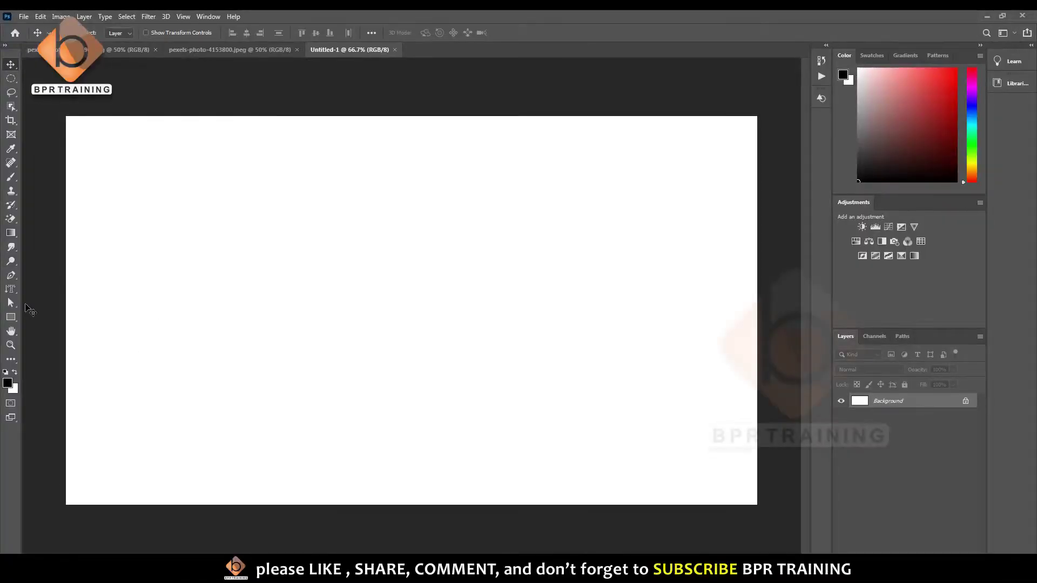
# Select the Horizontal Type Tool from the Type tool flyout
pyautogui.moveTo(11, 291); pyautogui.dragTo(41, 287)
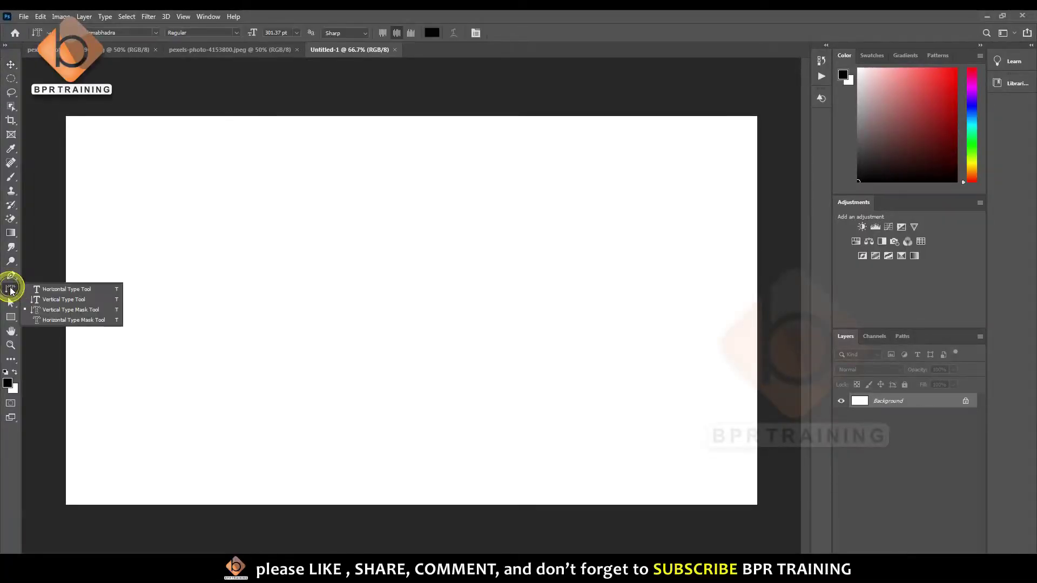
pyautogui.click(10, 290)
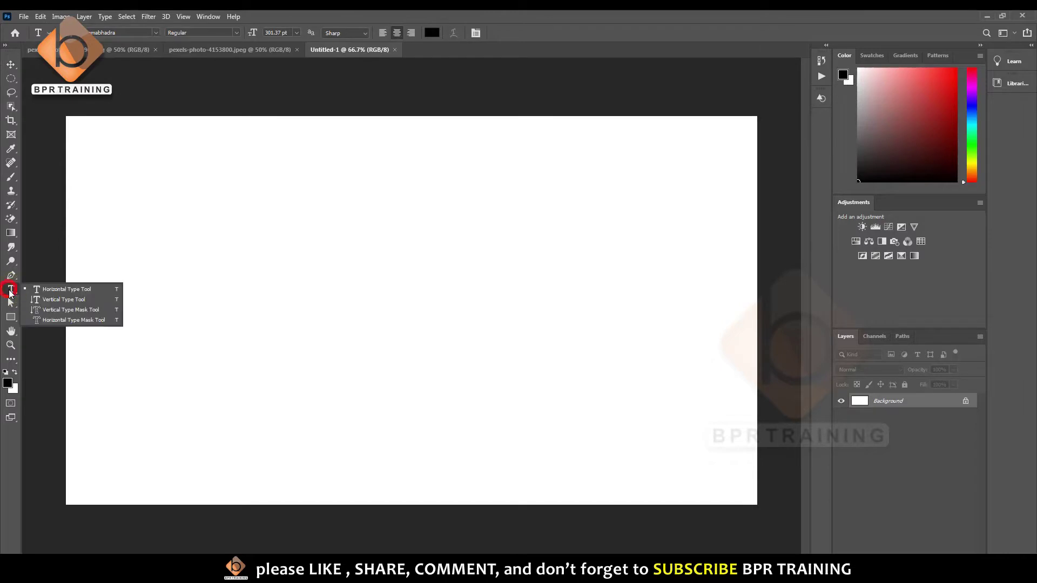
pyautogui.click(11, 292)
pyautogui.press('super+plus')
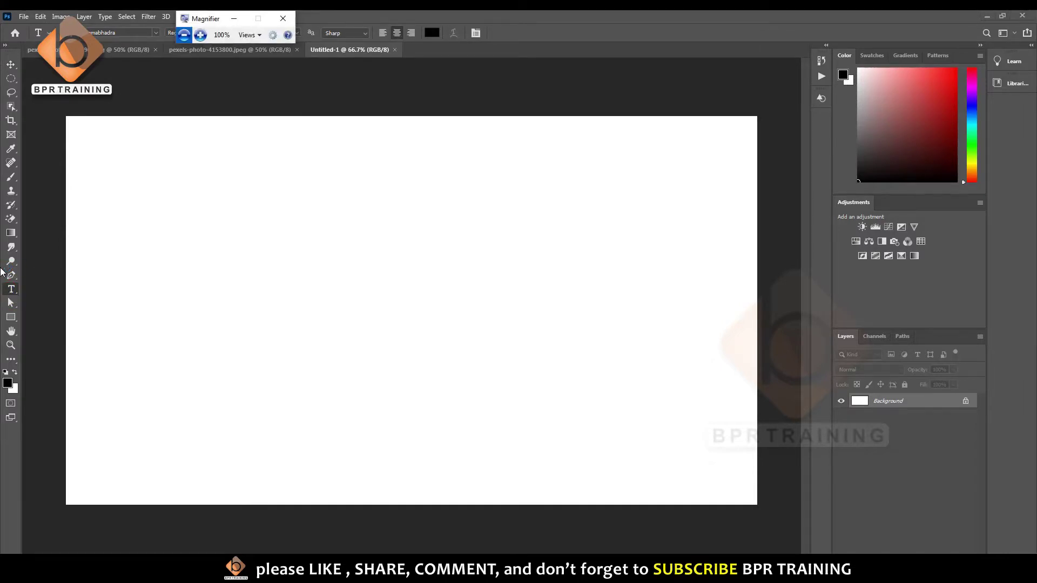
pyautogui.click(234, 18)
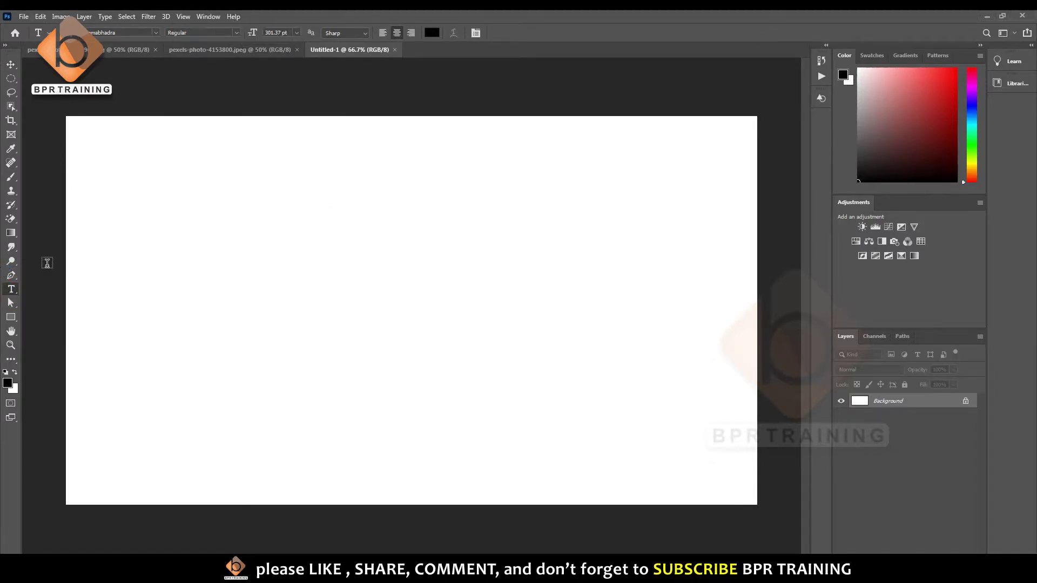
pyautogui.press('super')
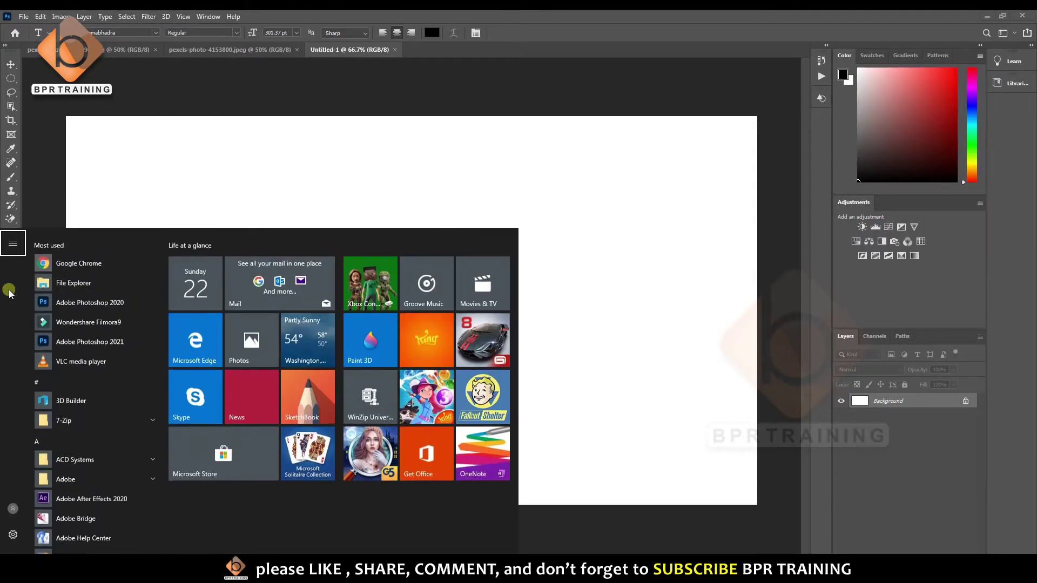
pyautogui.press('super')
pyautogui.click(9, 290)
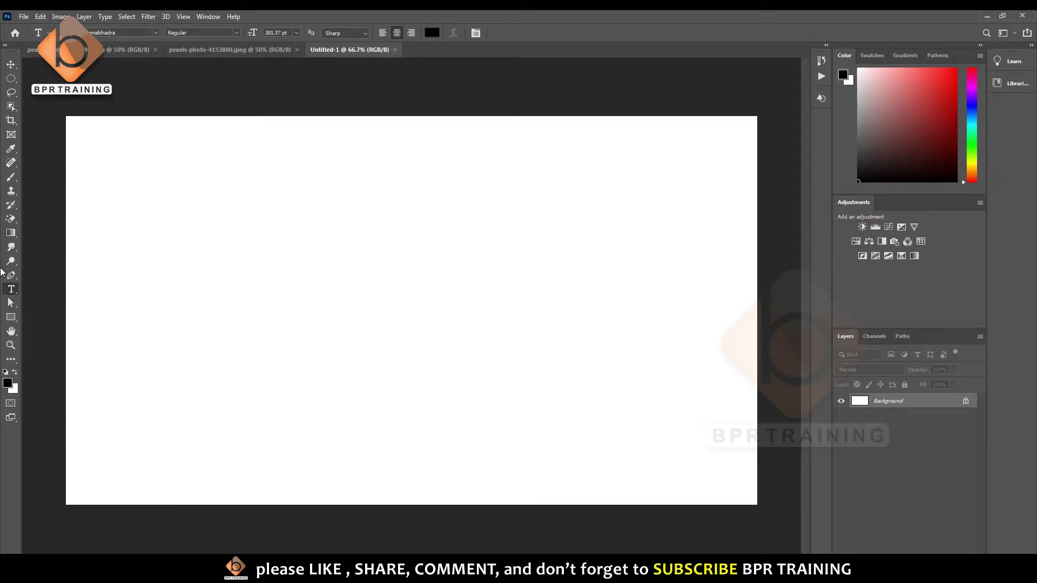
pyautogui.rightClick(15, 291)
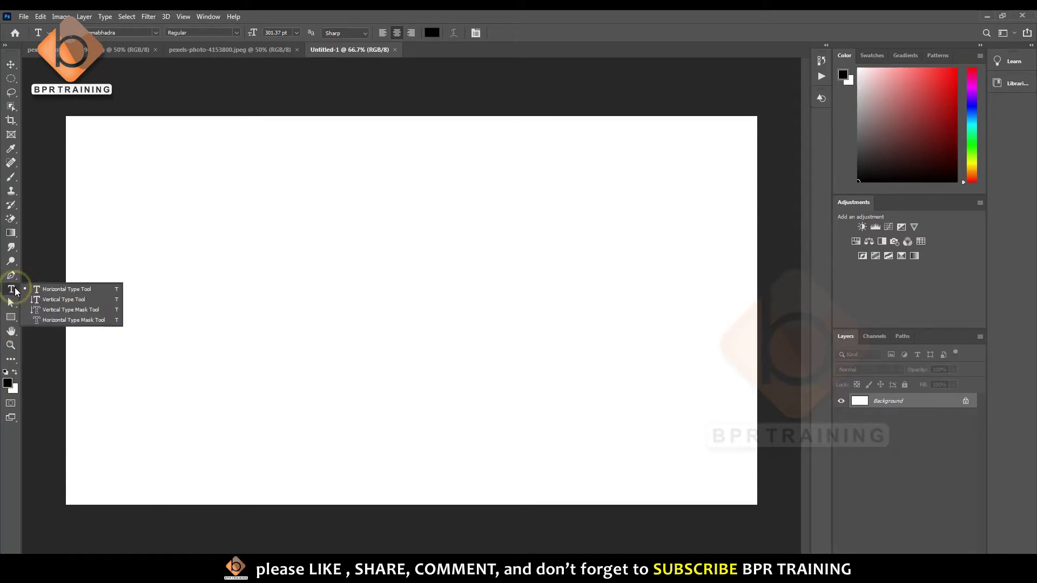
pyautogui.click(51, 292)
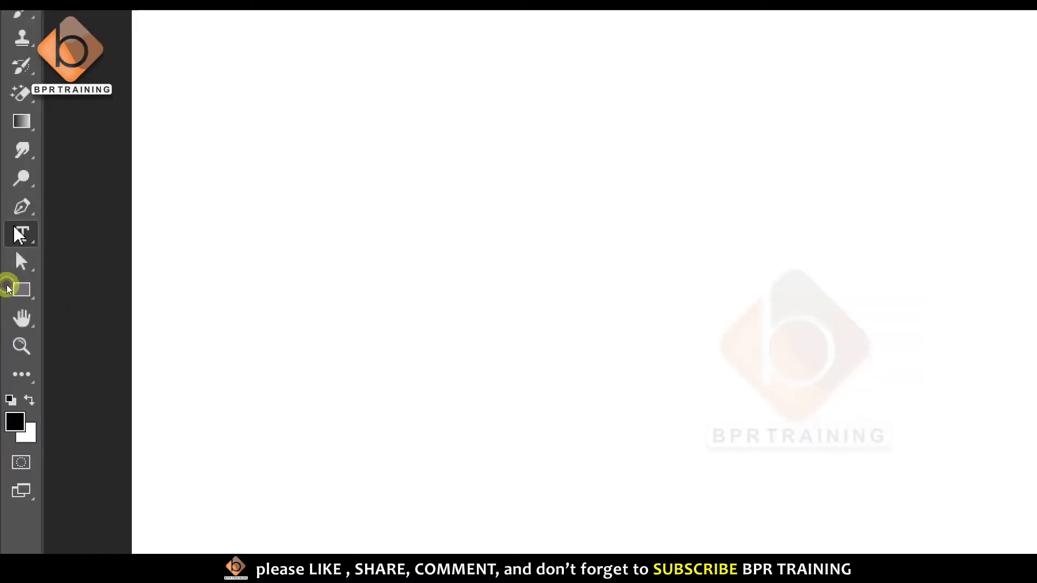
pyautogui.rightClick(17, 233)
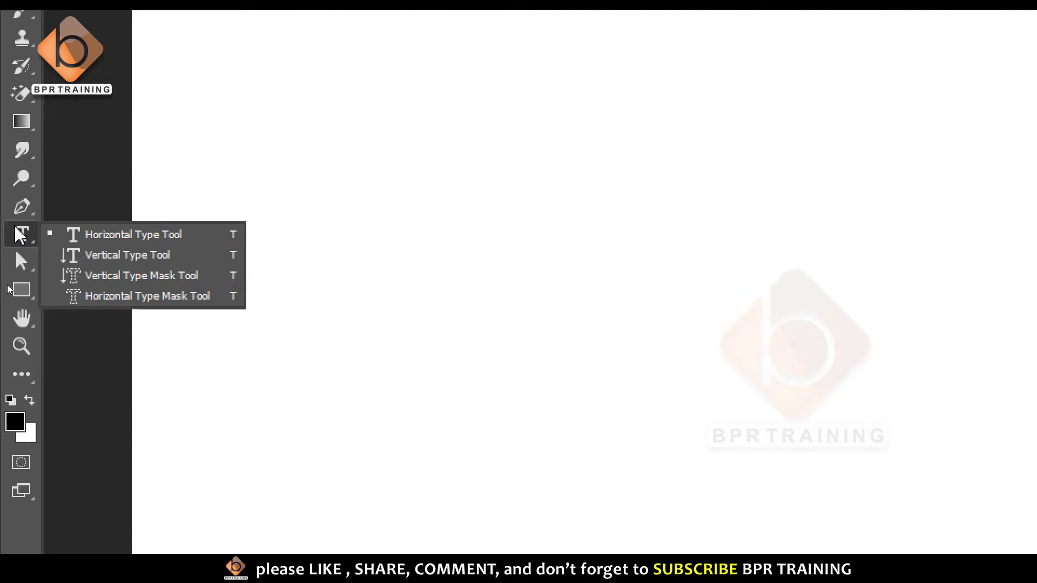
pyautogui.click(15, 227)
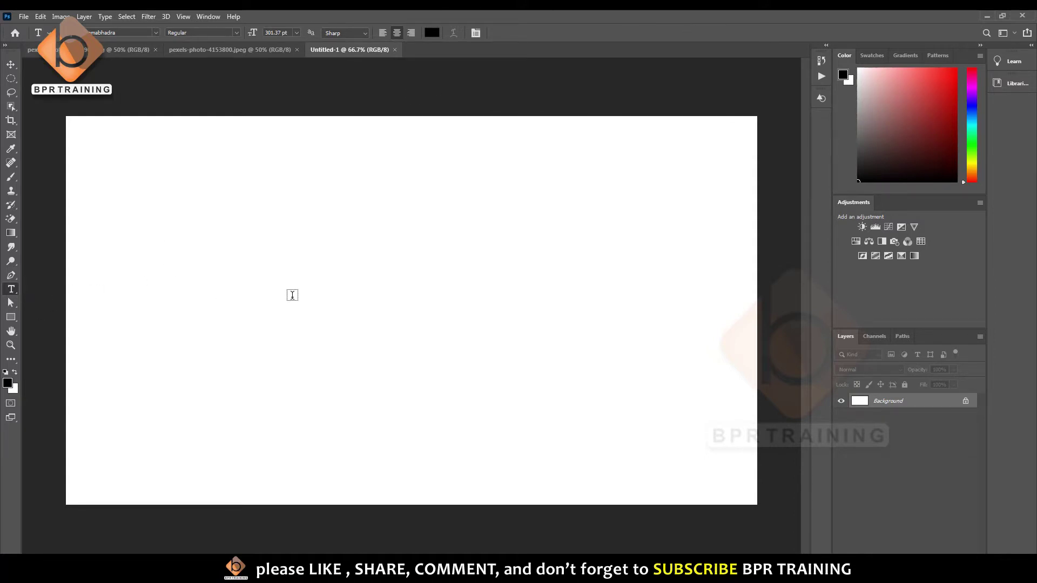
# Add a Lorem Ipsum placeholder text layer and shift the oversized text across the canvas
pyautogui.click(292, 295)
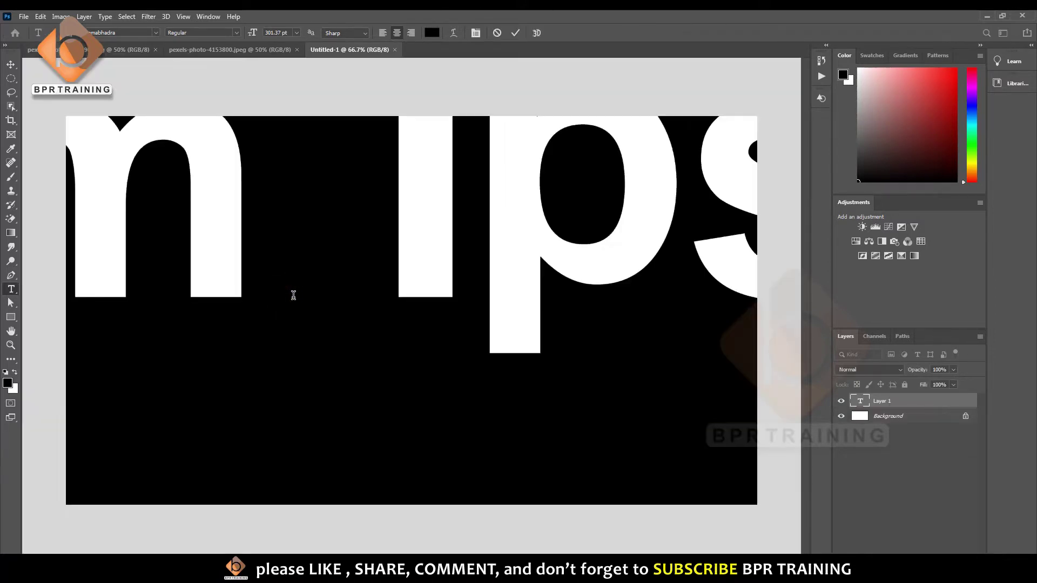
pyautogui.click(6, 66)
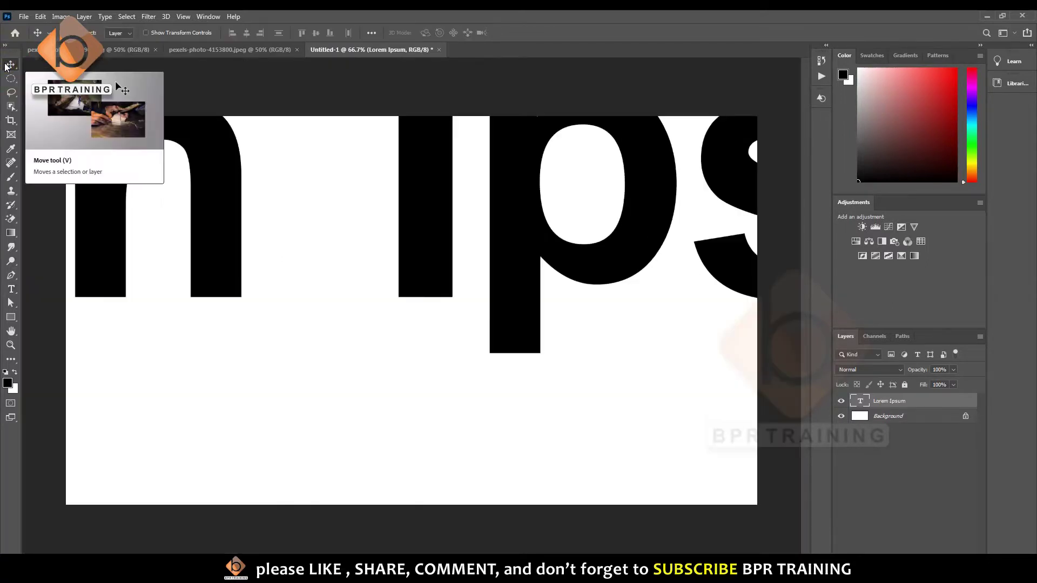
pyautogui.hotkey('ctrl', 't')
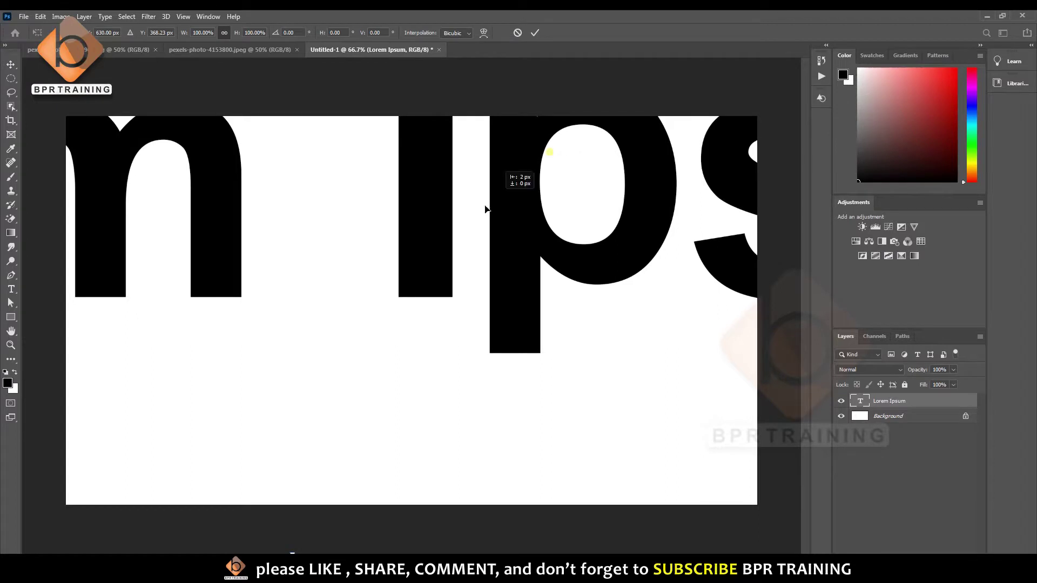
pyautogui.moveTo(476, 176)
pyautogui.mouseDown()
pyautogui.moveTo(241, 306)
pyautogui.moveTo(165, 306)
pyautogui.mouseUp()
pyautogui.moveTo(545, 239); pyautogui.dragTo(378, 271)
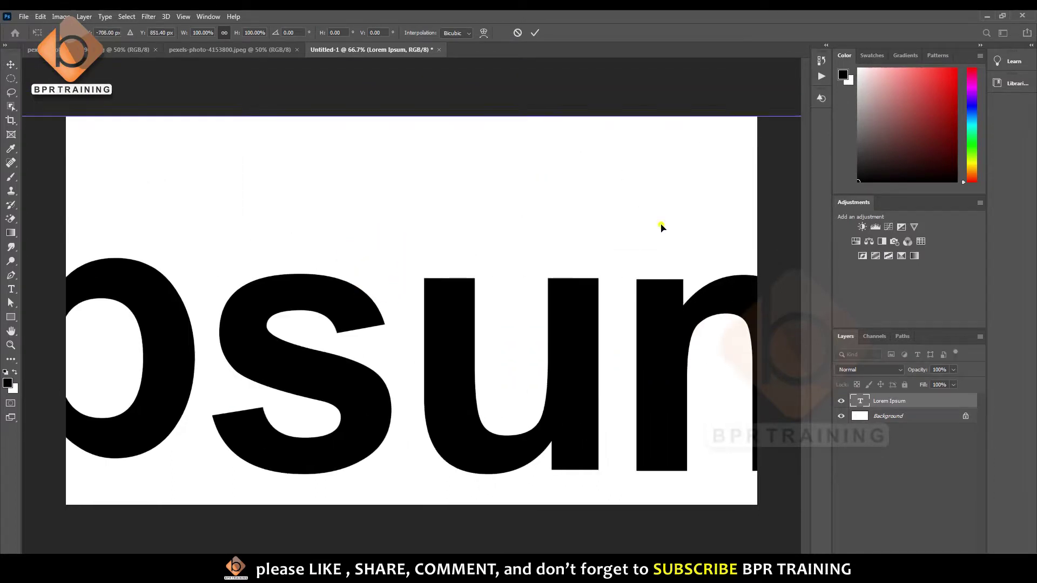
pyautogui.moveTo(660, 224); pyautogui.dragTo(405, 237)
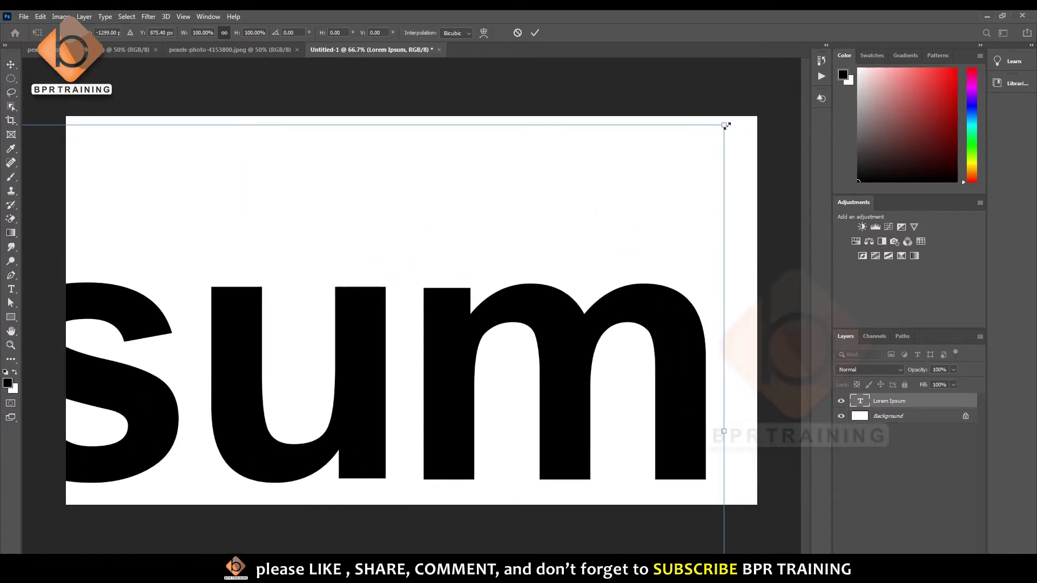
# Scale the text down to about 25% and position it so Lorem Ipsum fits
pyautogui.moveTo(726, 124)
pyautogui.mouseDown()
pyautogui.moveTo(641, 178)
pyautogui.moveTo(410, 278)
pyautogui.moveTo(261, 324)
pyautogui.moveTo(241, 257)
pyautogui.mouseUp()
pyautogui.moveTo(98, 323); pyautogui.dragTo(567, 171)
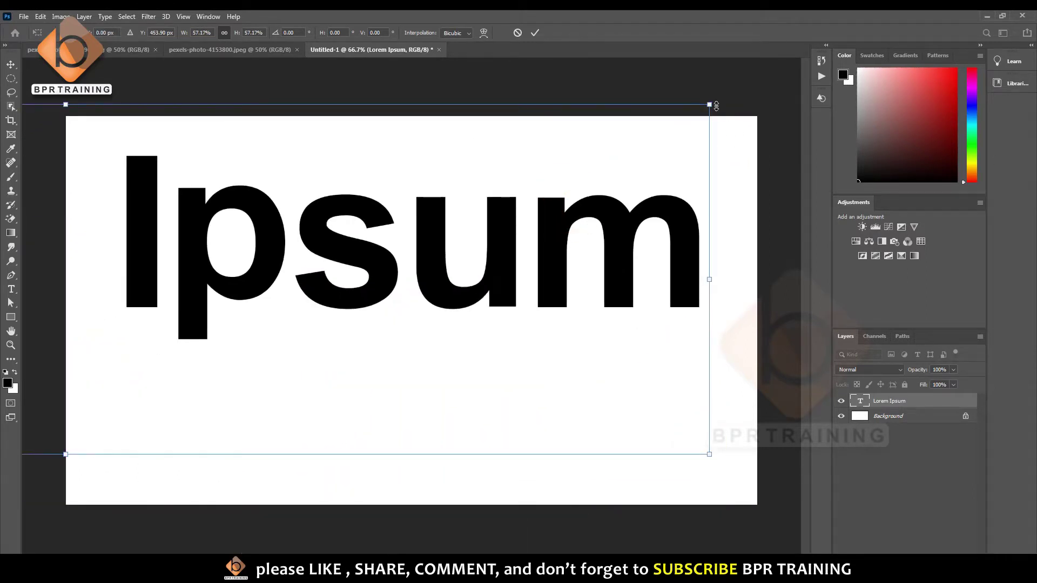
pyautogui.moveTo(700, 108)
pyautogui.mouseDown()
pyautogui.moveTo(405, 216)
pyautogui.moveTo(352, 205)
pyautogui.mouseUp()
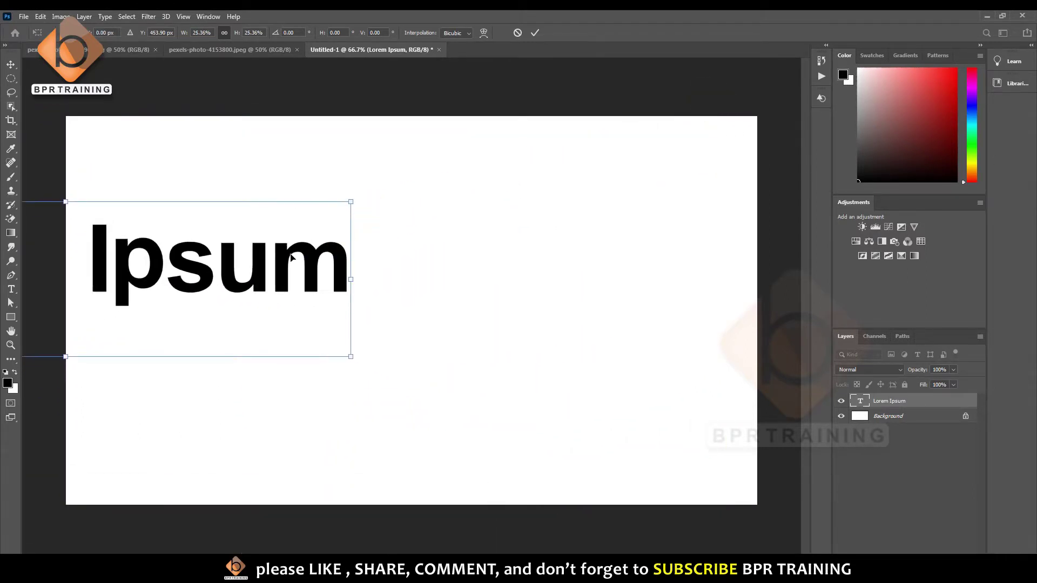
pyautogui.moveTo(275, 260)
pyautogui.mouseDown()
pyautogui.moveTo(675, 238)
pyautogui.moveTo(612, 227)
pyautogui.mouseUp()
pyautogui.doubleClick(612, 227)
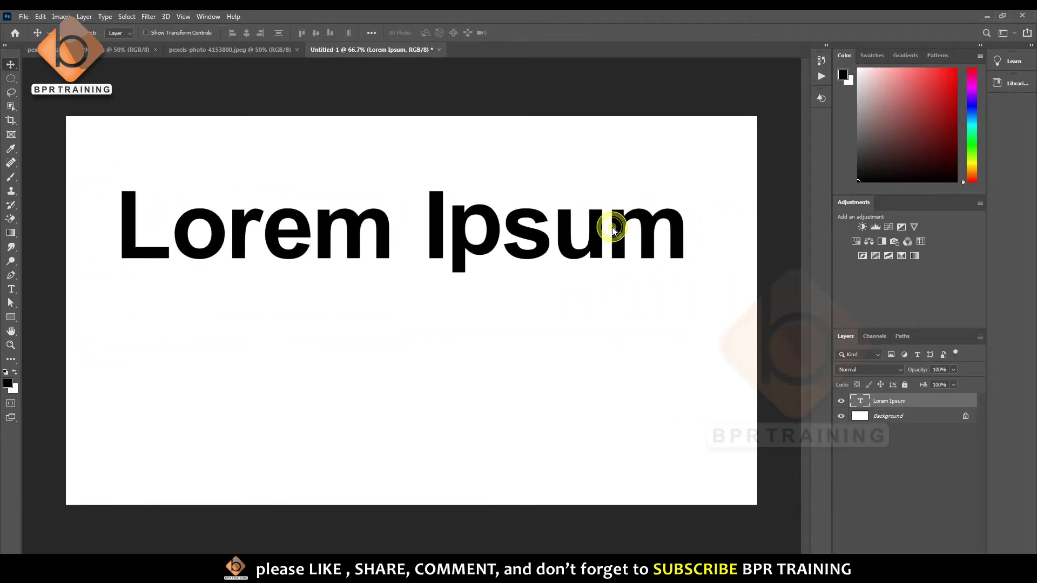
pyautogui.doubleClick(858, 401)
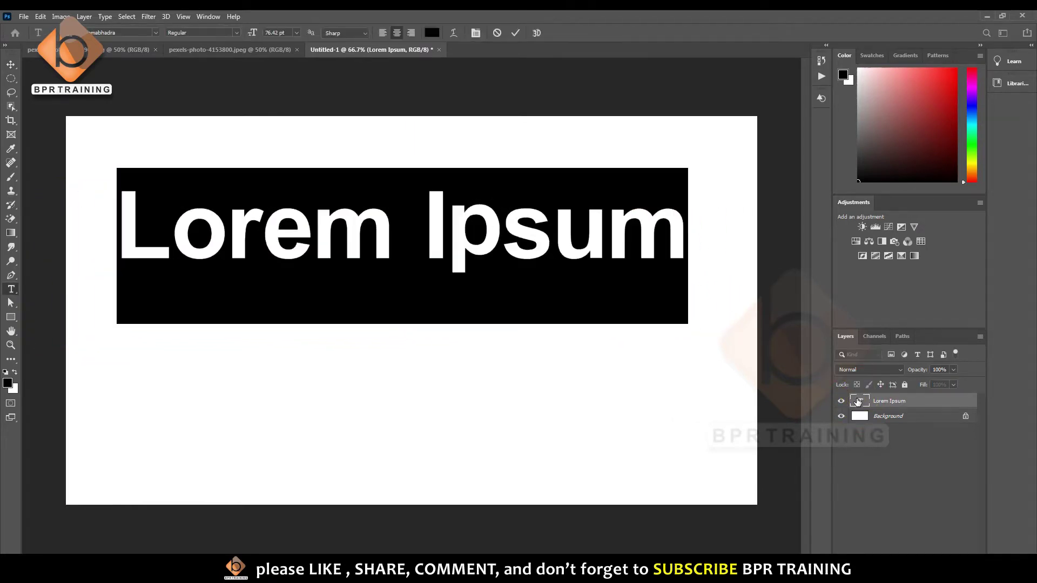
pyautogui.click(907, 448)
pyautogui.press('v')
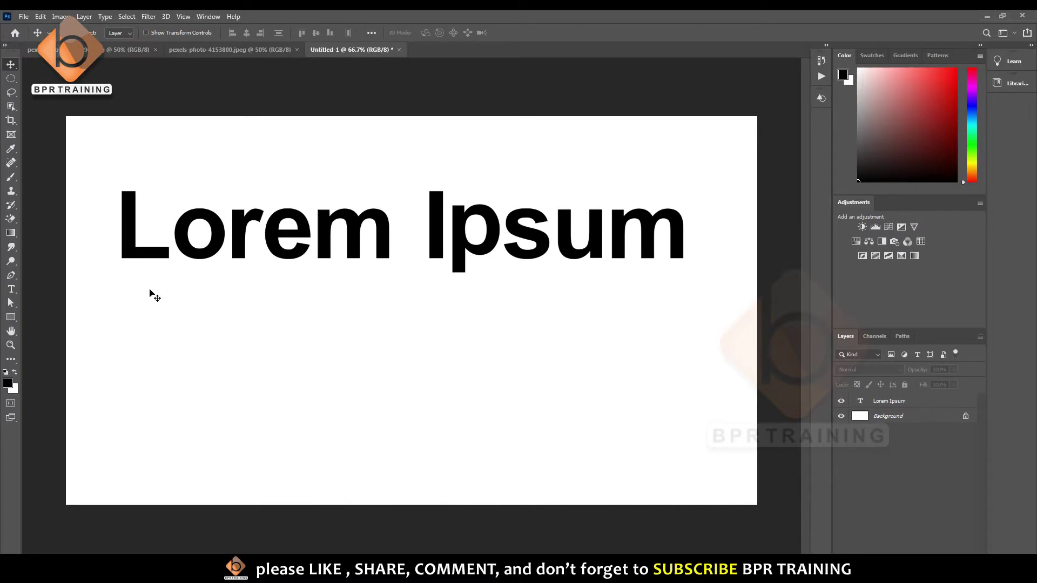
pyautogui.click(438, 215)
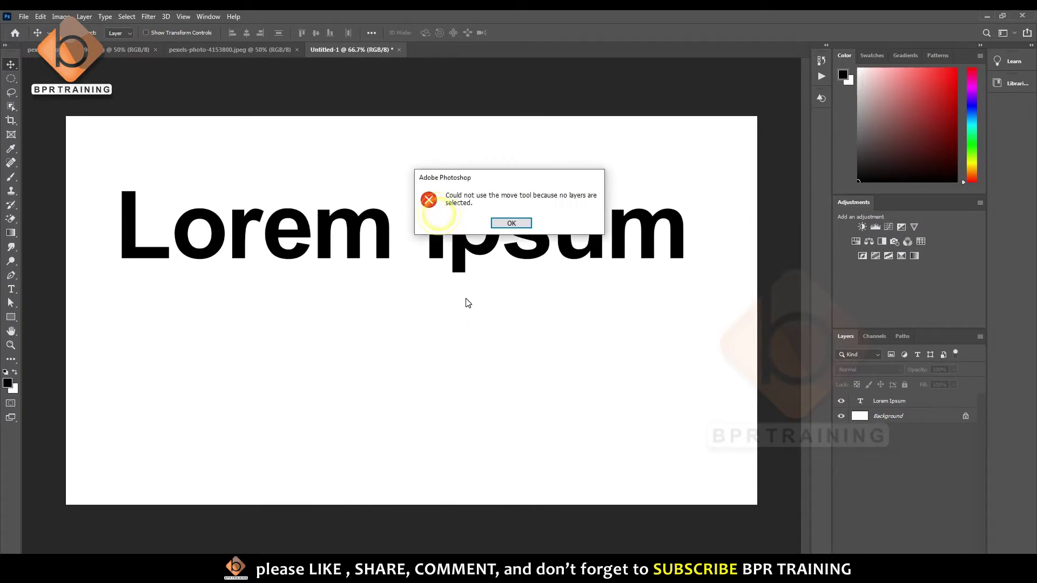
pyautogui.click(507, 223)
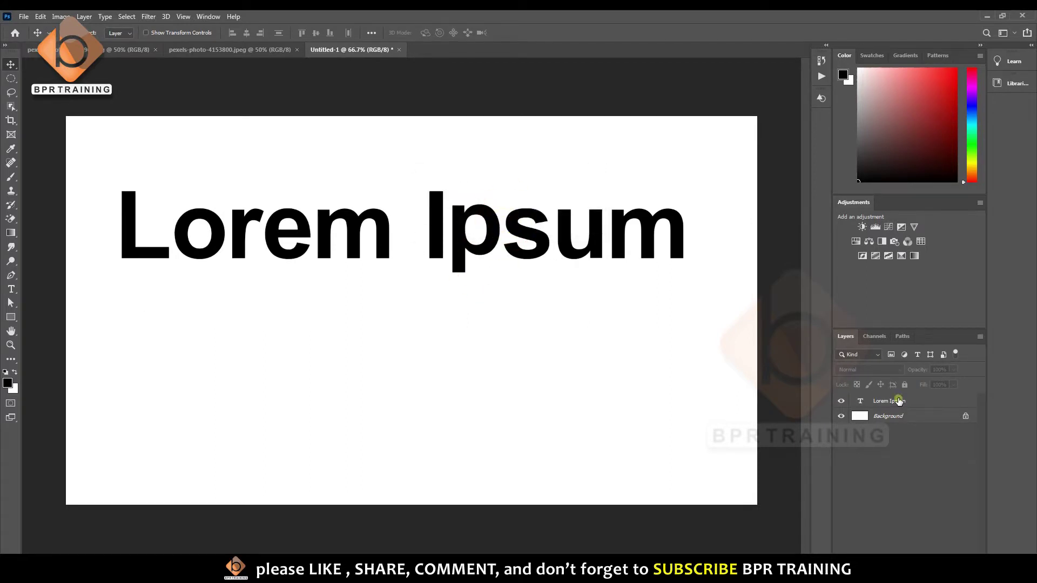
pyautogui.click(898, 401)
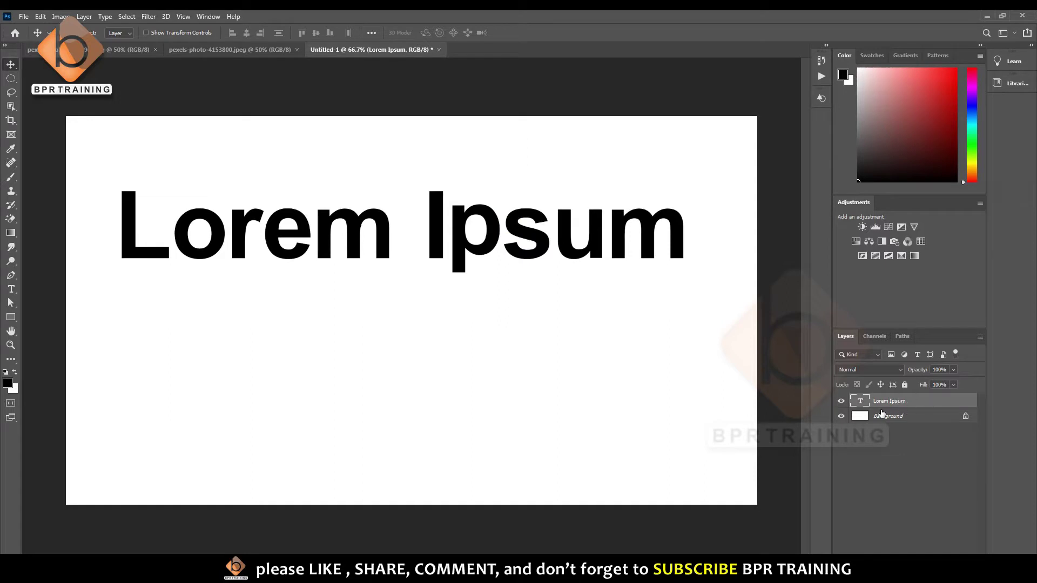
pyautogui.moveTo(912, 390); pyautogui.dragTo(906, 403)
pyautogui.click(838, 404)
pyautogui.click(839, 404)
# Make sure the Horizontal Type Tool is the active type tool
pyautogui.click(10, 290)
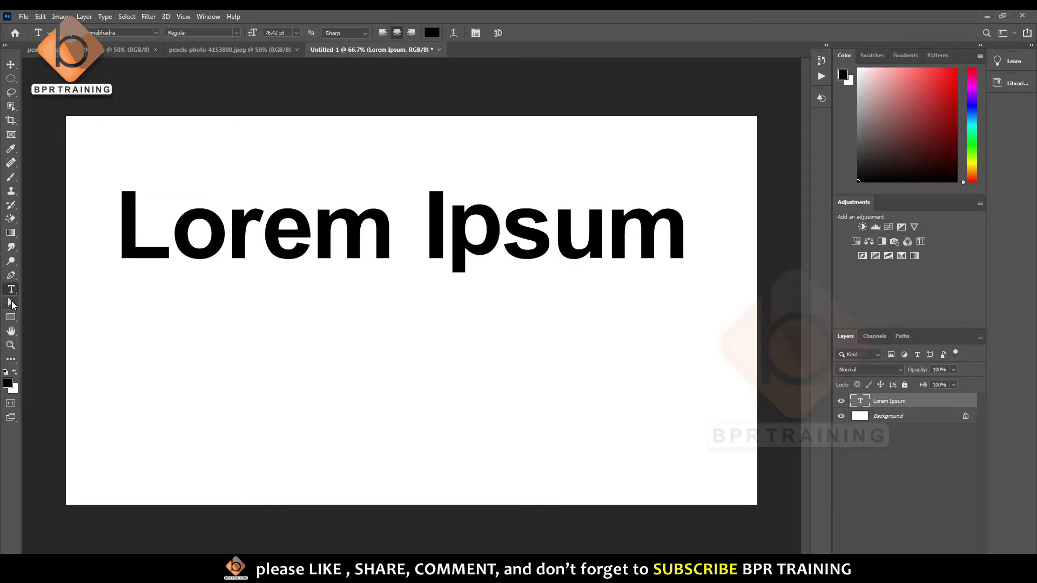
pyautogui.rightClick(10, 293)
pyautogui.click(47, 285)
# Replace the Lorem Ipsum wording with TEXT TOOL and commit the edit
pyautogui.click(324, 294)
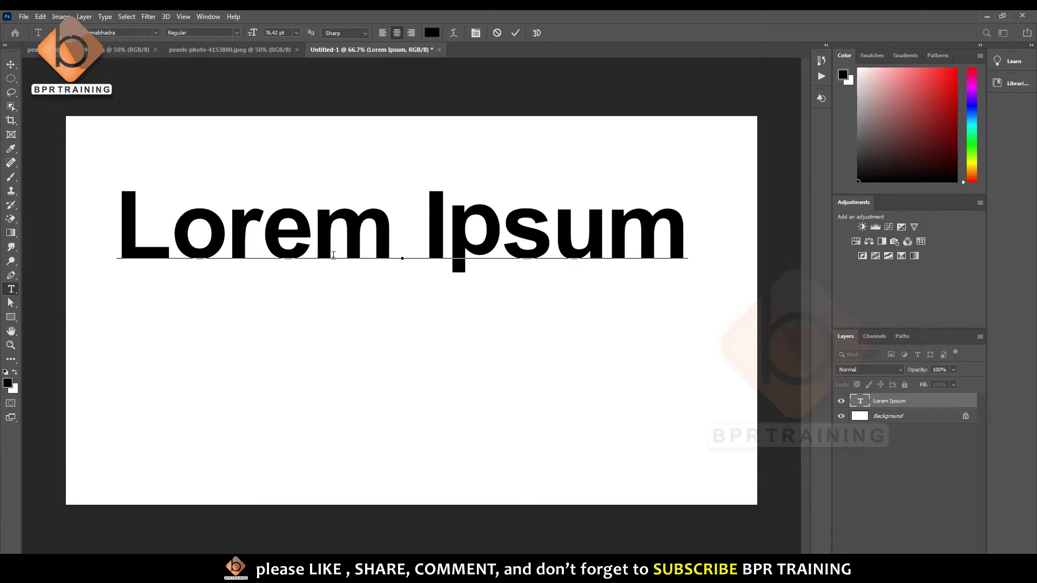
pyautogui.hotkey('ctrl', 'a')
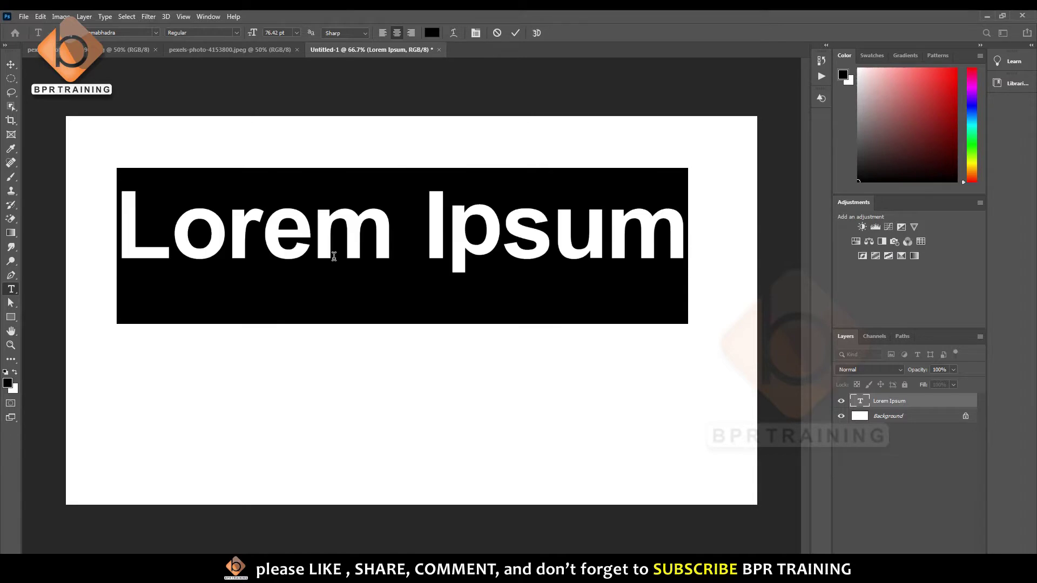
pyautogui.press('Right')
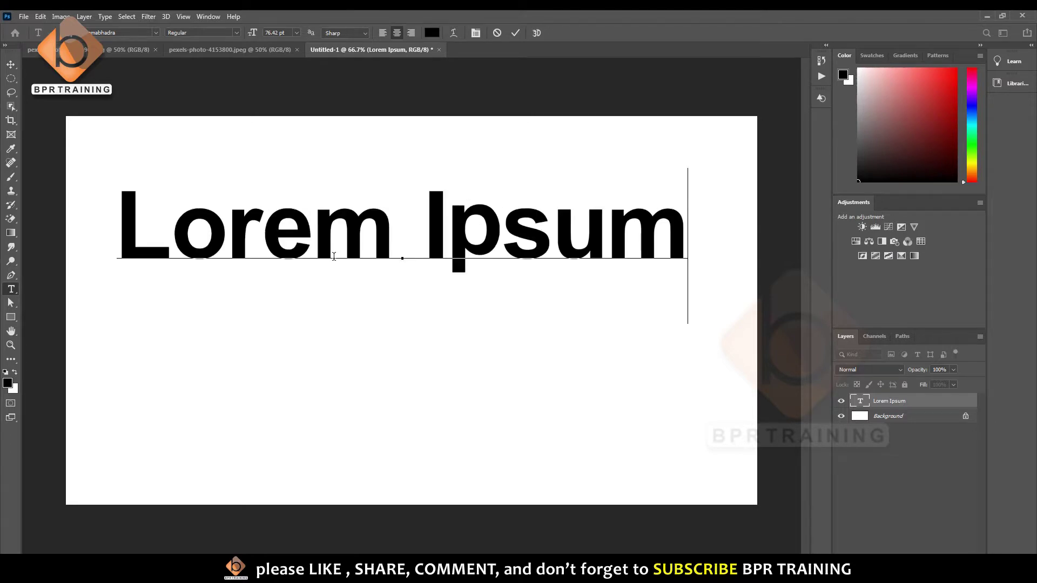
pyautogui.press('BackSpace')
pyautogui.press('BackSpace')
pyautogui.press('BackSpace')
pyautogui.press('BackSpace')
pyautogui.press('BackSpace')
pyautogui.press('BackSpace')
pyautogui.press('BackSpace')
pyautogui.press('BackSpace')
pyautogui.press('BackSpace')
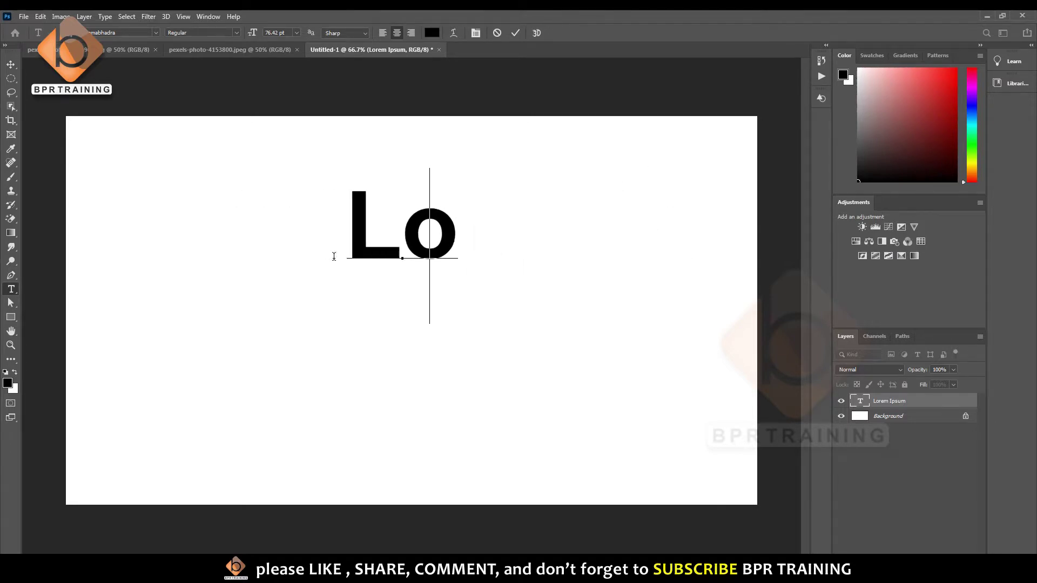
pyautogui.press('BackSpace')
pyautogui.press('BackSpace')
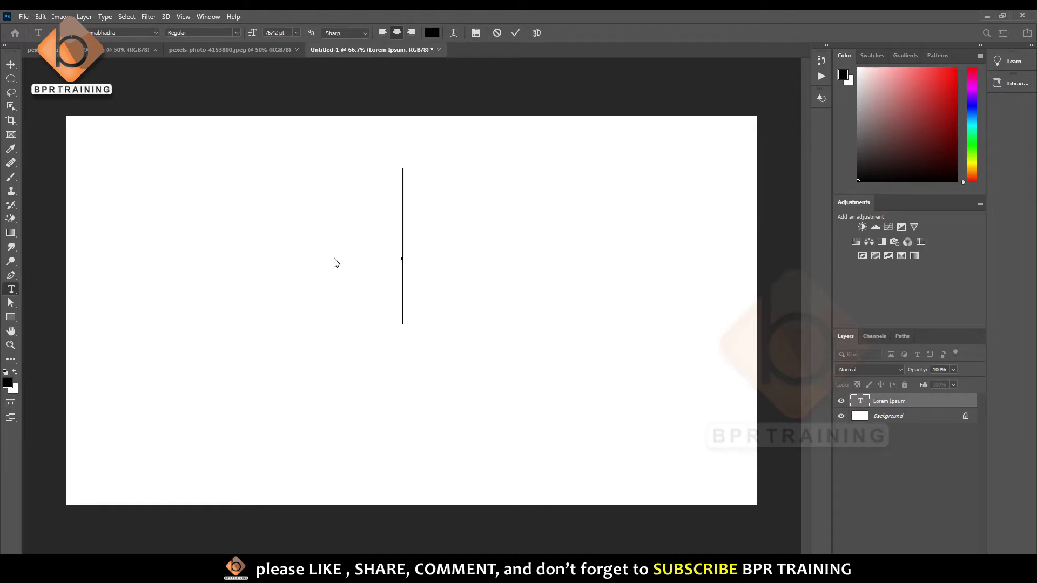
pyautogui.write('TEXT')
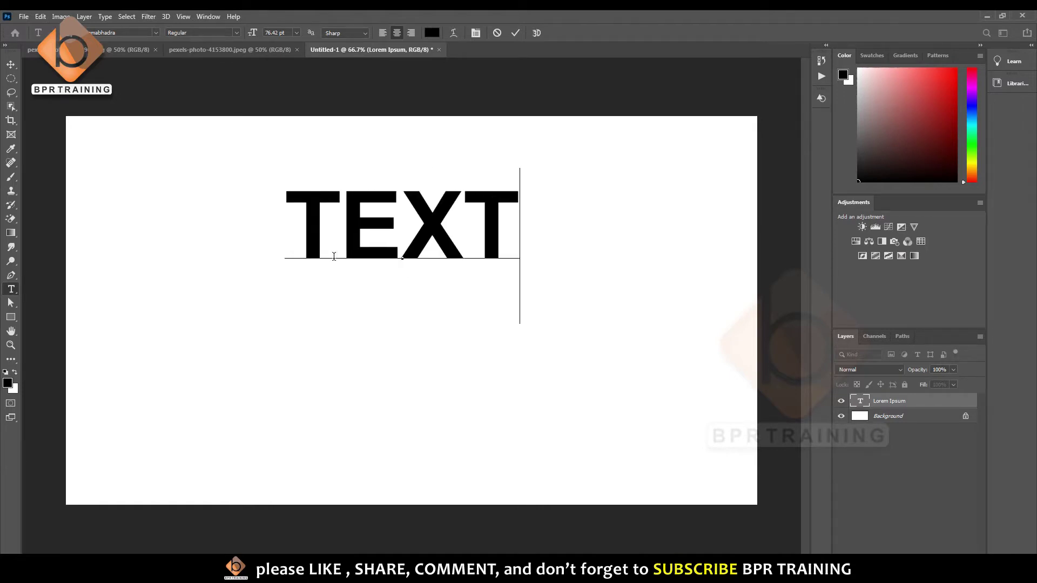
pyautogui.write(' TOOL')
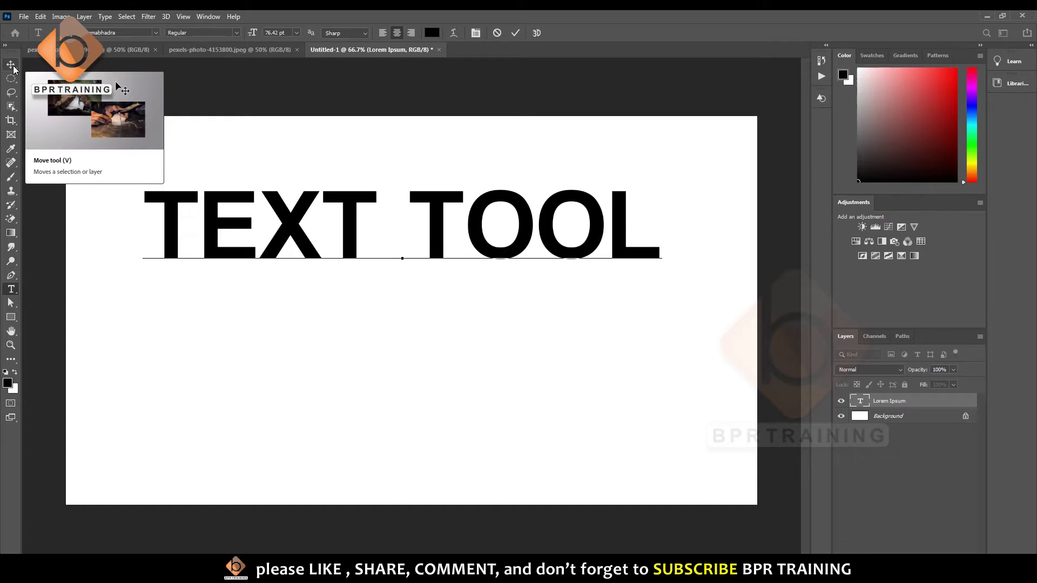
pyautogui.hotkey('ctrl', 'Return')
# Move the TEXT TOOL line down toward the canvas centre, then toggle it between vertical and horizontal
pyautogui.click(12, 66)
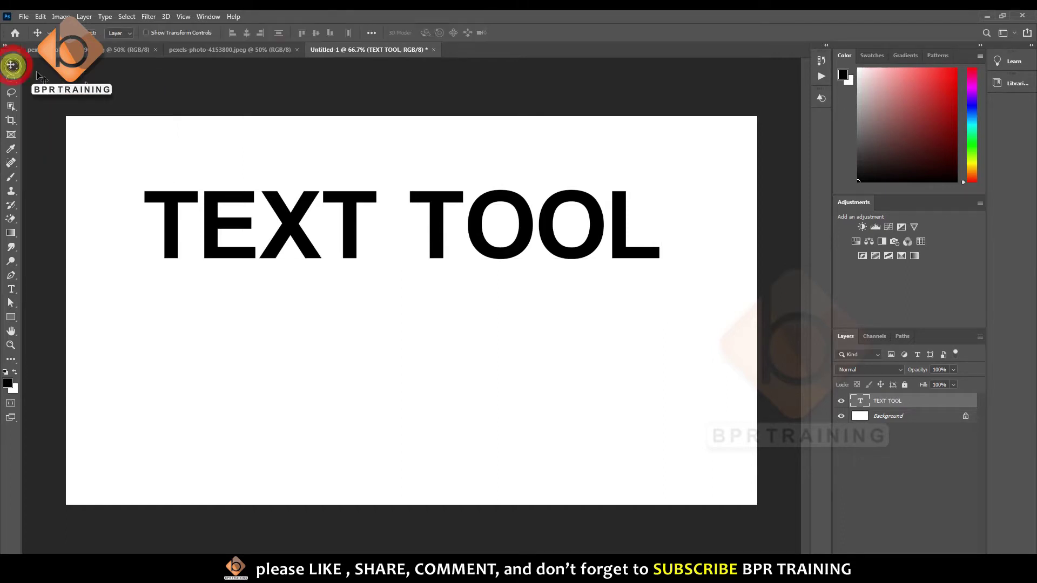
pyautogui.moveTo(457, 212)
pyautogui.mouseDown()
pyautogui.moveTo(459, 287)
pyautogui.moveTo(468, 280)
pyautogui.mouseUp()
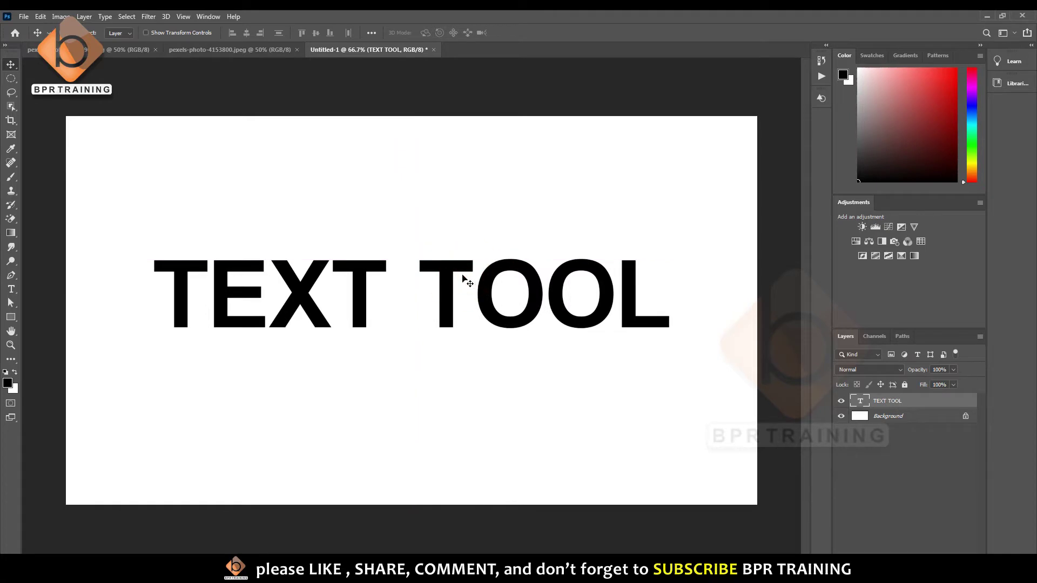
pyautogui.click(11, 290)
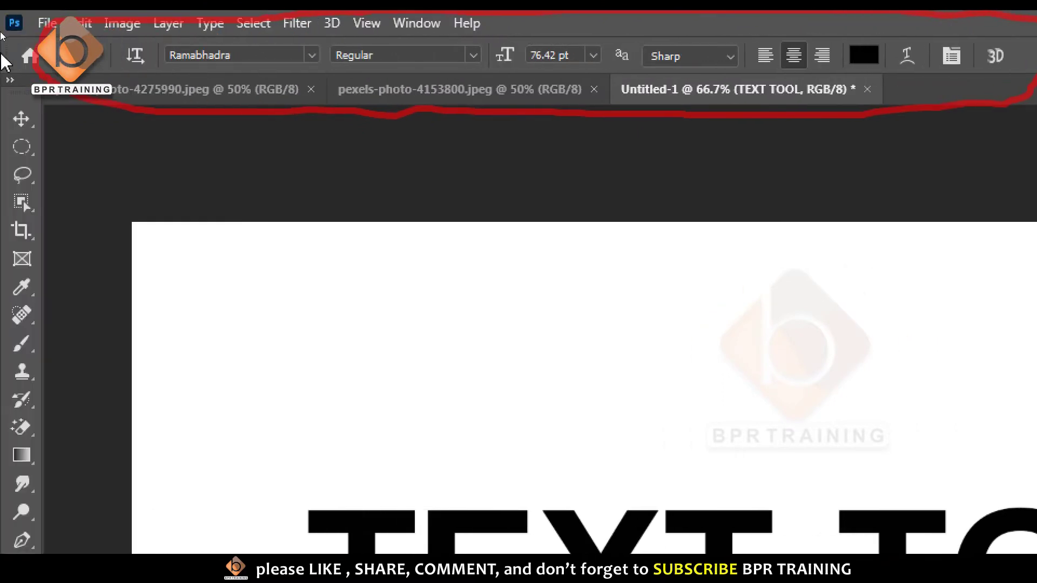
pyautogui.click(135, 56)
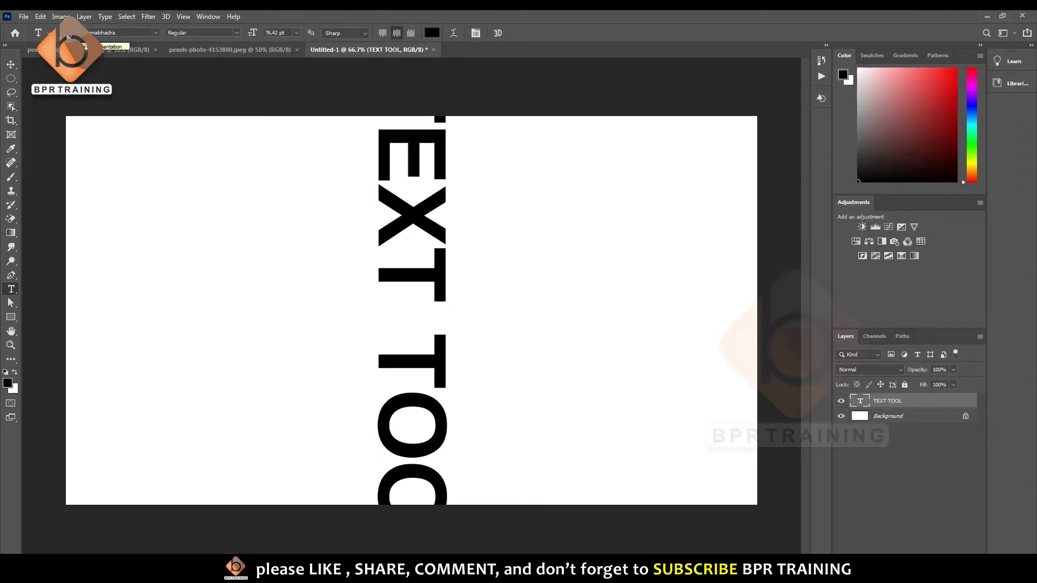
pyautogui.click(69, 34)
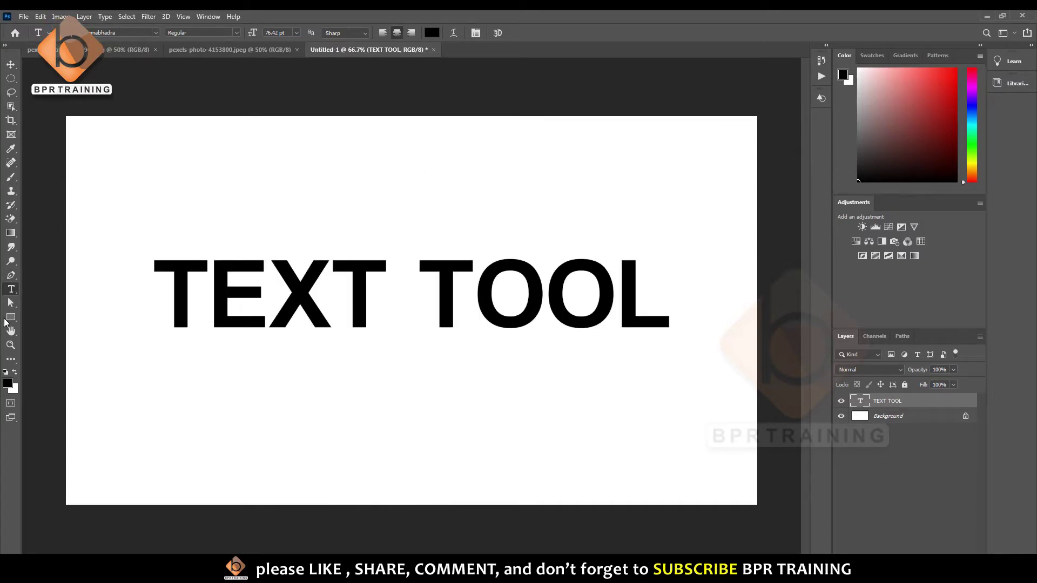
pyautogui.click(68, 34)
# Return the text to horizontal and apply Twentieth Century Poster1 from the font list
pyautogui.click(68, 34)
pyautogui.click(154, 34)
pyautogui.scroll(-3, 153, 223)
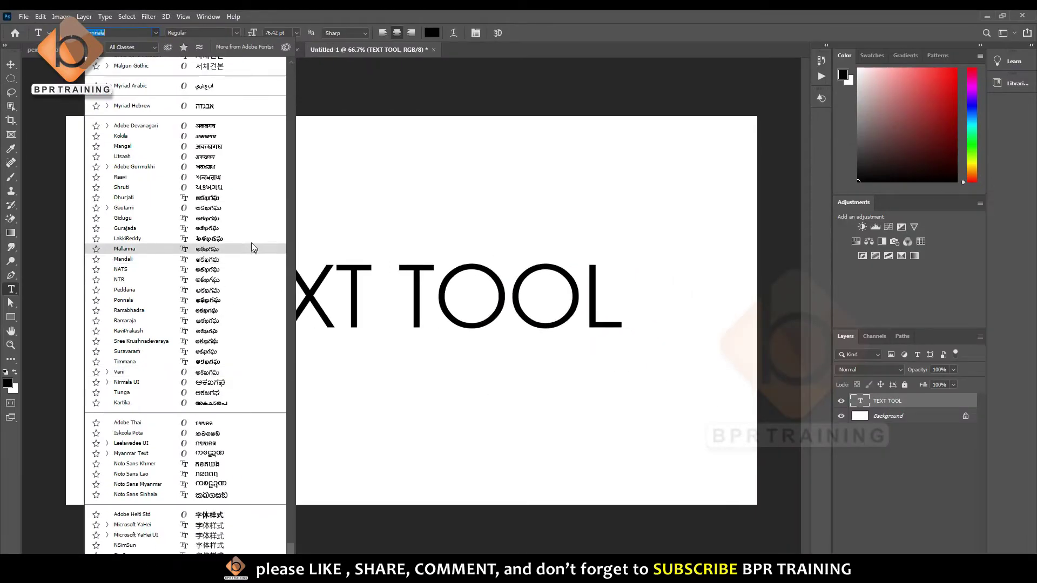
pyautogui.scroll(5, 233, 421)
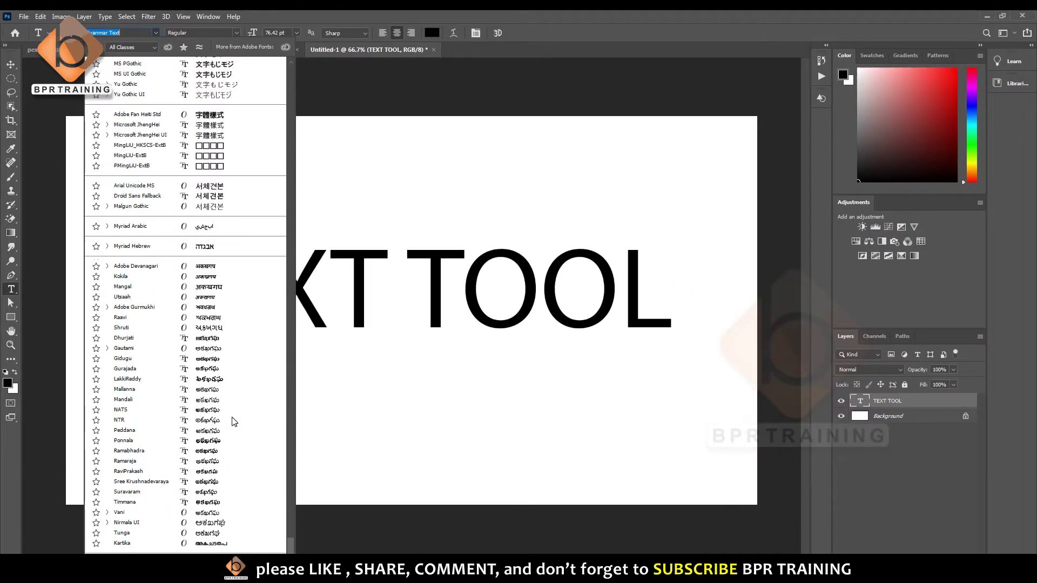
pyautogui.scroll(7, 234, 421)
pyautogui.scroll(4, 233, 421)
pyautogui.scroll(5, 234, 420)
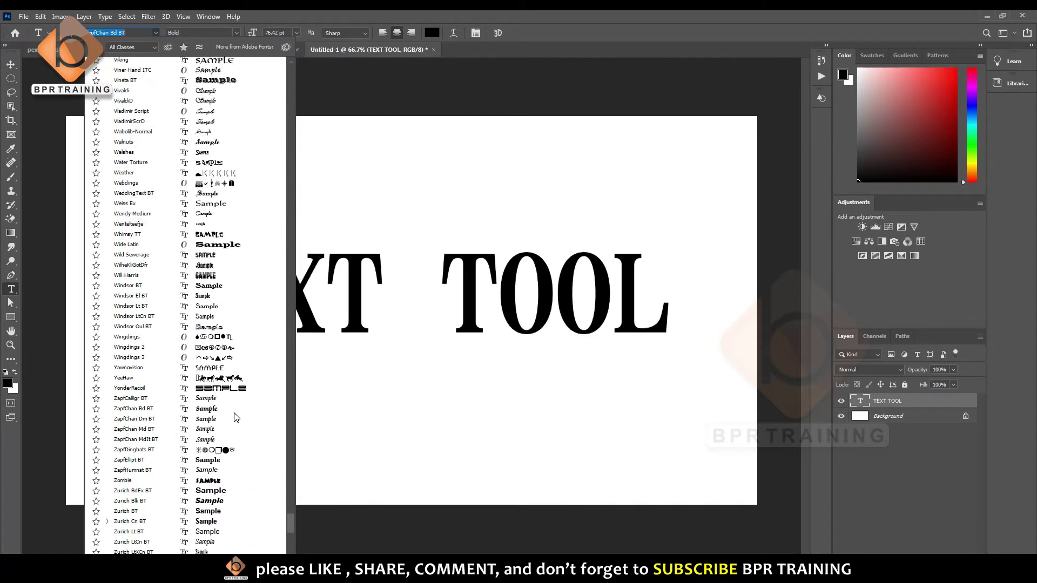
pyautogui.scroll(5, 236, 417)
pyautogui.scroll(3, 234, 417)
pyautogui.scroll(3, 227, 227)
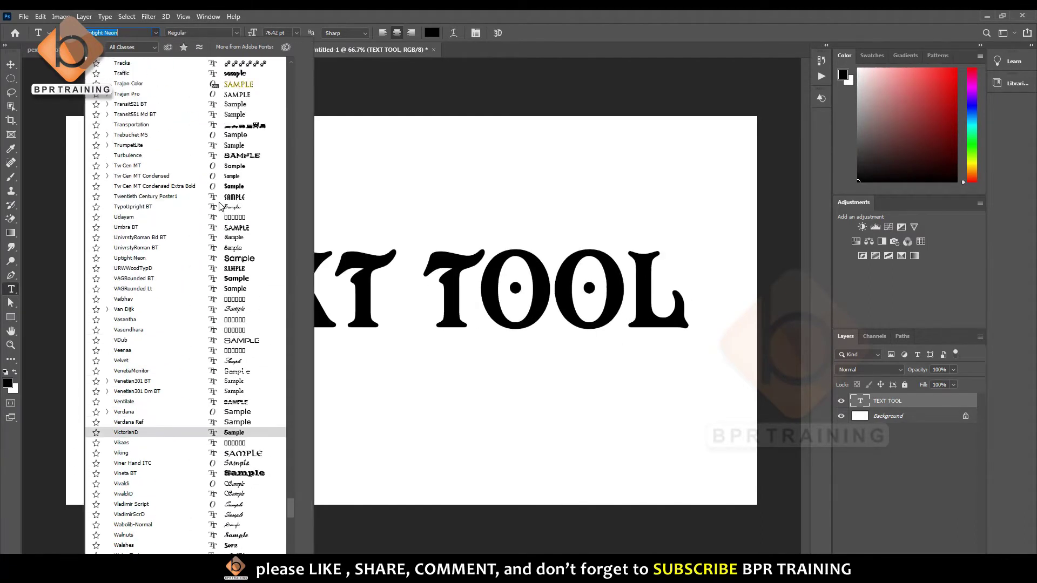
pyautogui.scroll(3, 222, 204)
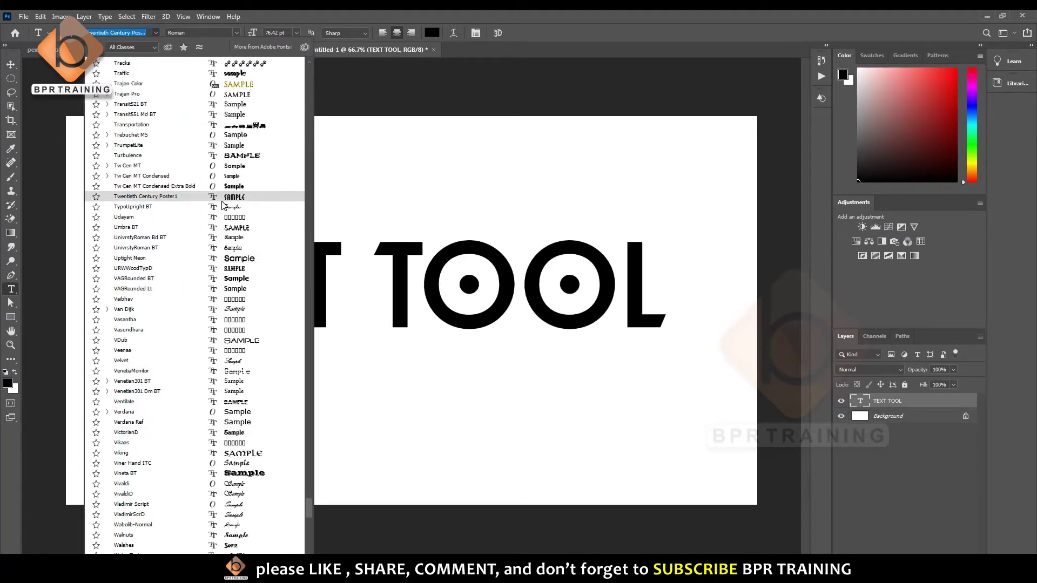
pyautogui.click(222, 198)
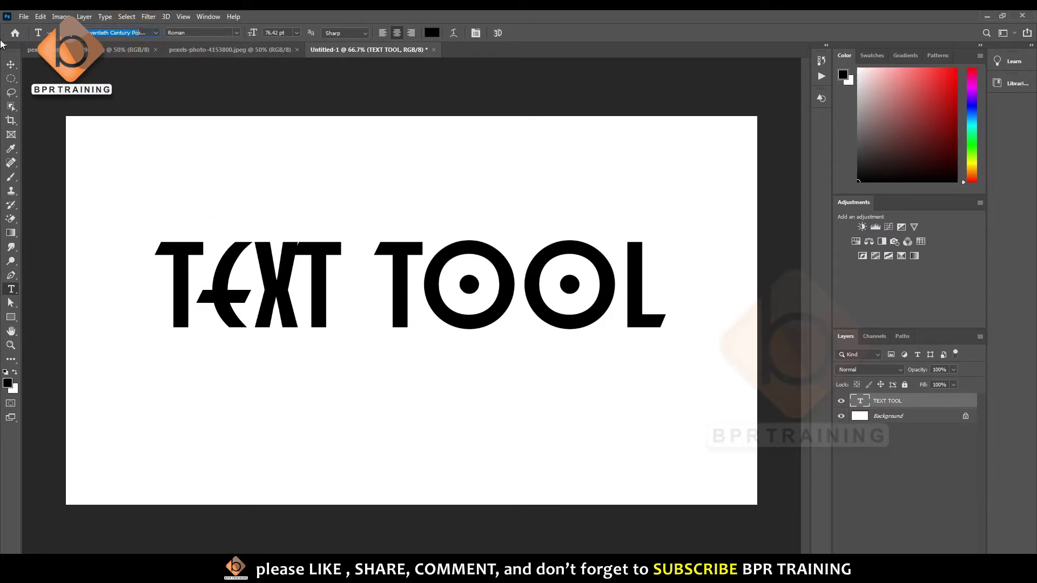
# Preview several fonts with the arrow keys, then search 'arial' and apply Arial Black
pyautogui.click(10, 63)
pyautogui.click(12, 292)
pyautogui.click(136, 32)
pyautogui.press('Down')
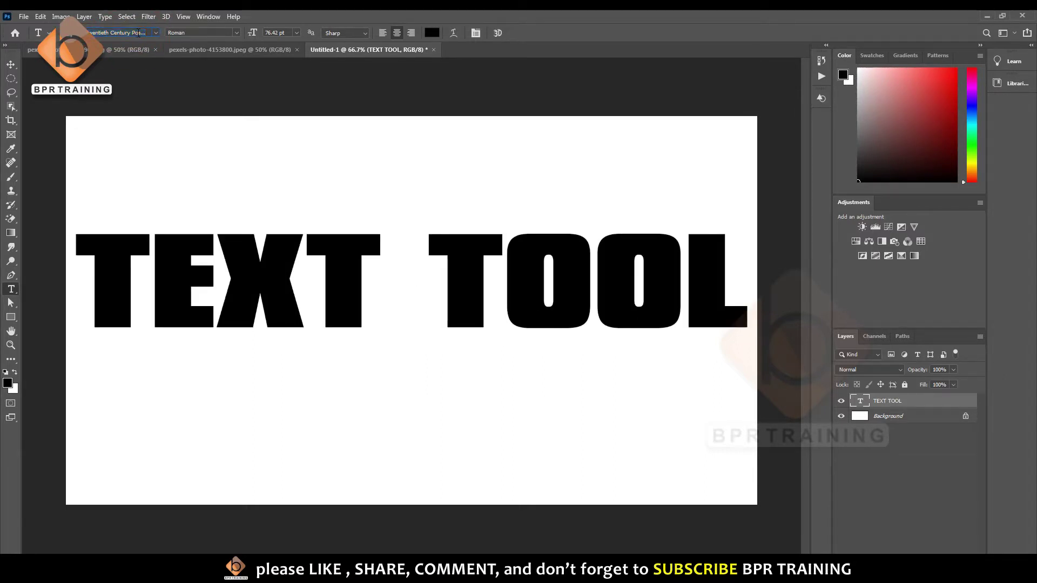
pyautogui.press('Up')
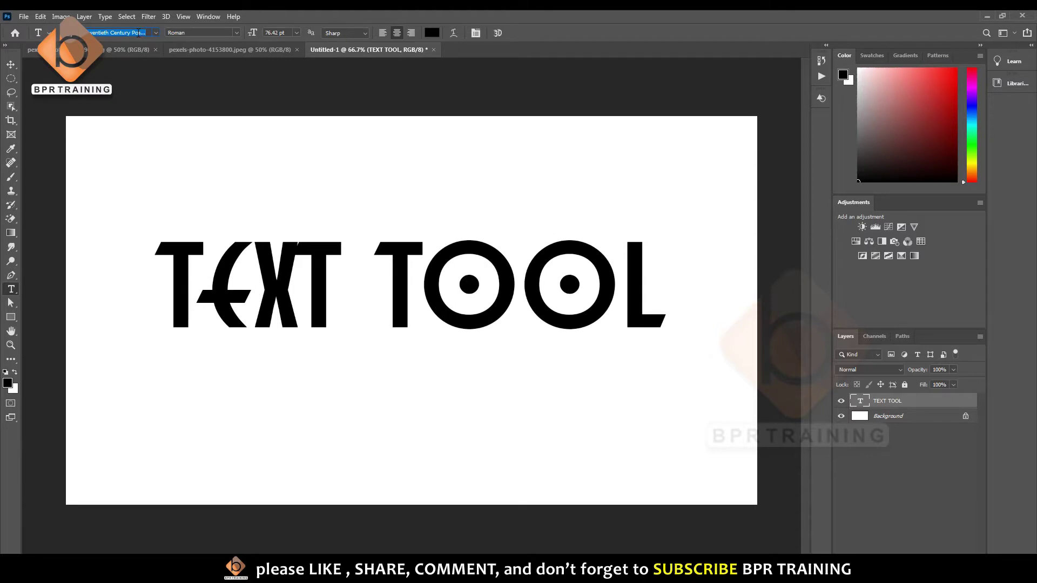
pyautogui.press('Down')
pyautogui.press('Down')
pyautogui.press('Down')
pyautogui.press('Down')
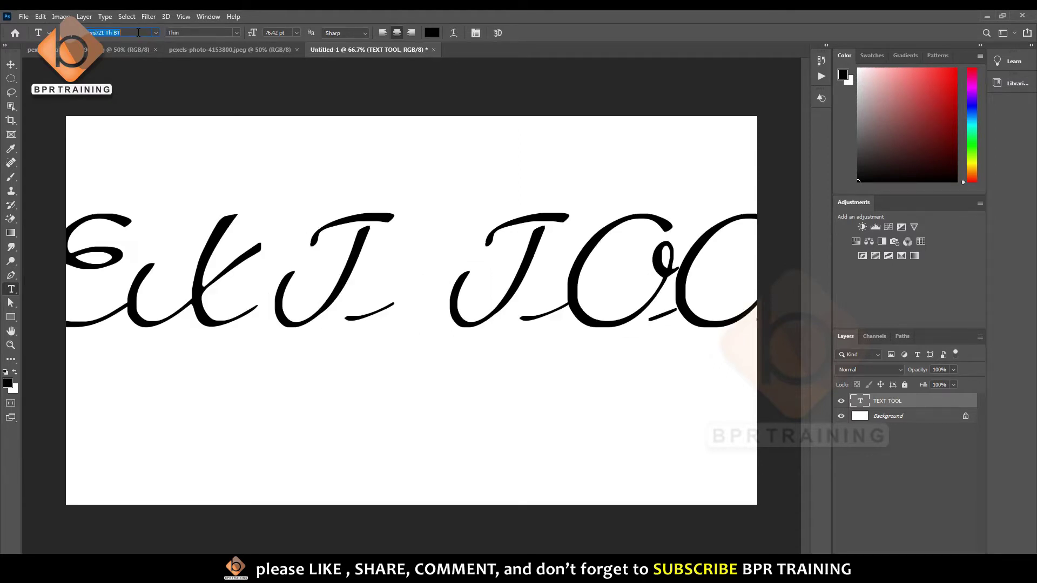
pyautogui.press('Down')
pyautogui.press('Down')
pyautogui.press('Down')
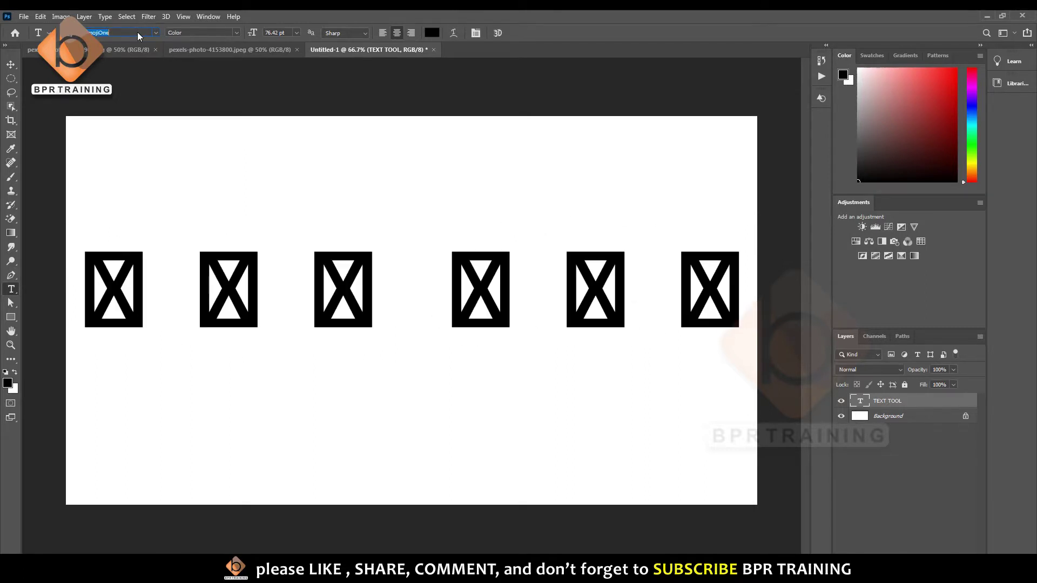
pyautogui.press('Down')
pyautogui.press('Down')
pyautogui.press('Down')
pyautogui.press('Down')
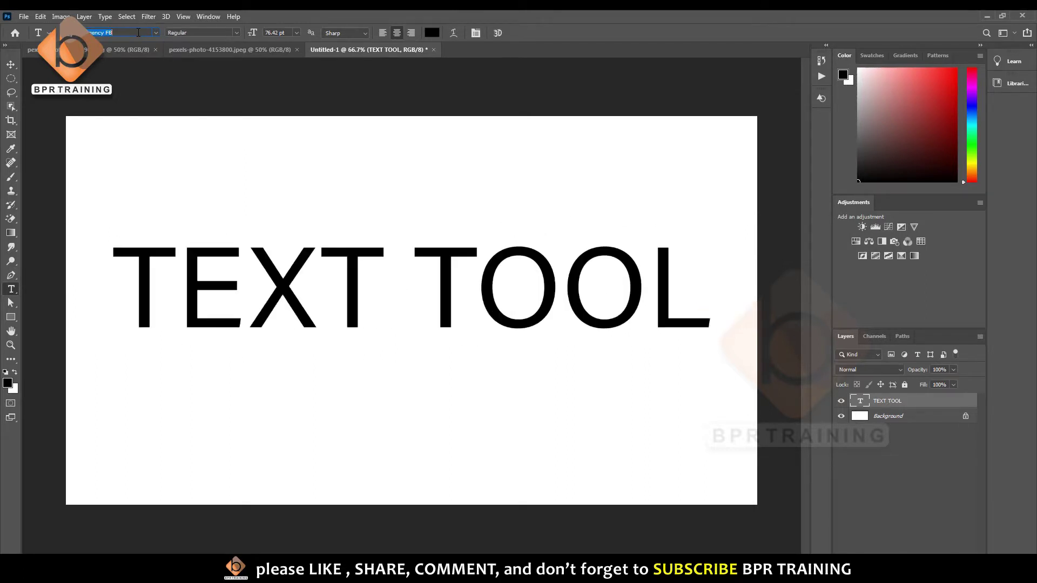
pyautogui.press('Down')
pyautogui.press('Down')
pyautogui.press('Down')
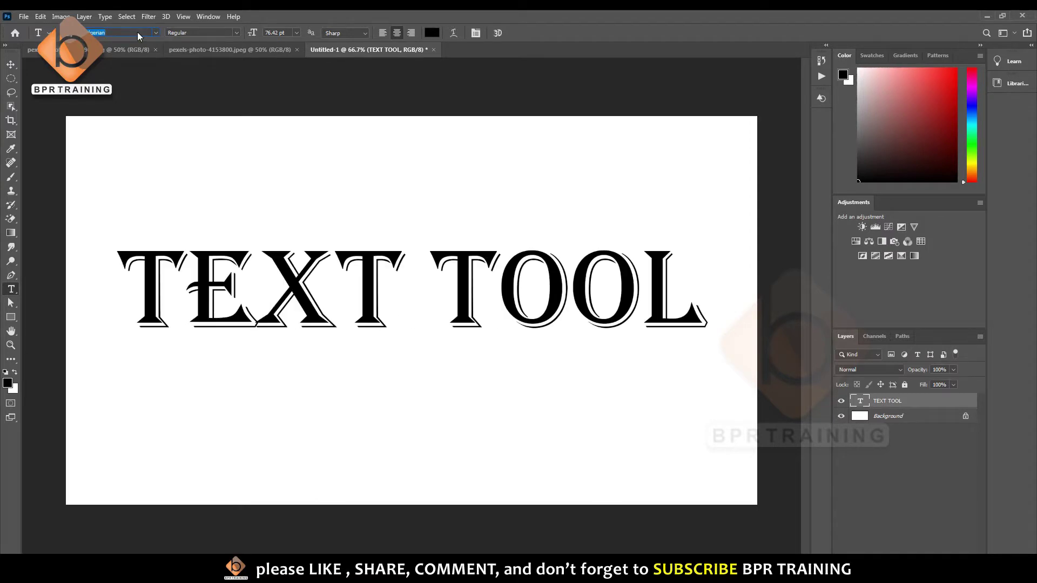
pyautogui.press('Down')
pyautogui.press('Down')
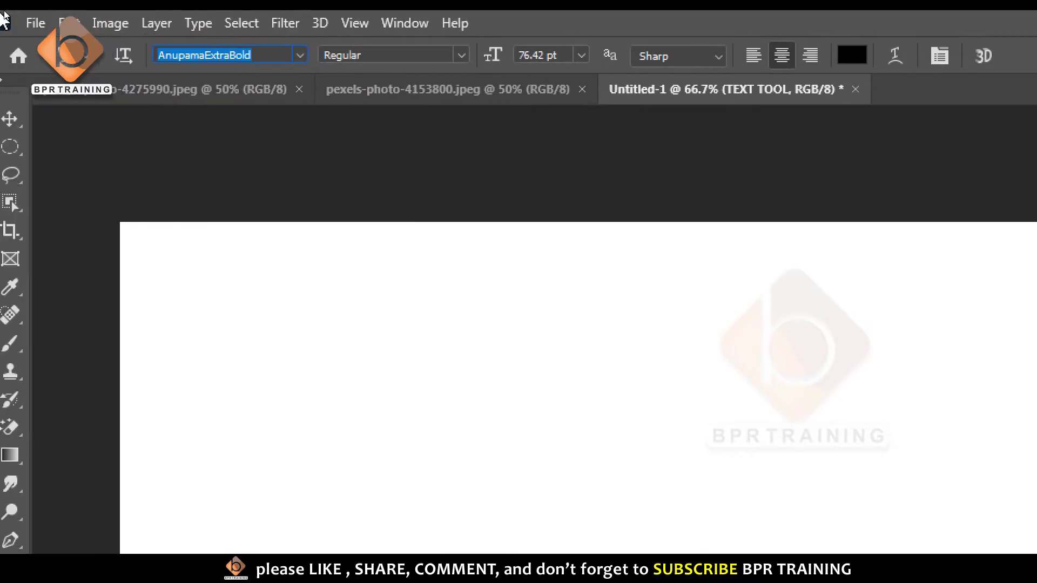
pyautogui.write('arial')
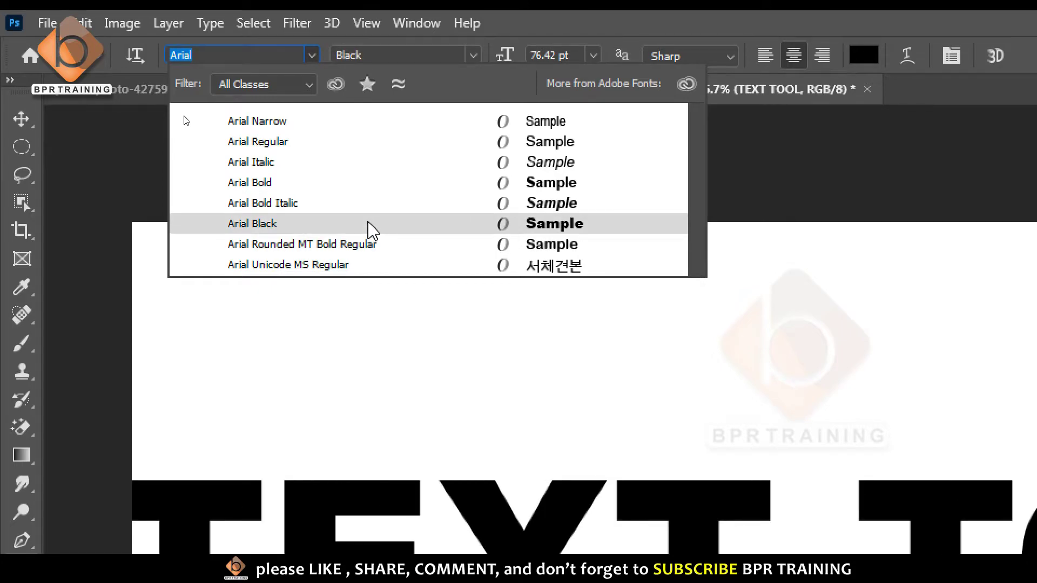
pyautogui.click(397, 224)
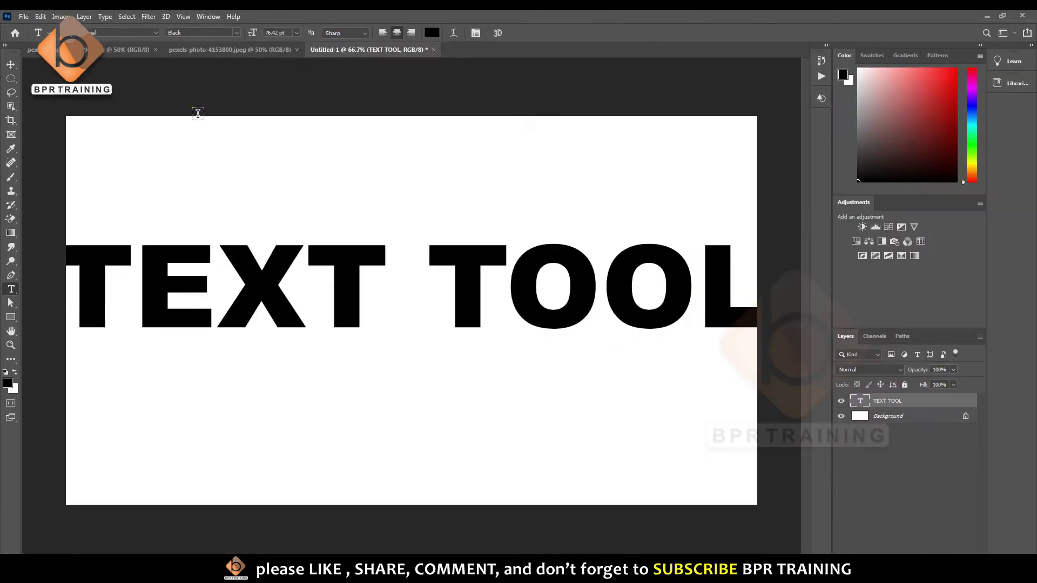
# Scale the TEXT TOOL line down to about 79% and confirm it
pyautogui.hotkey('ctrl', 't')
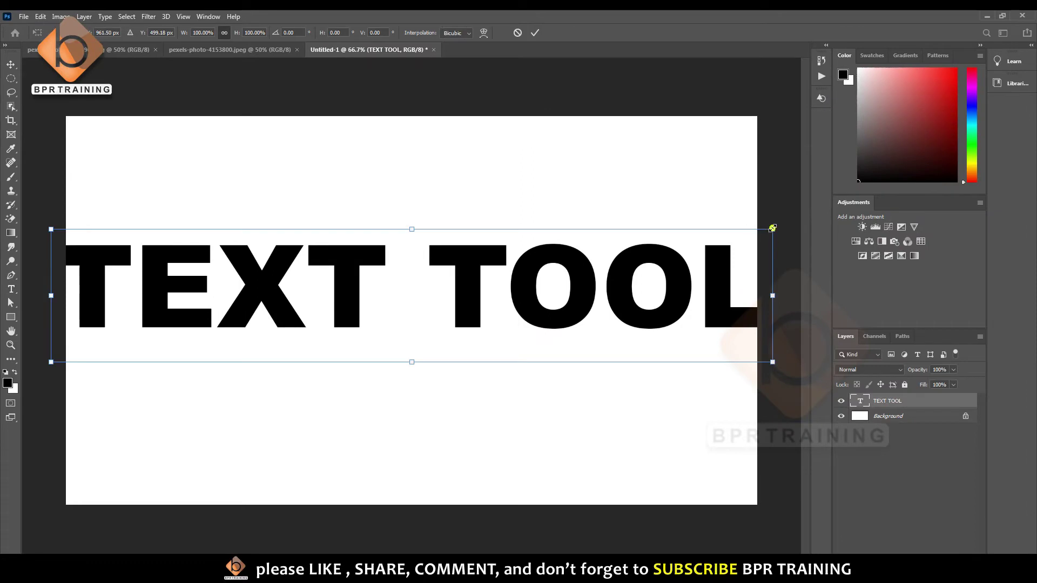
pyautogui.moveTo(773, 228); pyautogui.dragTo(696, 243)
pyautogui.press('Return')
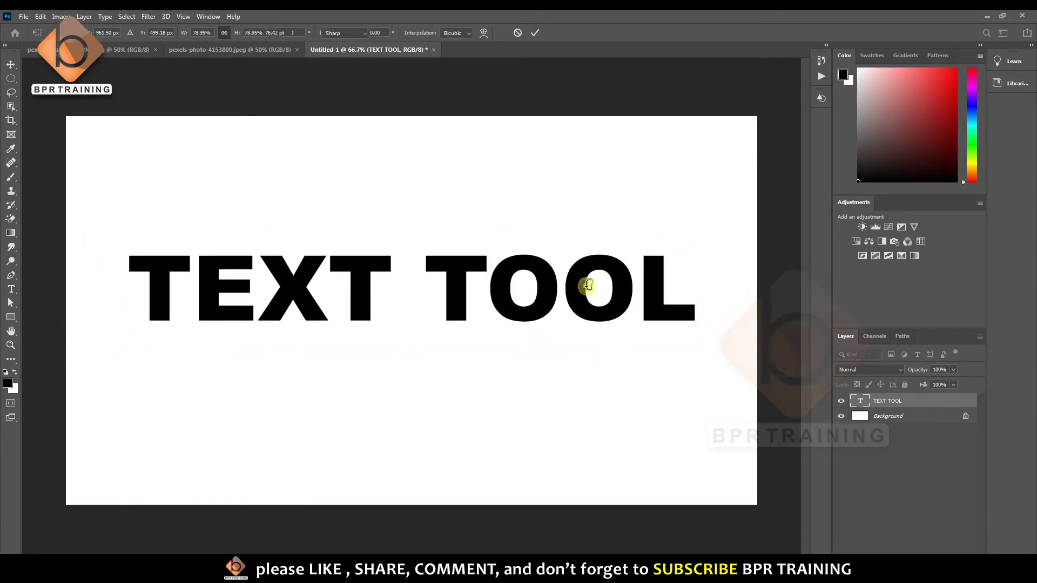
# Centre the TEXT TOOL line on the canvas with the Move tool
pyautogui.press('v')
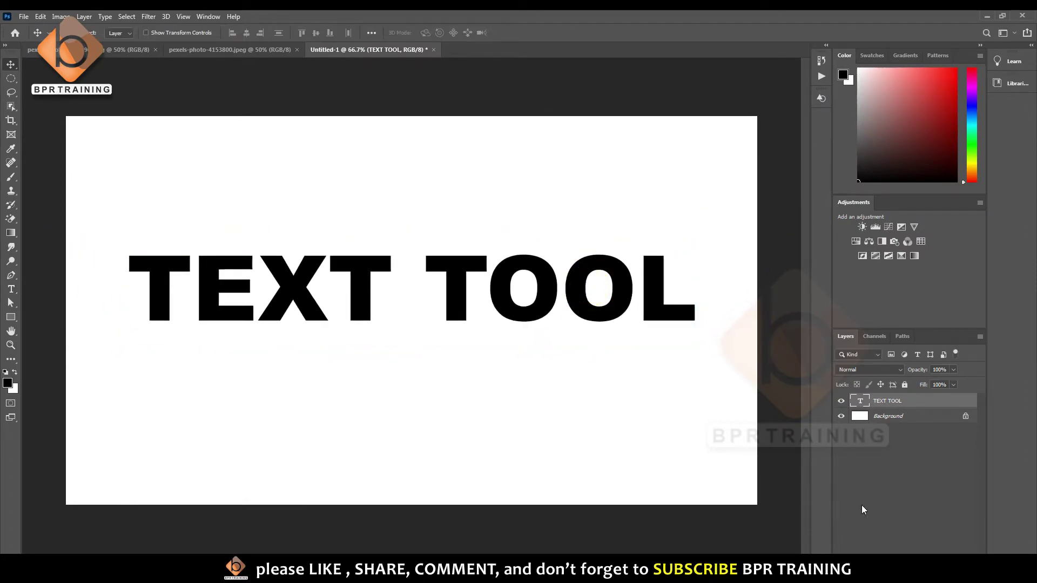
pyautogui.press('ctrl')
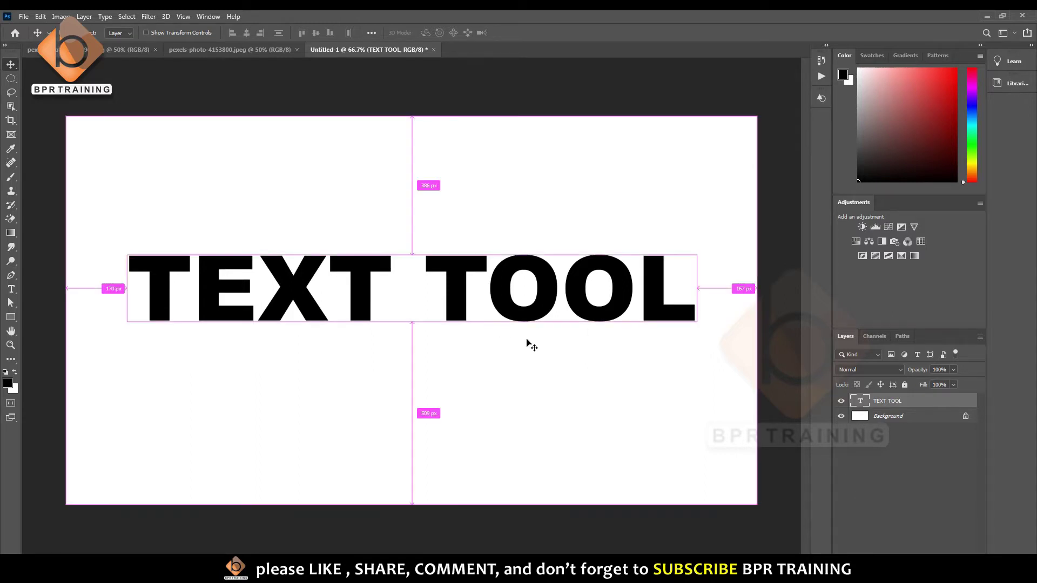
pyautogui.hotkey('ctrl', 't')
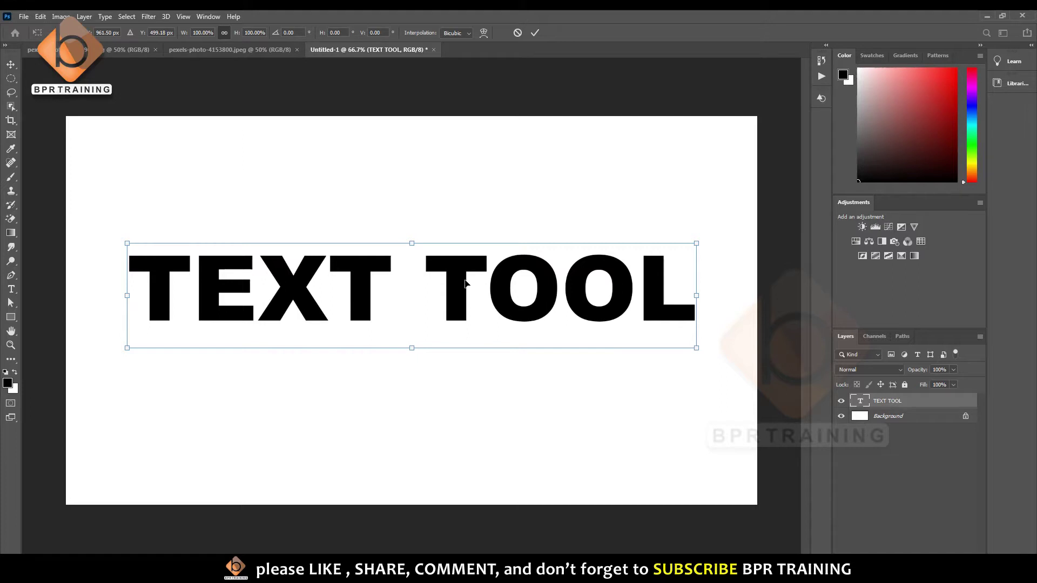
pyautogui.doubleClick(415, 292)
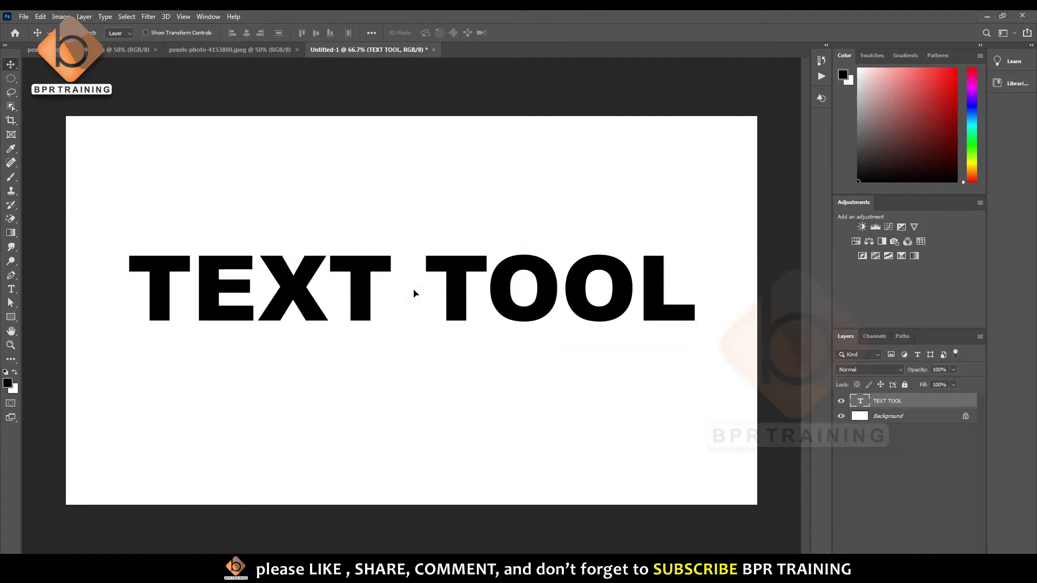
pyautogui.moveTo(465, 274); pyautogui.dragTo(464, 287)
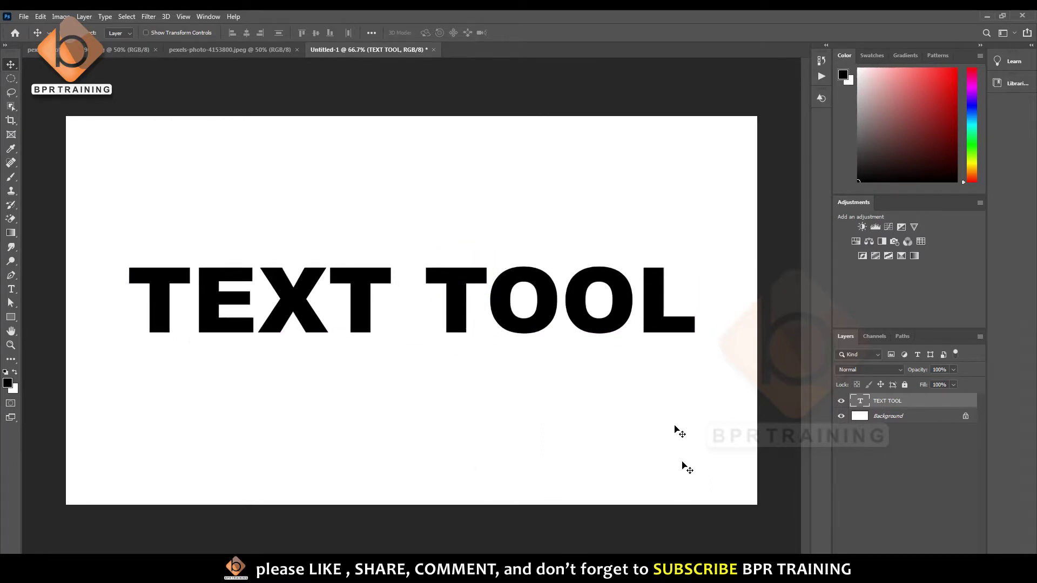
pyautogui.moveTo(458, 297); pyautogui.dragTo(458, 290)
pyautogui.click(8, 286)
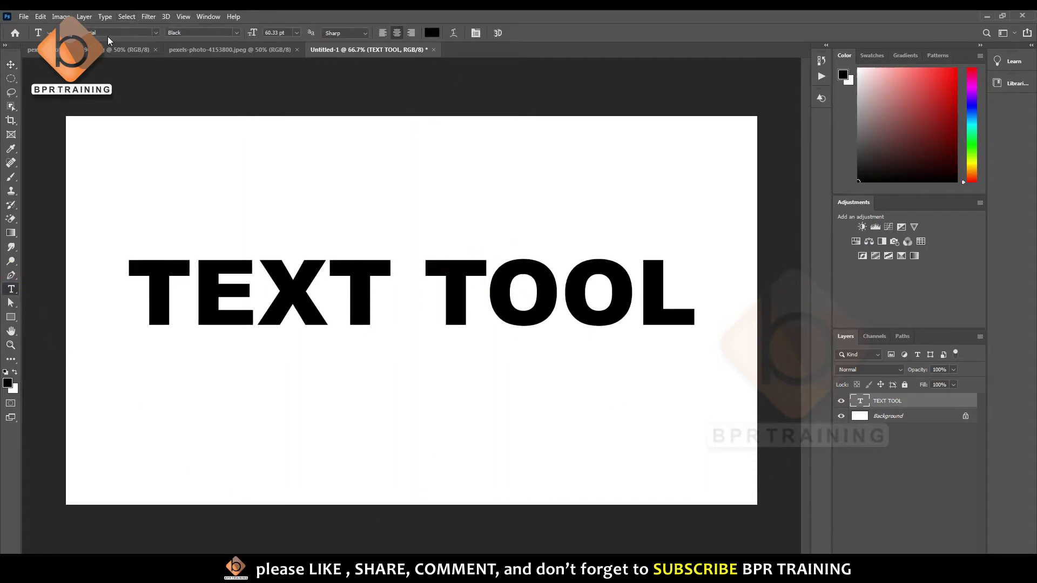
# Check Arial's styles, preview Twentieth Century Poster1 and apply Constantia
pyautogui.click(108, 33)
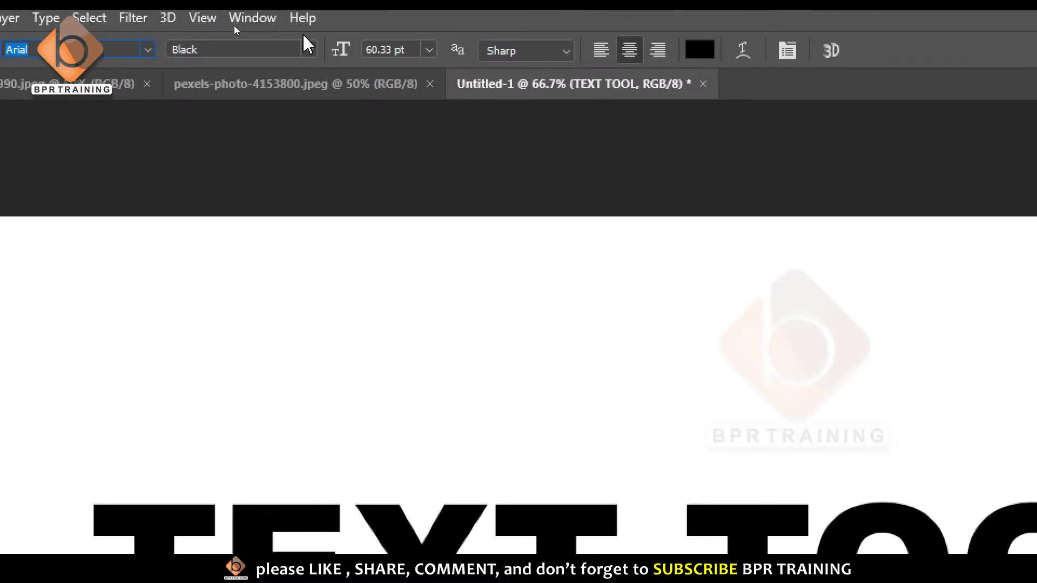
pyautogui.click(308, 49)
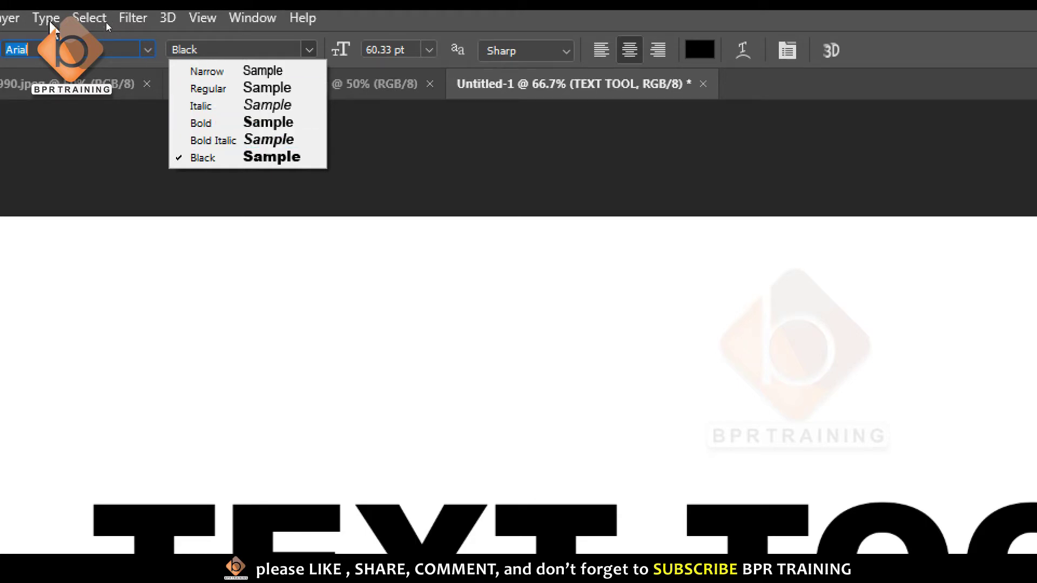
pyautogui.click(128, 31)
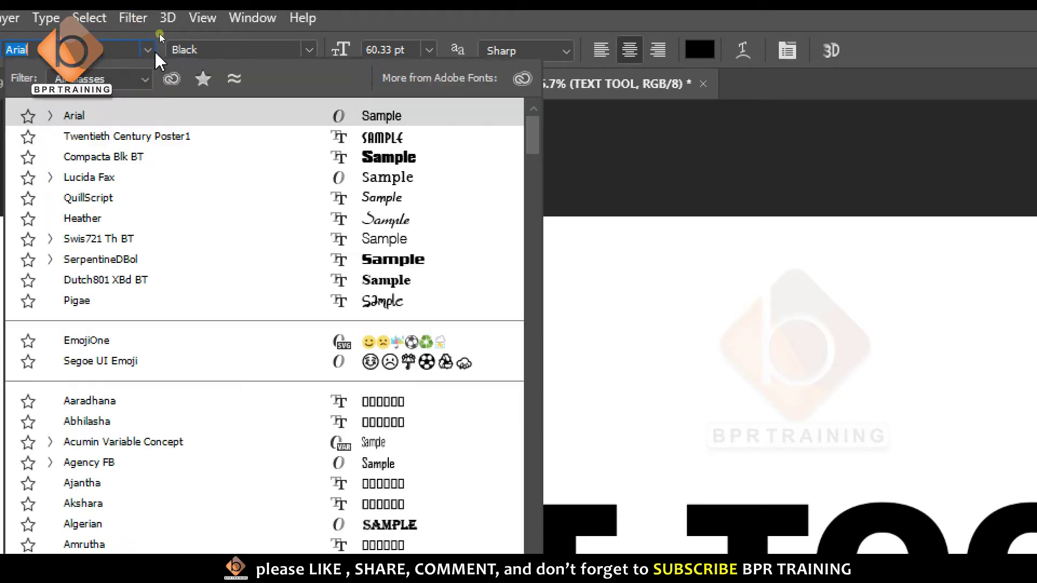
pyautogui.click(147, 50)
pyautogui.press('Down')
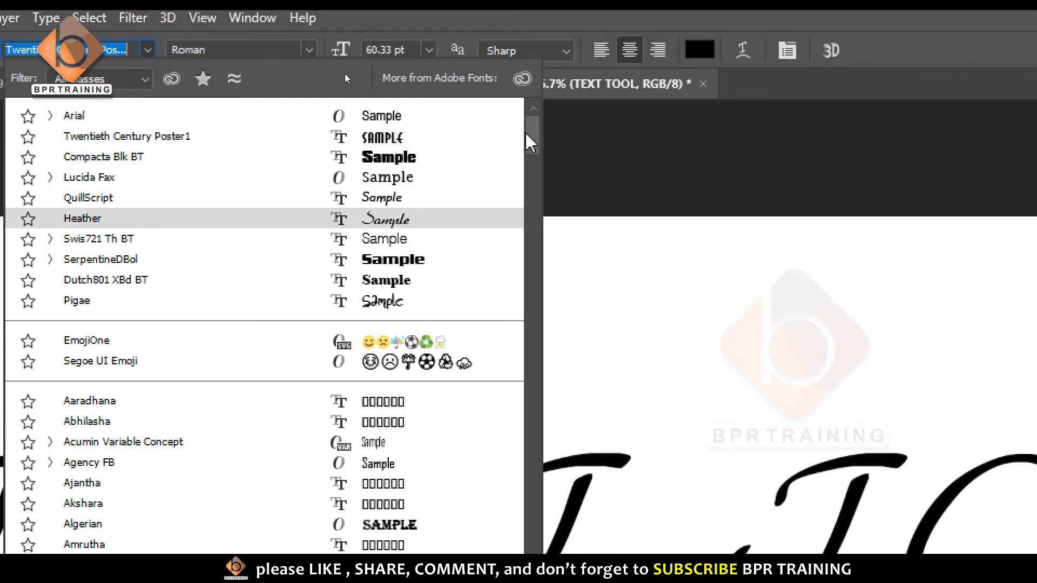
pyautogui.moveTo(532, 139); pyautogui.dragTo(543, 290)
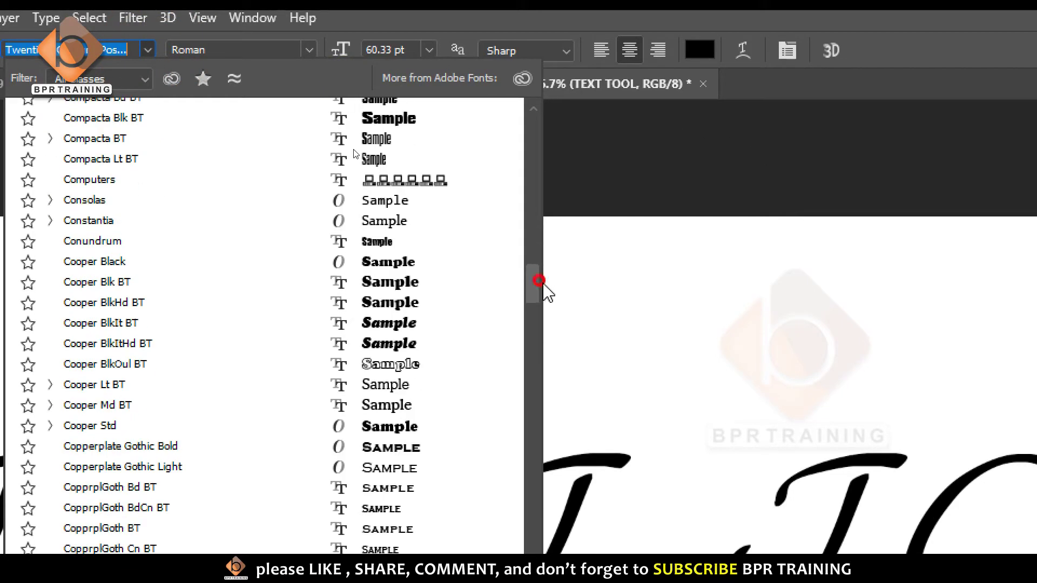
pyautogui.click(404, 221)
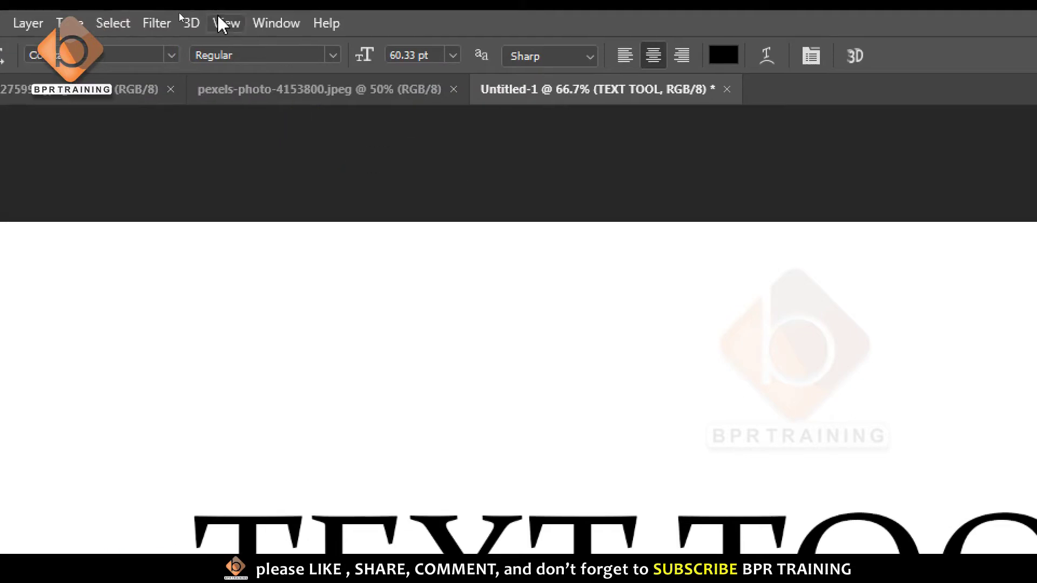
# Set the font to Berlin Sans FB Demi with the Bold style
pyautogui.click(333, 54)
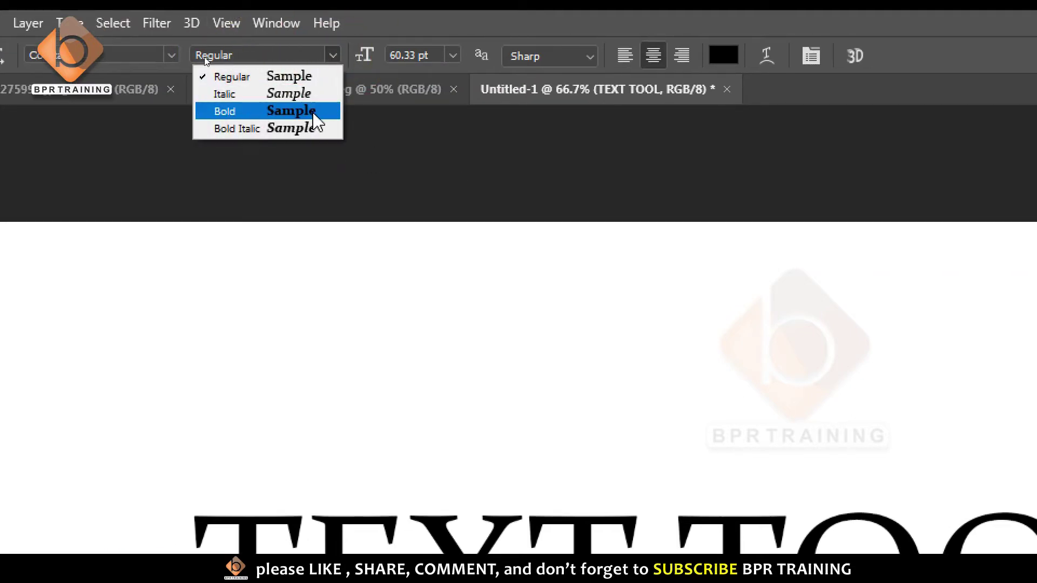
pyautogui.click(171, 56)
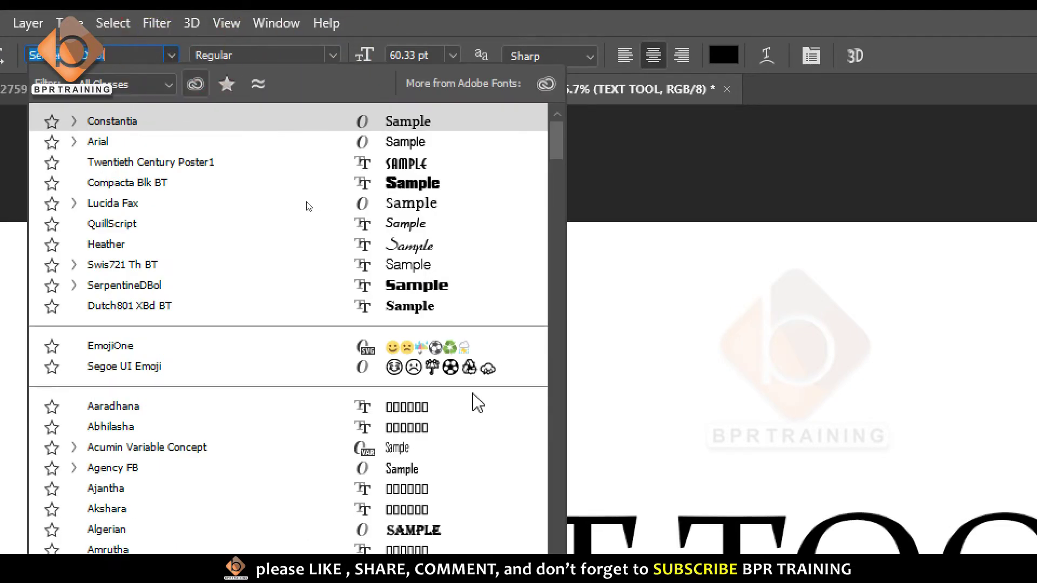
pyautogui.scroll(-3, 418, 308)
pyautogui.scroll(-2, 400, 378)
pyautogui.scroll(-1, 384, 411)
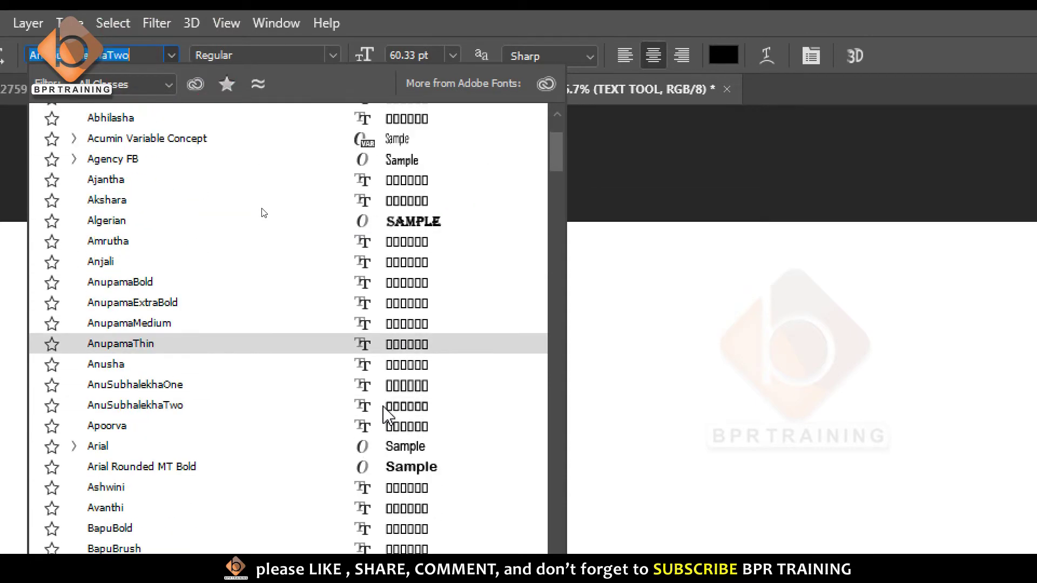
pyautogui.scroll(-1, 383, 410)
pyautogui.scroll(-4, 386, 411)
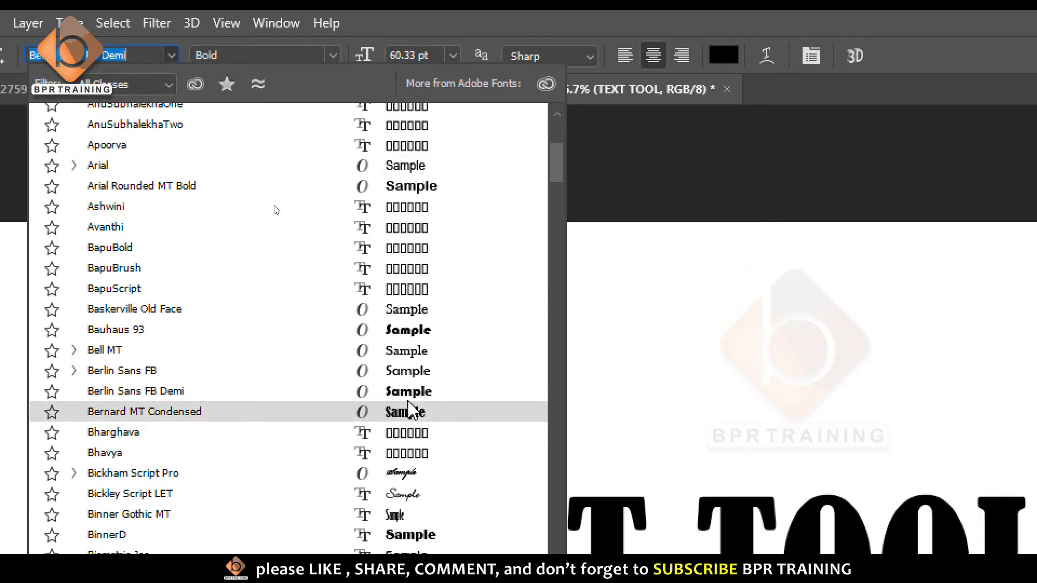
pyautogui.click(406, 400)
pyautogui.click(327, 56)
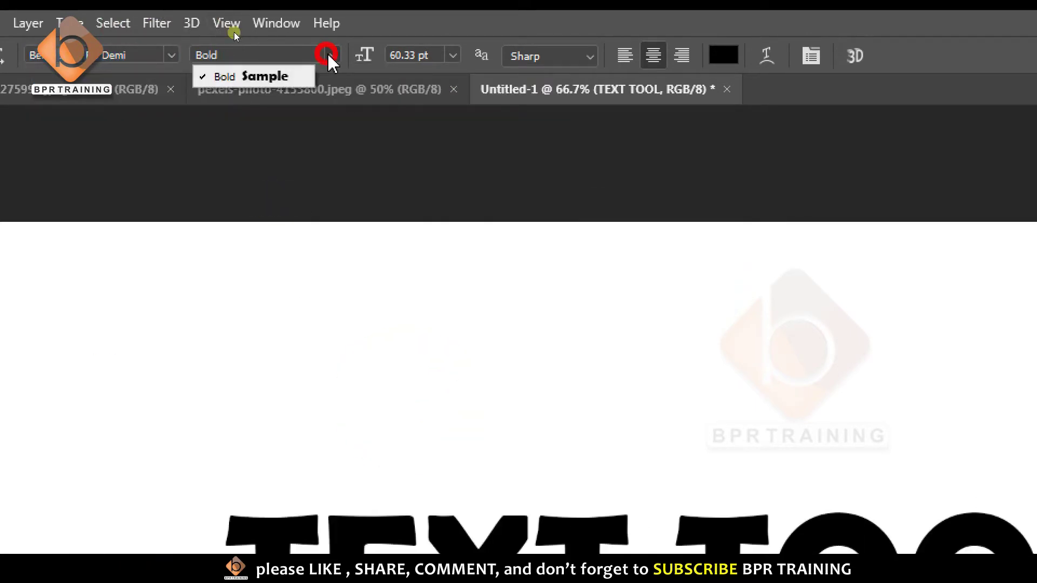
pyautogui.click(330, 59)
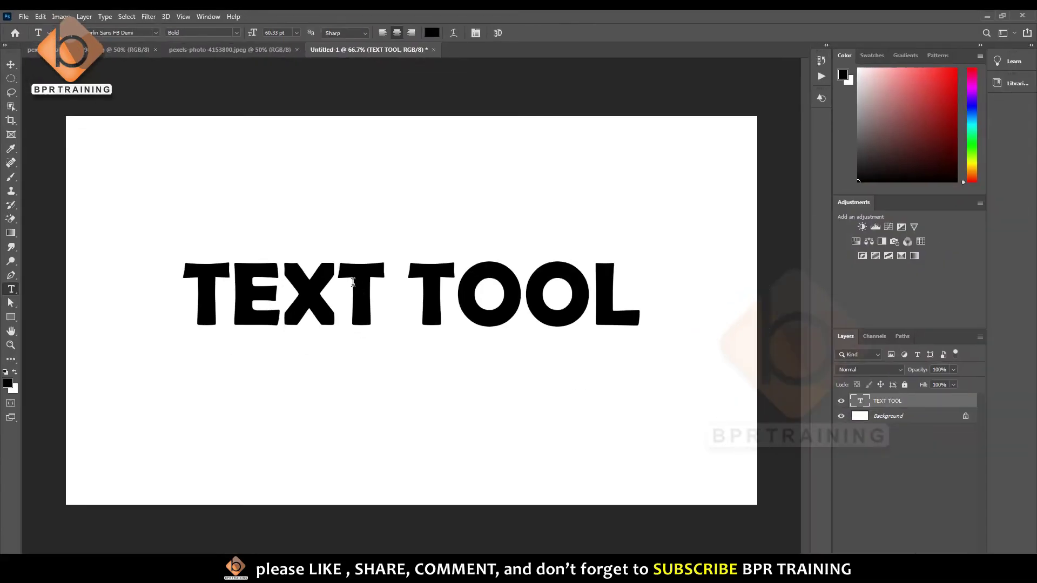
# Increase the font size, then scale the text back to about 77%, ending at 63.83 pt
pyautogui.click(253, 34)
pyautogui.moveTo(256, 33)
pyautogui.mouseDown()
pyautogui.moveTo(260, 145)
pyautogui.moveTo(266, 92)
pyautogui.mouseUp()
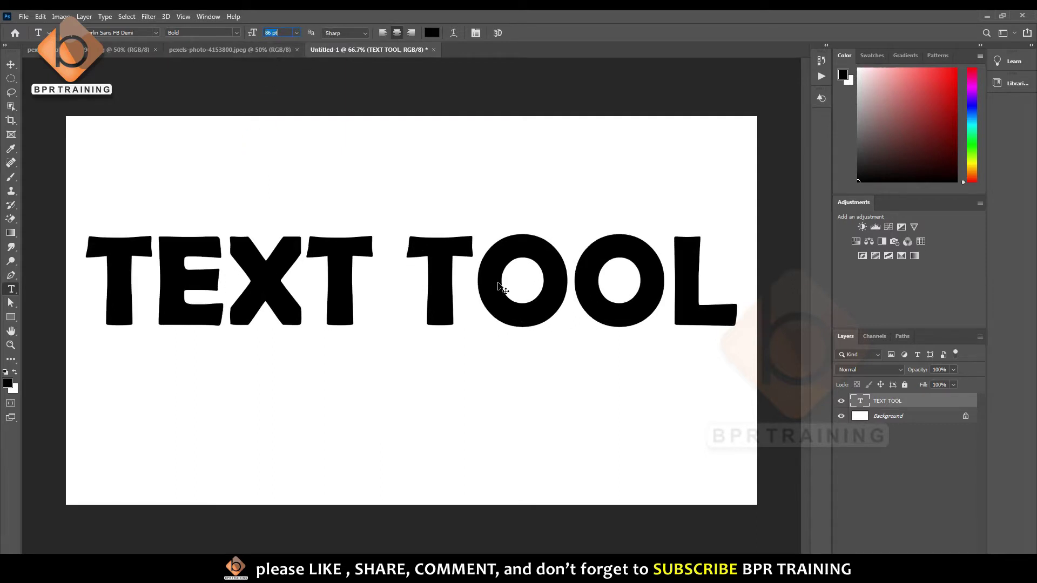
pyautogui.click(11, 65)
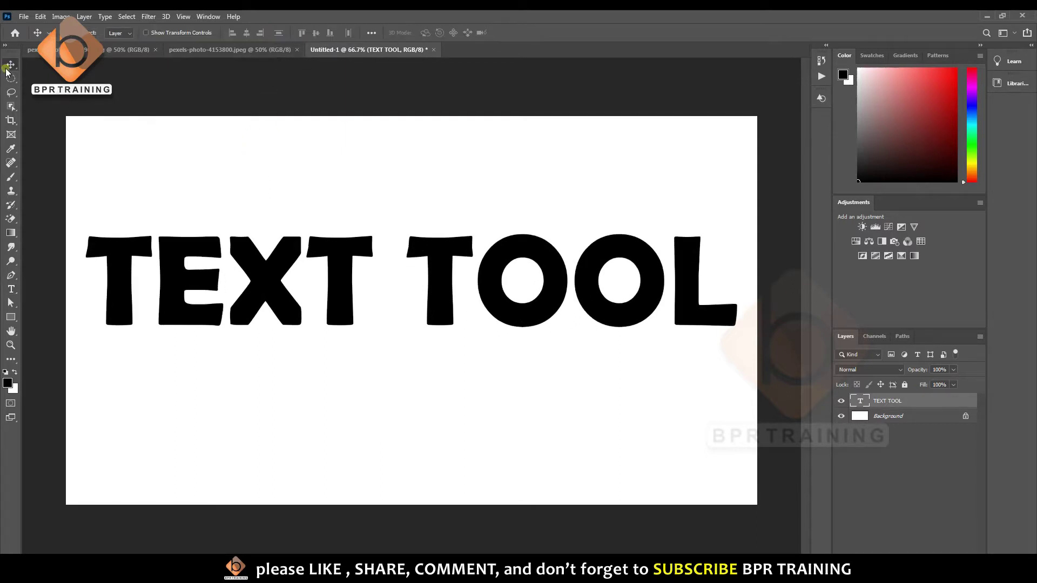
pyautogui.hotkey('ctrl', 't')
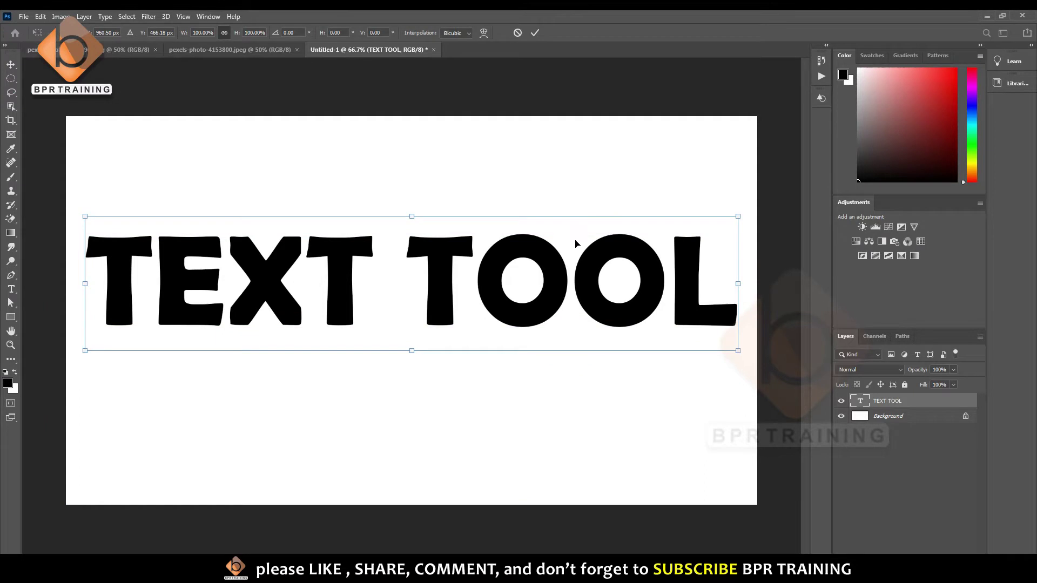
pyautogui.moveTo(739, 216); pyautogui.dragTo(657, 232)
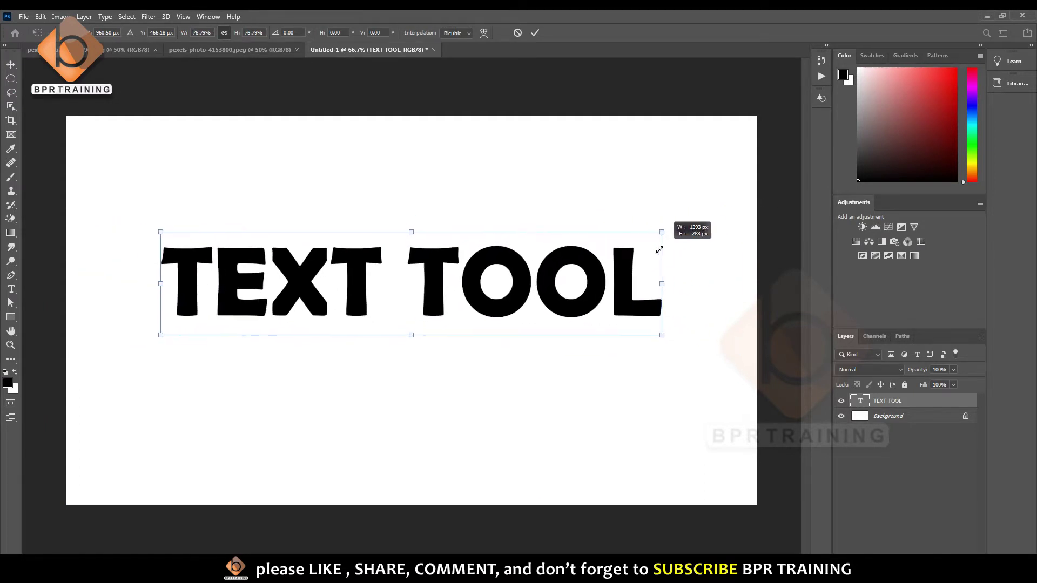
pyautogui.doubleClick(605, 273)
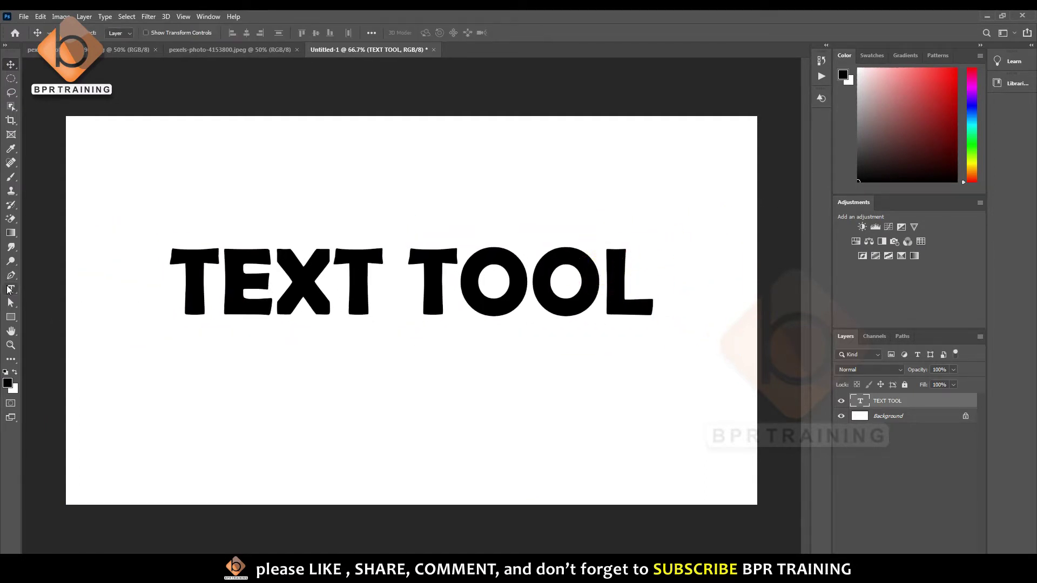
pyautogui.click(11, 289)
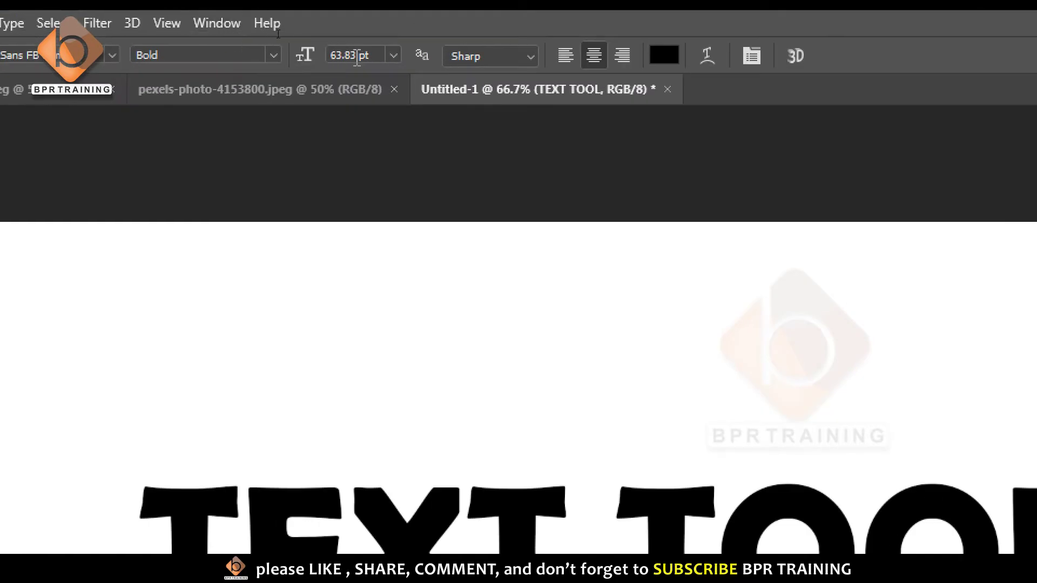
# Set the font size to 72 pt, then 100 pt, and scale it down to fit the canvas
pyautogui.click(287, 52)
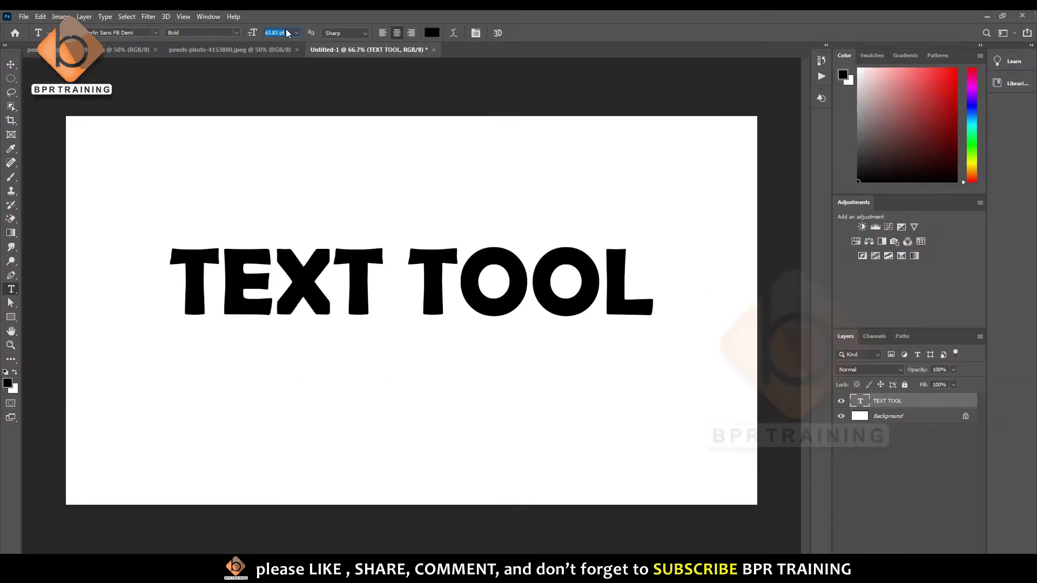
pyautogui.click(296, 33)
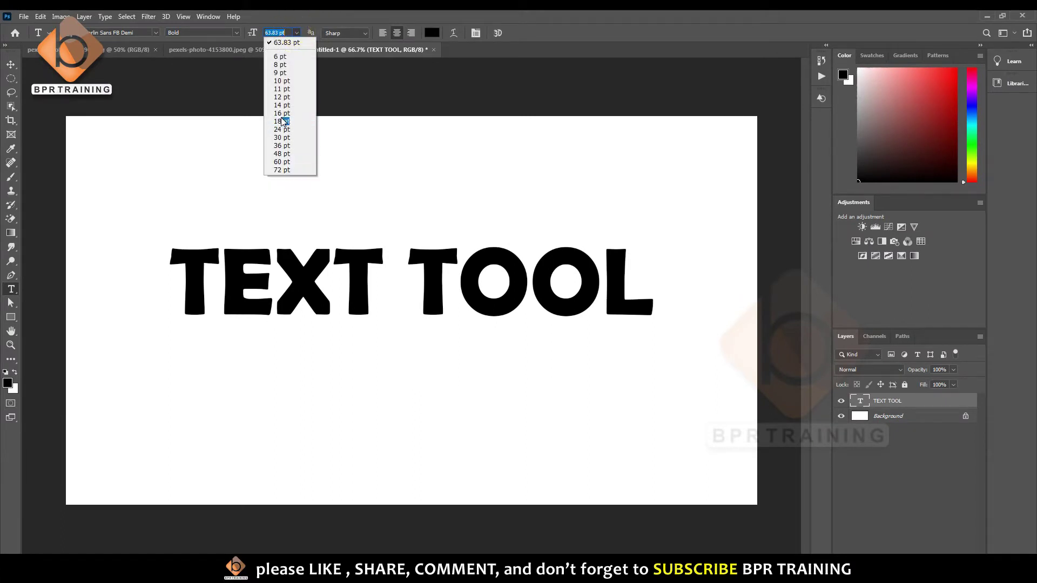
pyautogui.click(286, 170)
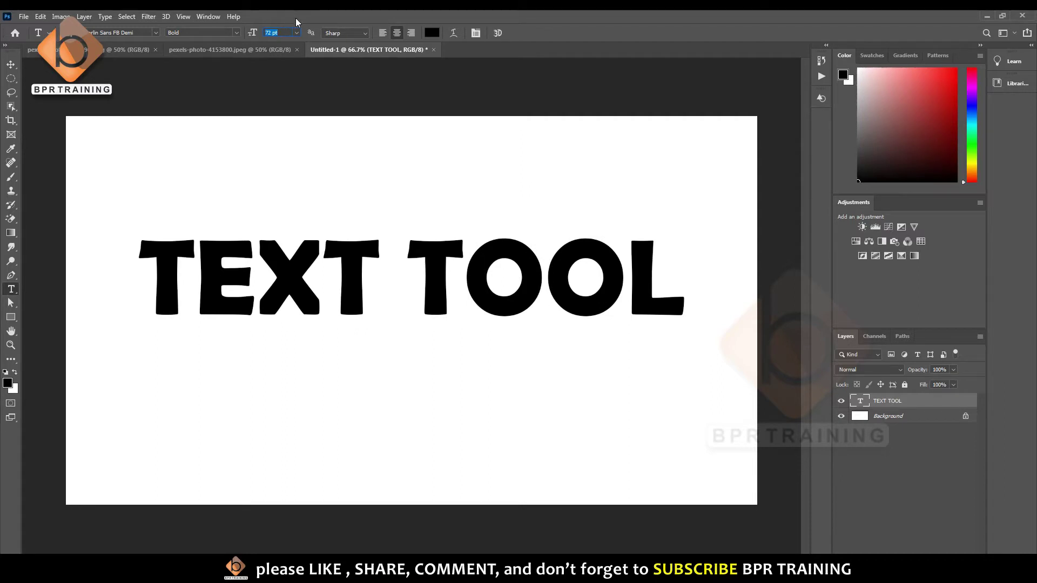
pyautogui.write('1000')
pyautogui.press('Return')
pyautogui.hotkey('ctrl', 't')
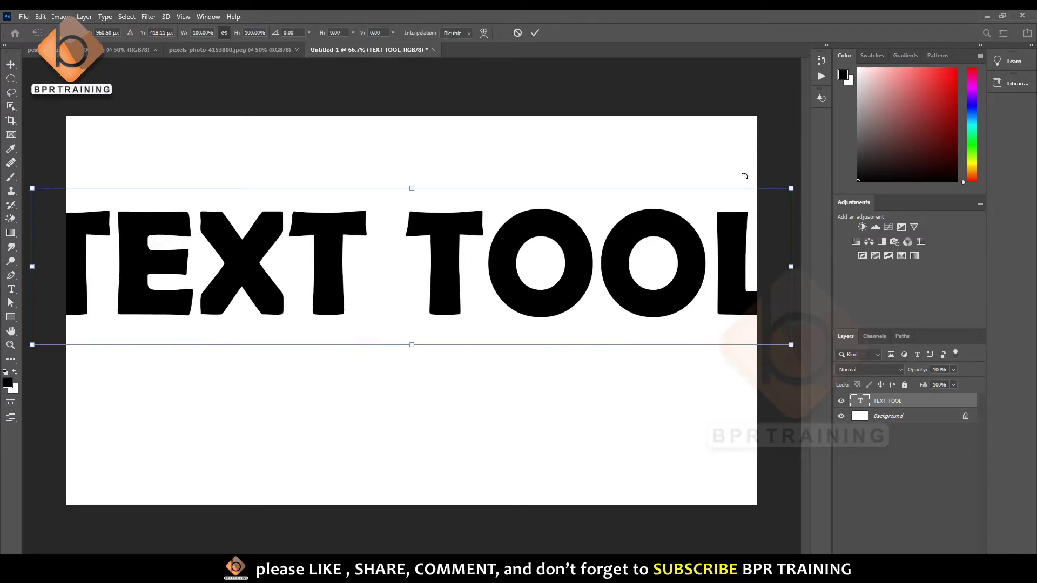
pyautogui.moveTo(792, 186); pyautogui.dragTo(732, 194)
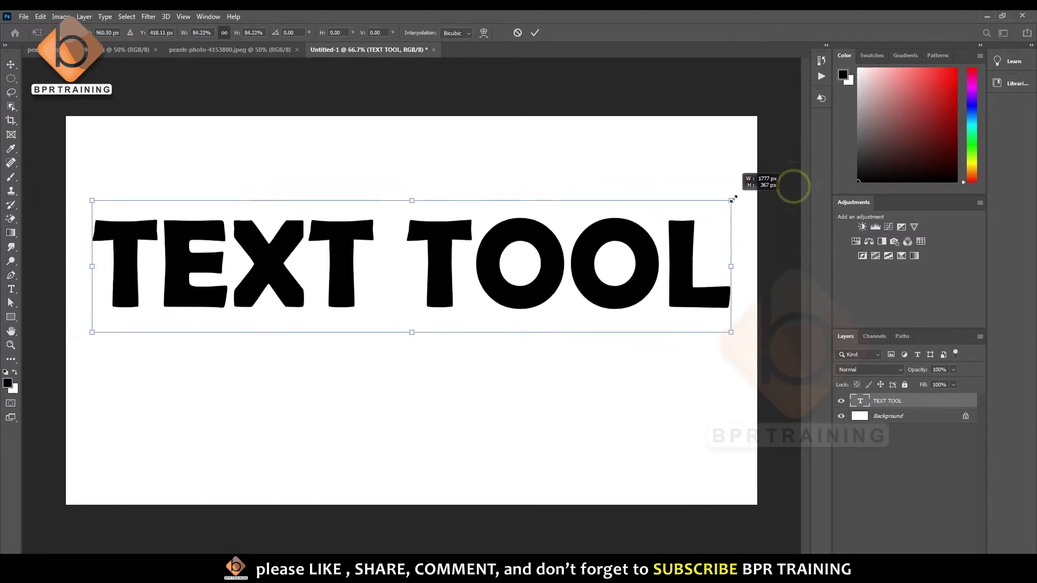
pyautogui.doubleClick(607, 232)
# Move the TEXT TOOL line up near the top of the canvas and check it at 100% zoom
pyautogui.click(424, 225)
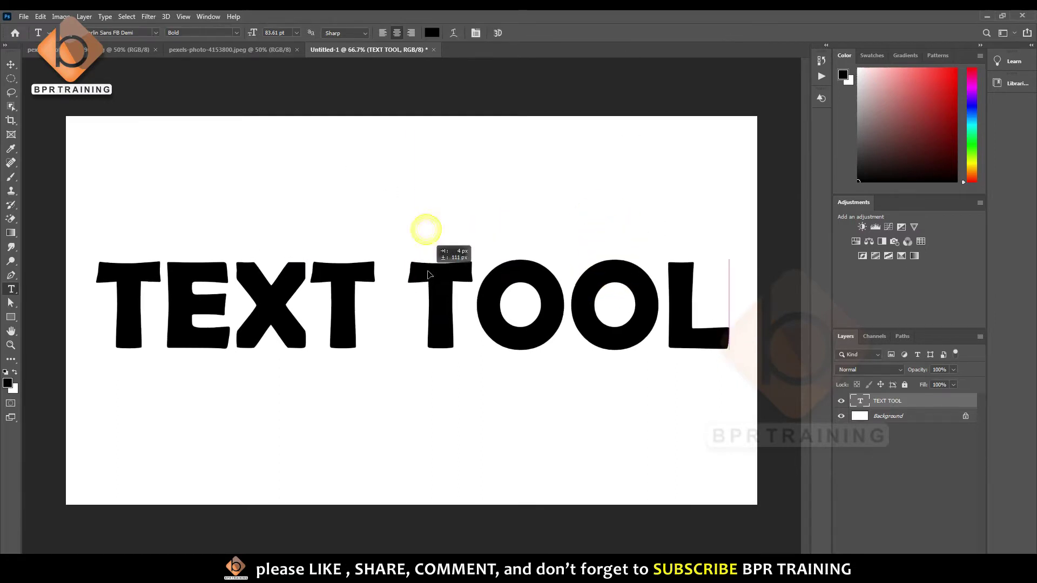
pyautogui.click(297, 33)
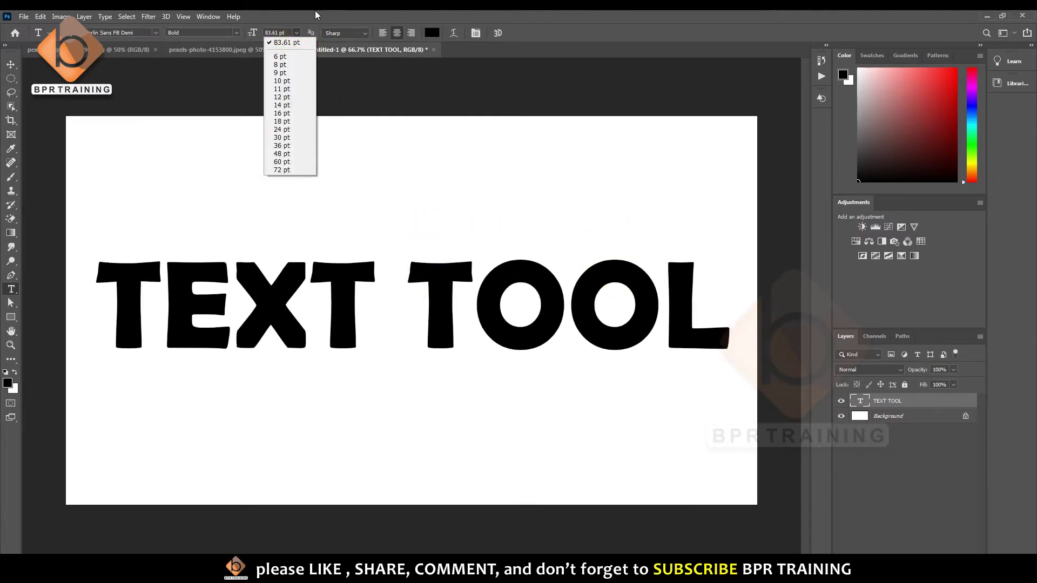
pyautogui.click(321, 21)
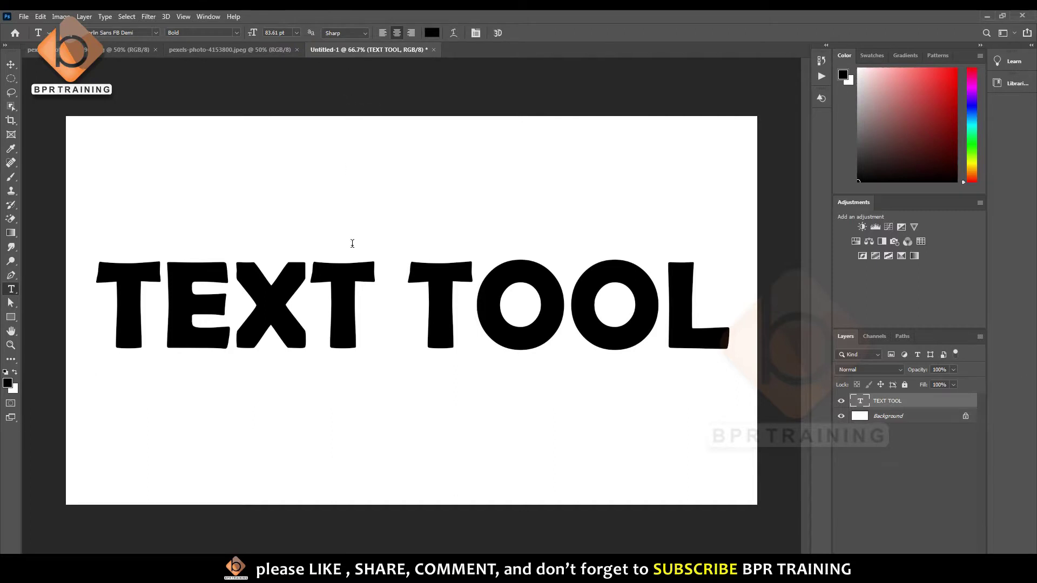
pyautogui.moveTo(356, 292); pyautogui.dragTo(359, 187)
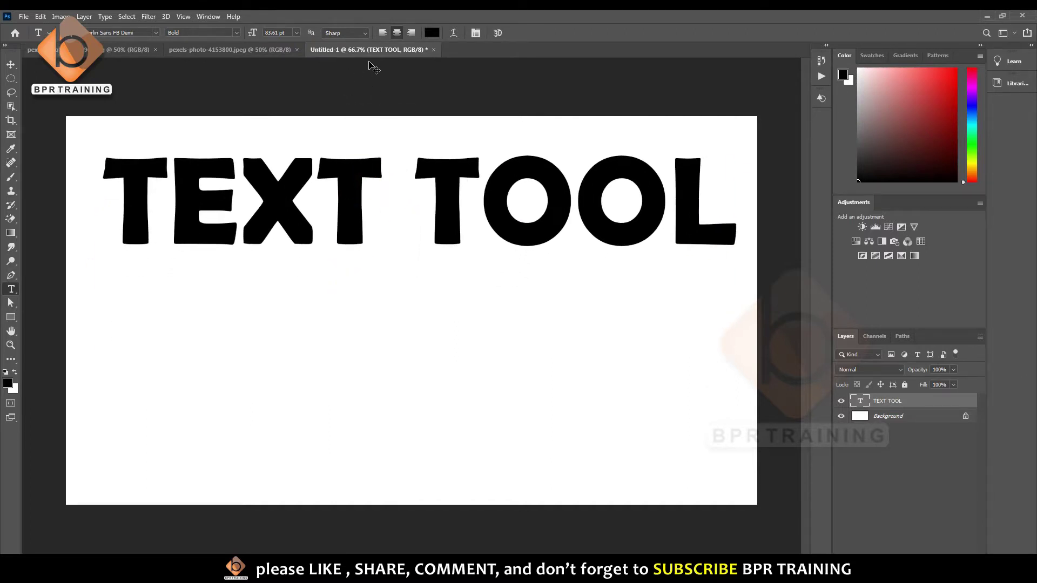
pyautogui.hotkey('ctrl', '1')
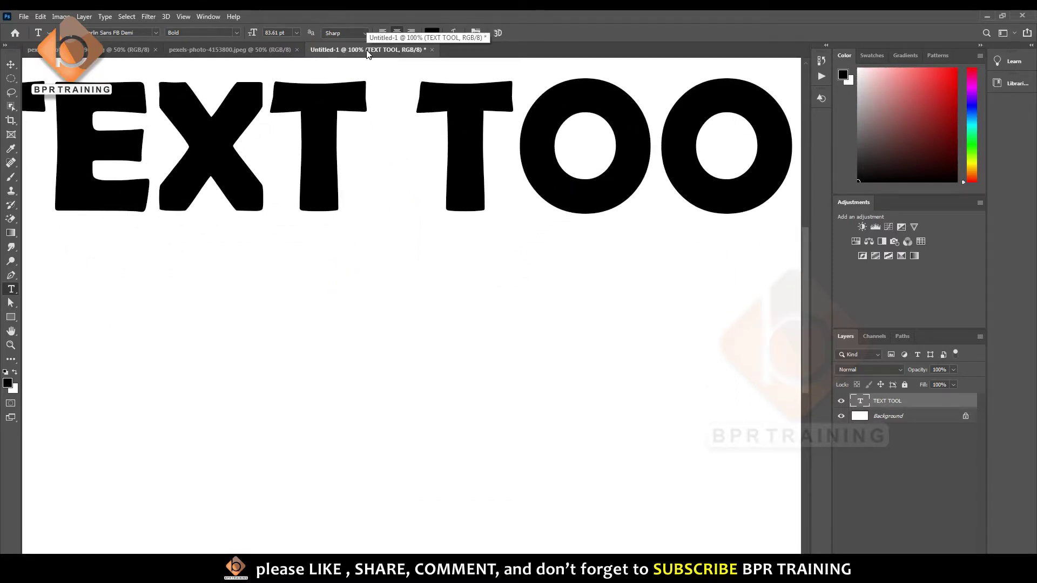
pyautogui.hotkey('ctrl', '-')
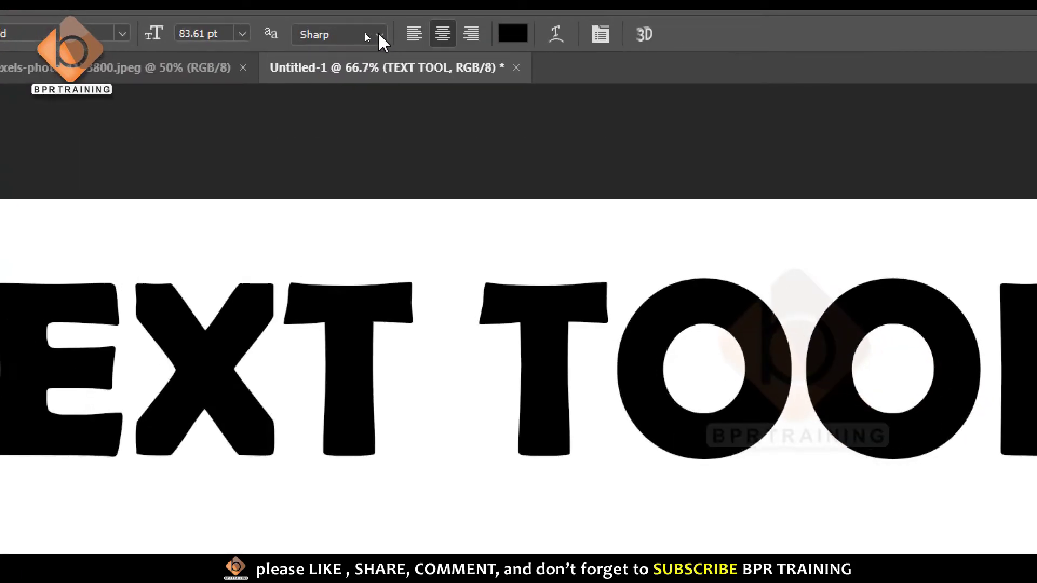
# Try Strong, Sharp, Crisp, Smooth and Windows anti-aliasing, finishing on None
pyautogui.click(379, 34)
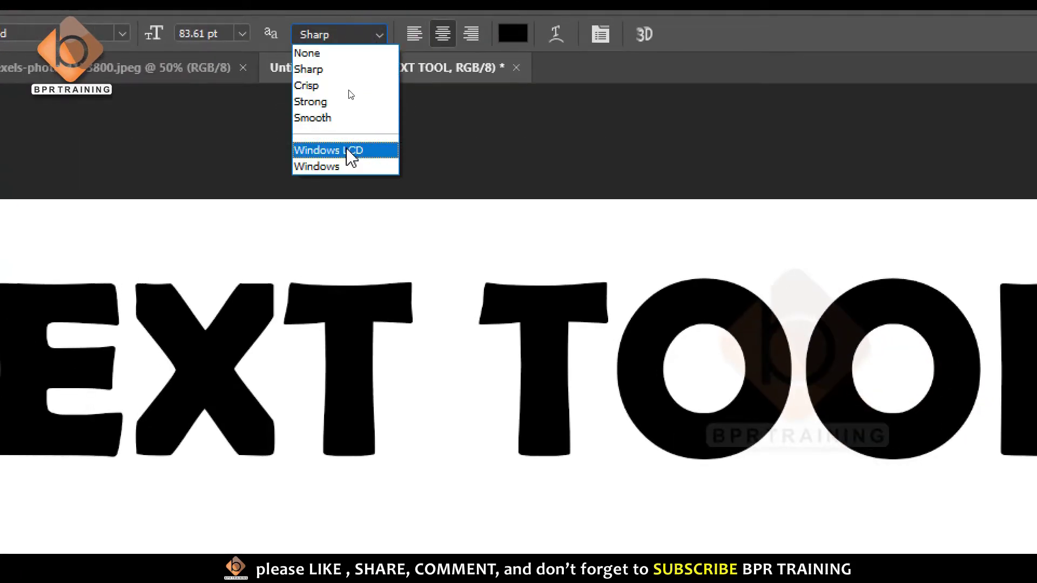
pyautogui.click(338, 101)
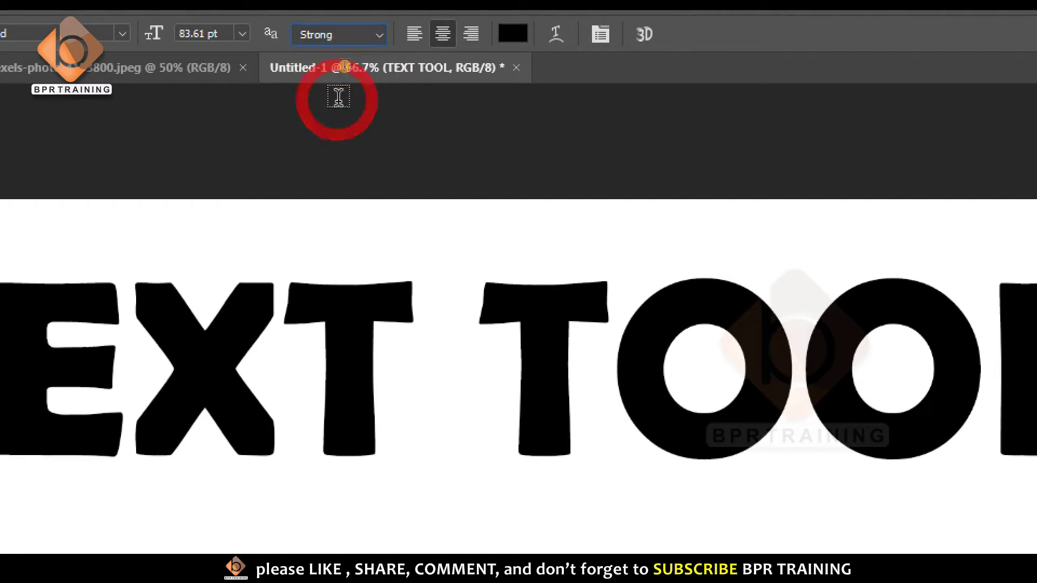
pyautogui.click(373, 34)
pyautogui.click(344, 69)
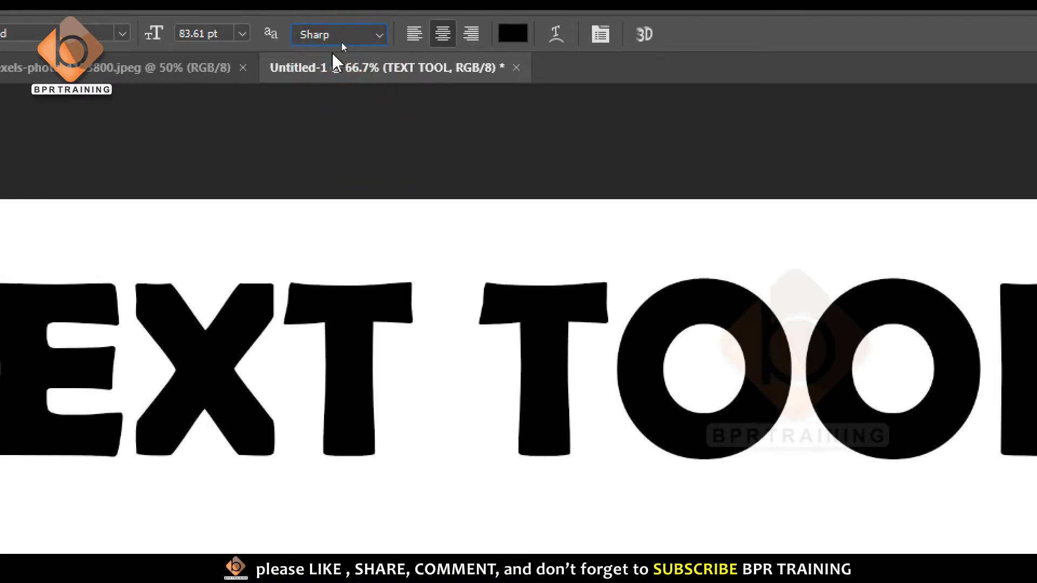
pyautogui.click(348, 36)
pyautogui.click(335, 85)
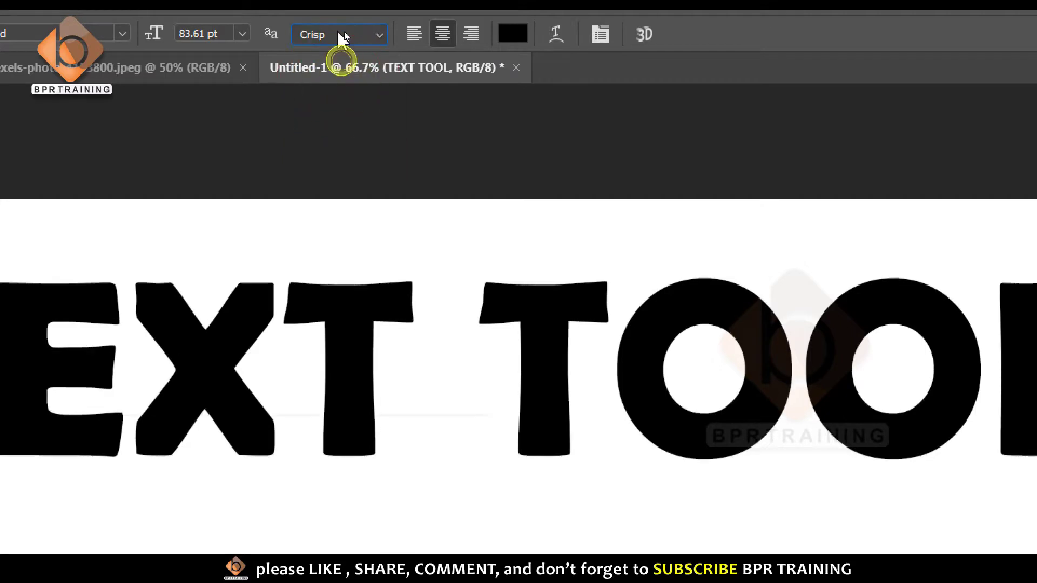
pyautogui.click(345, 33)
pyautogui.click(319, 118)
pyautogui.click(378, 34)
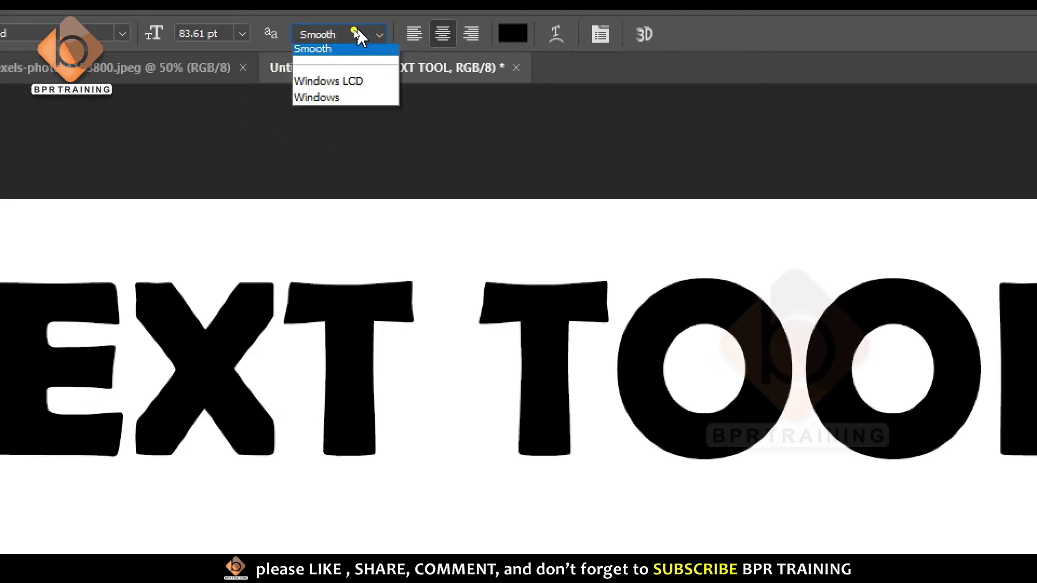
pyautogui.click(345, 167)
pyautogui.click(348, 34)
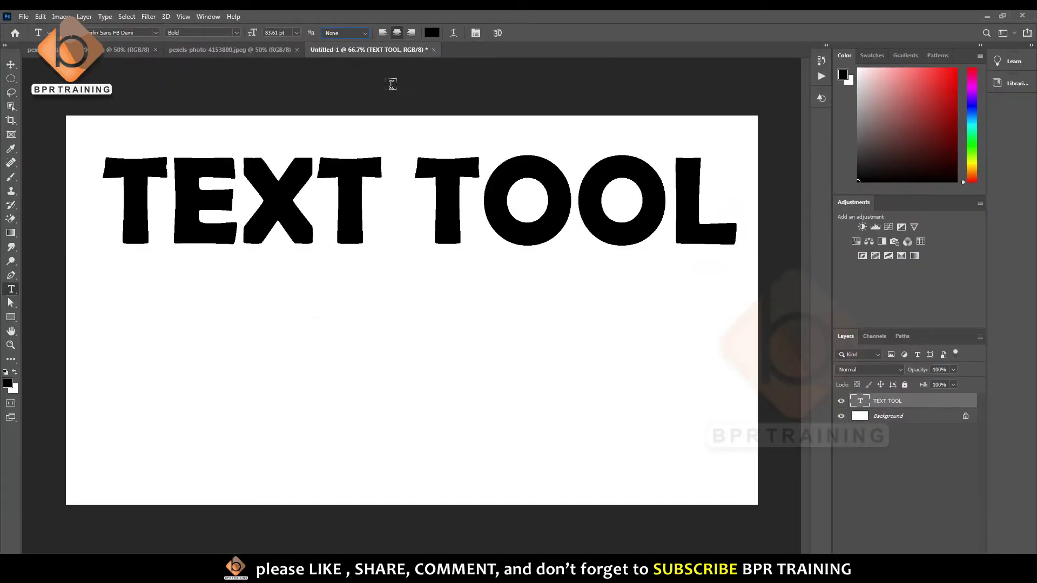
# Try left, right and centre alignment while replacing the line with sample text 'photof'
pyautogui.click(382, 33)
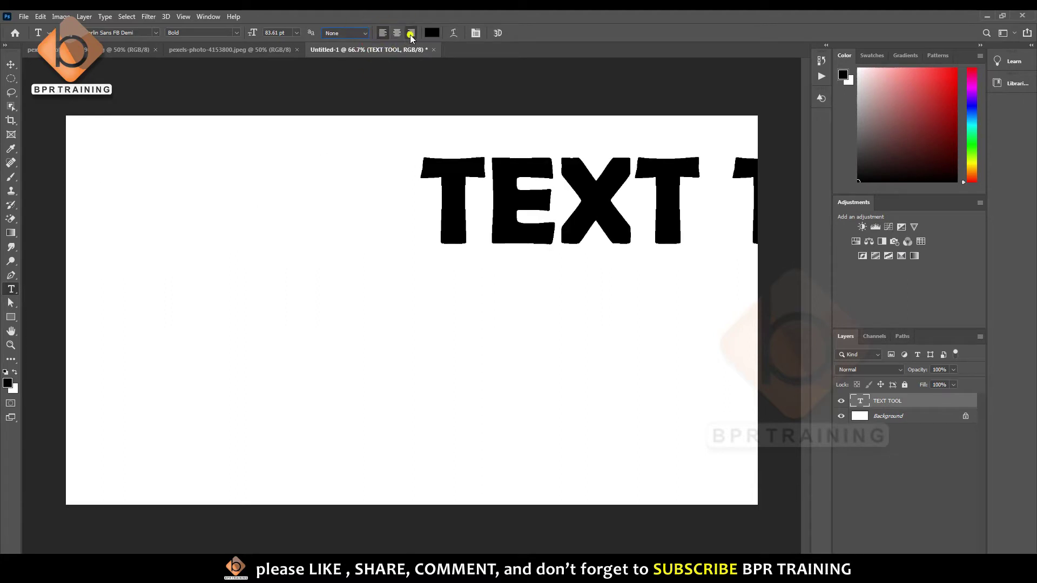
pyautogui.click(410, 33)
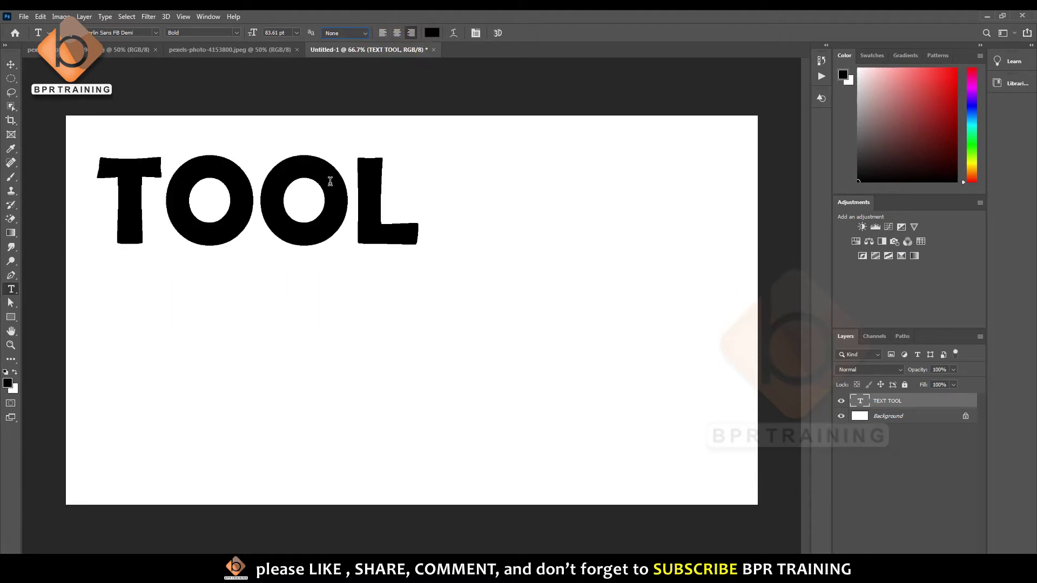
pyautogui.click(384, 34)
pyautogui.tripleClick(502, 202)
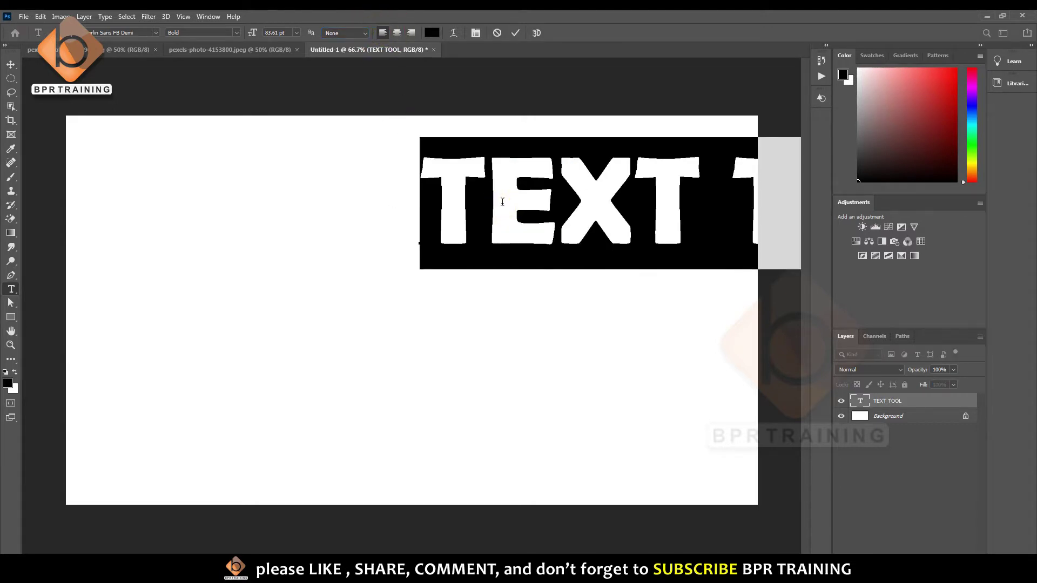
pyautogui.write('phot')
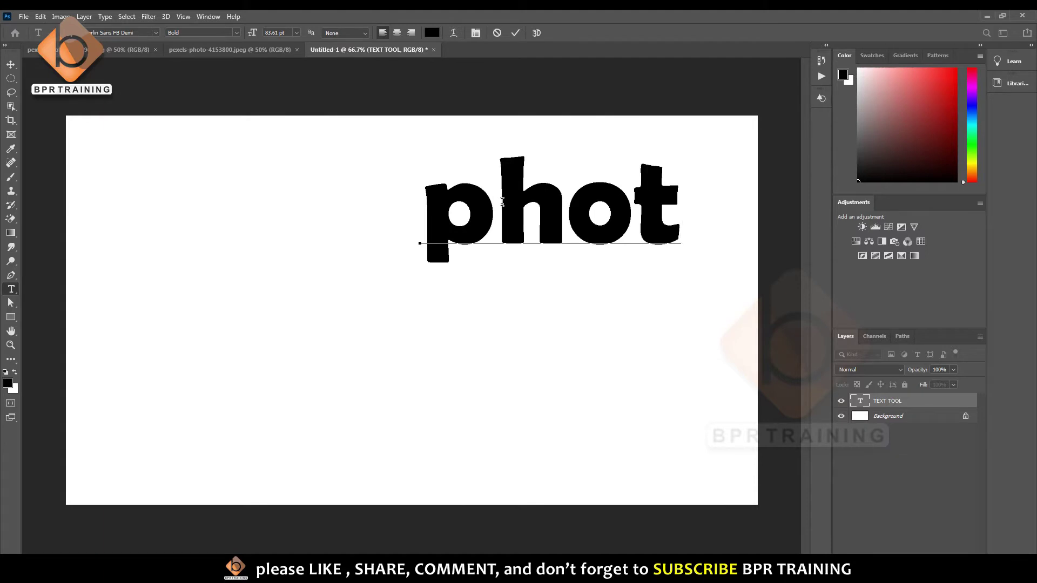
pyautogui.write('of')
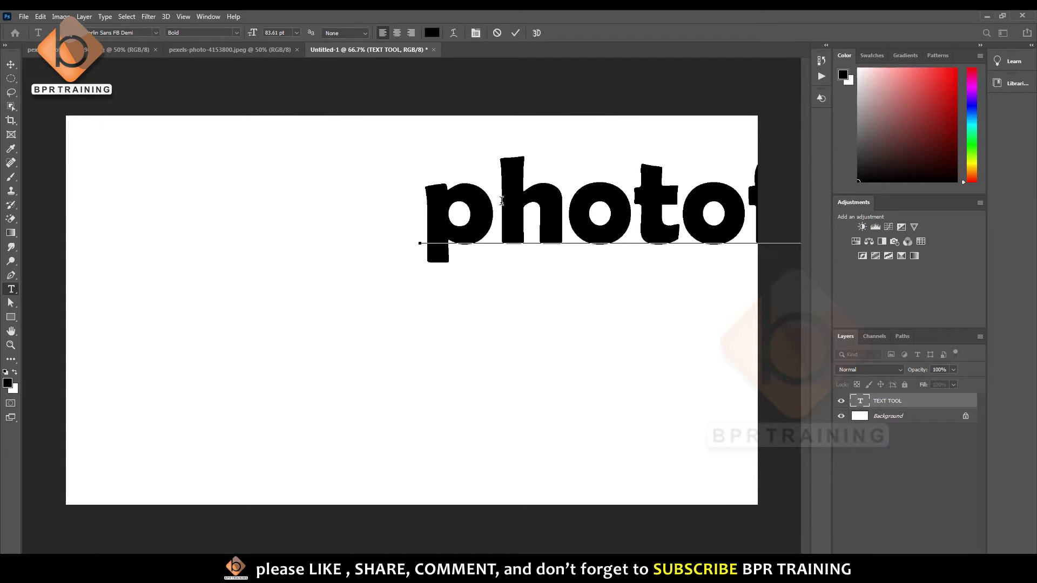
pyautogui.tripleClick(502, 201)
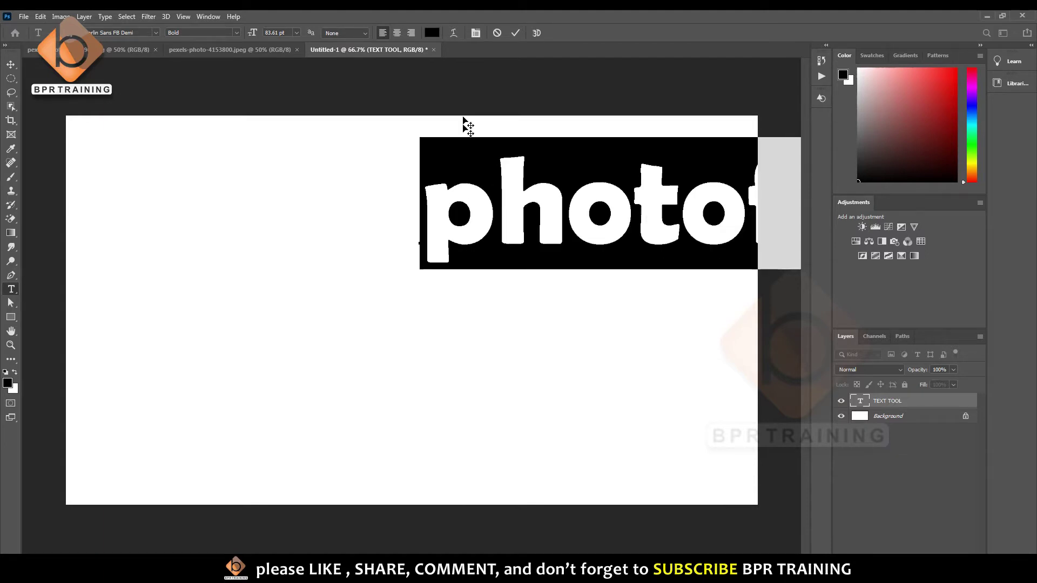
pyautogui.click(396, 33)
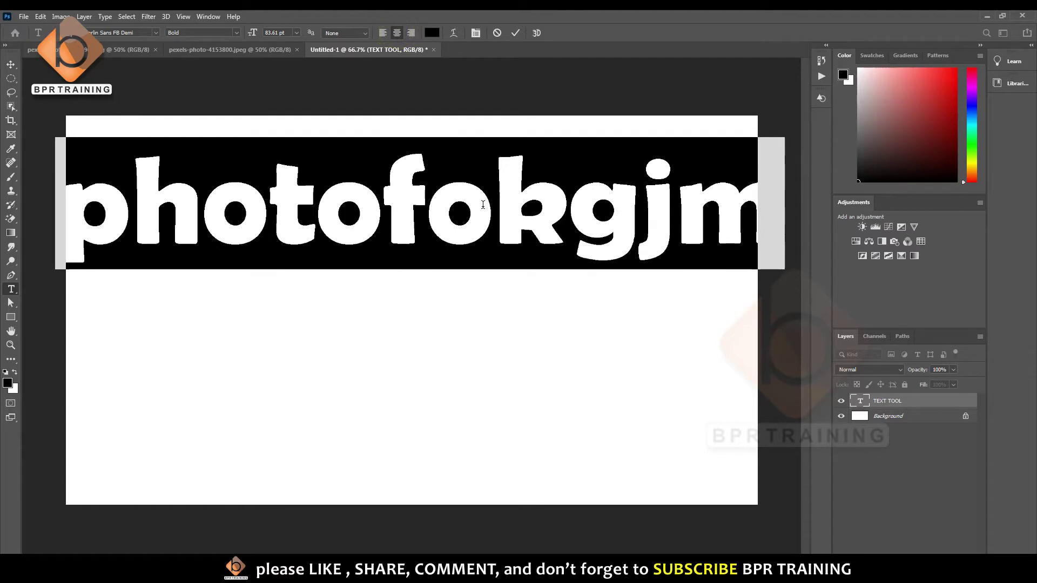
# Type 'photoshop tutorial', test right and centre alignment on it, and commit
pyautogui.write('photoshop')
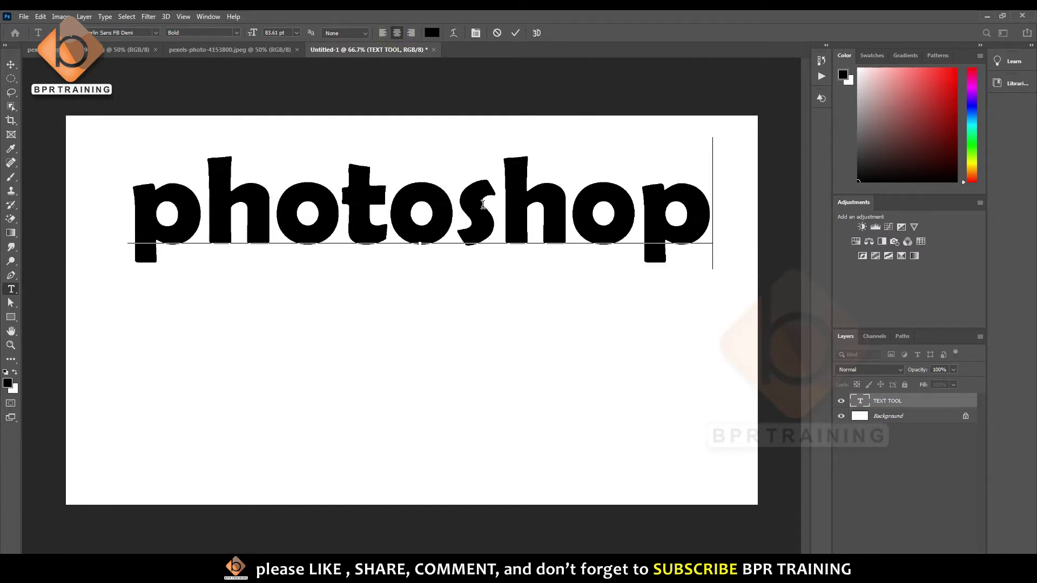
pyautogui.write(' tu')
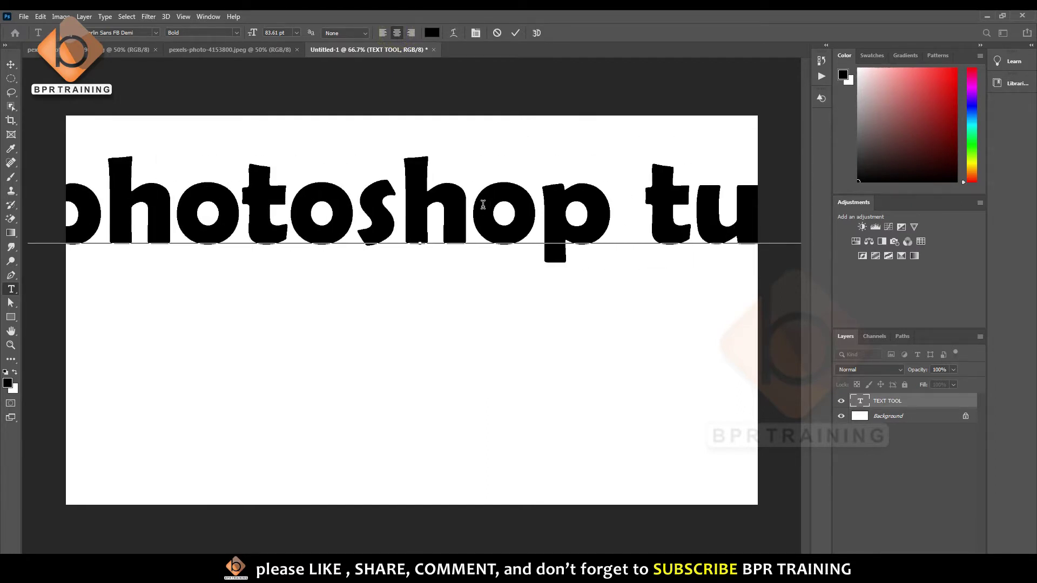
pyautogui.hotkey('ctrl', 'a')
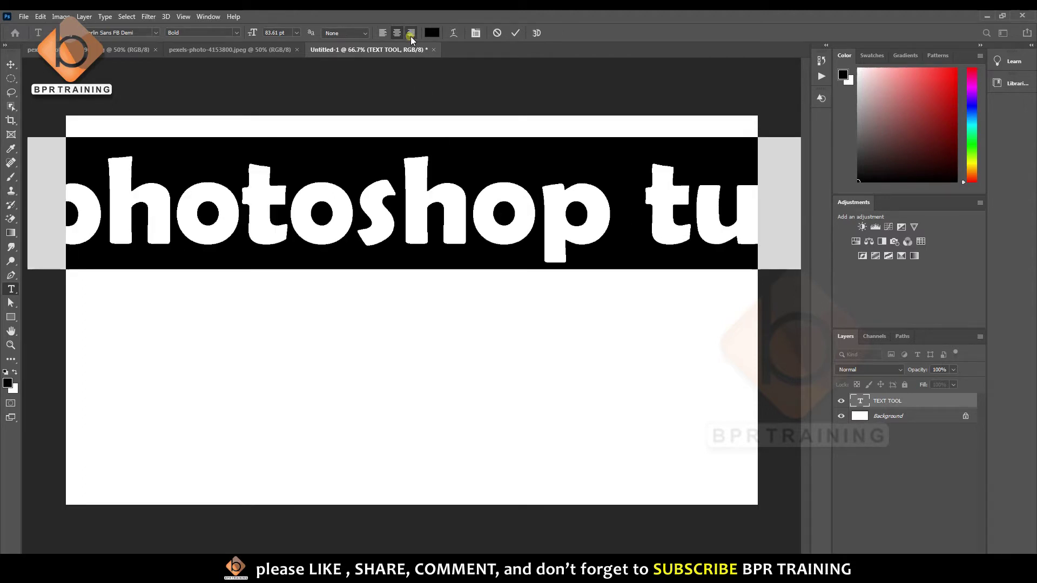
pyautogui.click(410, 34)
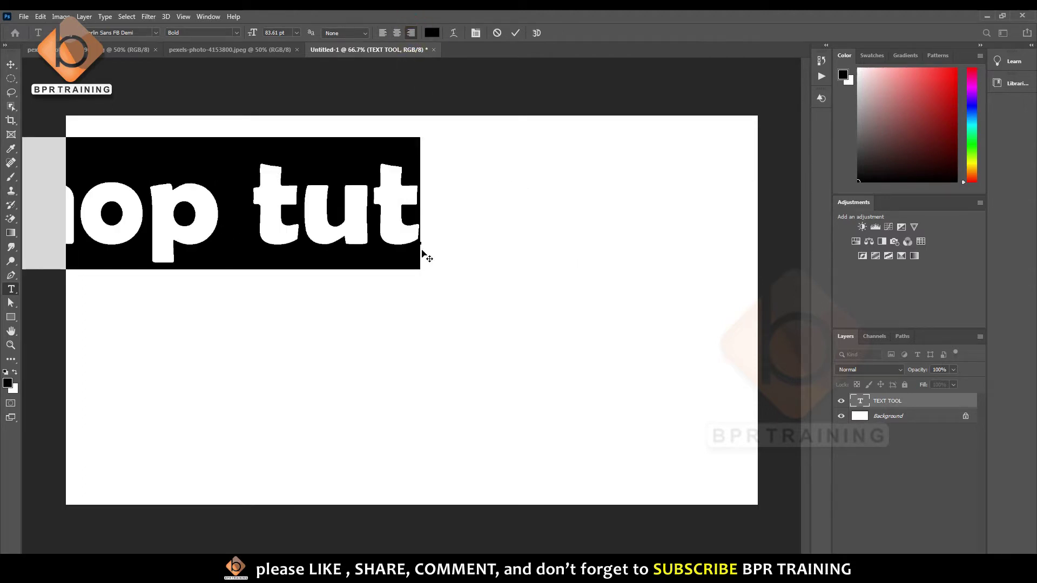
pyautogui.write('toshop')
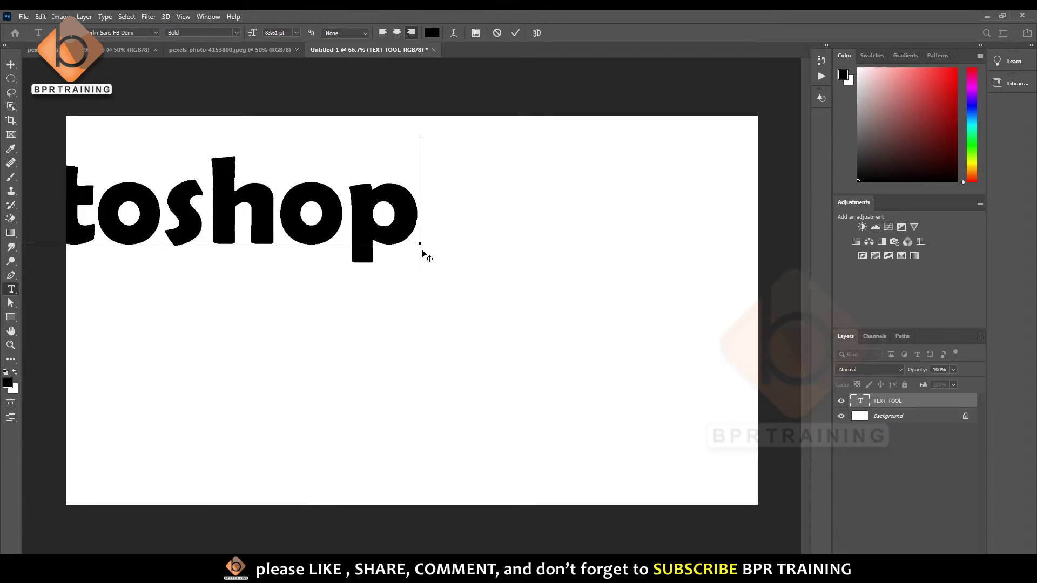
pyautogui.write('hotoshop tu')
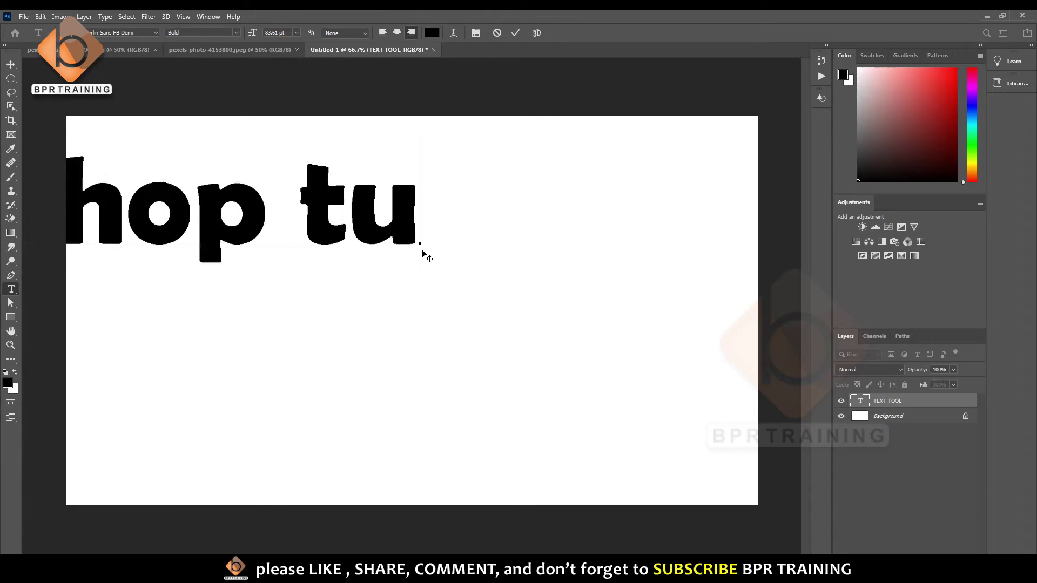
pyautogui.write('torial')
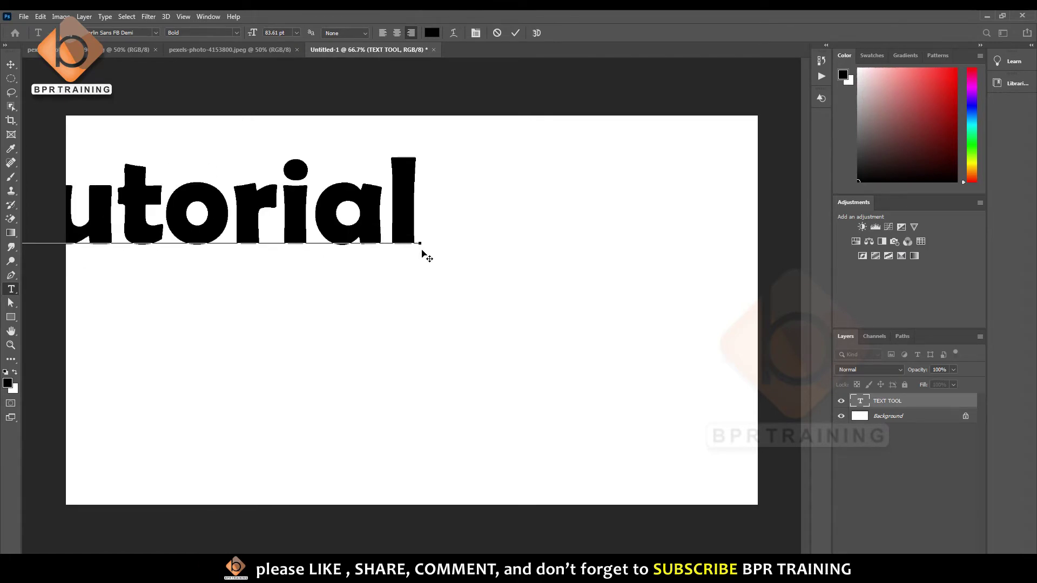
pyautogui.hotkey('ctrl', 'a')
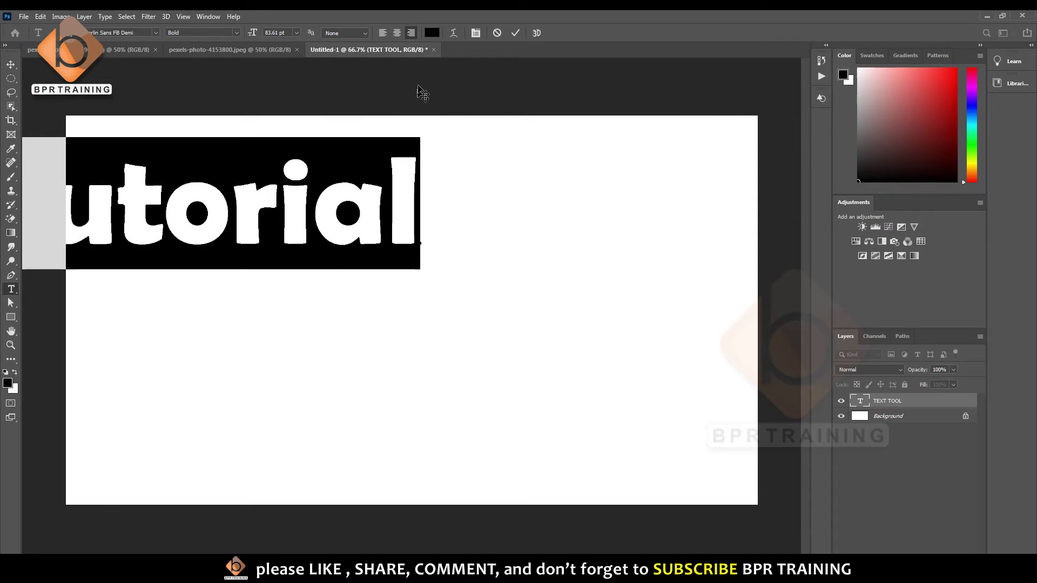
pyautogui.click(398, 34)
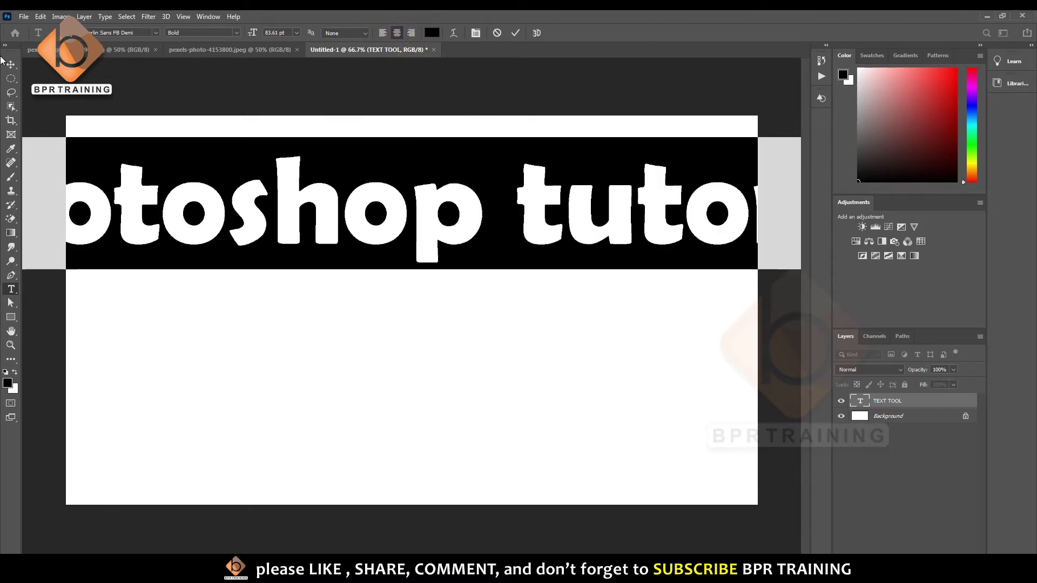
pyautogui.click(11, 64)
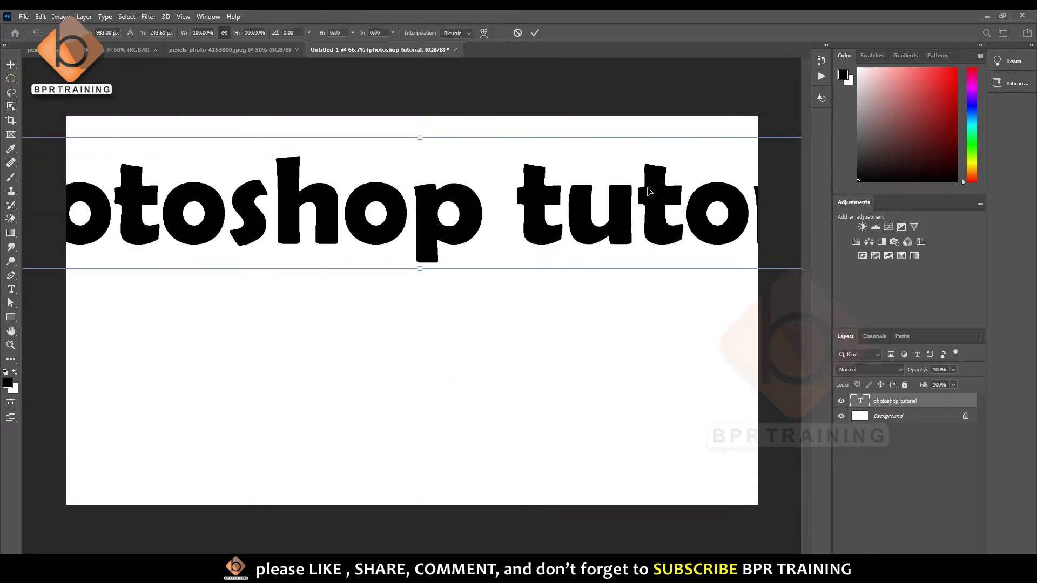
pyautogui.moveTo(739, 157); pyautogui.dragTo(648, 186)
# Restore the line to TEXT TOOL and move it lower toward mid-canvas
pyautogui.click(11, 289)
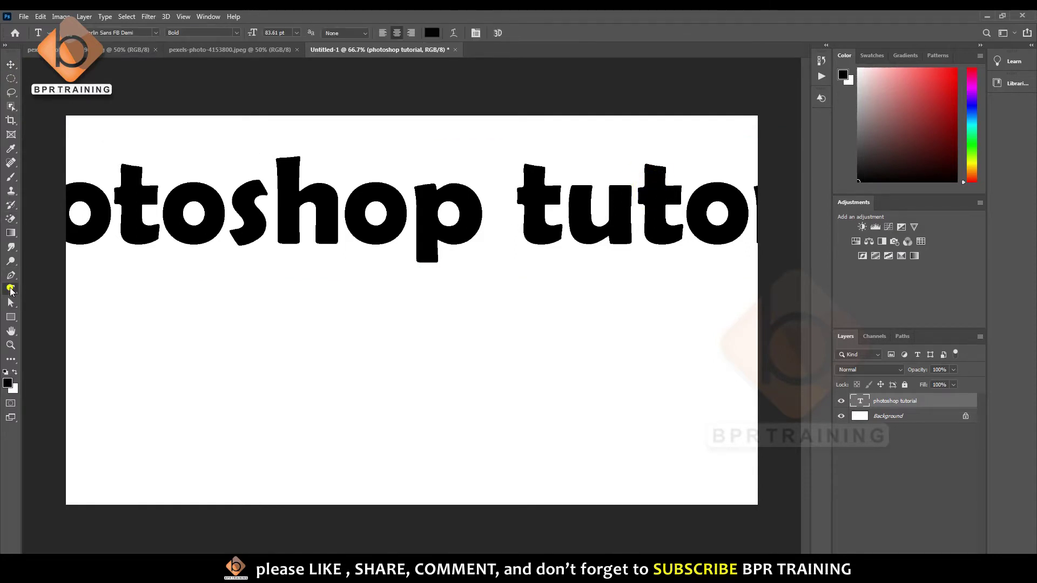
pyautogui.tripleClick(332, 232)
pyautogui.write('TEX')
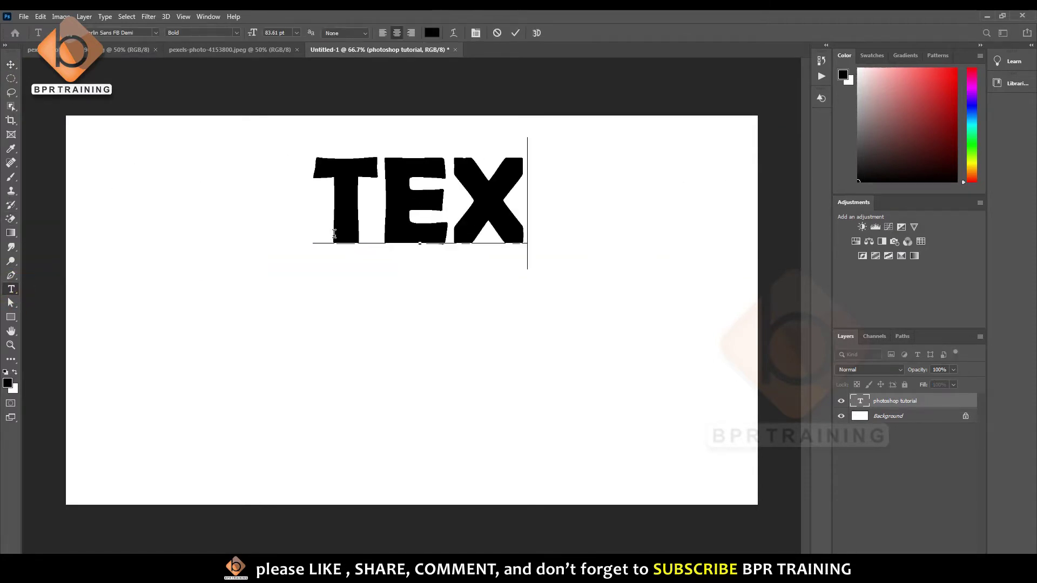
pyautogui.write('T TOOL')
pyautogui.hotkey('ctrl', 'Return')
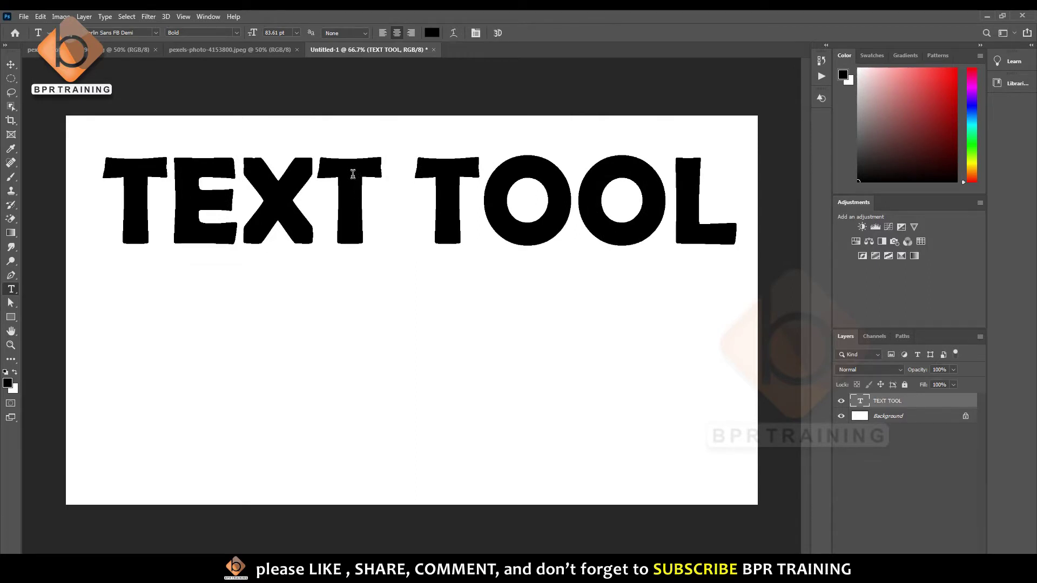
pyautogui.press('v')
pyautogui.moveTo(360, 180); pyautogui.dragTo(366, 346)
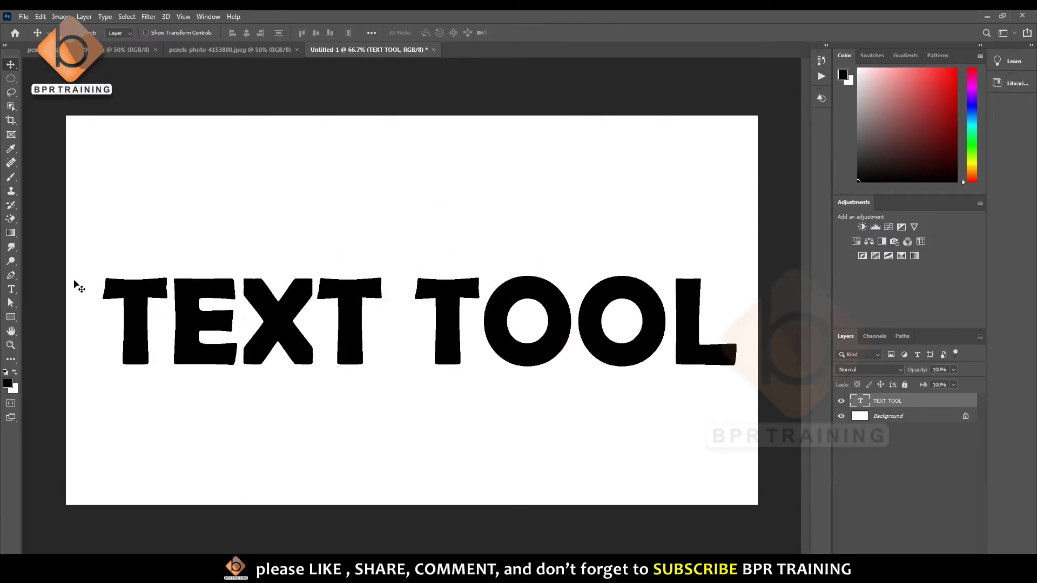
pyautogui.click(11, 290)
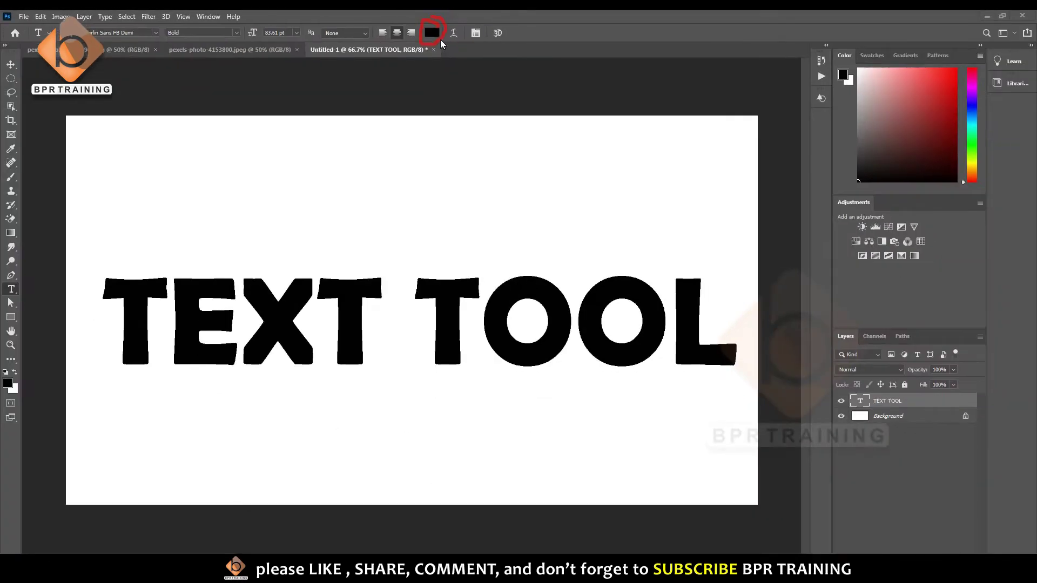
# Preview red, dark red, green and blue text colours, ending on bright blue 0c00ff
pyautogui.click(434, 33)
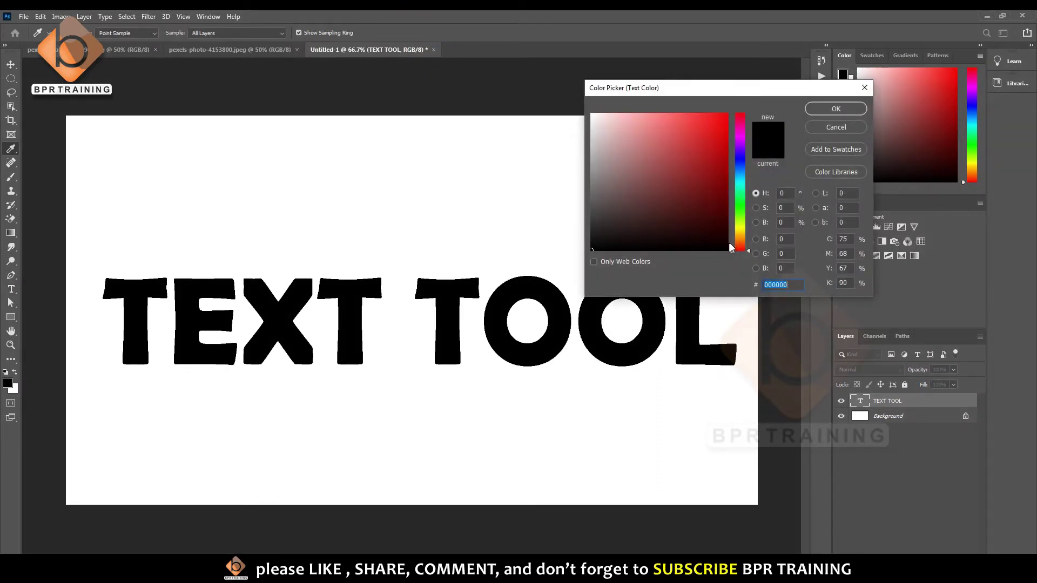
pyautogui.moveTo(671, 176)
pyautogui.mouseDown()
pyautogui.moveTo(741, 106)
pyautogui.moveTo(725, 87)
pyautogui.mouseUp()
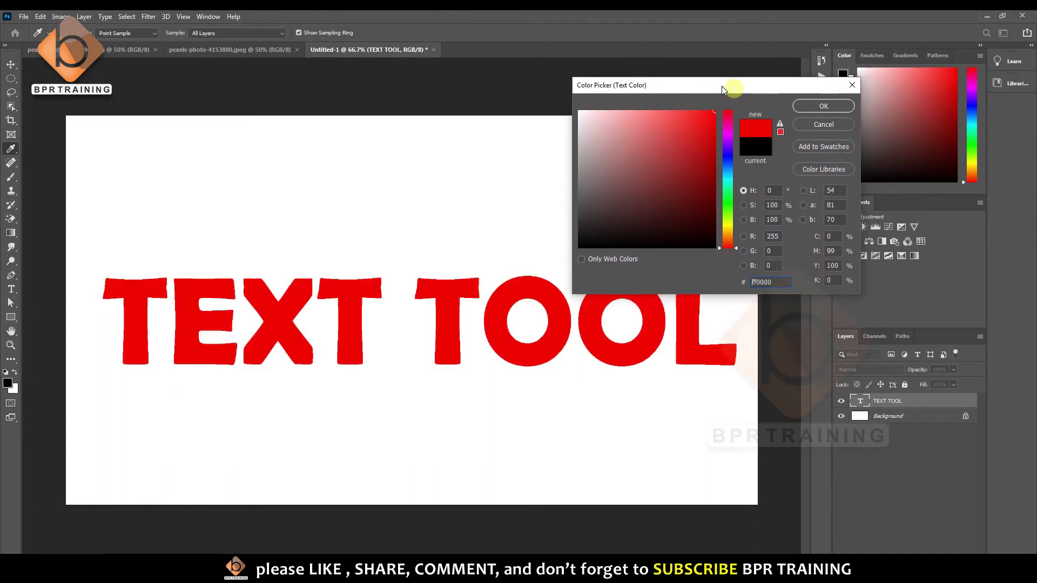
pyautogui.click(688, 156)
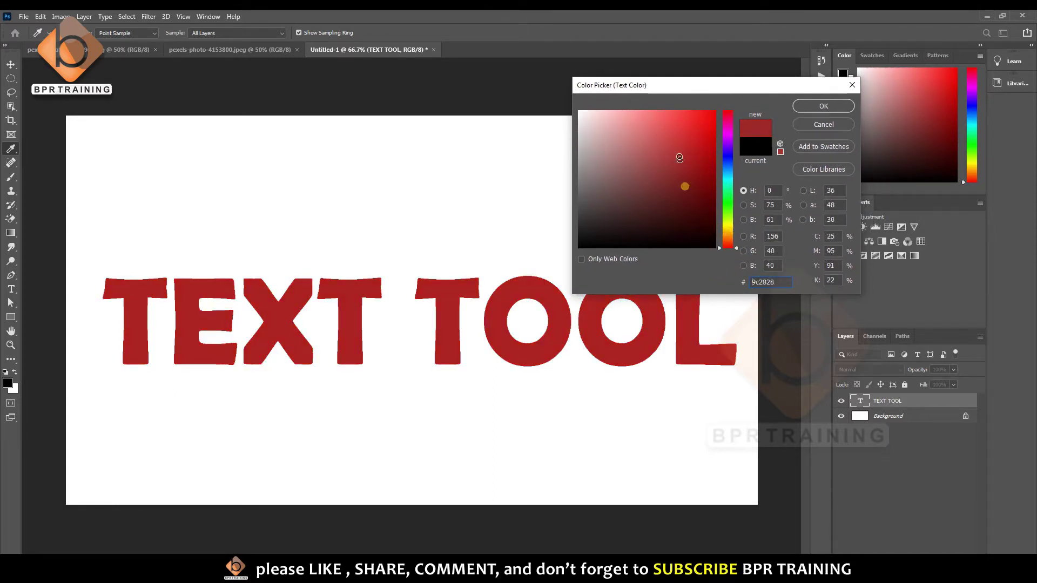
pyautogui.click(682, 132)
pyautogui.moveTo(728, 248)
pyautogui.mouseDown()
pyautogui.moveTo(724, 202)
pyautogui.moveTo(729, 239)
pyautogui.moveTo(719, 250)
pyautogui.mouseUp()
pyautogui.click(715, 111)
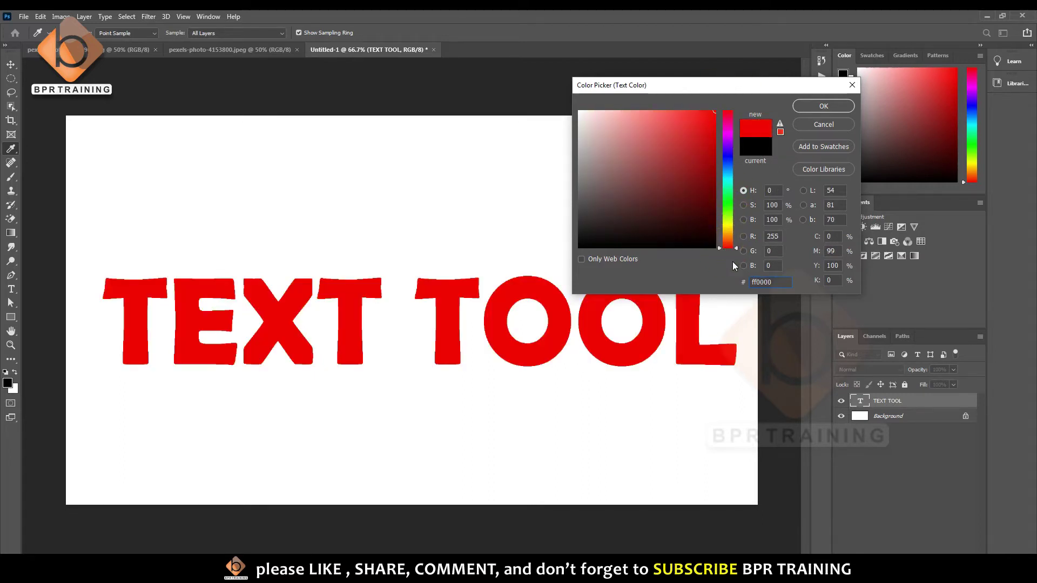
pyautogui.click(715, 134)
pyautogui.click(725, 166)
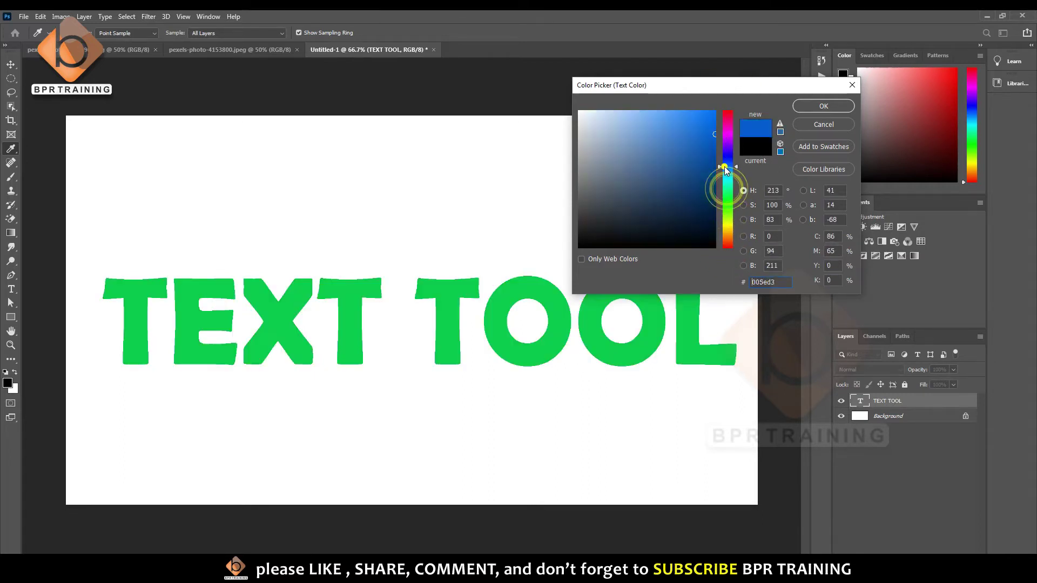
pyautogui.moveTo(724, 167); pyautogui.dragTo(724, 155)
pyautogui.click(715, 111)
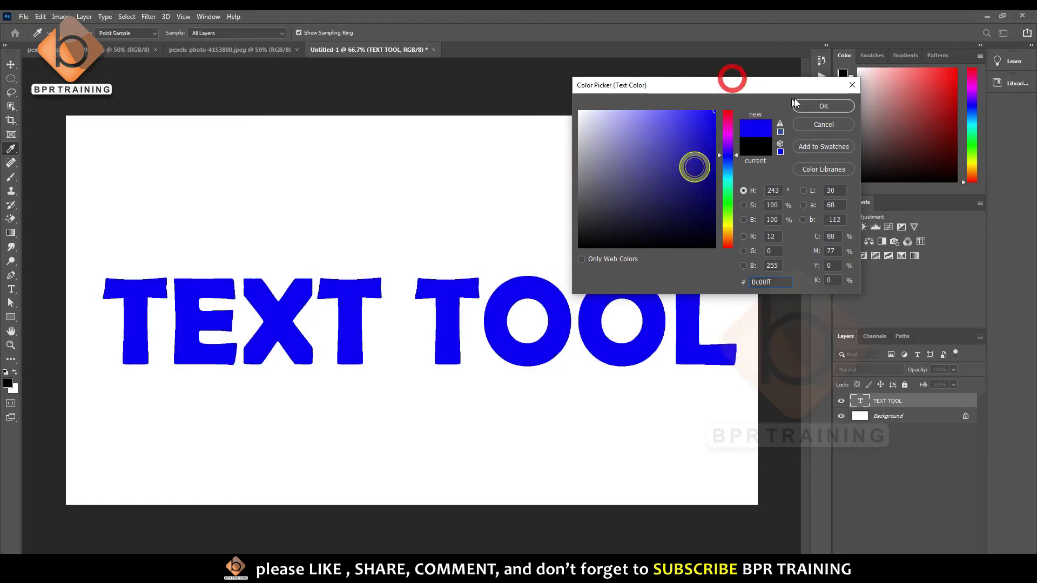
pyautogui.click(835, 106)
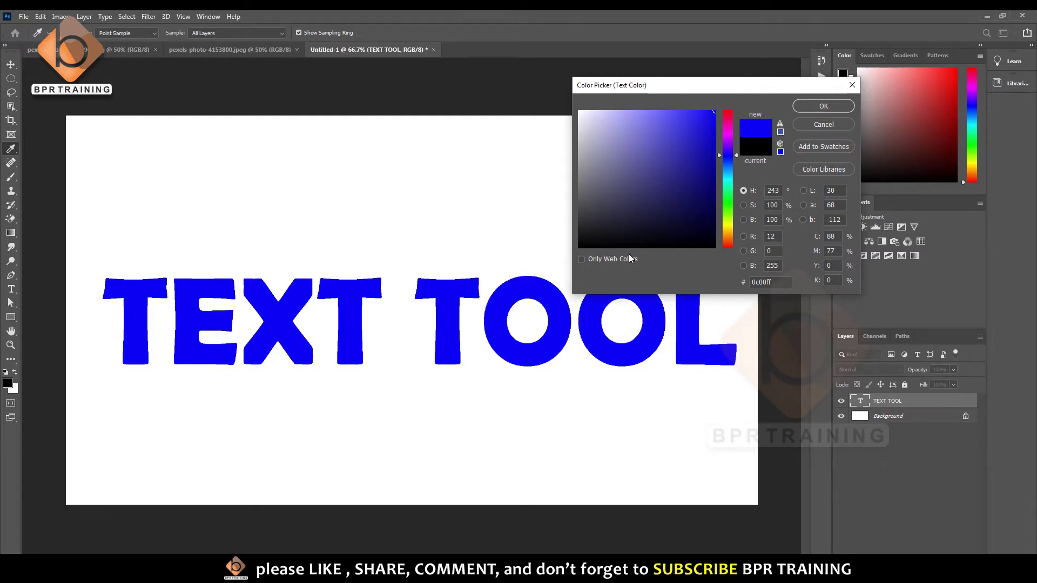
# Briefly try Only Web Colors, then set the text colour to dark navy #0a0a5a
pyautogui.moveTo(659, 262); pyautogui.dragTo(656, 269)
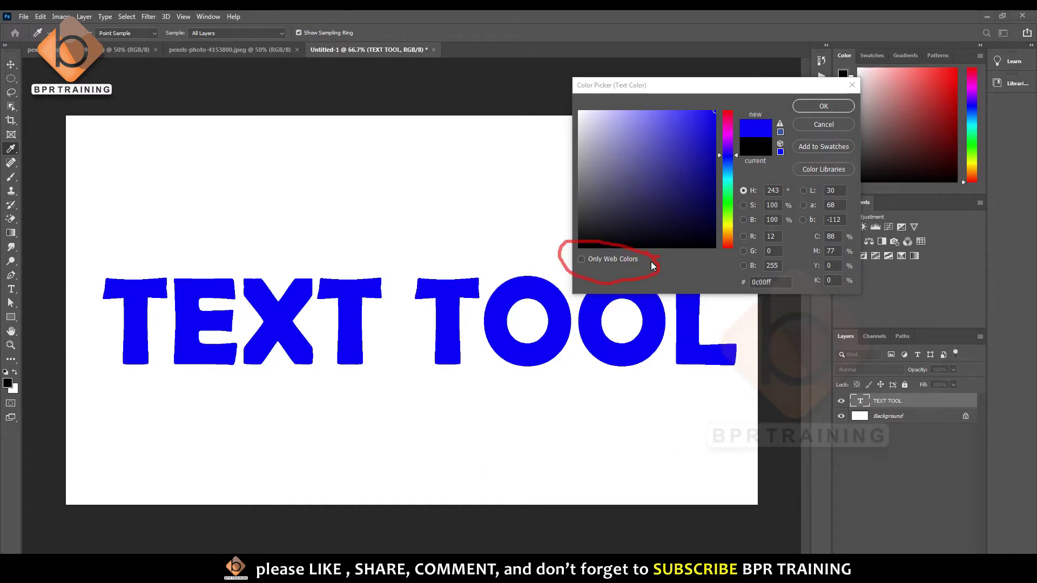
pyautogui.press('Escape')
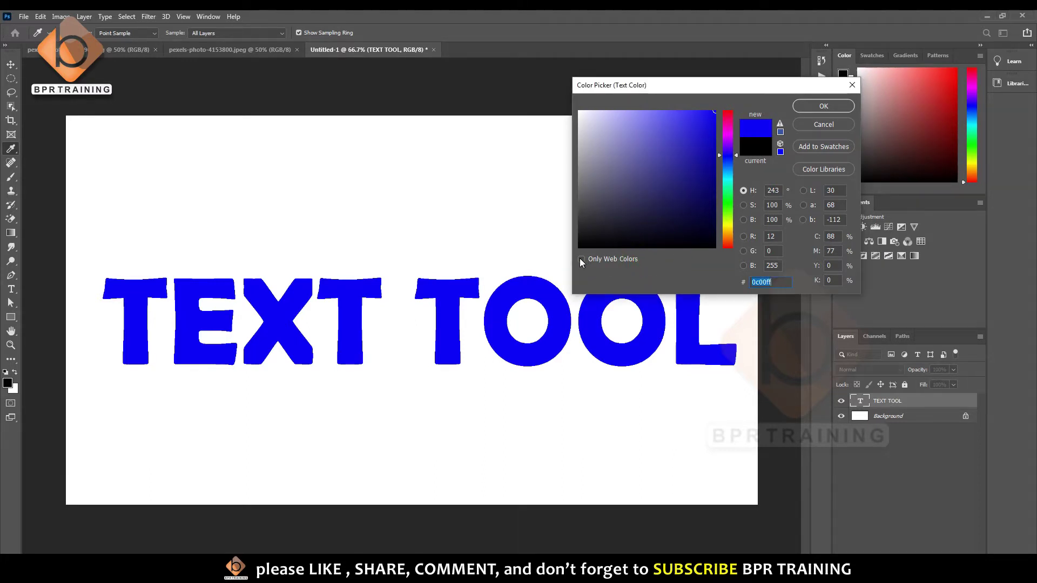
pyautogui.click(581, 260)
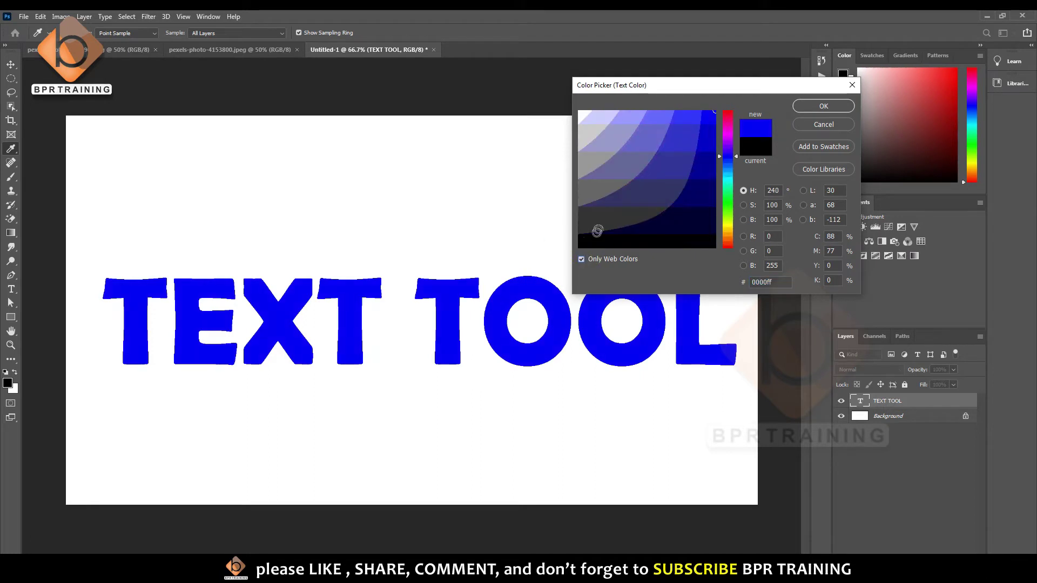
pyautogui.moveTo(602, 216)
pyautogui.mouseDown()
pyautogui.moveTo(611, 191)
pyautogui.moveTo(651, 196)
pyautogui.moveTo(660, 135)
pyautogui.moveTo(708, 143)
pyautogui.moveTo(701, 199)
pyautogui.mouseUp()
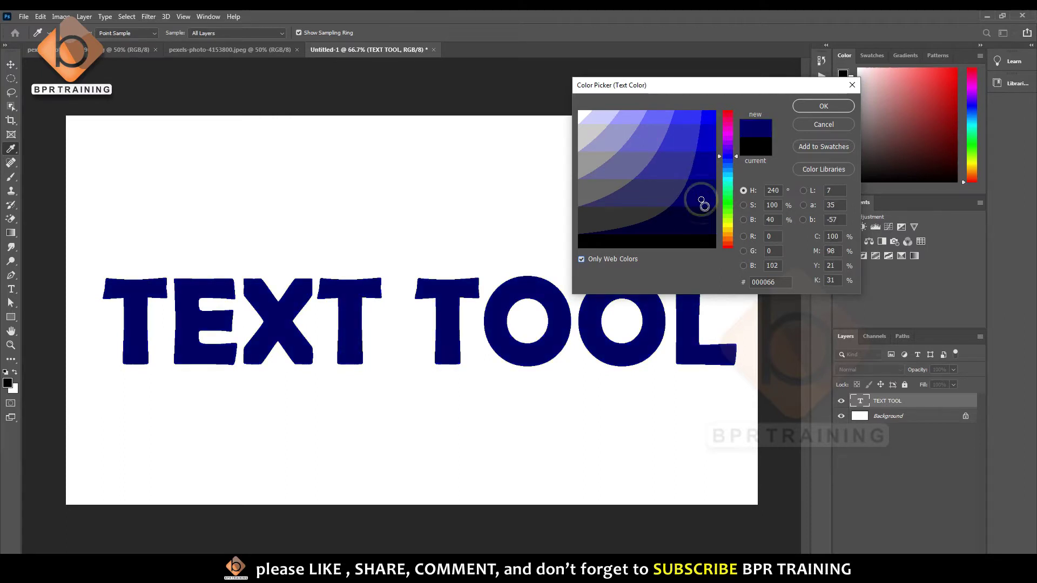
pyautogui.click(582, 259)
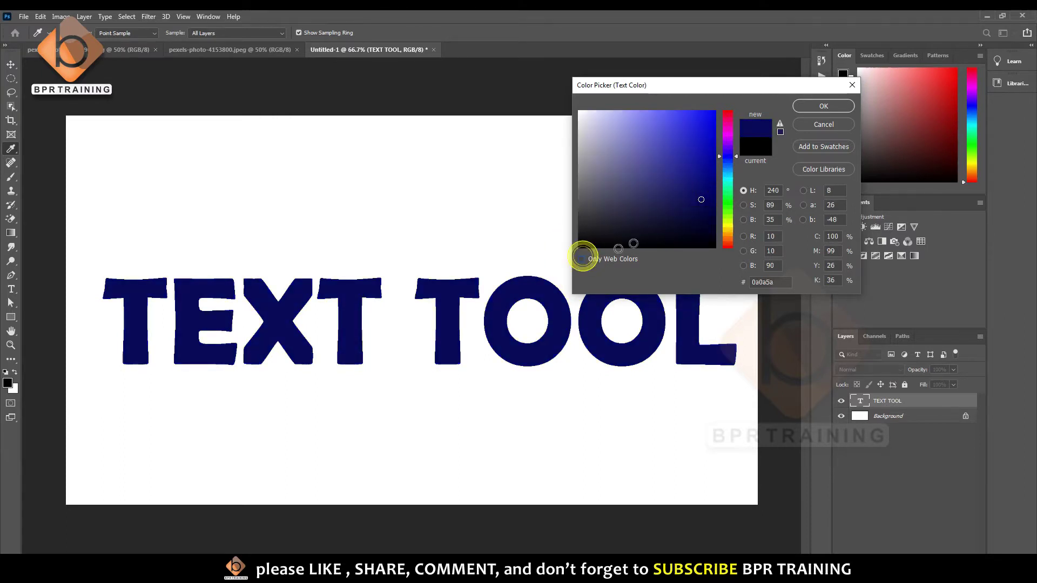
pyautogui.click(809, 105)
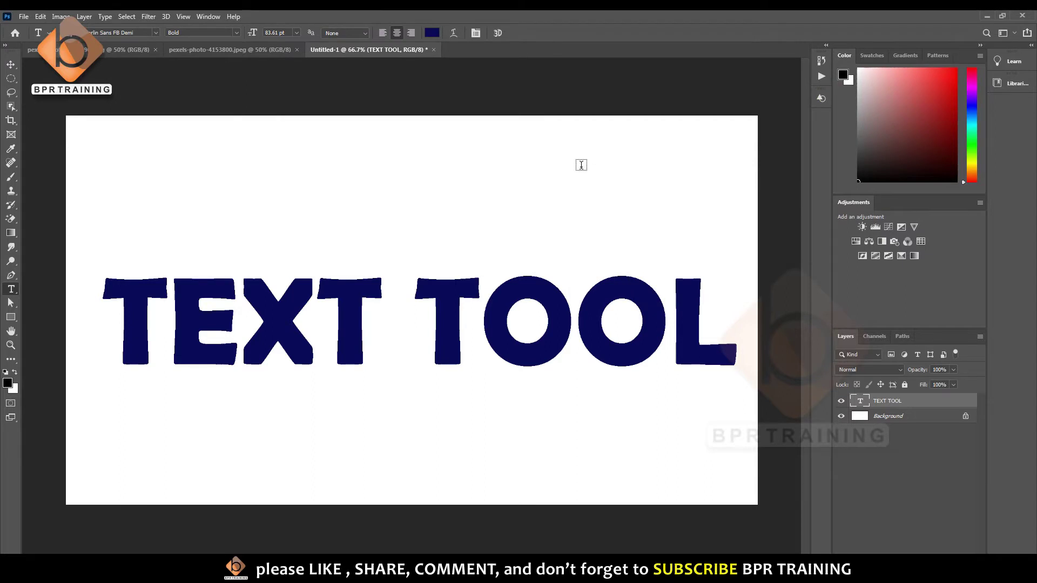
pyautogui.click(11, 66)
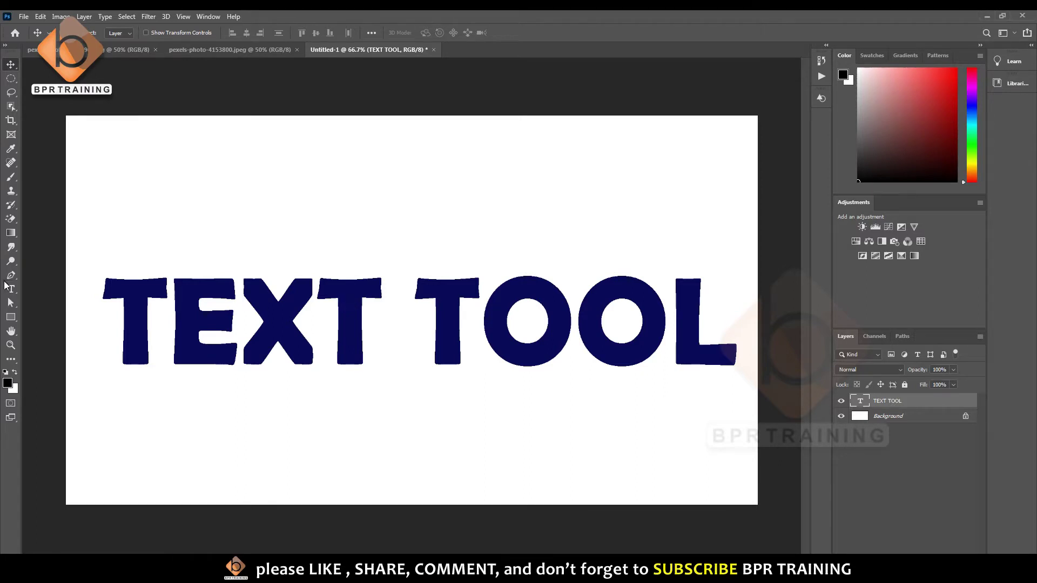
pyautogui.click(11, 289)
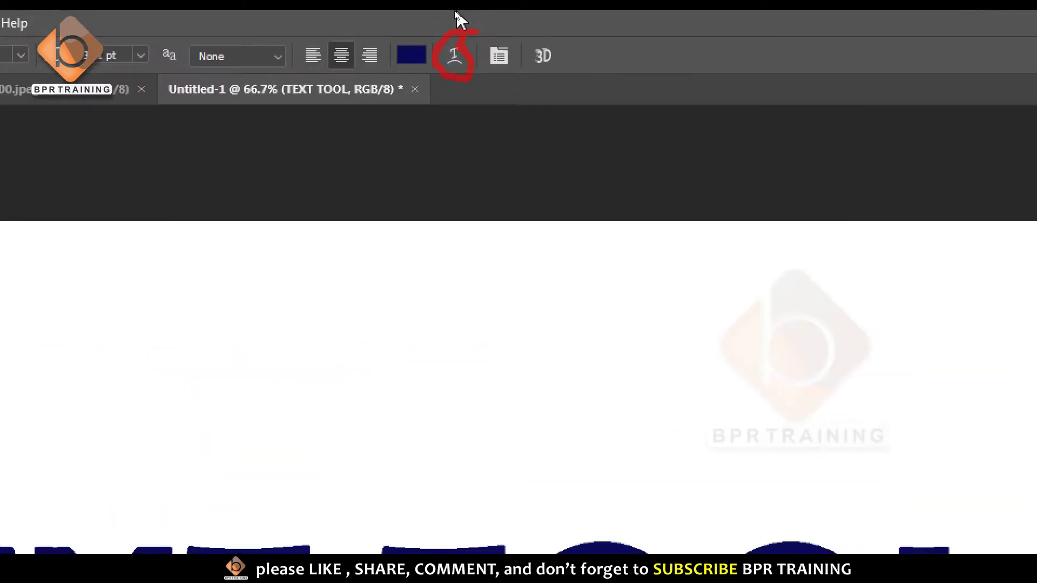
pyautogui.click(458, 37)
pyautogui.click(455, 32)
# Apply an Arc warp with +20% bend, +19% horizontal and 0 vertical distortion
pyautogui.click(456, 54)
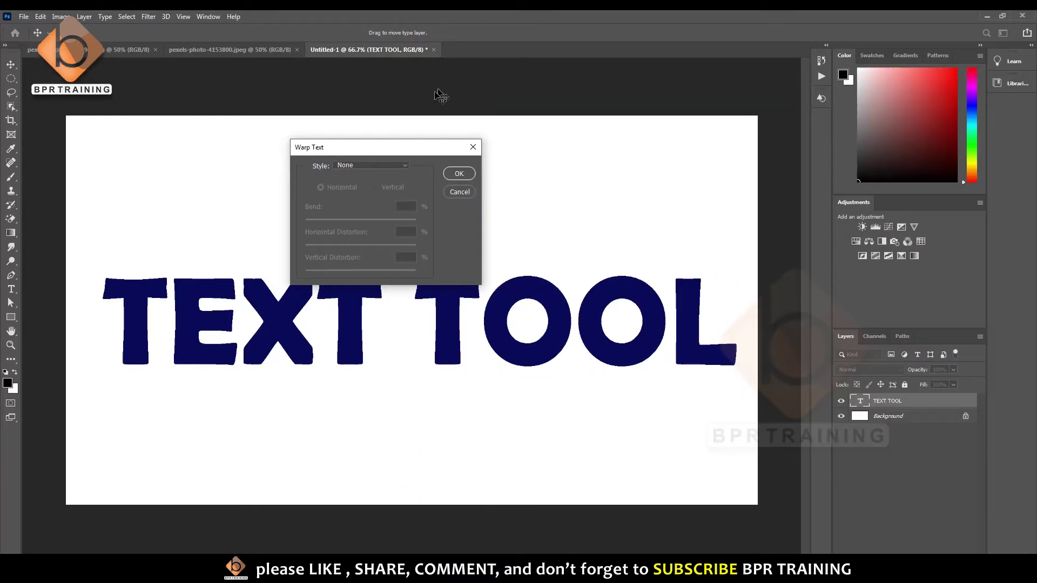
pyautogui.moveTo(409, 151); pyautogui.dragTo(480, 80)
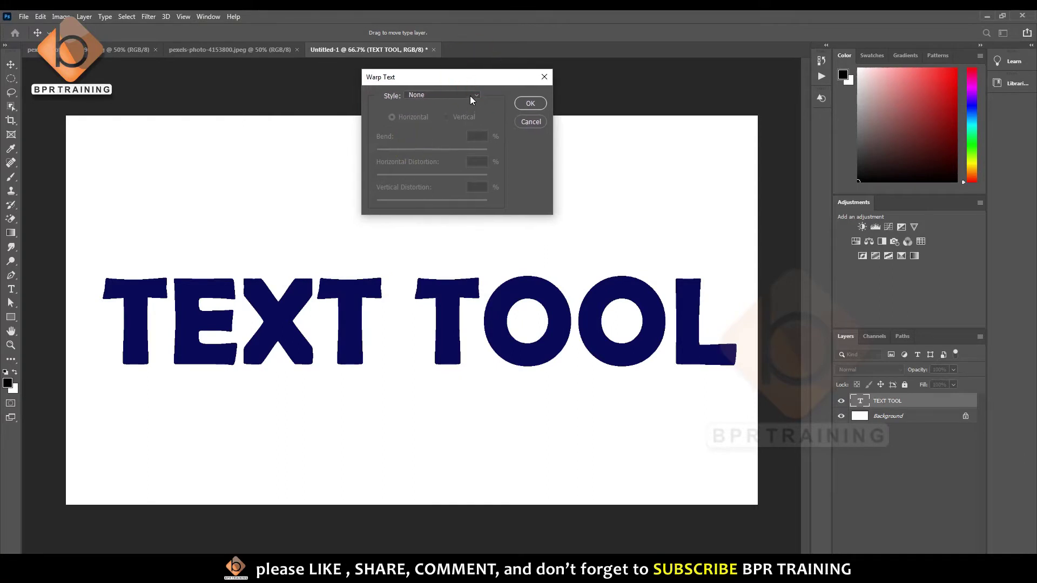
pyautogui.click(471, 97)
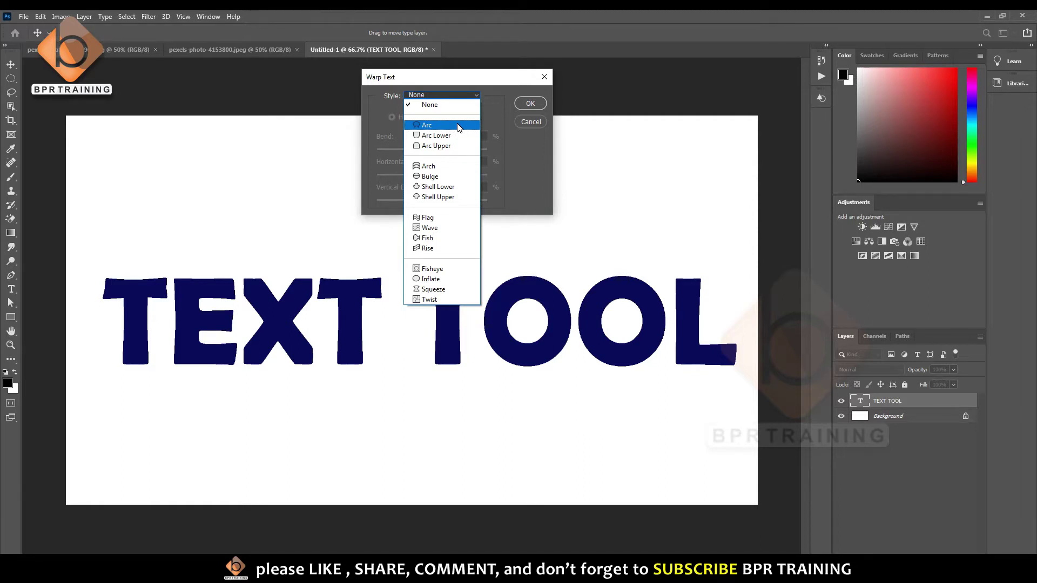
pyautogui.click(458, 125)
pyautogui.moveTo(455, 77); pyautogui.dragTo(530, 28)
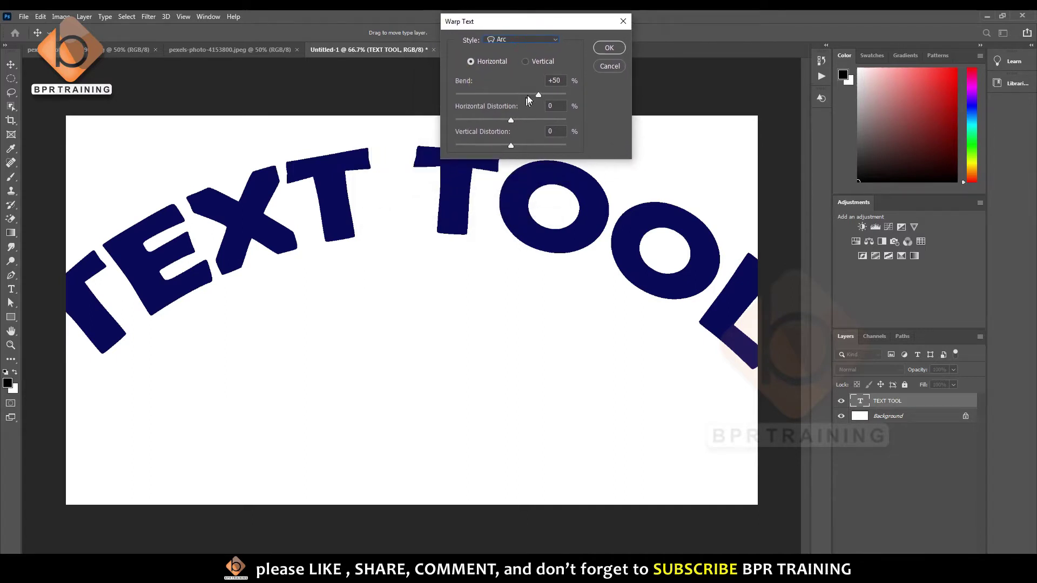
pyautogui.moveTo(537, 95)
pyautogui.mouseDown()
pyautogui.moveTo(522, 95)
pyautogui.moveTo(517, 120)
pyautogui.moveTo(529, 121)
pyautogui.mouseUp()
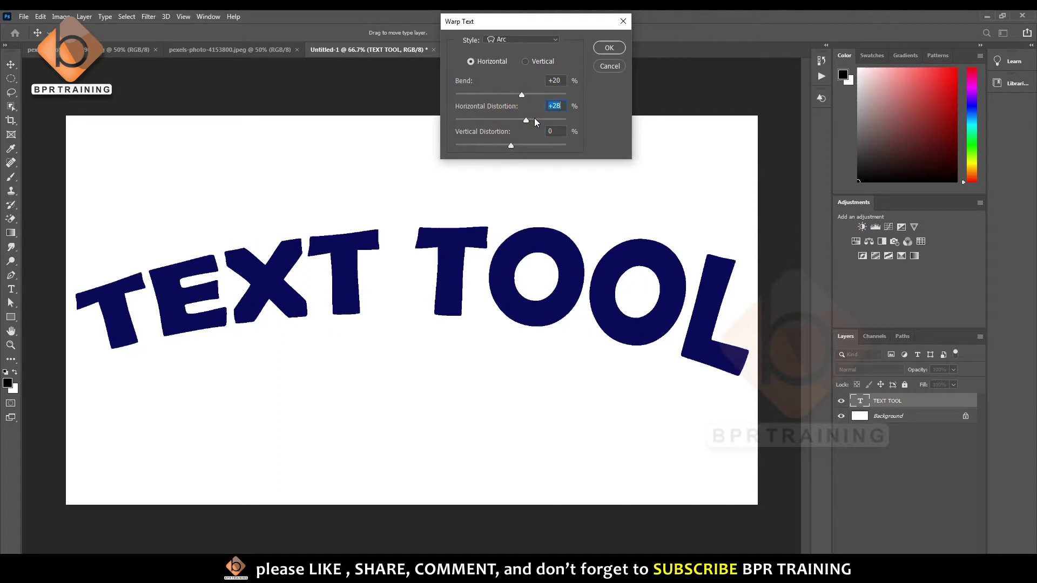
pyautogui.click(533, 119)
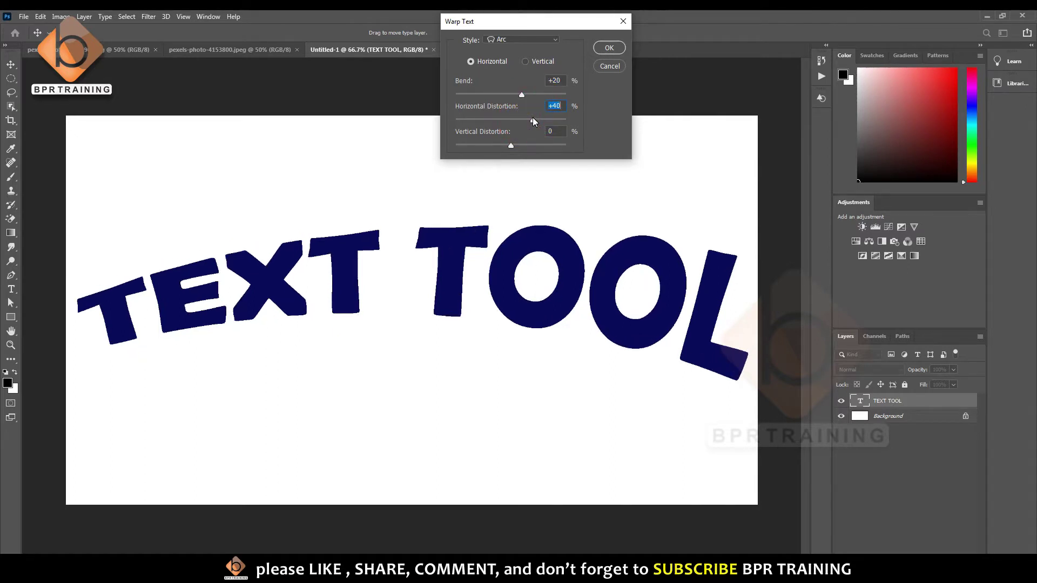
pyautogui.click(473, 145)
pyautogui.moveTo(491, 144)
pyautogui.mouseDown()
pyautogui.moveTo(510, 144)
pyautogui.moveTo(521, 120)
pyautogui.mouseUp()
pyautogui.click(508, 145)
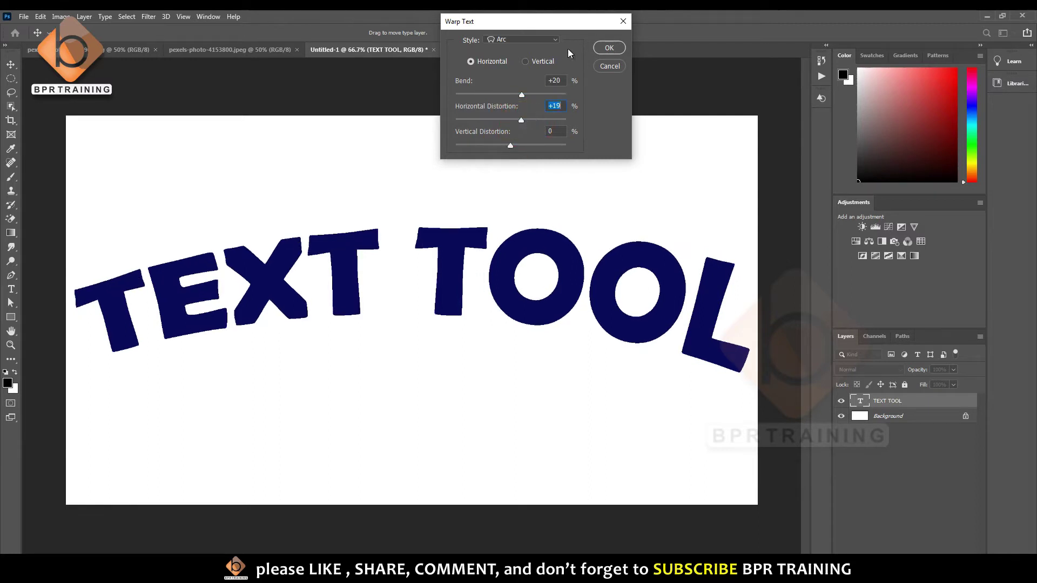
pyautogui.click(605, 45)
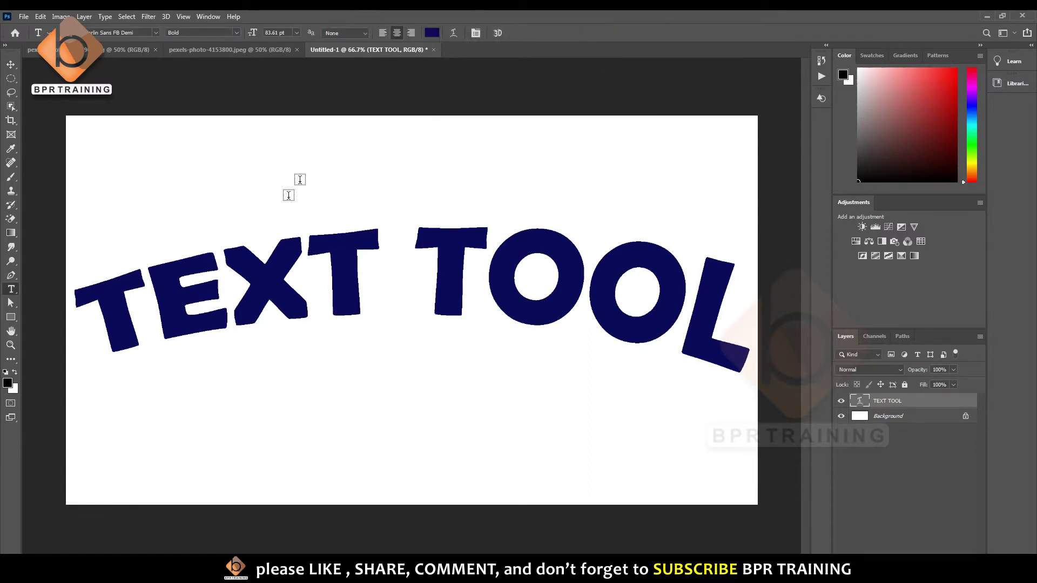
# Preview the Arc Lower, Arc Upper, Arch, Bulge and Inflate warp styles
pyautogui.click(456, 33)
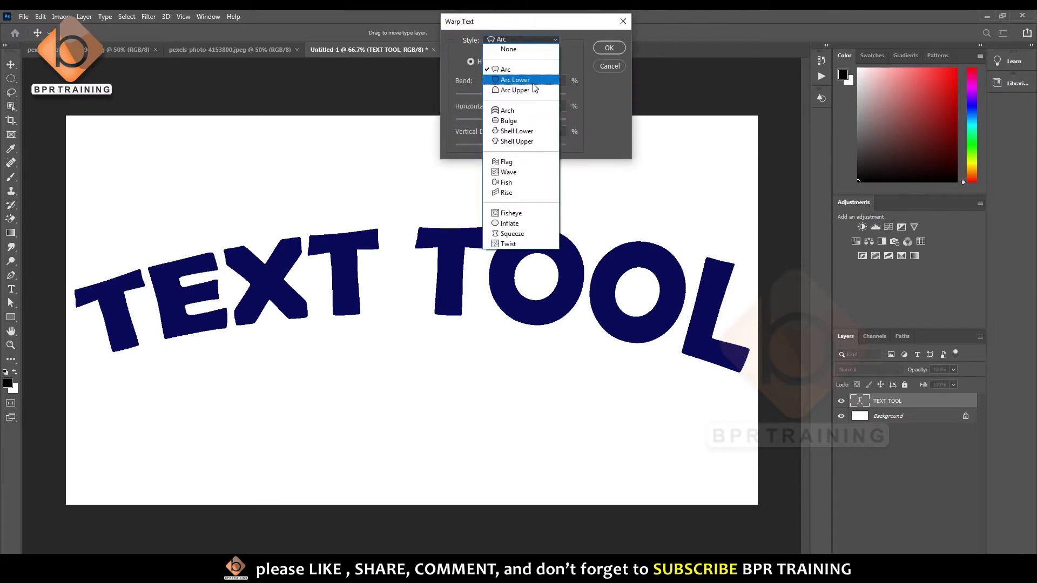
pyautogui.click(532, 81)
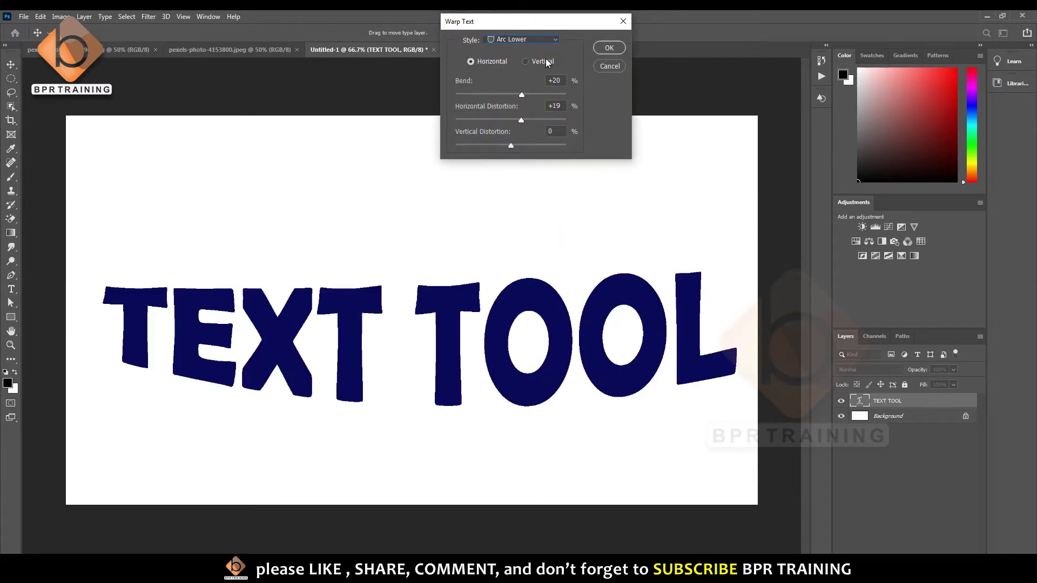
pyautogui.click(532, 39)
pyautogui.click(523, 90)
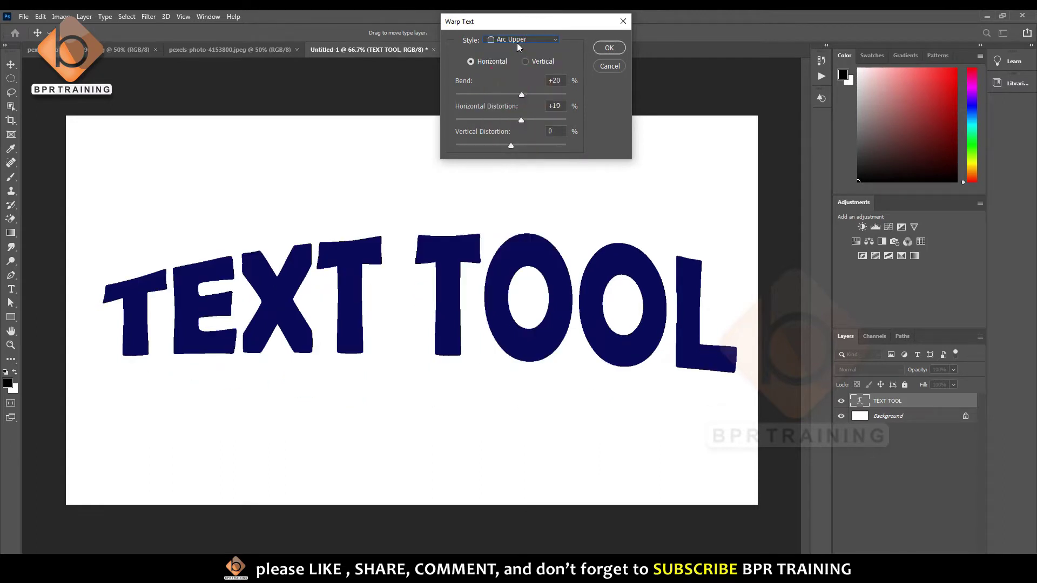
pyautogui.click(516, 43)
pyautogui.click(516, 100)
pyautogui.click(516, 41)
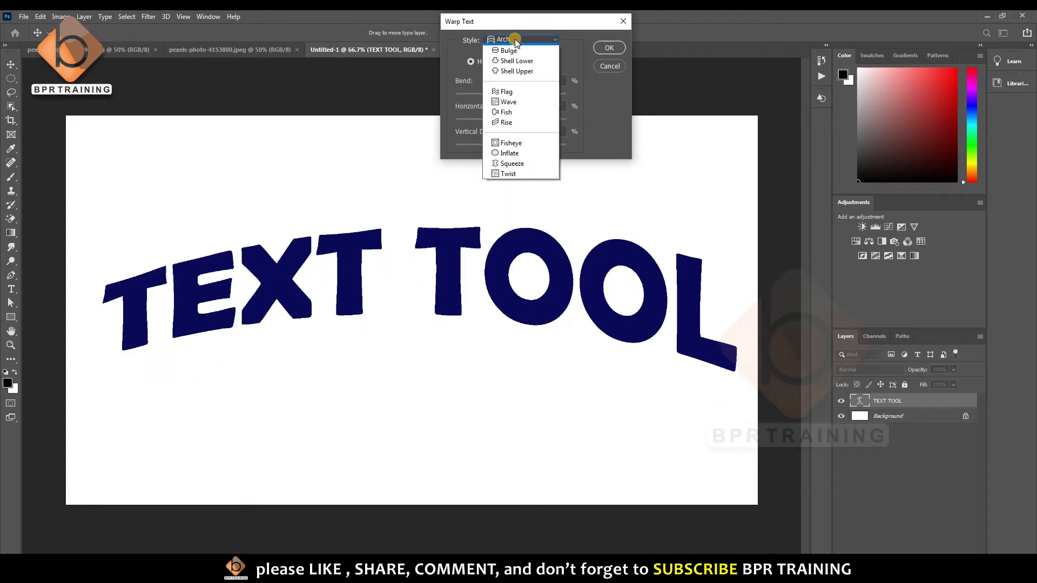
pyautogui.click(510, 111)
pyautogui.click(524, 41)
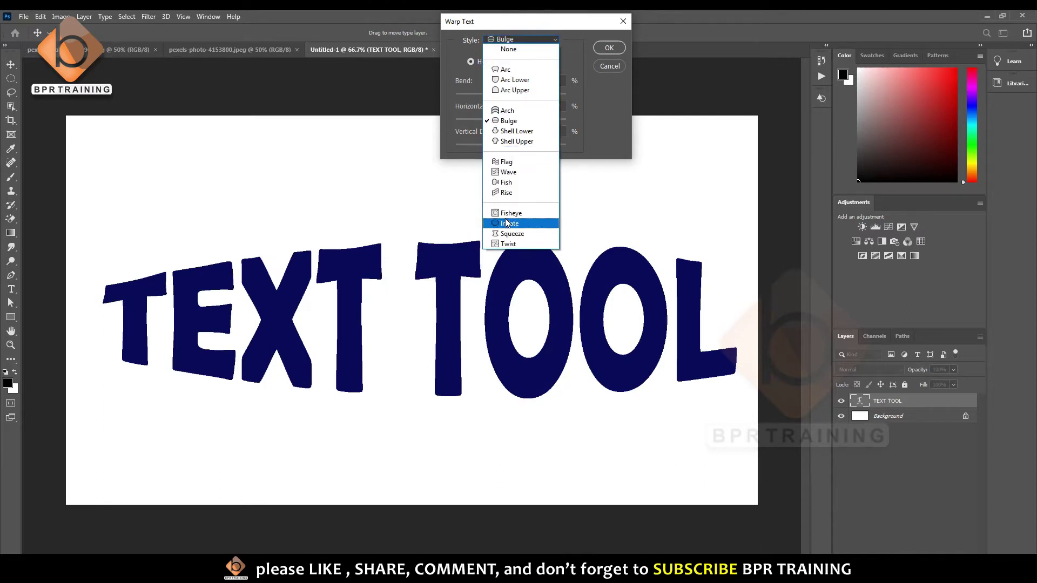
pyautogui.click(506, 223)
# Try Arch once more, then settle on Arc Upper and apply it
pyautogui.click(516, 38)
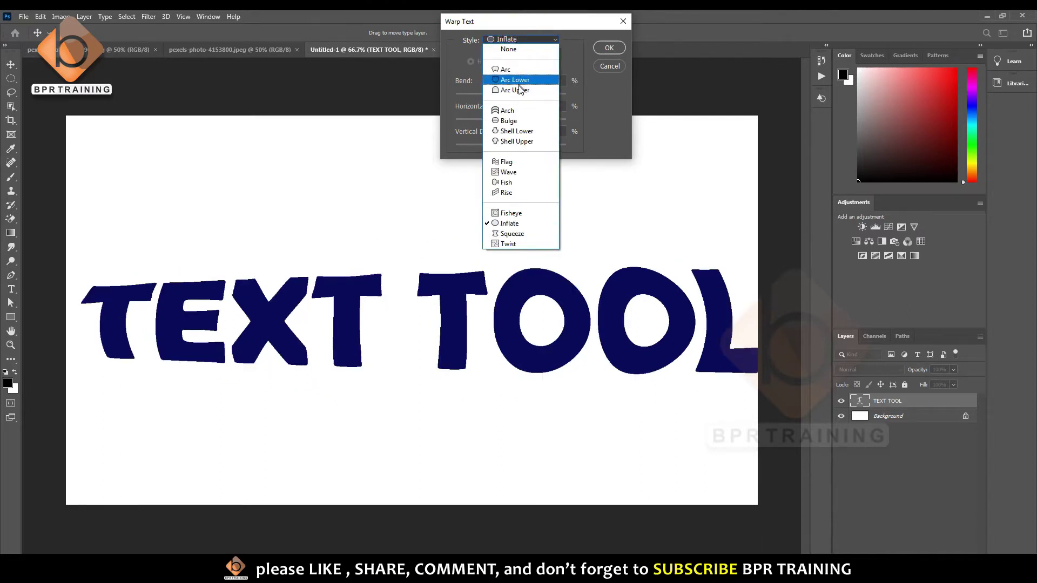
pyautogui.click(517, 110)
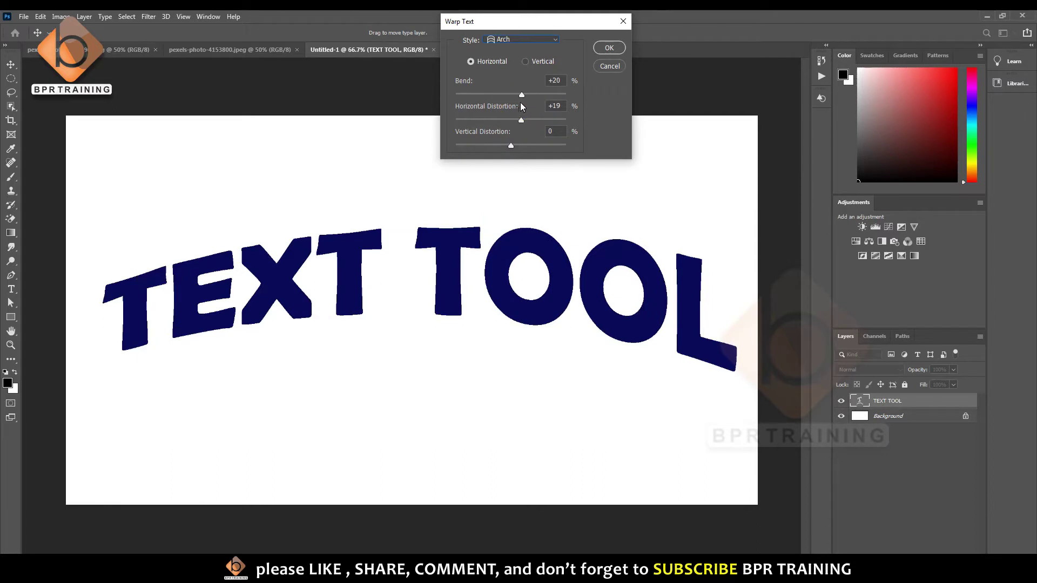
pyautogui.click(527, 41)
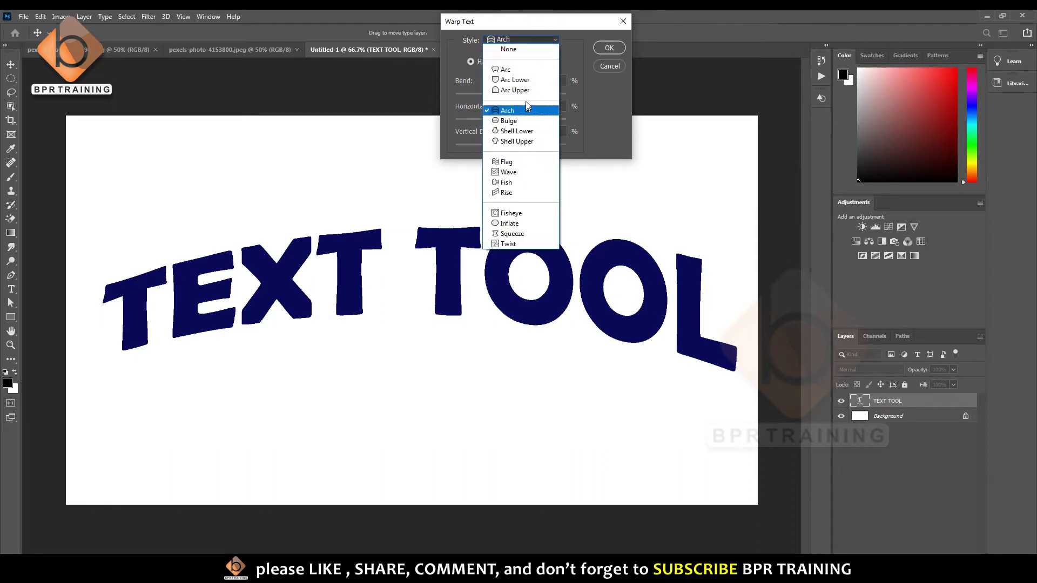
pyautogui.click(521, 94)
pyautogui.click(609, 47)
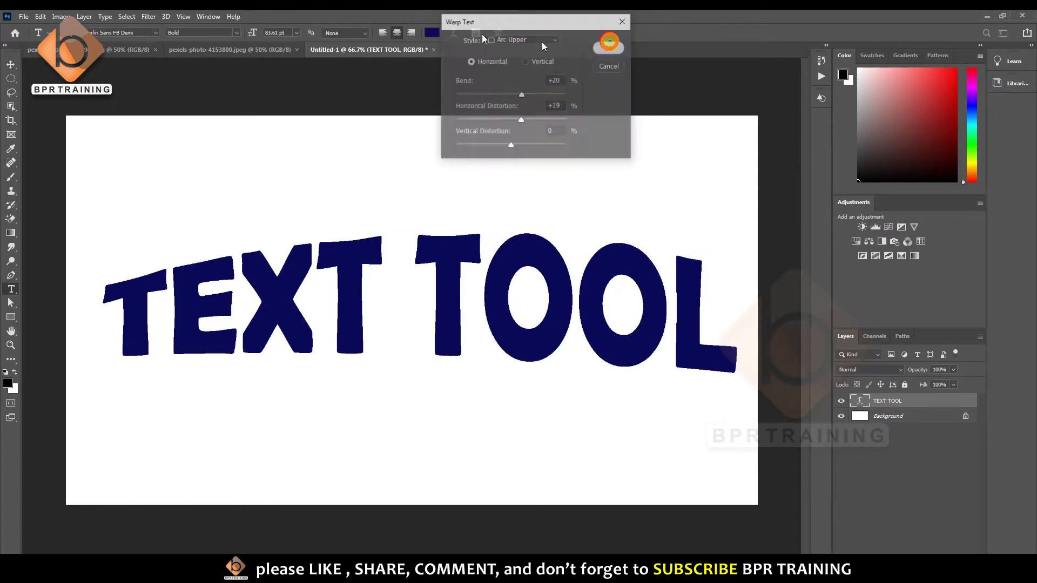
# Reopen the warp settings and reconfirm Arc Upper as the style
pyautogui.click(11, 65)
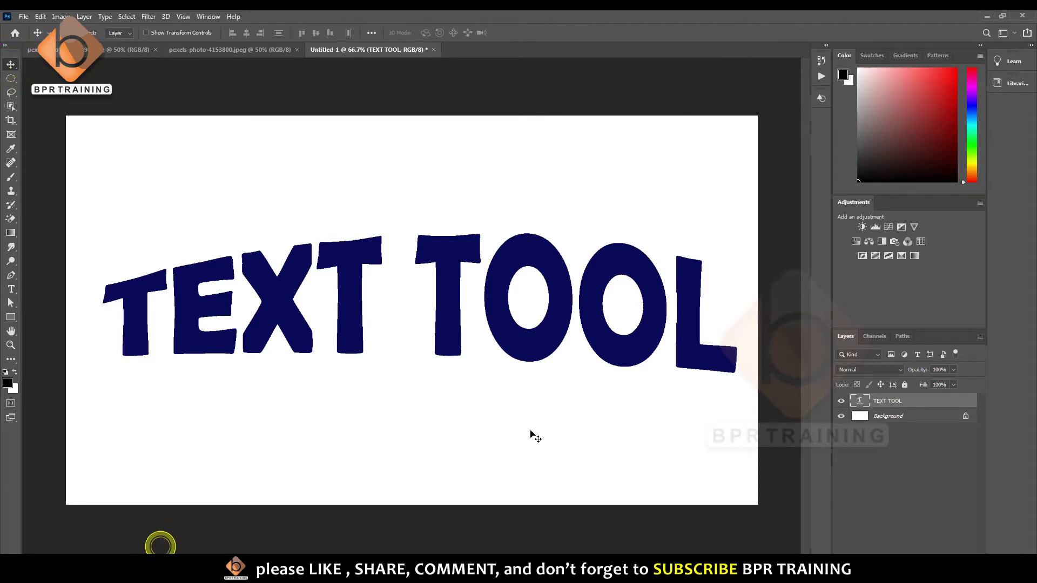
pyautogui.click(10, 289)
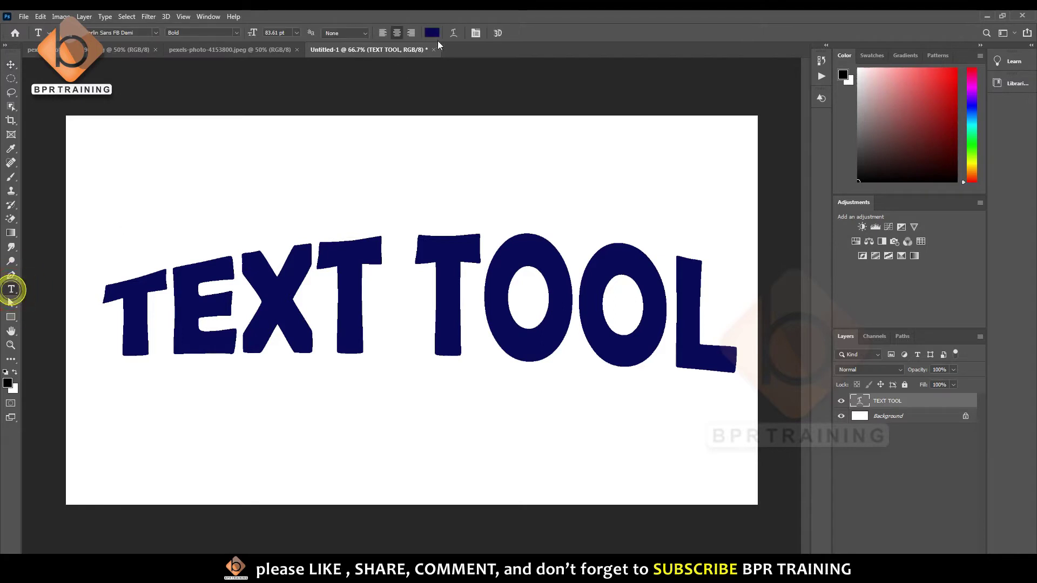
pyautogui.click(458, 34)
pyautogui.click(555, 40)
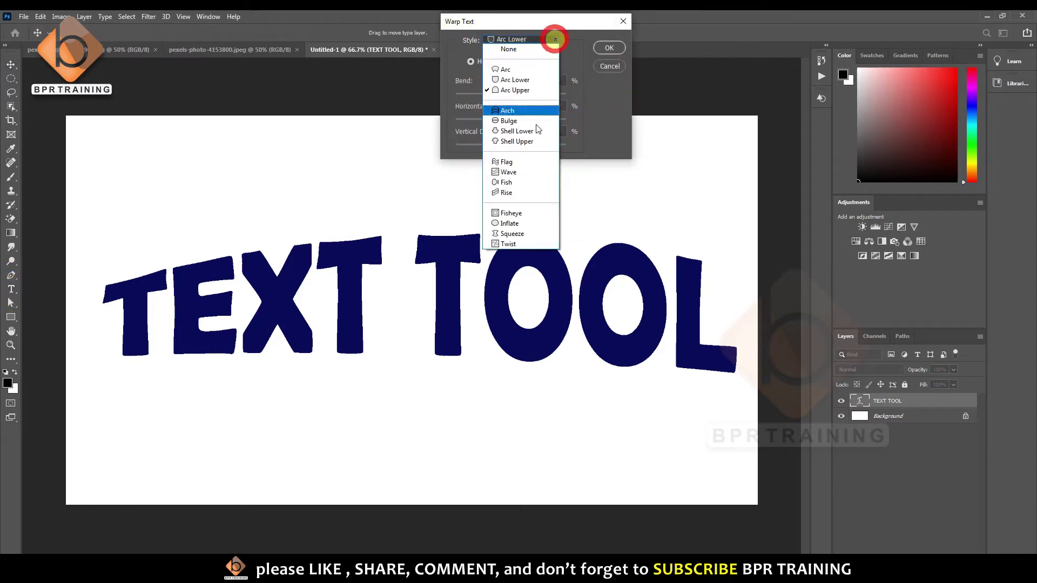
pyautogui.click(534, 39)
pyautogui.click(606, 49)
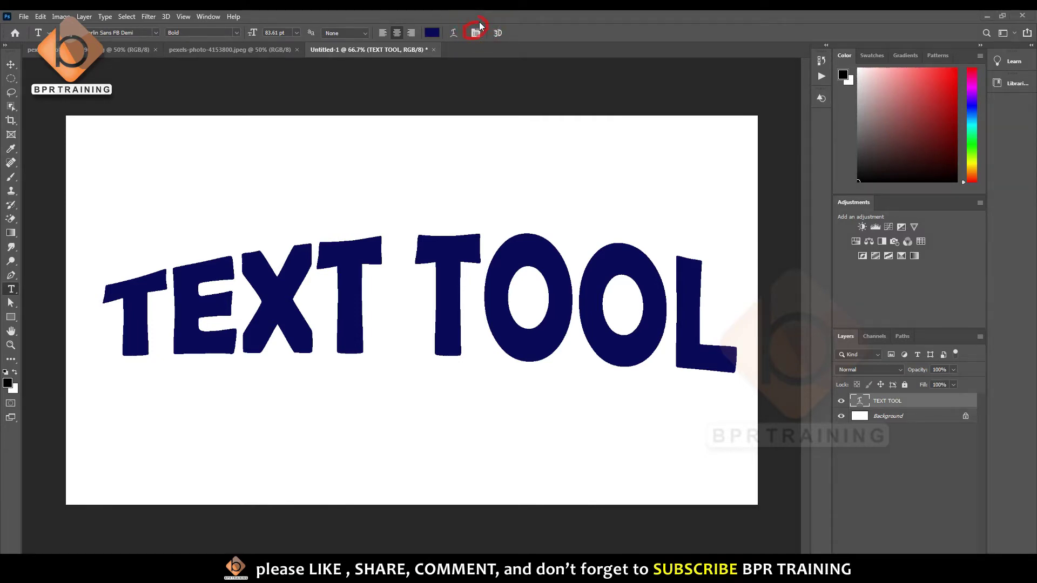
# Show the character and paragraph panels, shift the paragraph panel, then hide them
pyautogui.press('super+plus')
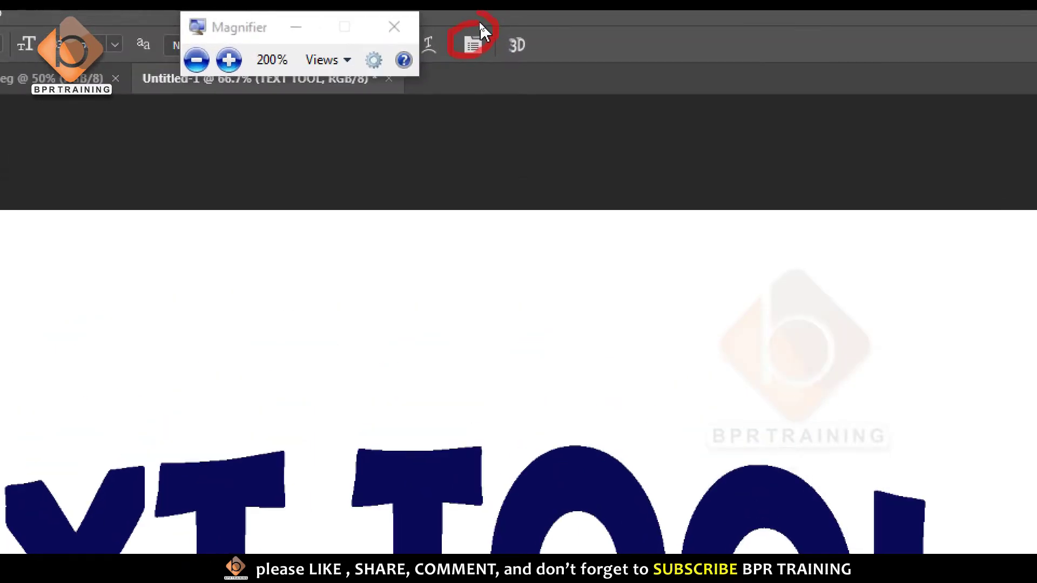
pyautogui.click(296, 27)
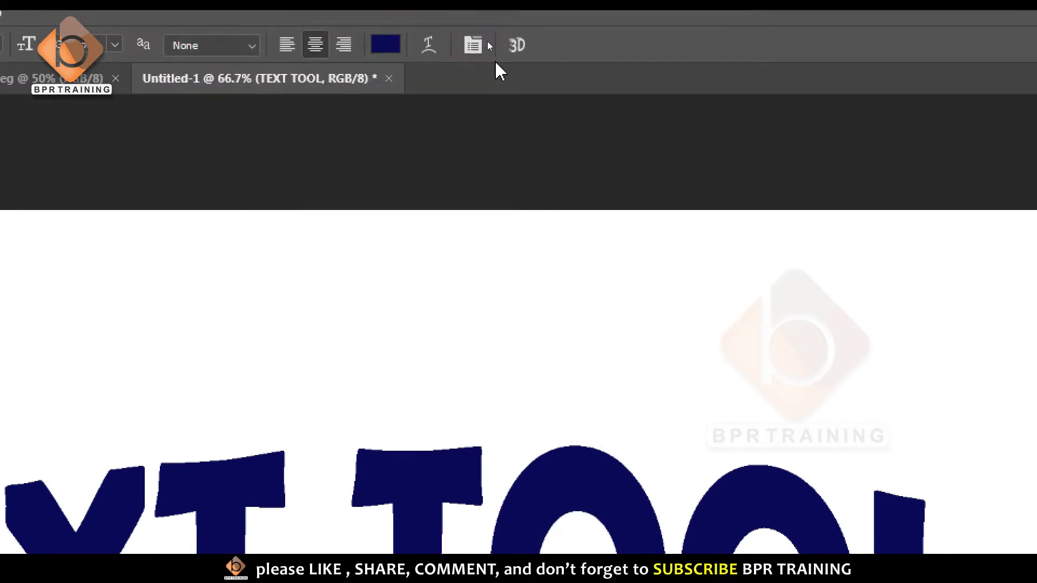
pyautogui.click(474, 46)
pyautogui.press('super+minus')
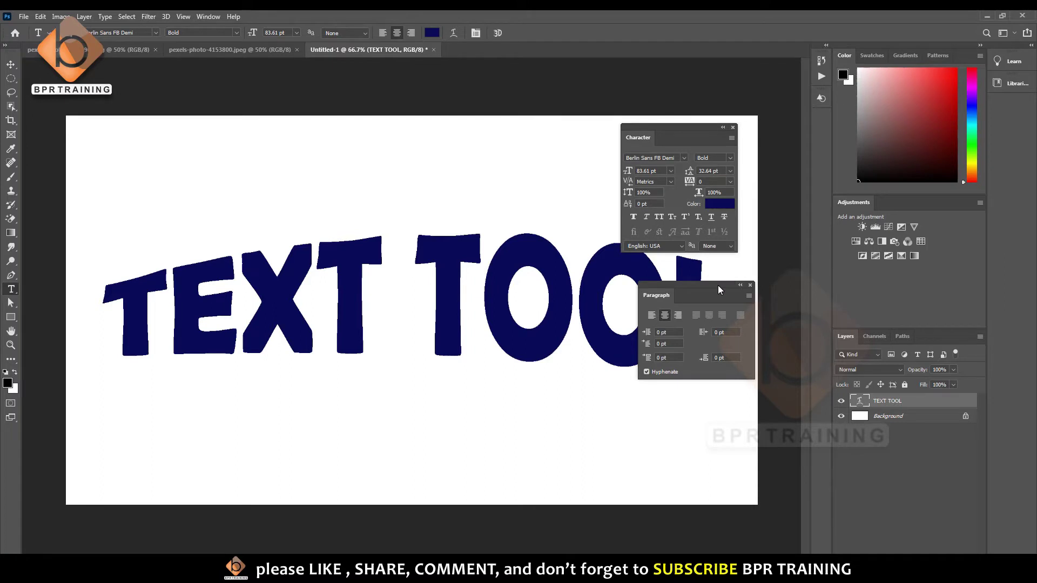
pyautogui.moveTo(719, 288); pyautogui.dragTo(757, 311)
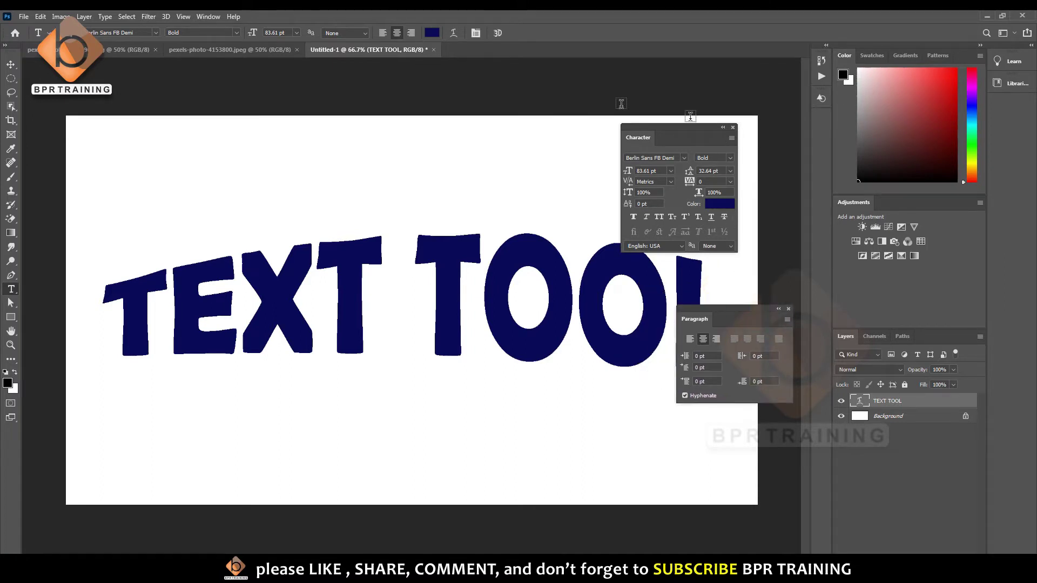
pyautogui.click(476, 33)
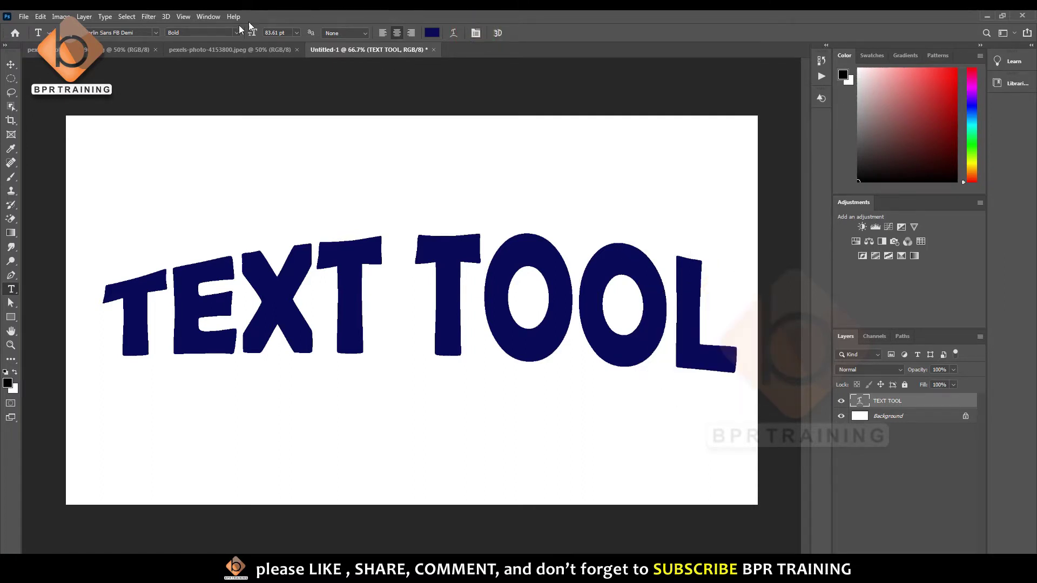
# Open the Character panel from the Window menu and bring up Paragraph too
pyautogui.click(206, 16)
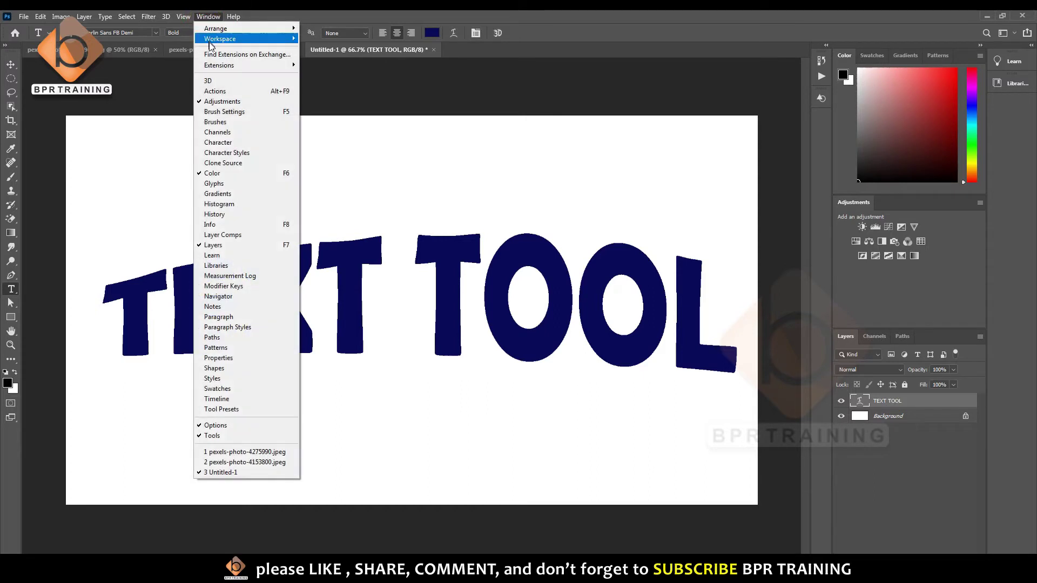
pyautogui.click(252, 145)
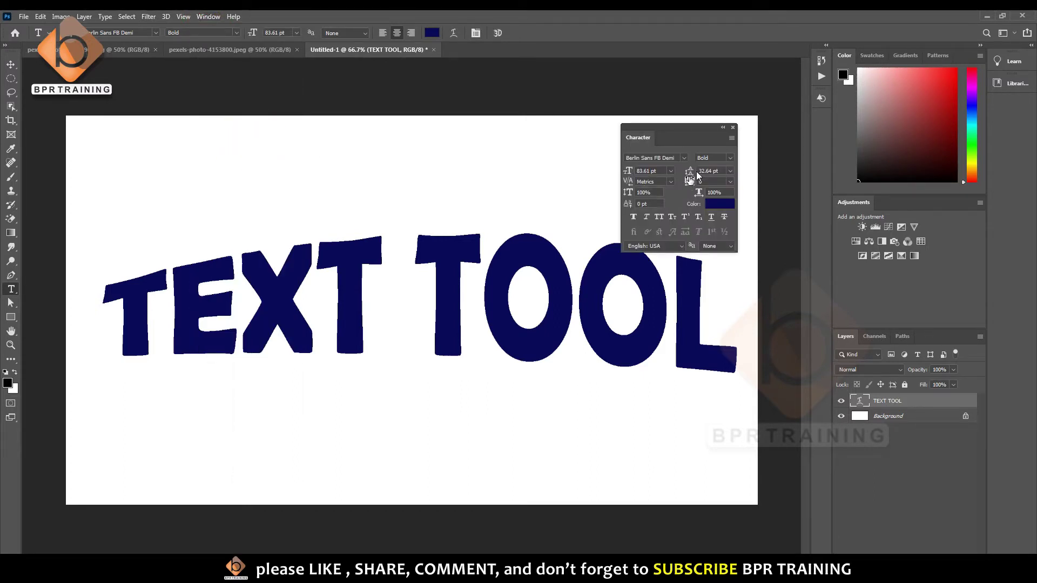
pyautogui.moveTo(692, 135); pyautogui.dragTo(696, 124)
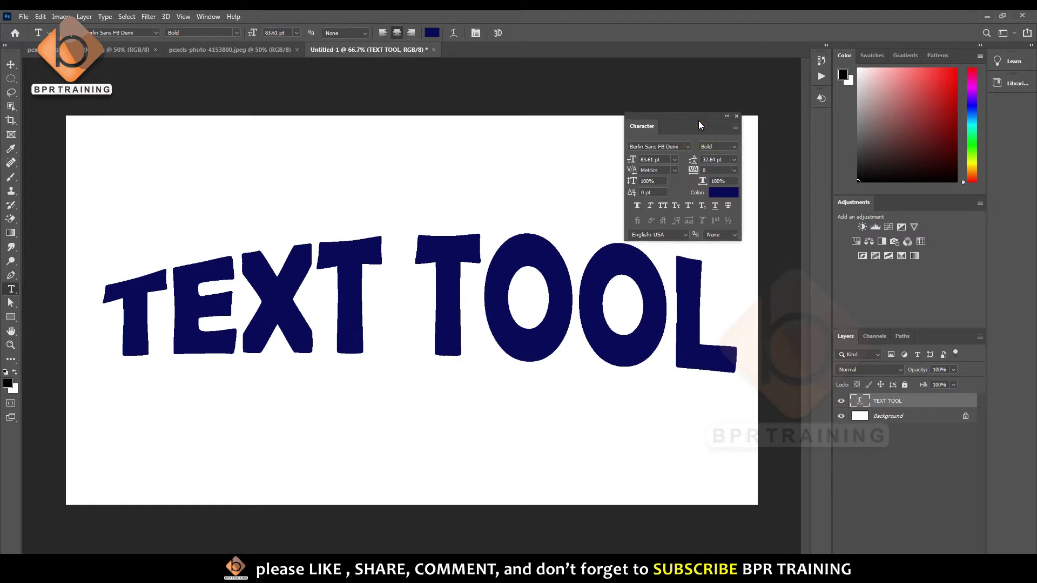
pyautogui.click(475, 34)
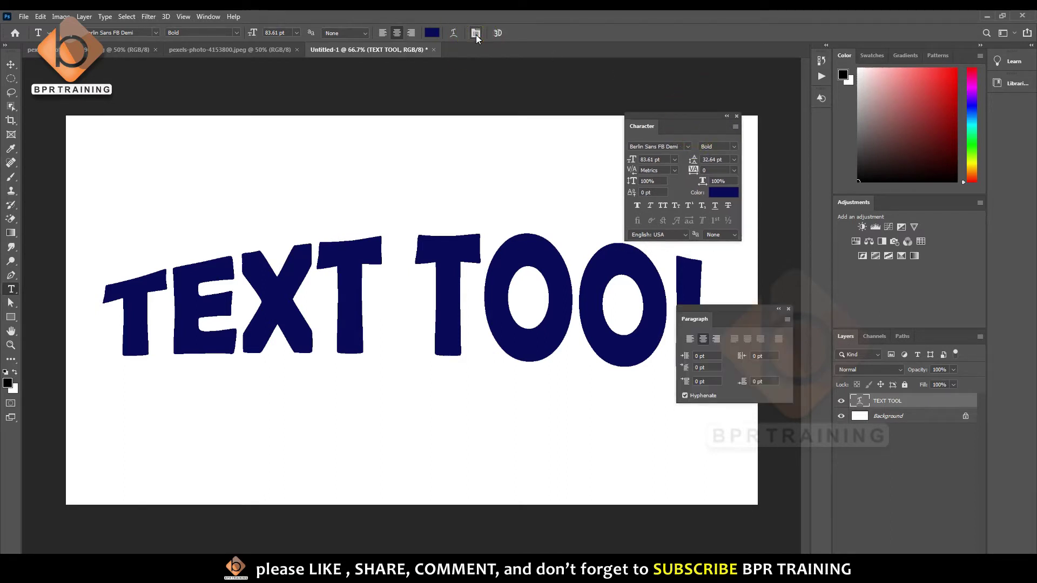
pyautogui.click(207, 17)
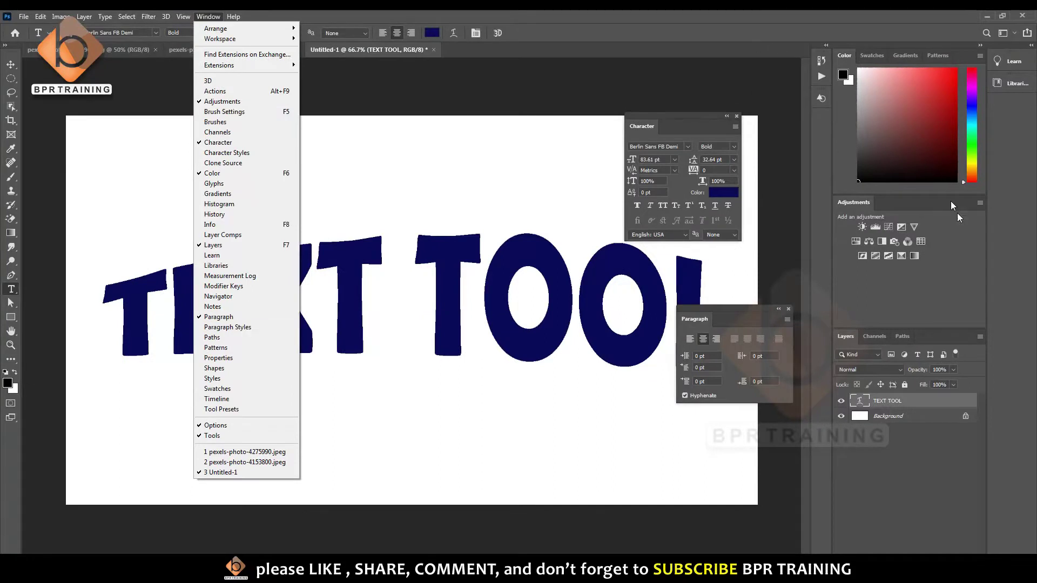
pyautogui.click(220, 21)
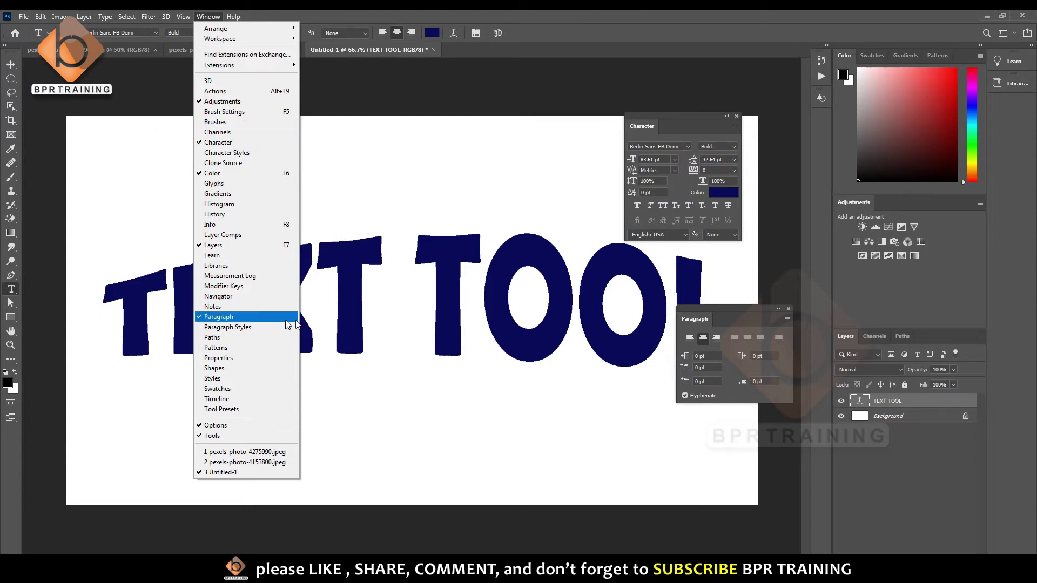
pyautogui.click(701, 119)
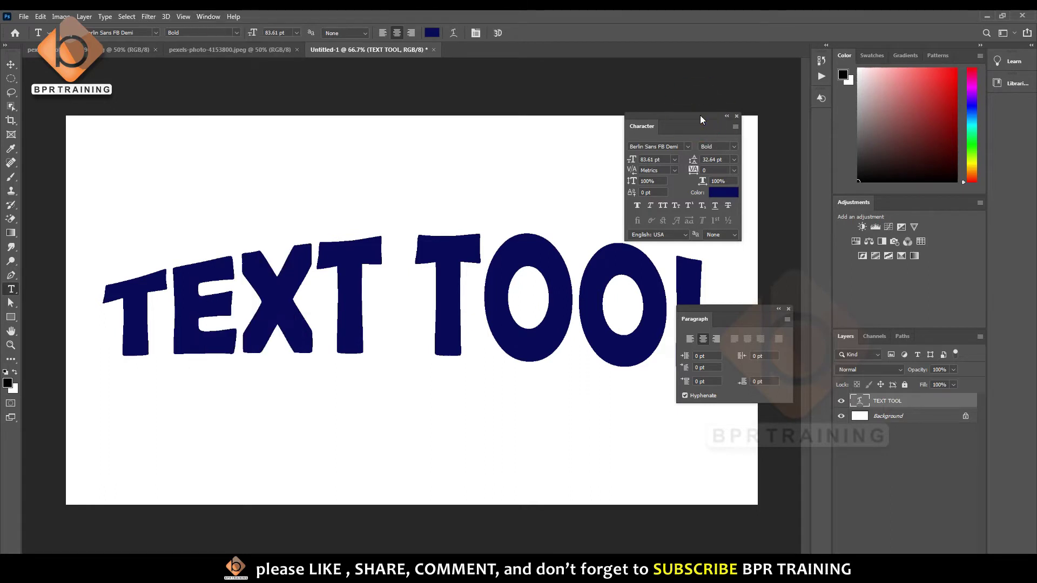
# Close the Paragraph panel and park the Character panel beside the text
pyautogui.moveTo(700, 115); pyautogui.dragTo(744, 60)
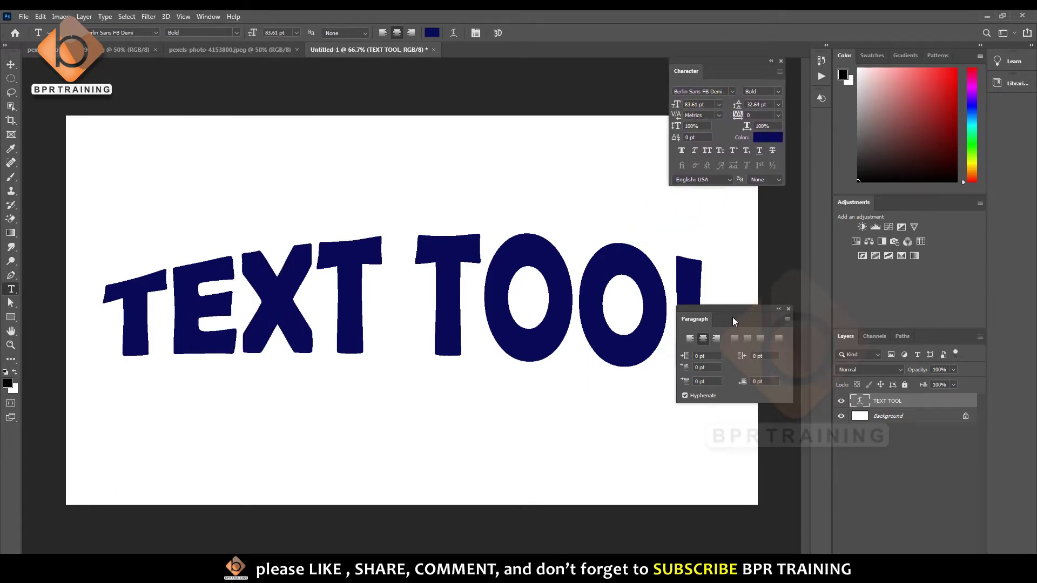
pyautogui.moveTo(733, 322); pyautogui.dragTo(648, 475)
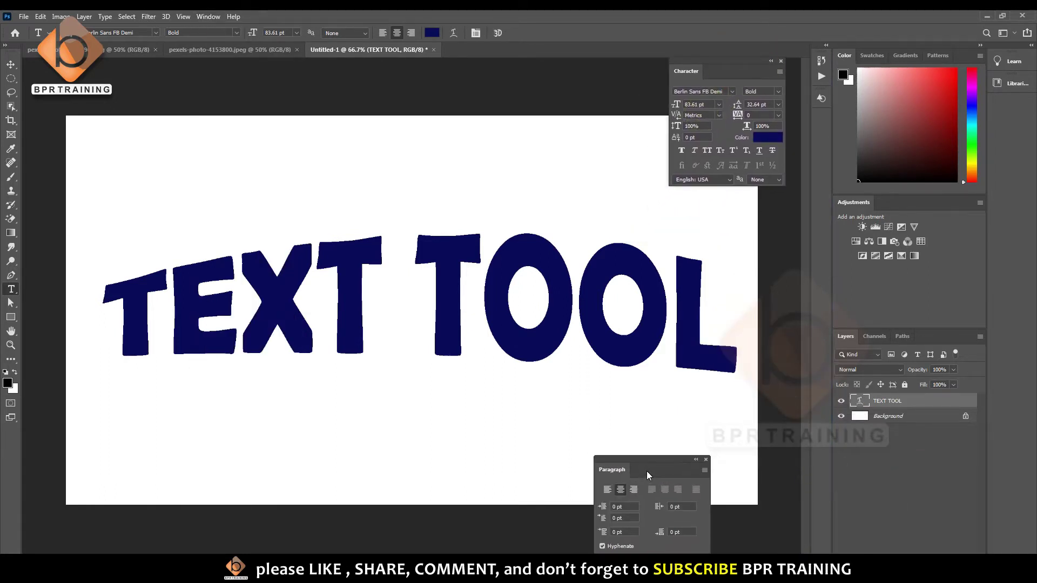
pyautogui.click(706, 460)
pyautogui.moveTo(713, 66); pyautogui.dragTo(720, 199)
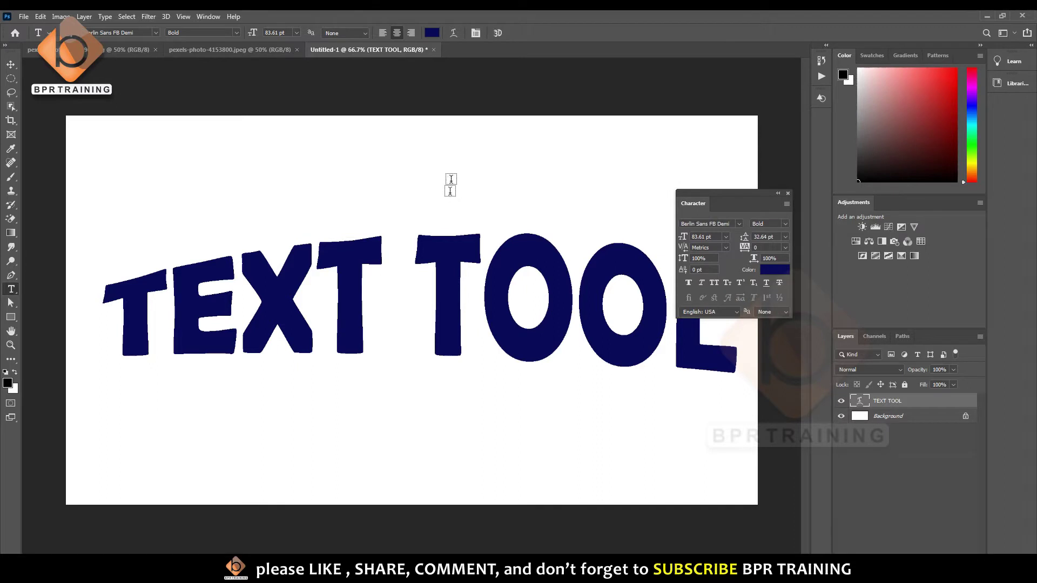
# Set the warp style to None so the text lies flat
pyautogui.click(458, 33)
pyautogui.click(530, 41)
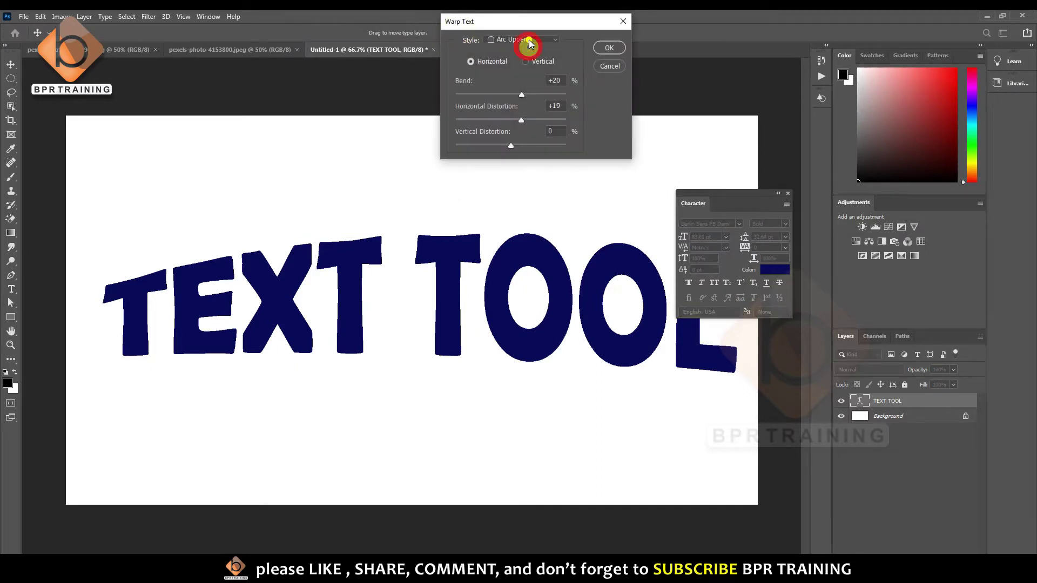
pyautogui.click(517, 52)
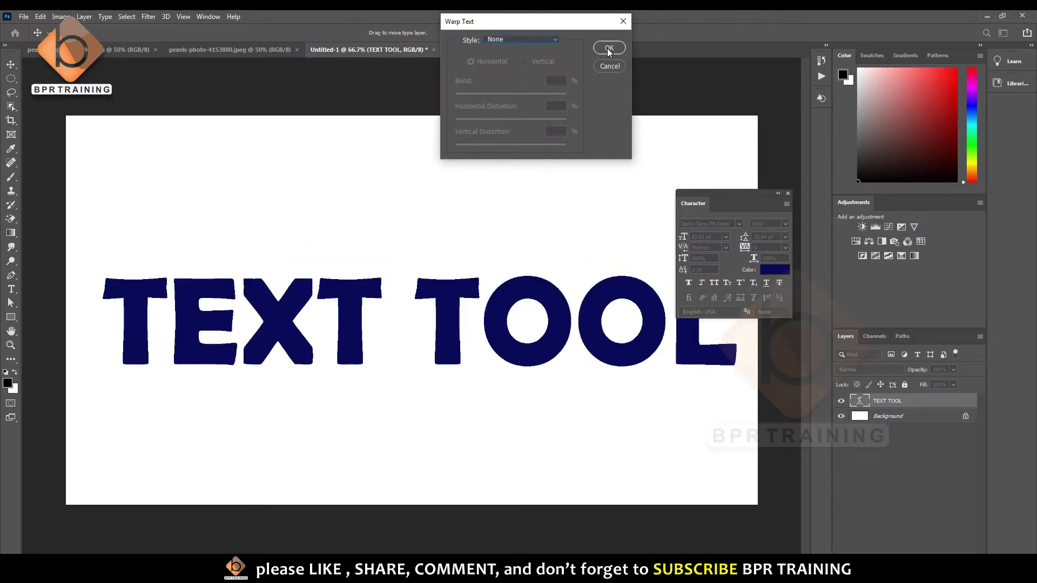
pyautogui.click(608, 48)
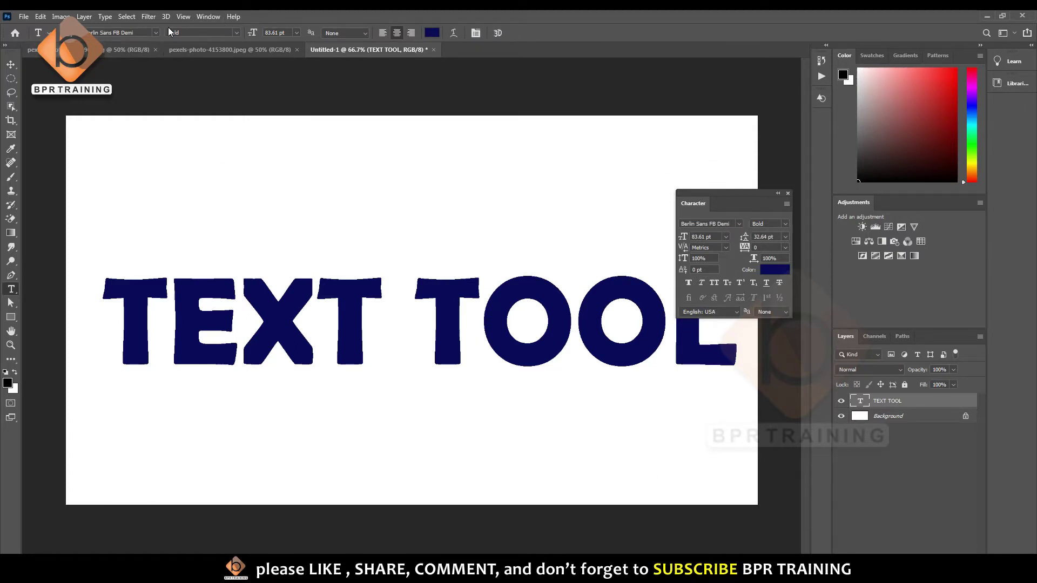
# Check the font, Bold style and size lists, then move the Character panel near the text
pyautogui.click(740, 224)
pyautogui.click(785, 224)
pyautogui.click(771, 215)
pyautogui.click(726, 237)
pyautogui.moveTo(731, 202); pyautogui.dragTo(512, 136)
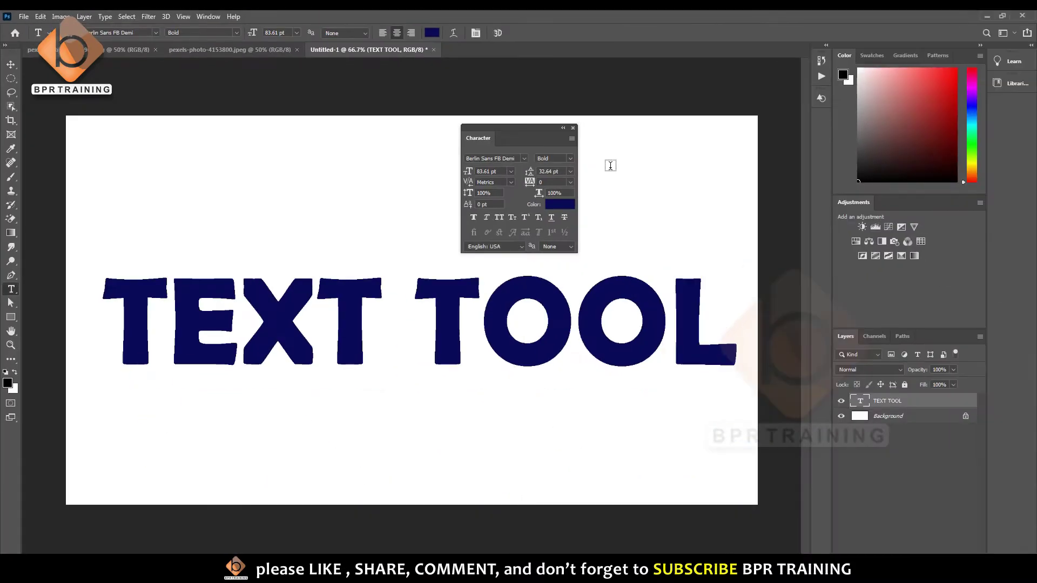
# Try a leading of 0, dismiss the range warning, then pick 18 pt
pyautogui.click(557, 171)
pyautogui.write('0')
pyautogui.press('Return')
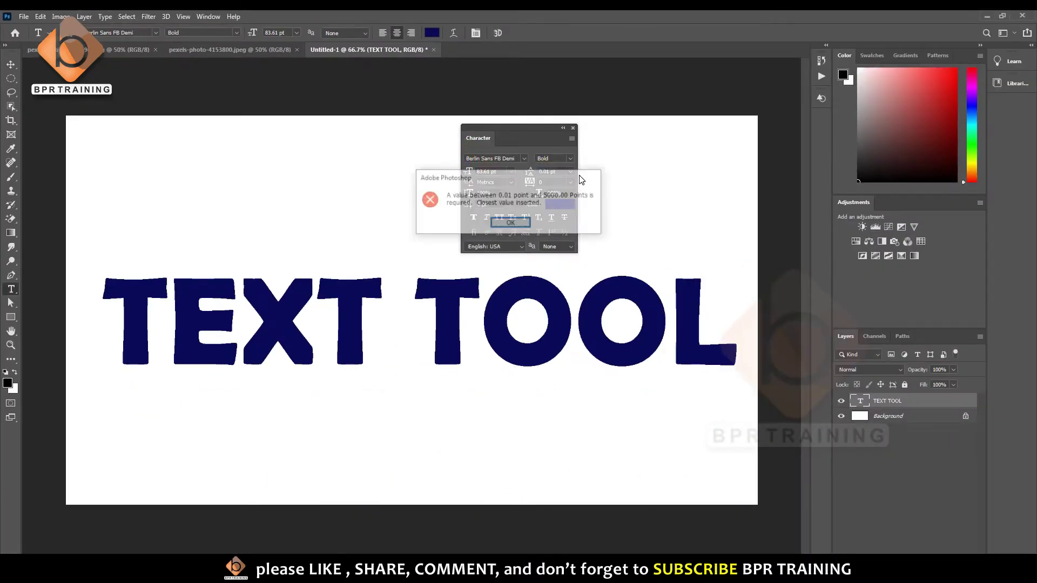
pyautogui.click(510, 223)
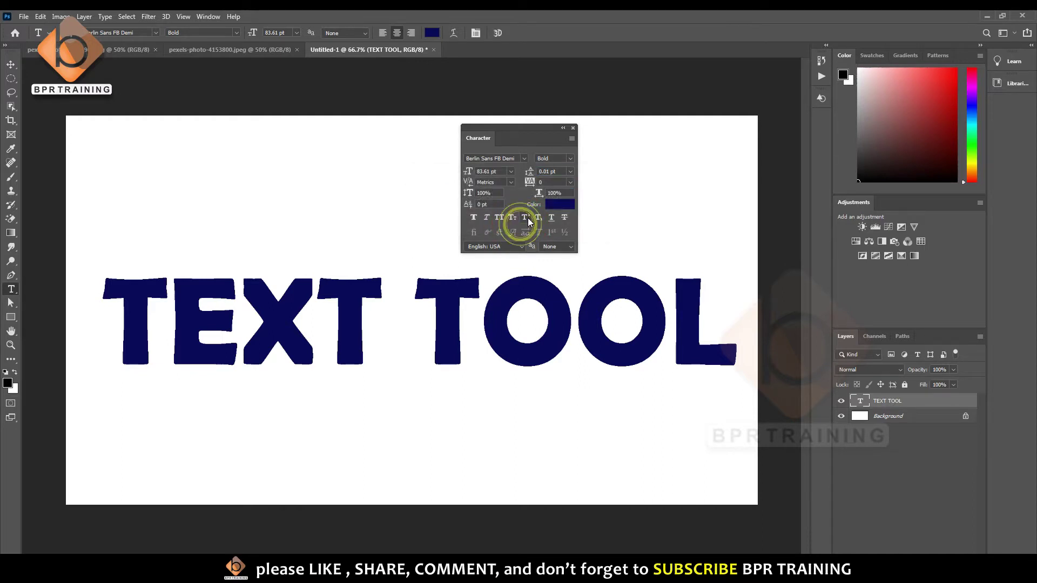
pyautogui.click(569, 173)
pyautogui.click(558, 261)
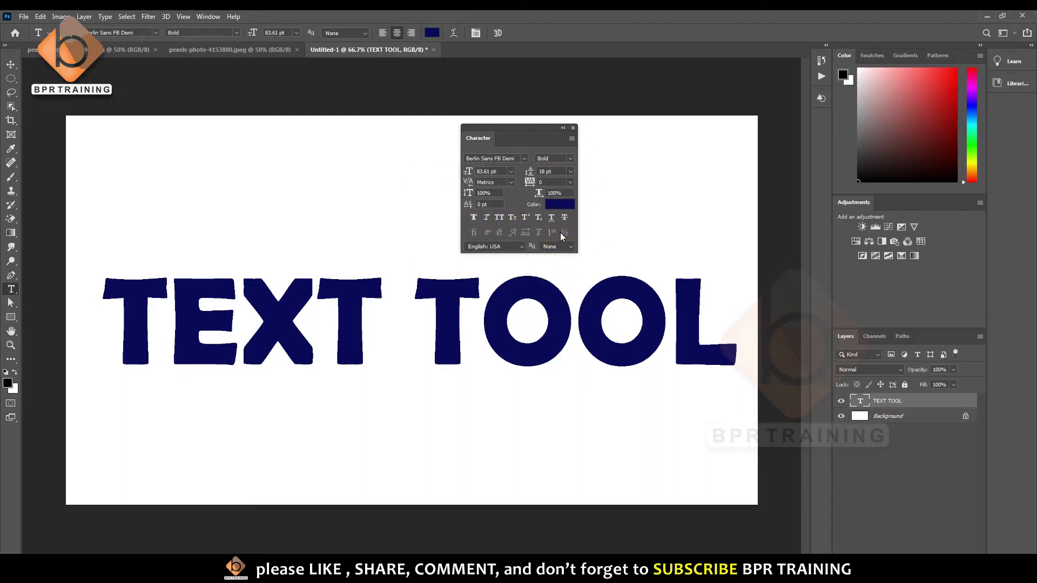
# Test a line break between TEXT and TOOL, then resume editing with the horizontal type tool
pyautogui.click(421, 344)
pyautogui.press('Return')
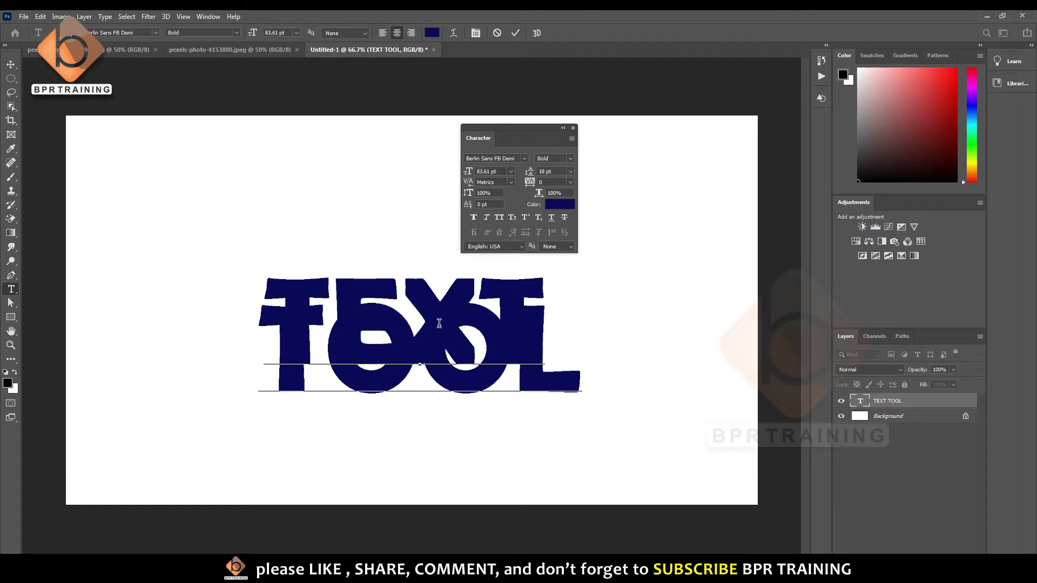
pyautogui.press('BackSpace')
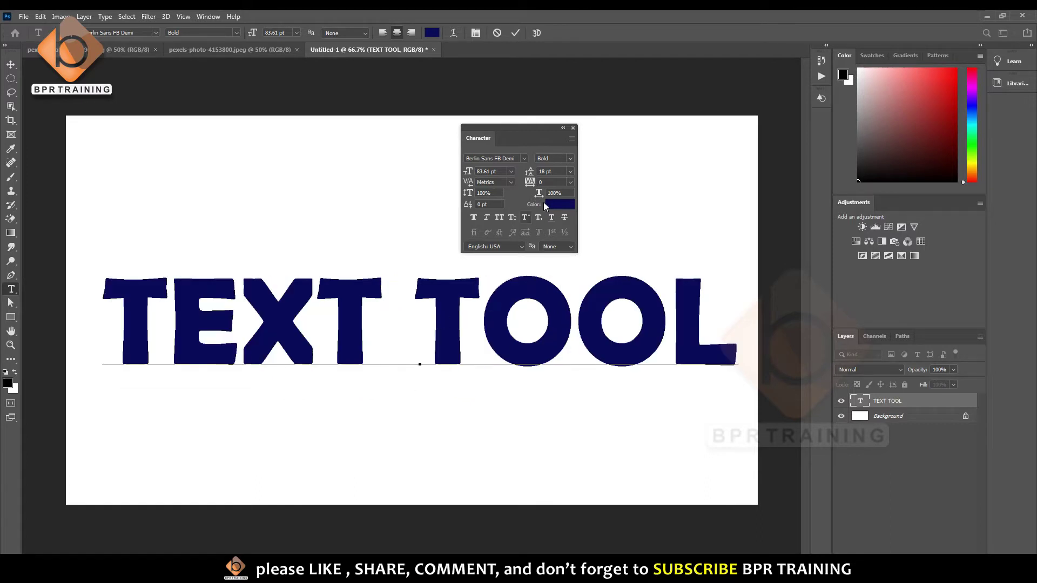
pyautogui.click(554, 172)
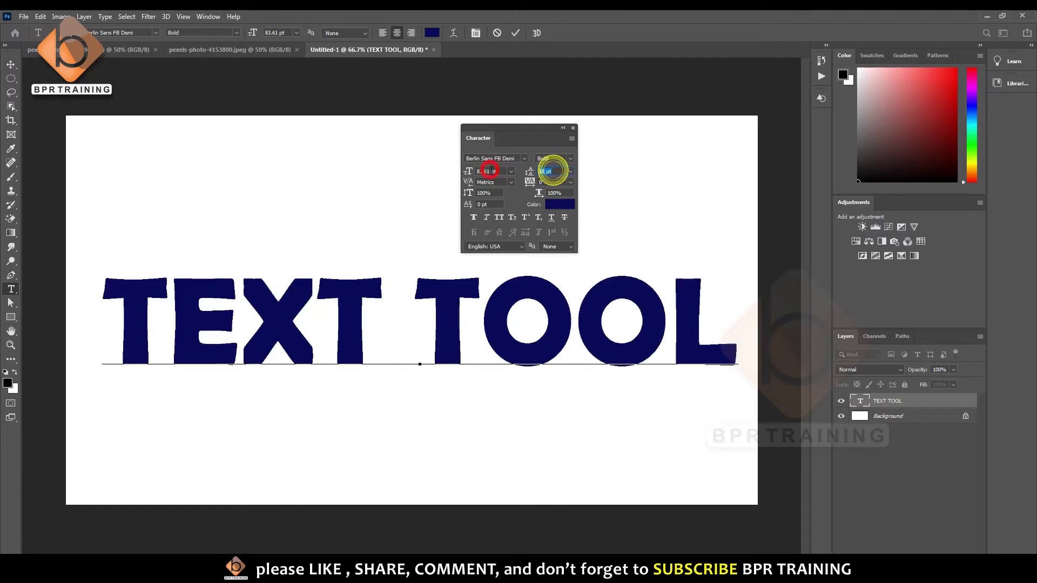
pyautogui.click(11, 292)
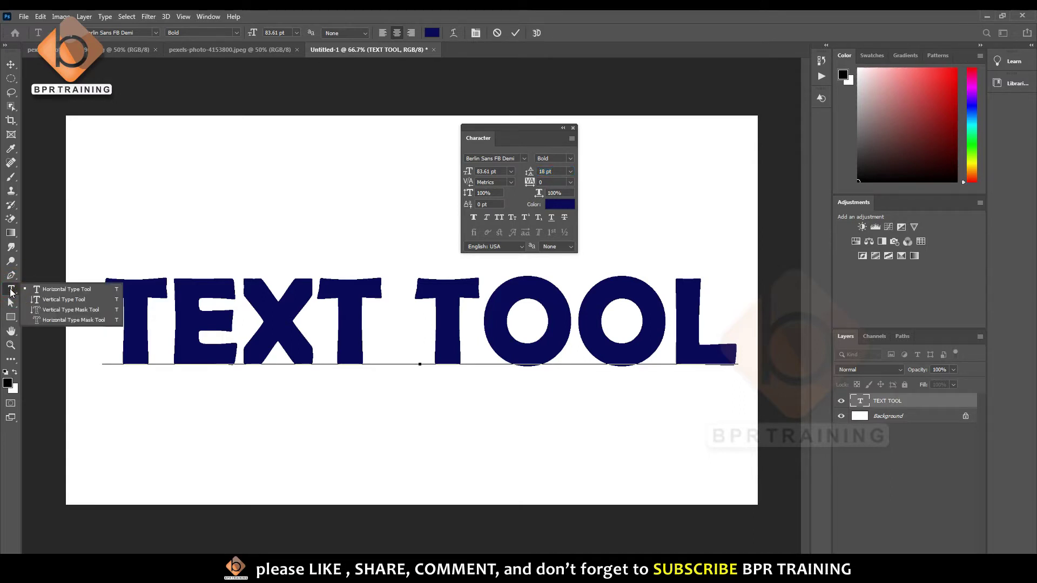
pyautogui.click(66, 289)
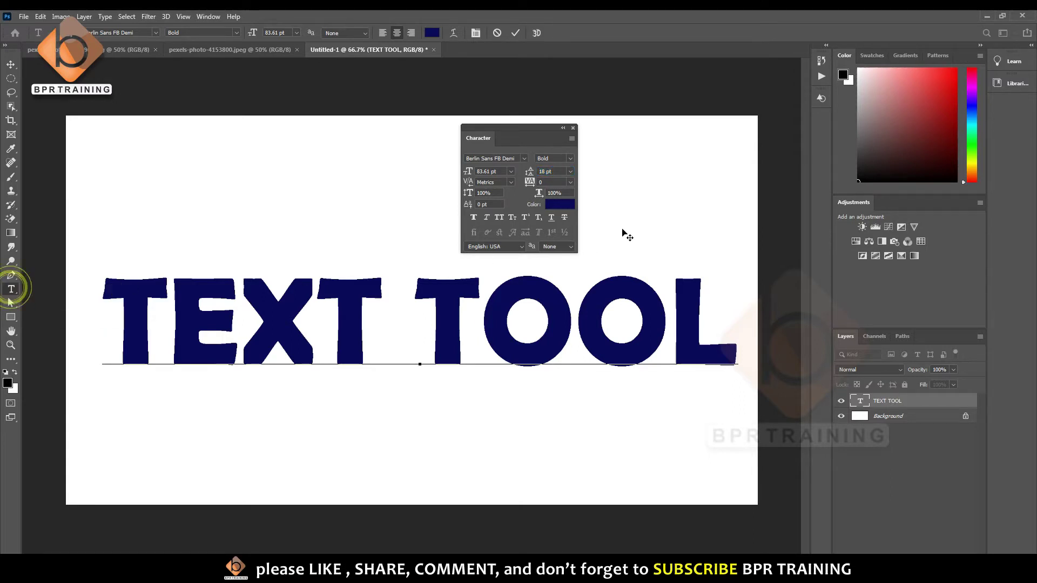
pyautogui.click(427, 290)
# Apply leading of 18, 50, 60 and finally 80 pt to the whole two-line text
pyautogui.hotkey('ctrl', 'a')
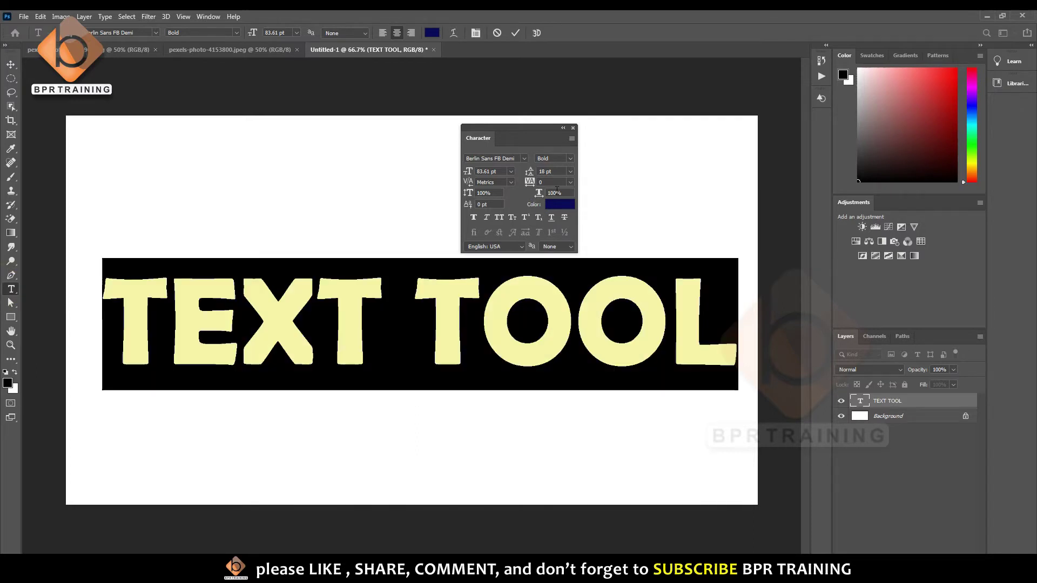
pyautogui.click(547, 171)
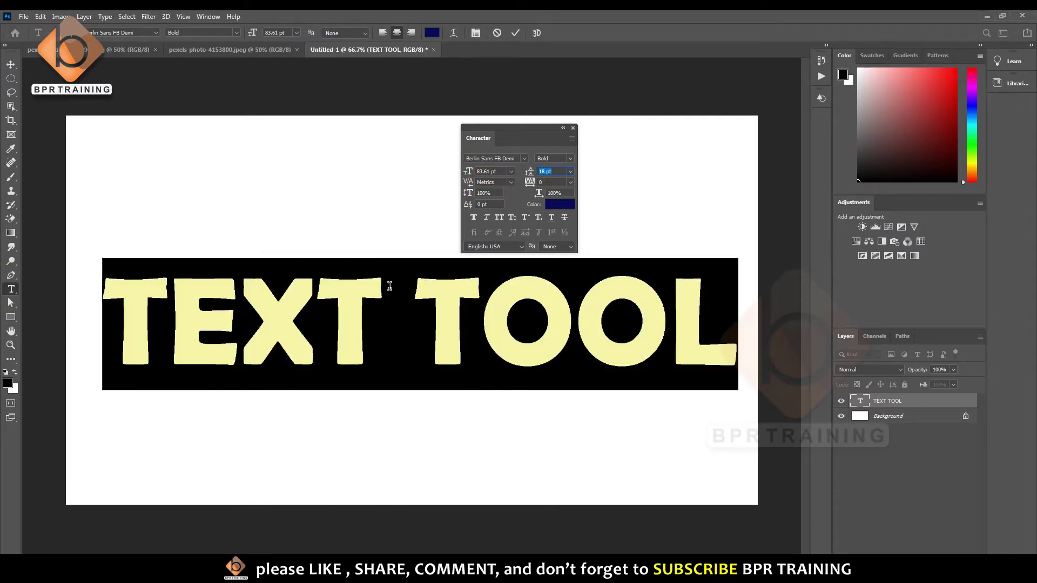
pyautogui.press('Return')
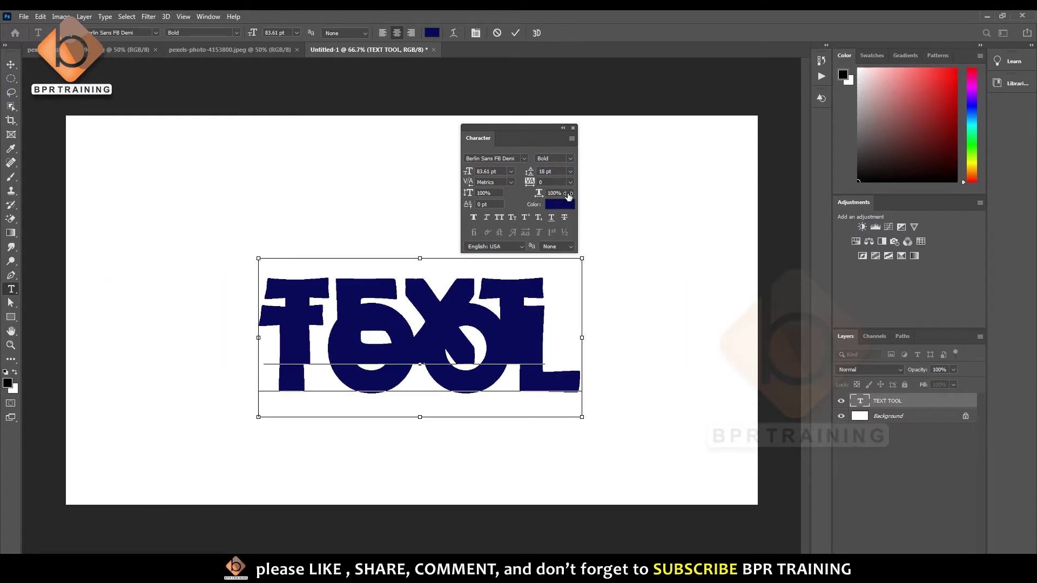
pyautogui.hotkey('ctrl', 'a')
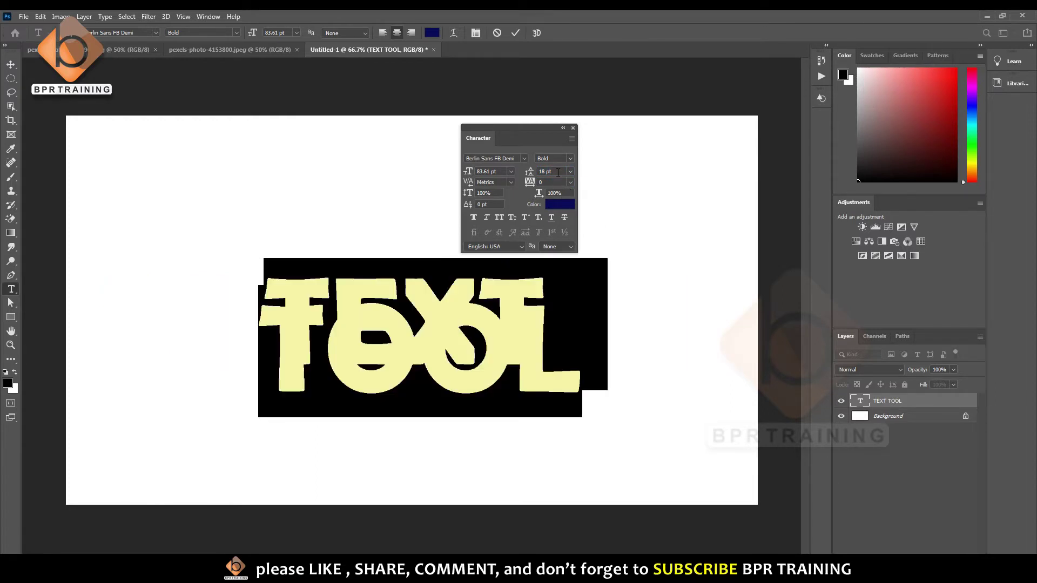
pyautogui.click(558, 172)
pyautogui.write('50')
pyautogui.press('Return')
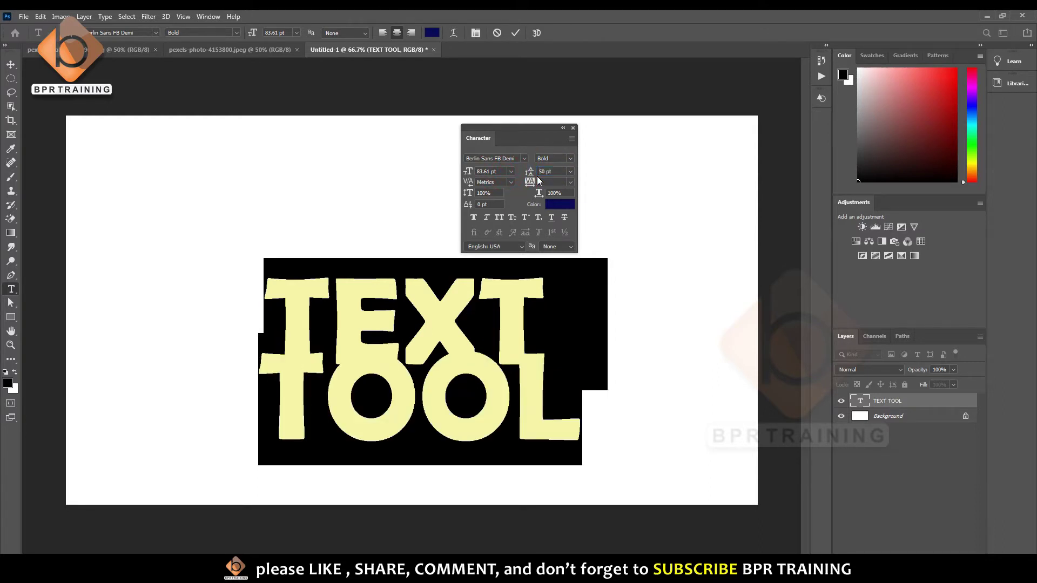
pyautogui.click(546, 173)
pyautogui.press('Return')
pyautogui.click(551, 172)
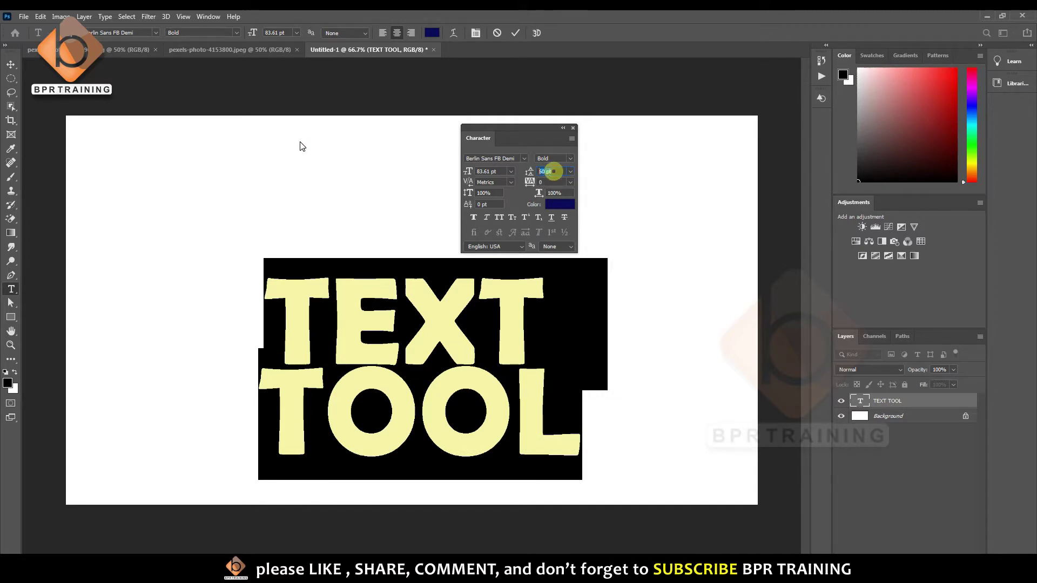
pyautogui.press('Return')
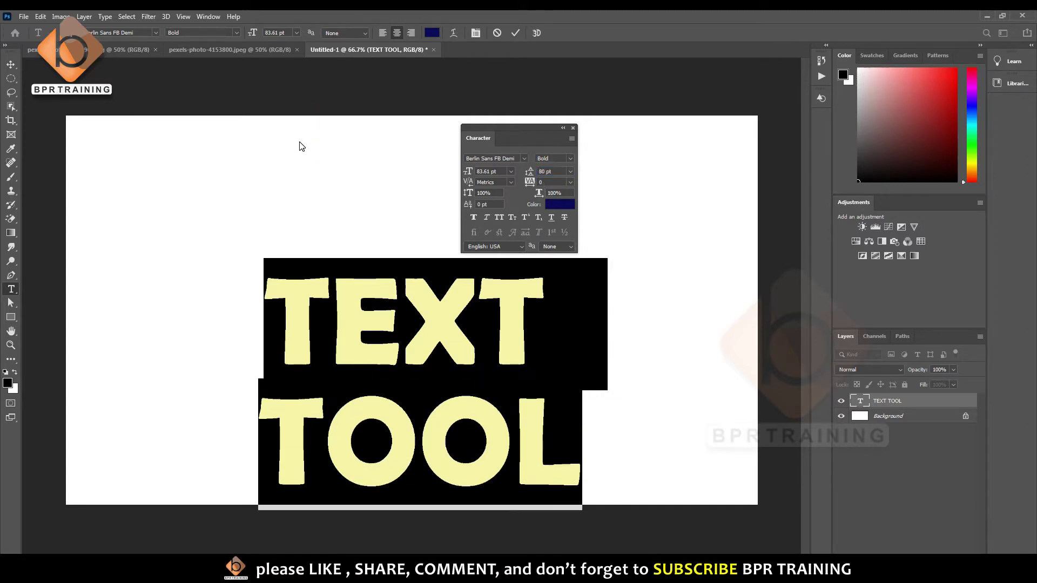
# Move the two-line text up and left, then return to typing and inspect the 80 pt leading
pyautogui.click(11, 64)
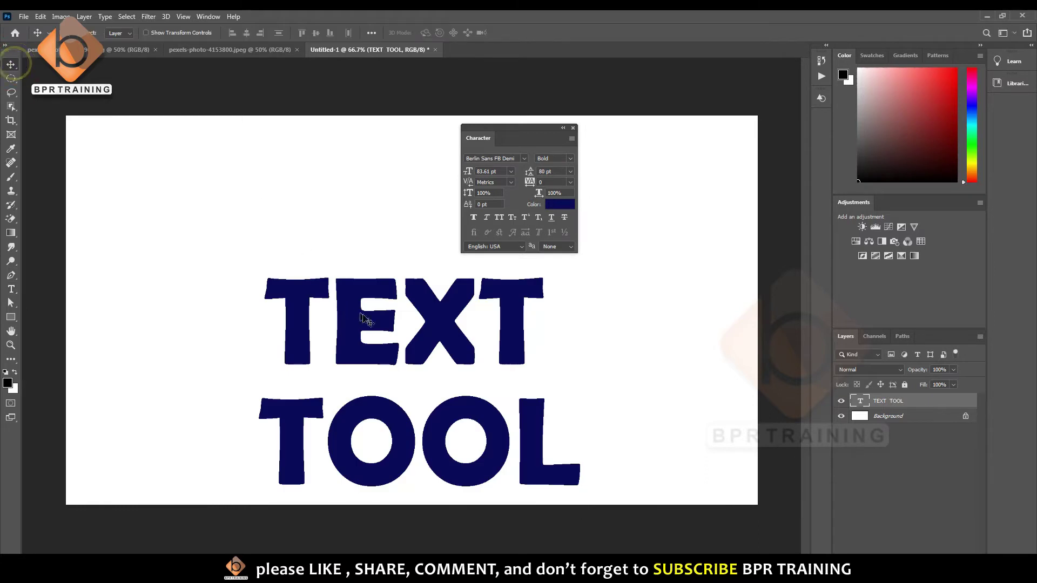
pyautogui.moveTo(373, 324); pyautogui.dragTo(275, 259)
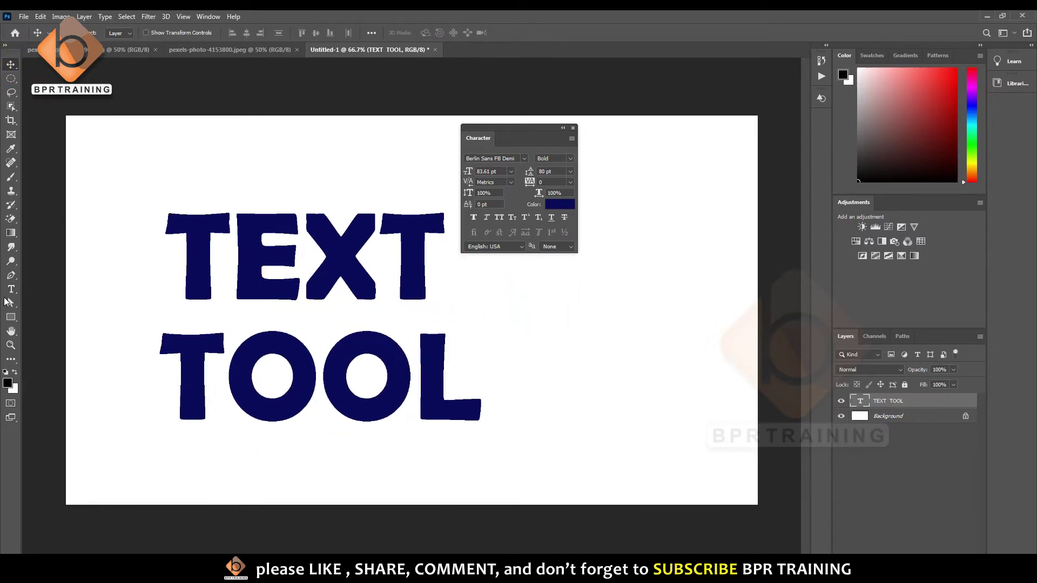
pyautogui.click(10, 292)
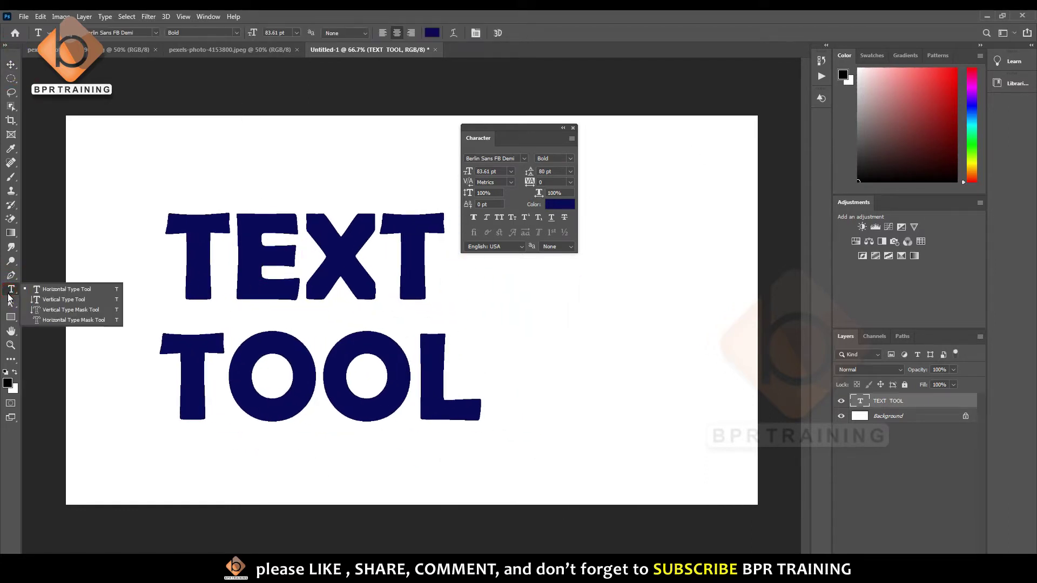
pyautogui.click(9, 294)
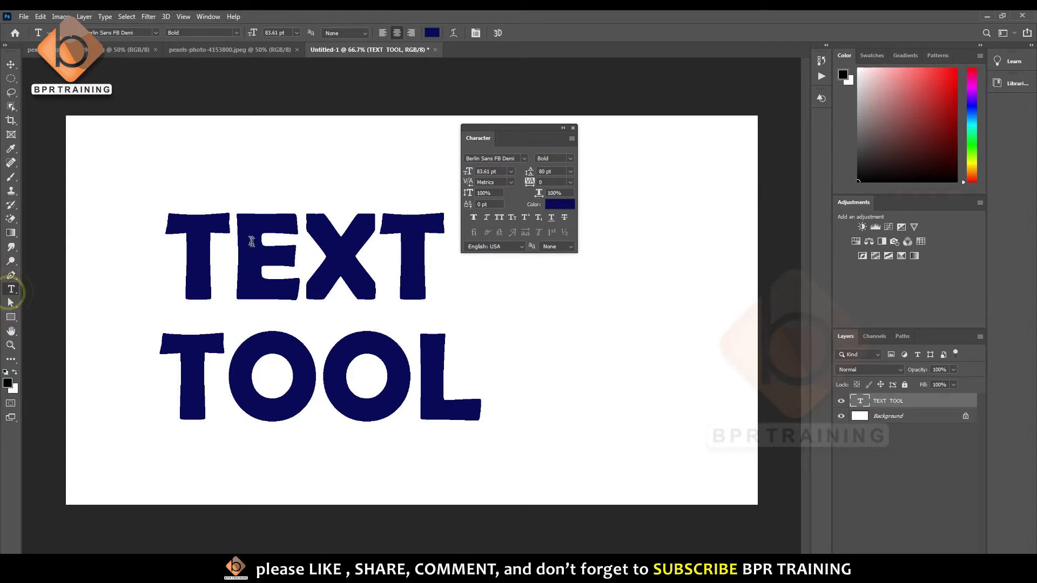
pyautogui.click(547, 171)
pyautogui.moveTo(152, 316); pyautogui.dragTo(656, 325)
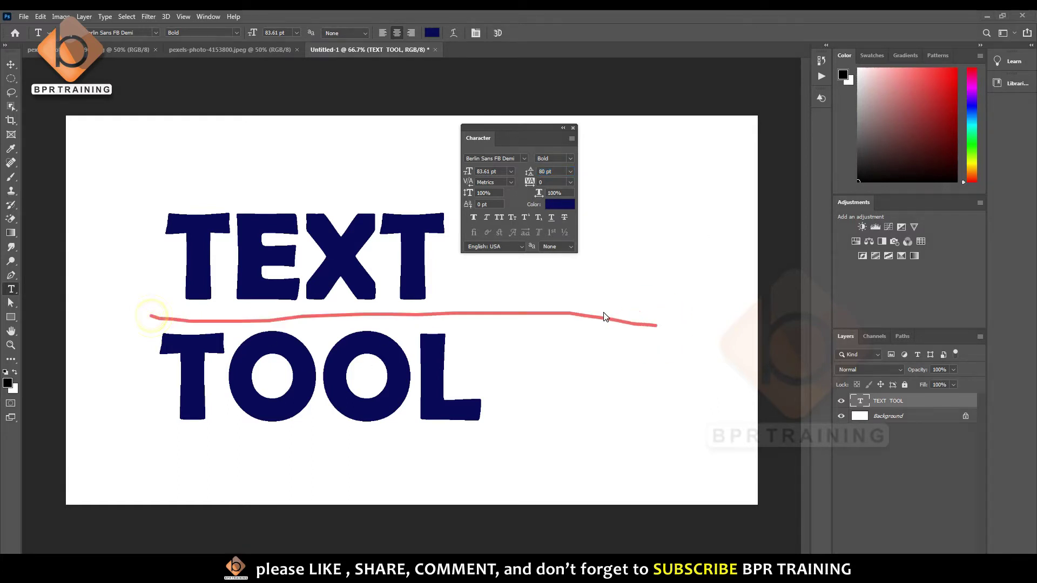
pyautogui.rightClick(555, 317)
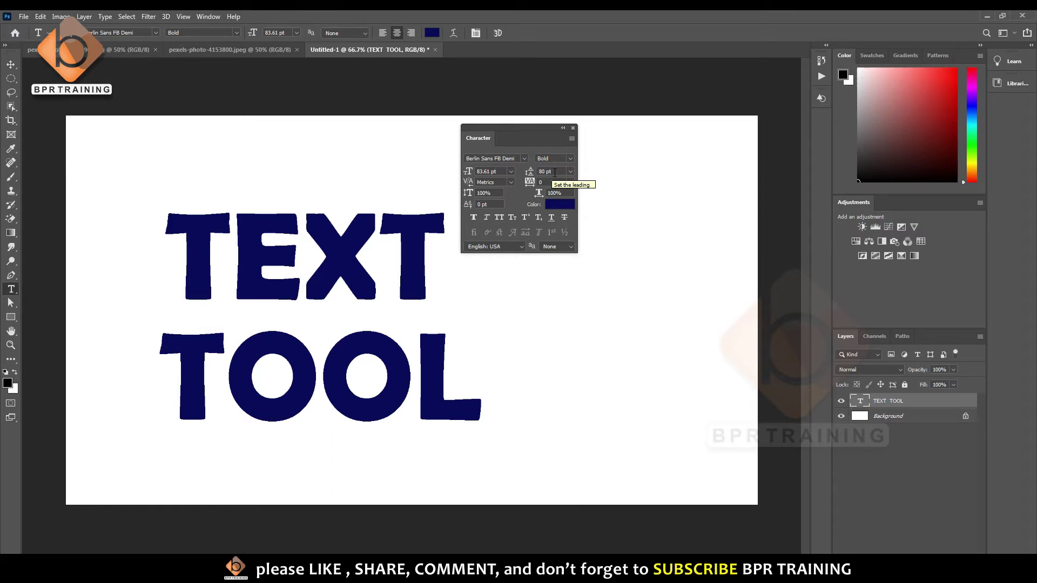
# Try Optical then Metrics kerning, set tracking to -75, and join TEXT TOOL onto one line
pyautogui.click(511, 183)
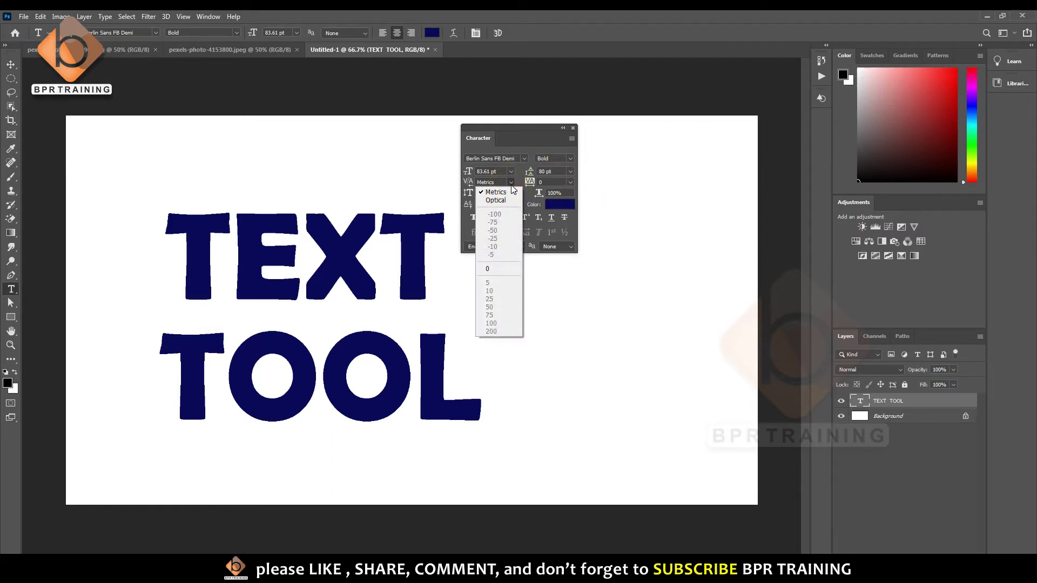
pyautogui.click(496, 201)
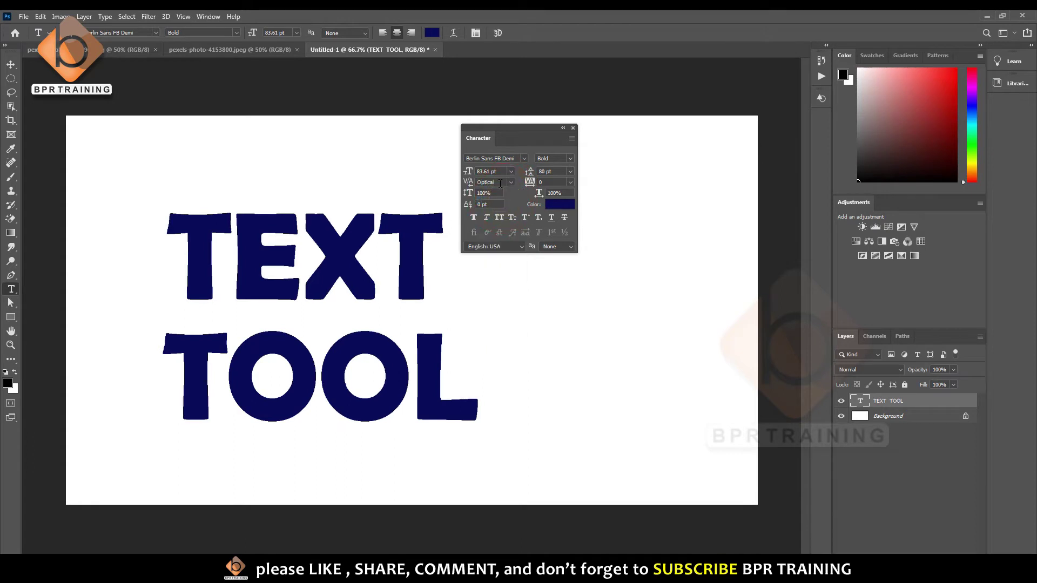
pyautogui.click(511, 183)
pyautogui.click(572, 183)
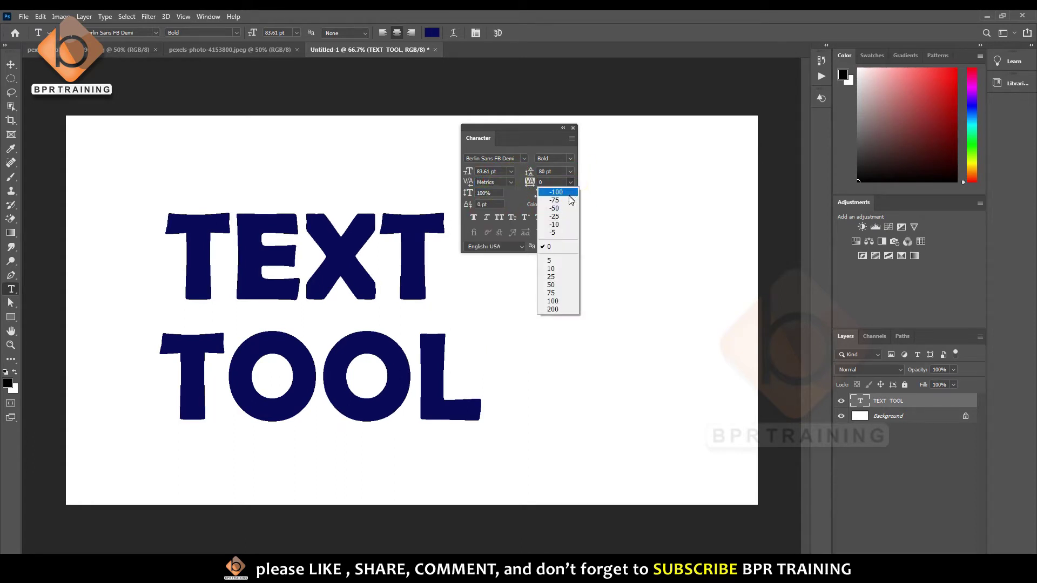
pyautogui.click(562, 196)
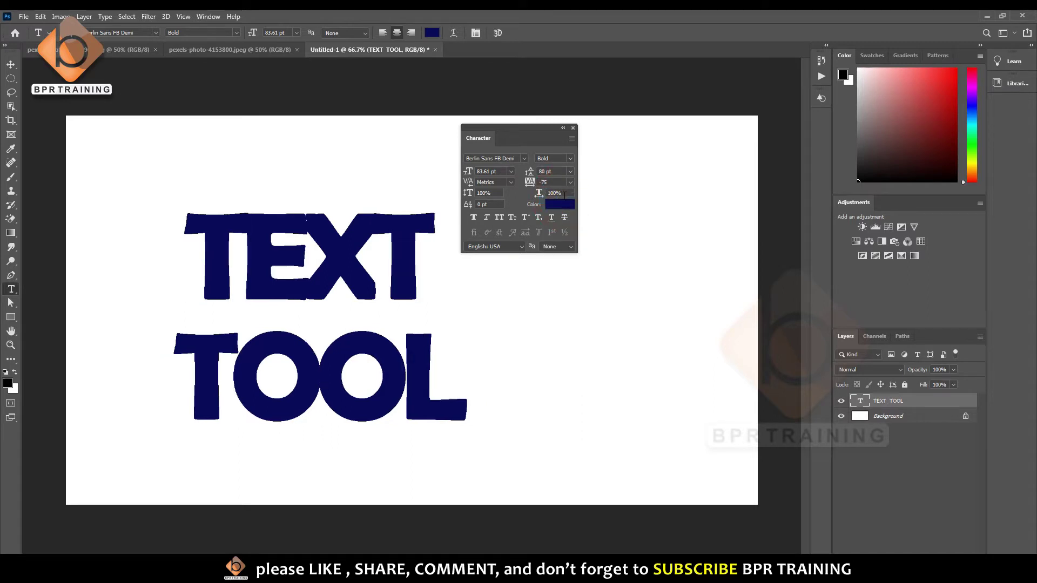
pyautogui.click(416, 232)
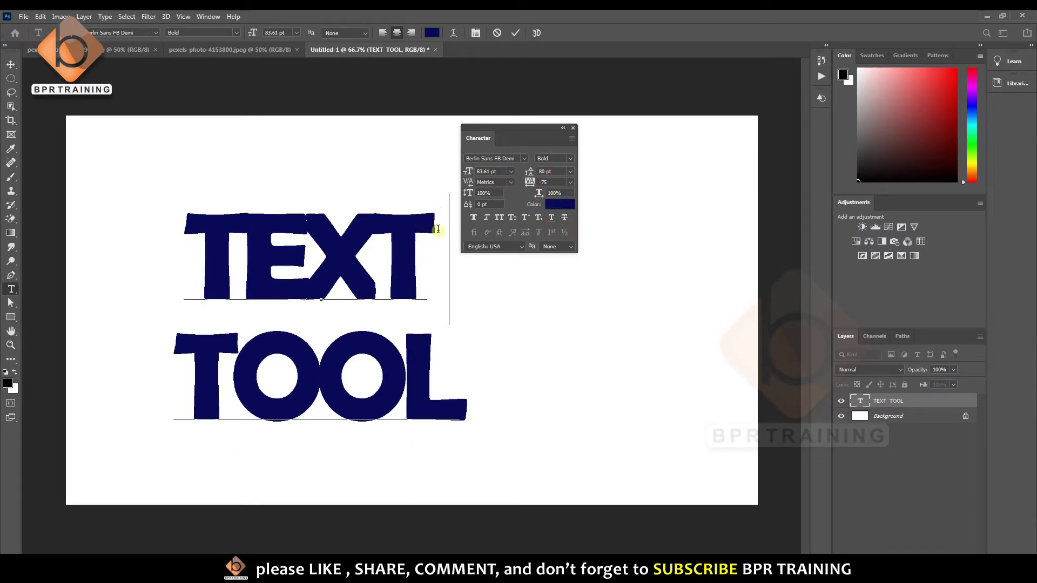
pyautogui.press('Delete')
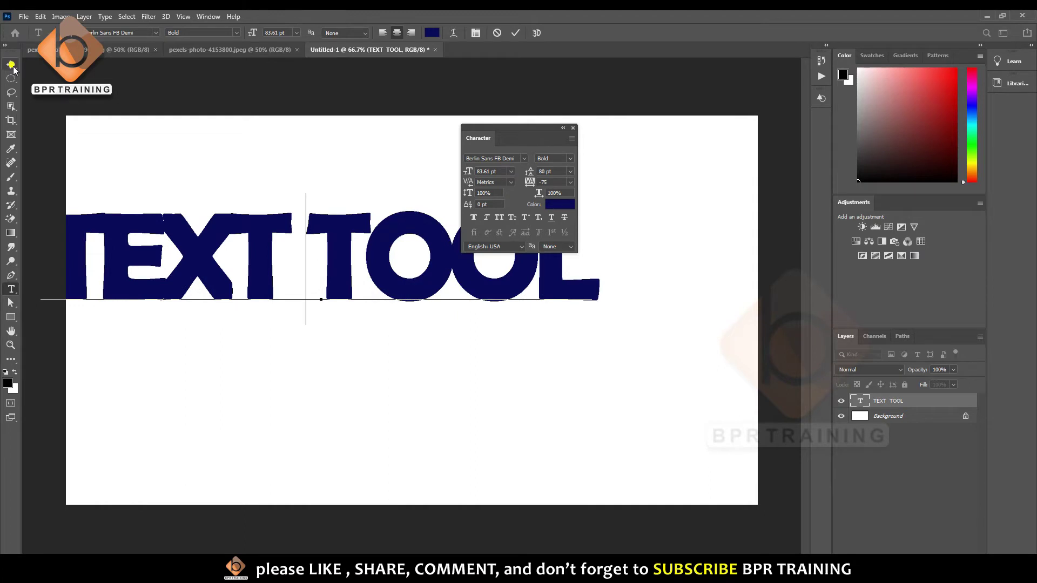
# Drag the TEXT TOOL line toward the canvas centre and set kerning to 0
pyautogui.click(11, 63)
pyautogui.moveTo(331, 231); pyautogui.dragTo(438, 289)
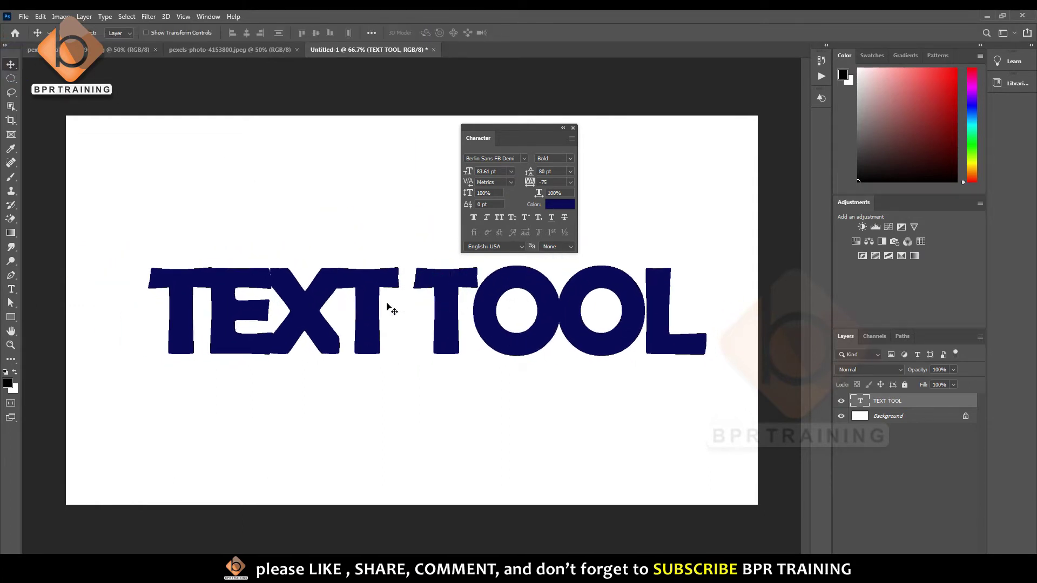
pyautogui.click(10, 289)
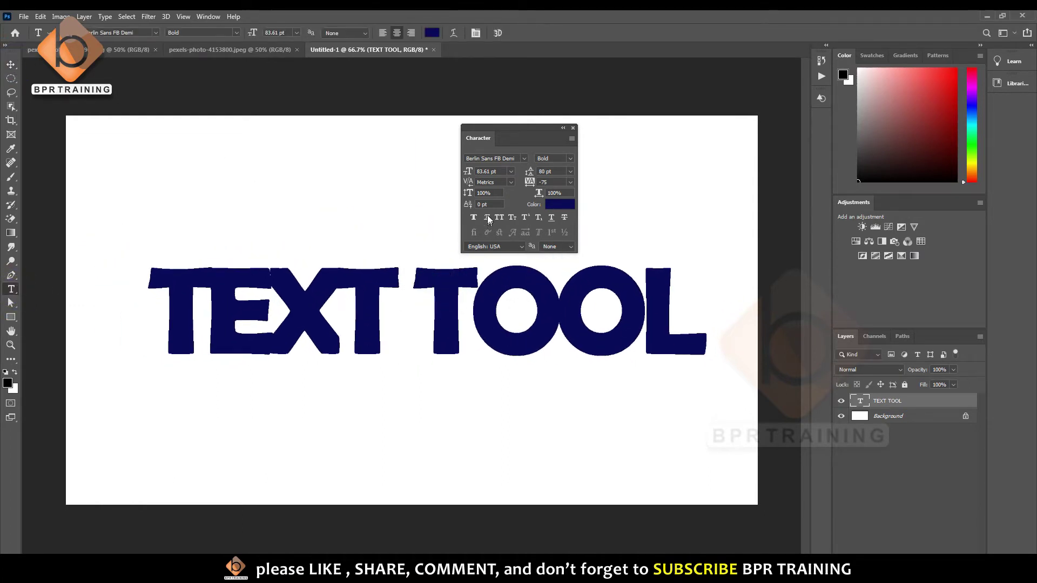
pyautogui.click(511, 182)
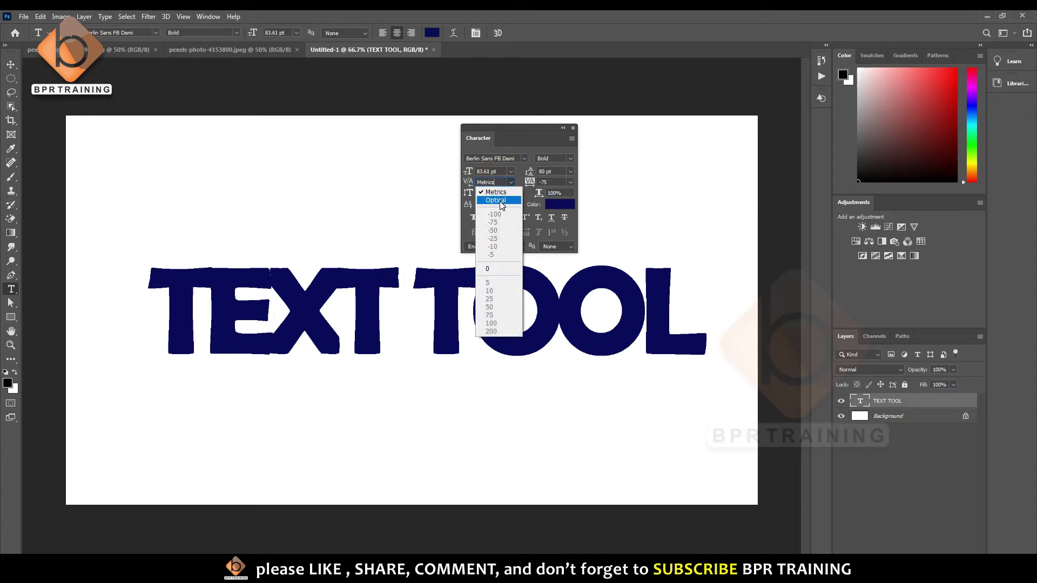
pyautogui.click(484, 268)
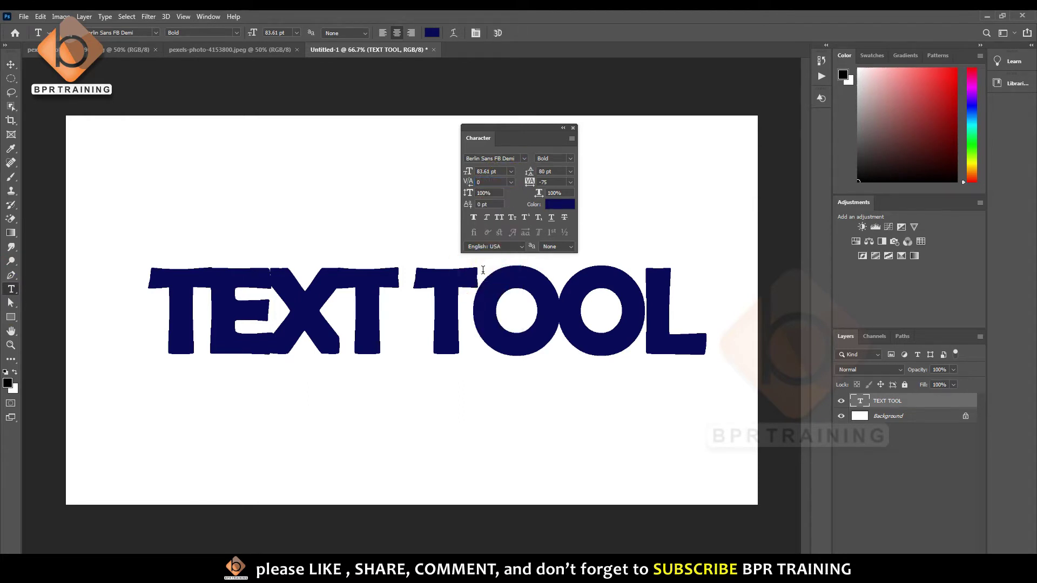
# Select all the text and try tracking 75, 200 and 50, ending at 0
pyautogui.click(404, 276)
pyautogui.hotkey('ctrl', 'a')
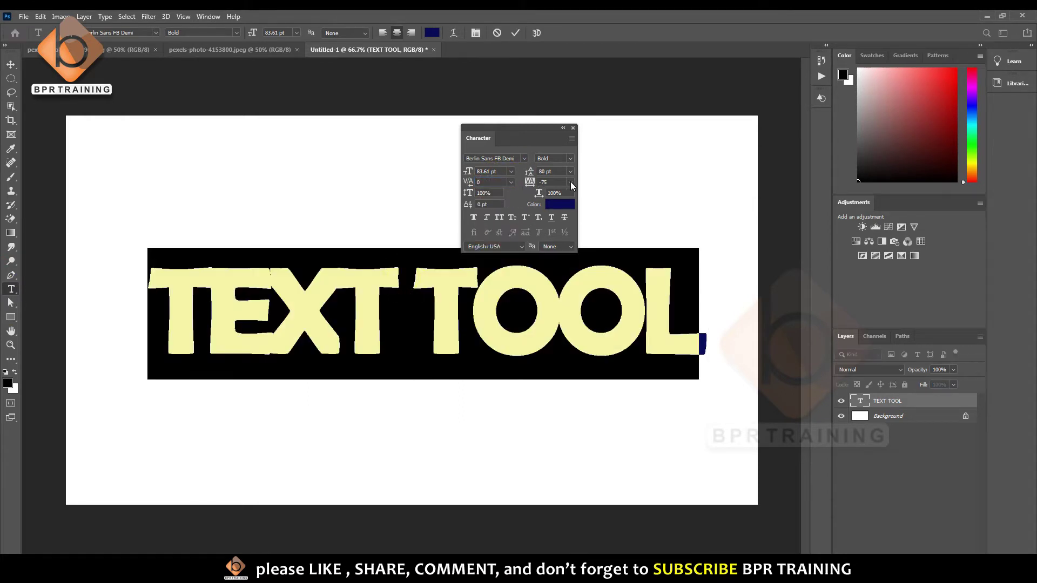
pyautogui.click(571, 182)
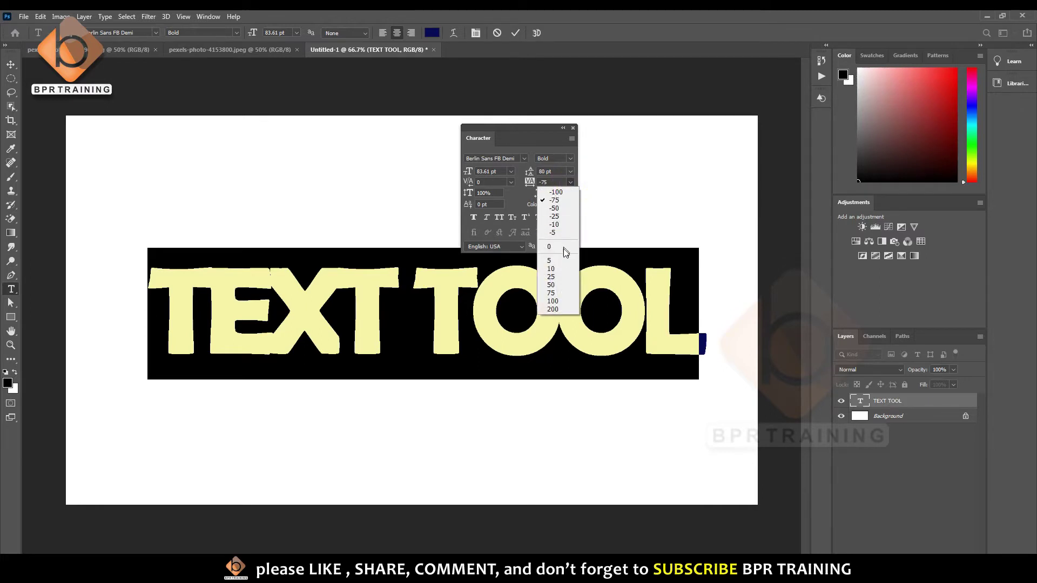
pyautogui.click(561, 293)
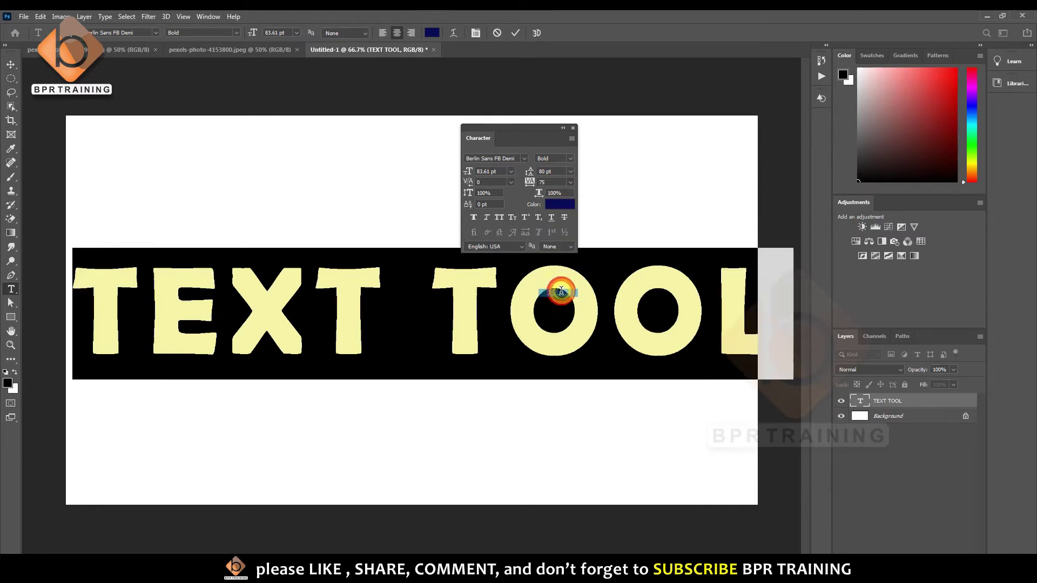
pyautogui.click(571, 183)
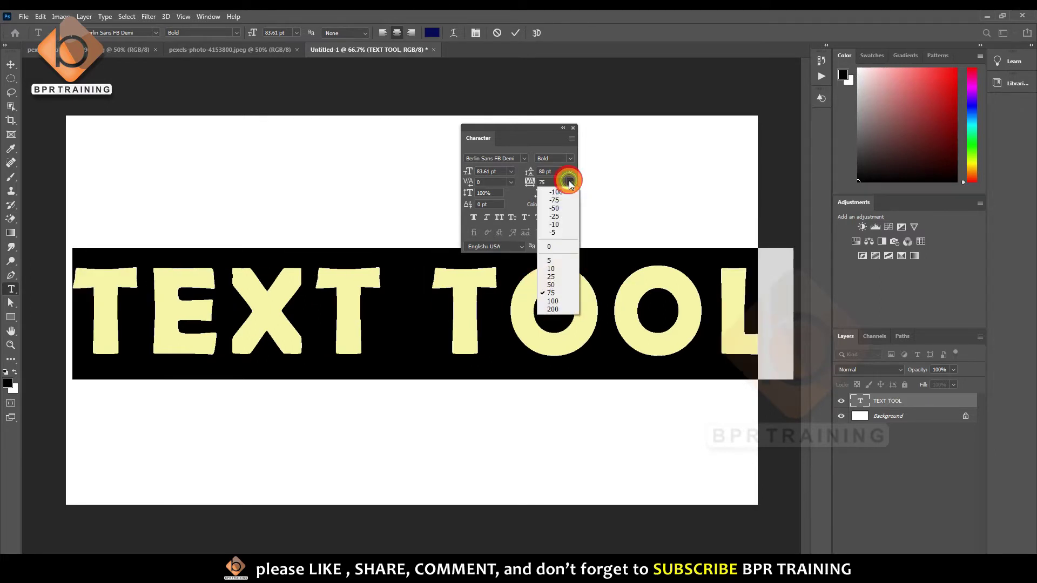
pyautogui.click(562, 306)
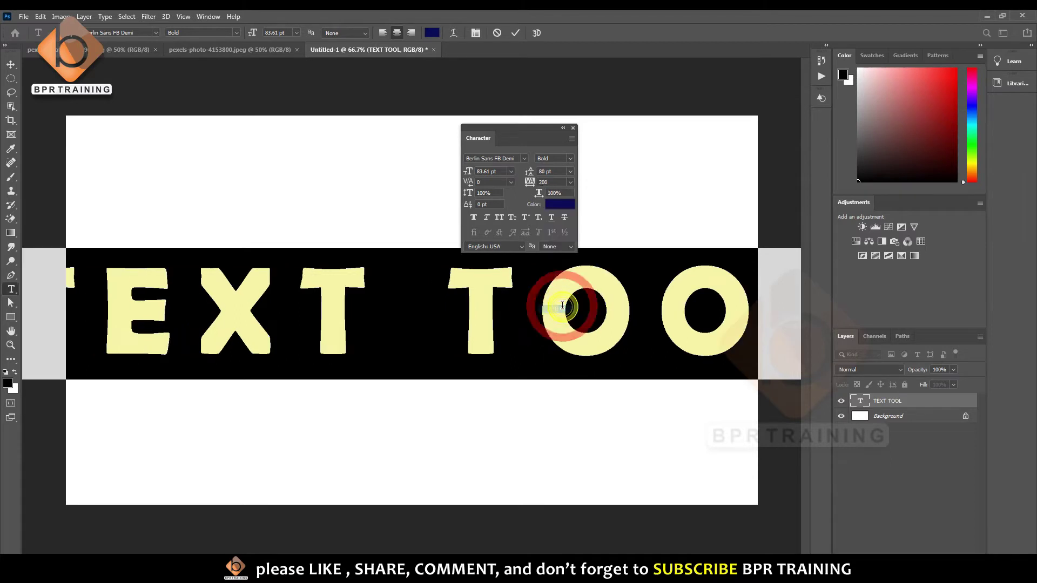
pyautogui.click(570, 183)
pyautogui.click(558, 286)
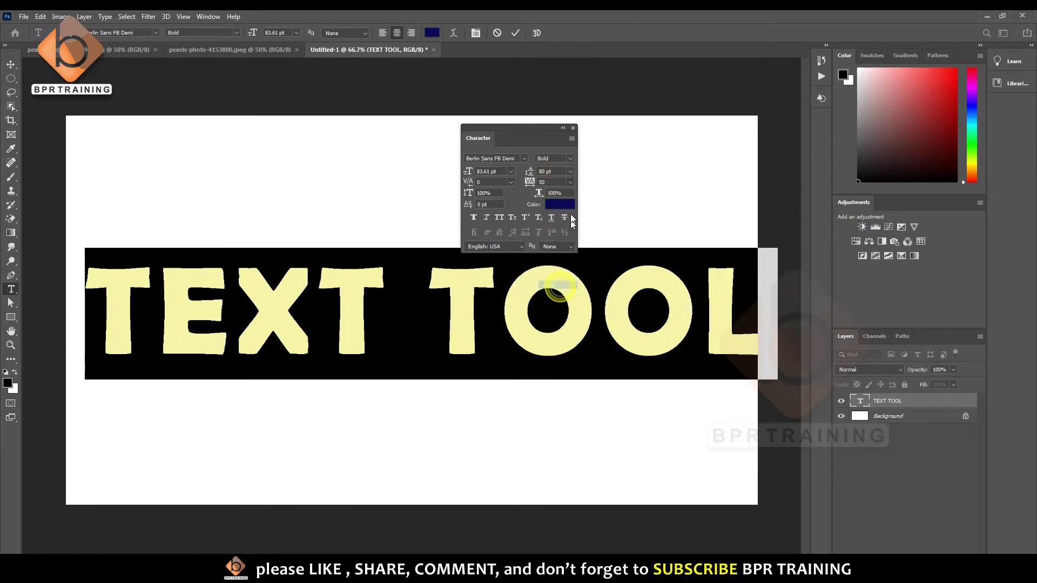
pyautogui.click(571, 183)
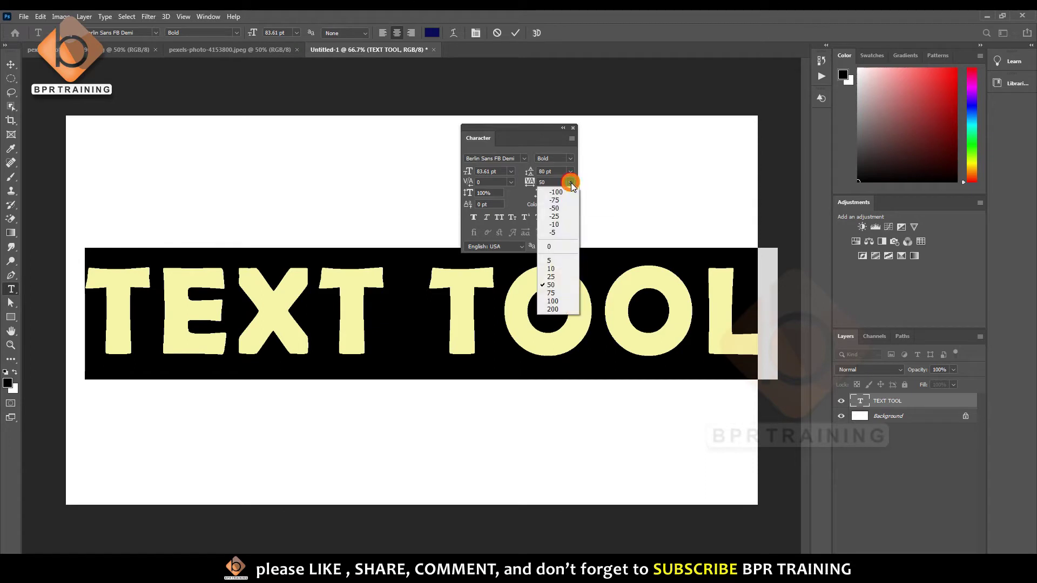
pyautogui.click(552, 246)
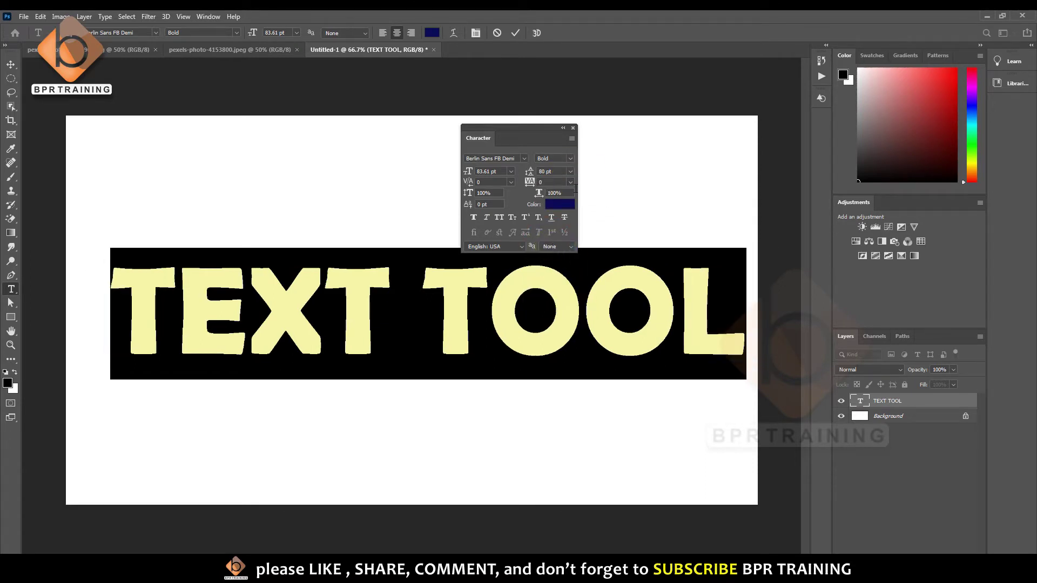
pyautogui.click(495, 194)
pyautogui.press('Down')
pyautogui.press('Down')
pyautogui.press('Down')
pyautogui.press('Down')
pyautogui.press('Down')
pyautogui.press('Down')
pyautogui.press('Down')
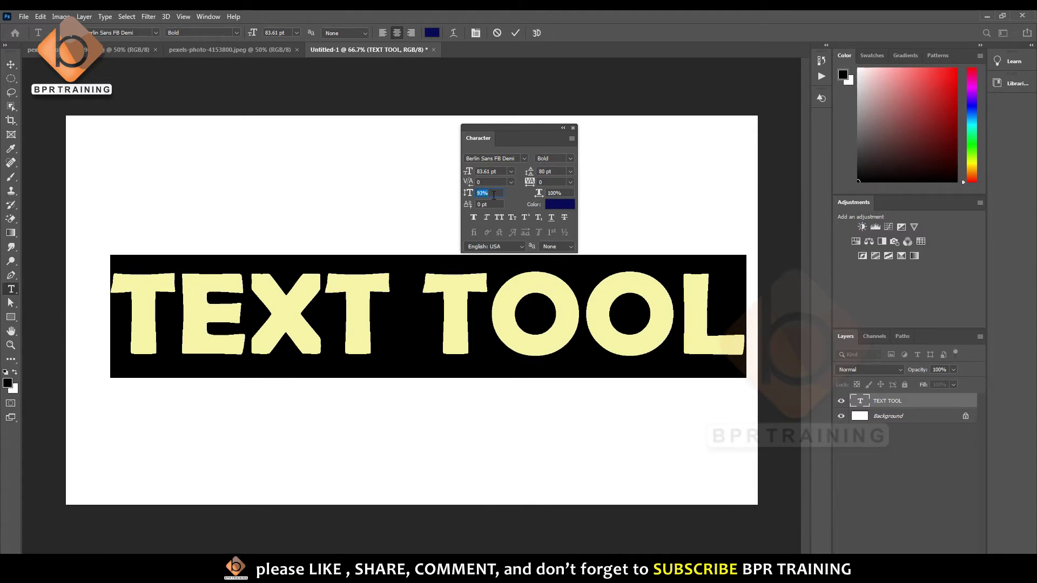
pyautogui.press('Down')
pyautogui.press('Down')
pyautogui.press('Down')
pyautogui.press('Down')
pyautogui.press('Down')
pyautogui.press('Down')
pyautogui.press('Down')
pyautogui.press('Down')
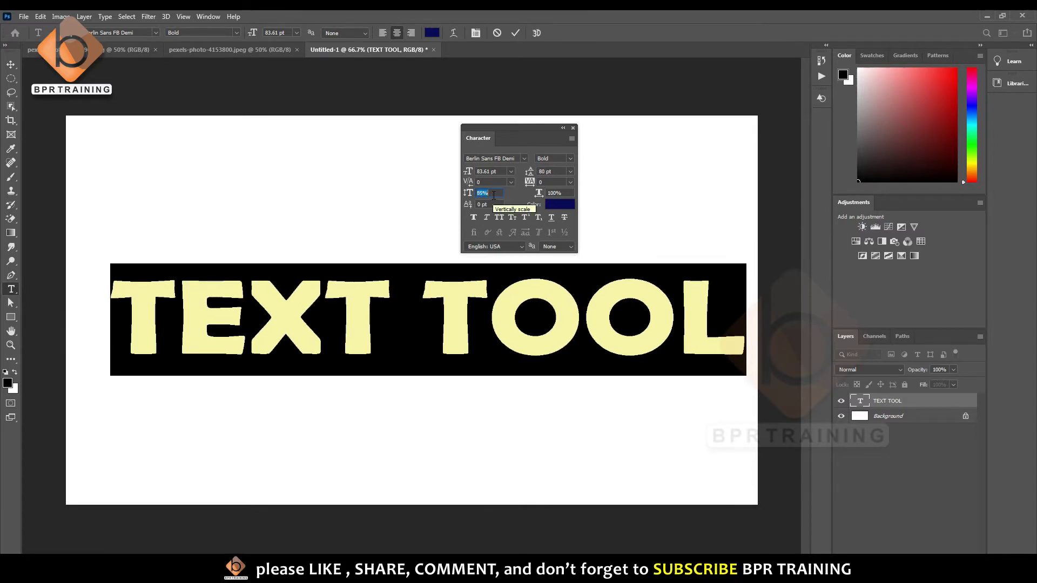
pyautogui.press('Down')
pyautogui.press('Down')
pyautogui.press('Down')
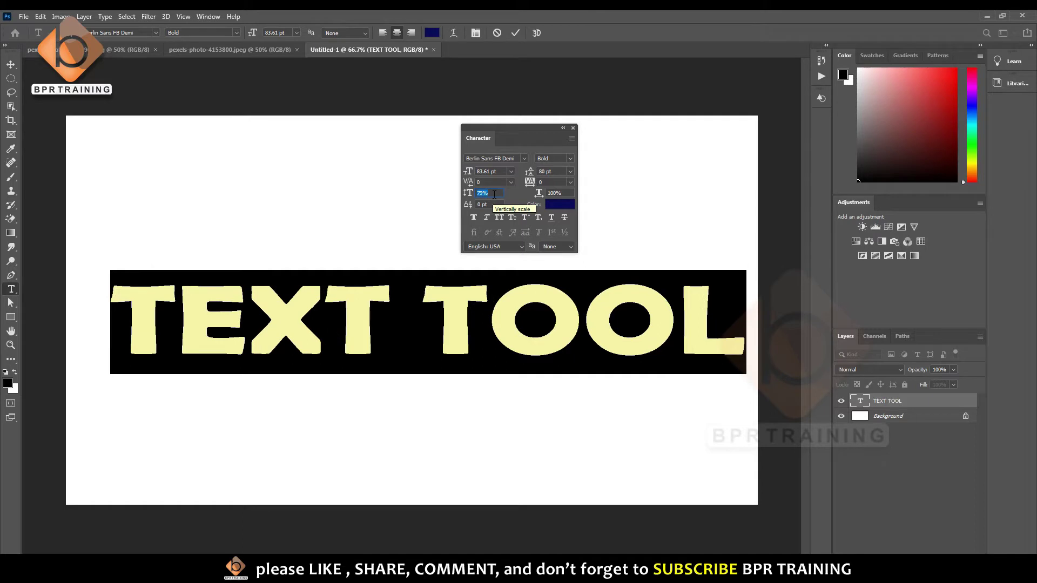
pyautogui.press('Down')
pyautogui.press('Down')
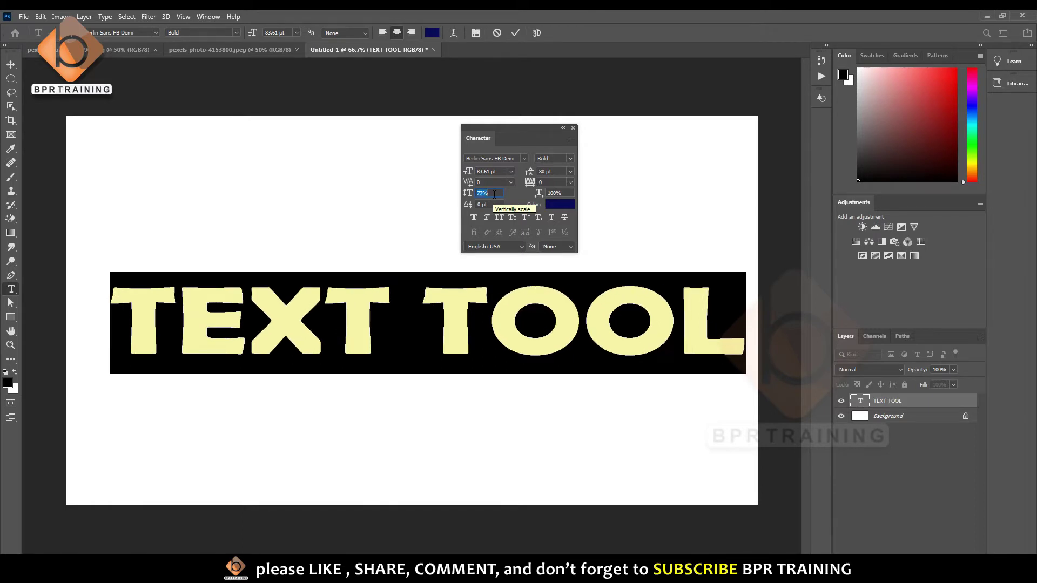
pyautogui.press('Up')
pyautogui.press('Up')
pyautogui.press('Up')
pyautogui.press('Up')
pyautogui.press('Up')
pyautogui.press('Up')
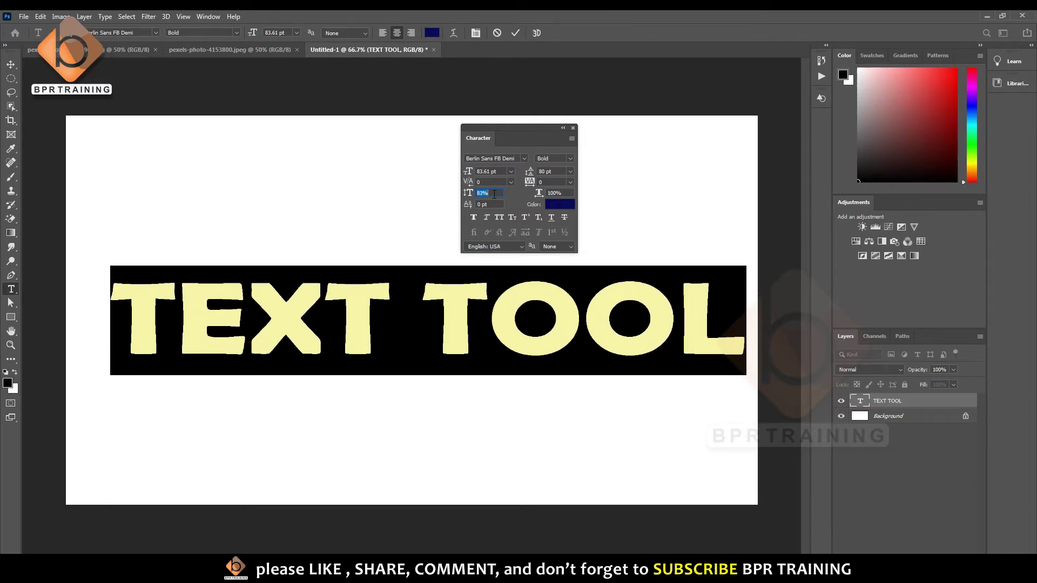
pyautogui.press('Down')
pyautogui.press('Down')
pyautogui.press('Down')
pyautogui.press('Down')
pyautogui.press('Down')
pyautogui.press('Down')
pyautogui.press('Up')
pyautogui.press('Up')
pyautogui.press('Up')
pyautogui.press('Up')
pyautogui.press('Up')
pyautogui.press('Up')
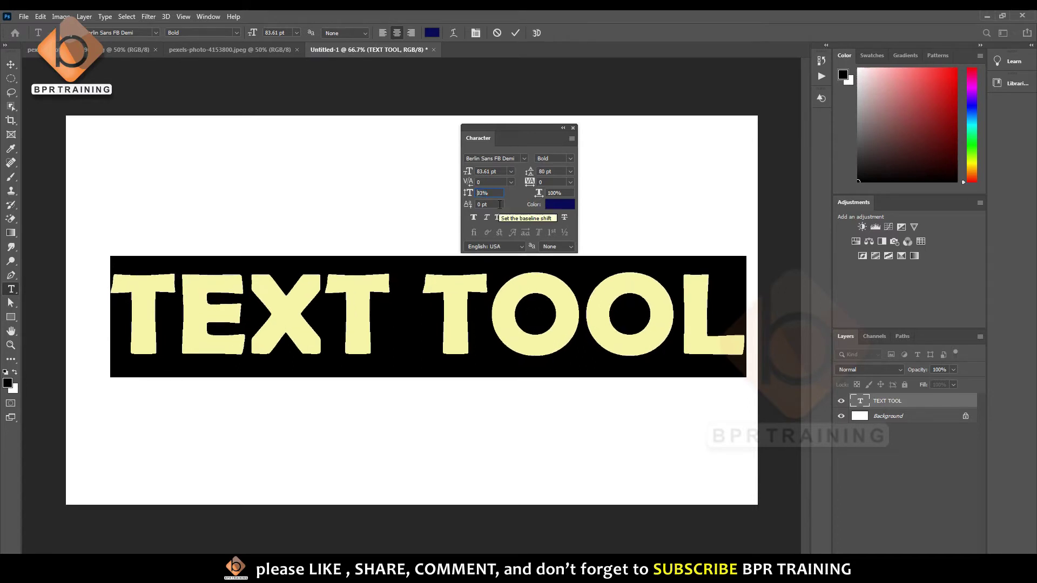
pyautogui.press('Up')
pyautogui.press('Up')
pyautogui.press('Up')
pyautogui.press('Up')
pyautogui.press('Up')
pyautogui.press('Up')
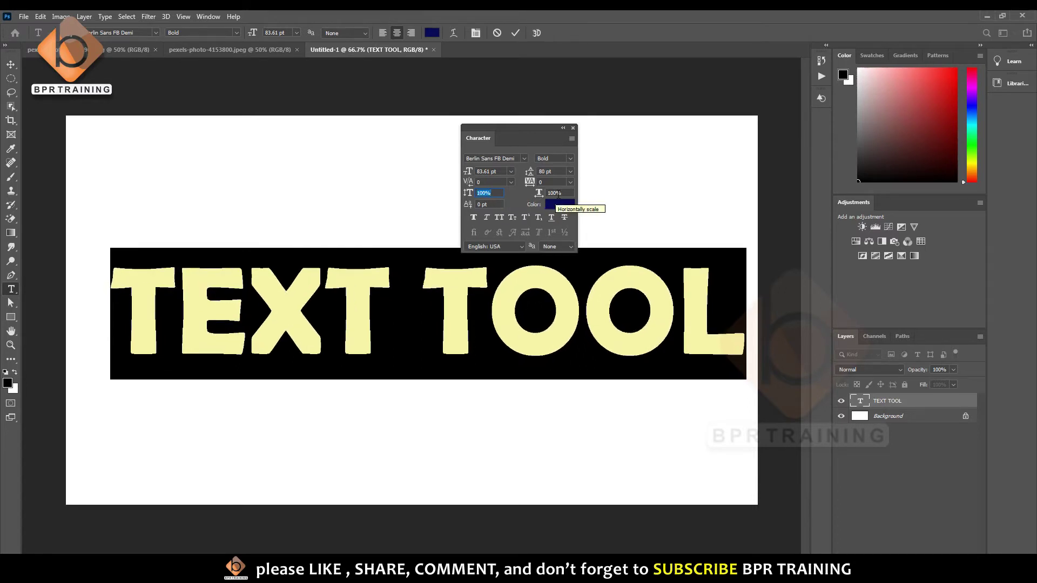
pyautogui.click(562, 193)
pyautogui.press('Down')
pyautogui.press('Down')
pyautogui.press('Down')
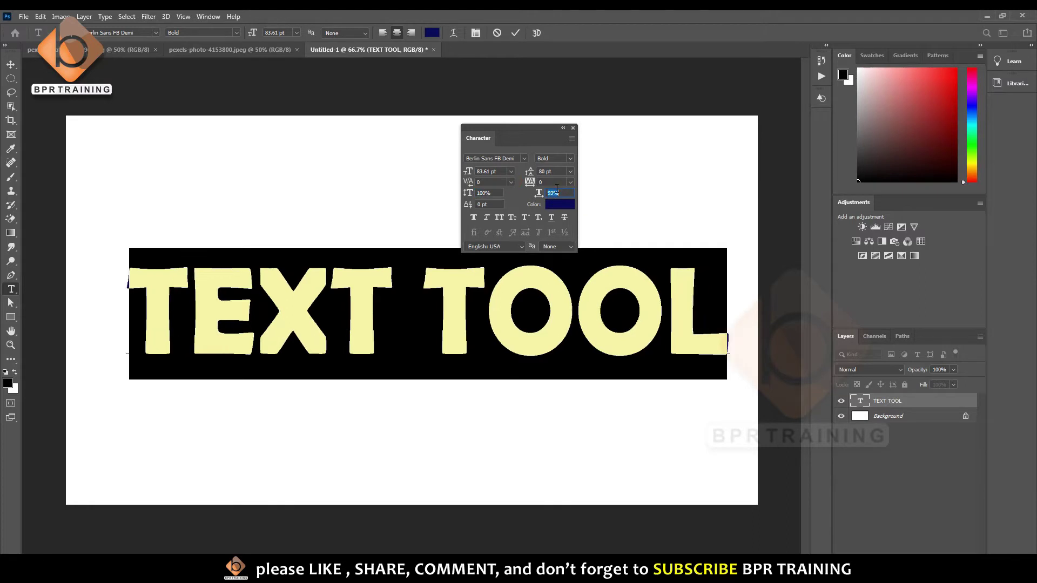
pyautogui.press('Down')
pyautogui.press('Down')
pyautogui.press('Down')
pyautogui.press('Down')
pyautogui.press('Down')
pyautogui.press('Down')
pyautogui.press('Up')
pyautogui.press('Up')
pyautogui.press('Up')
pyautogui.press('Up')
pyautogui.press('Up')
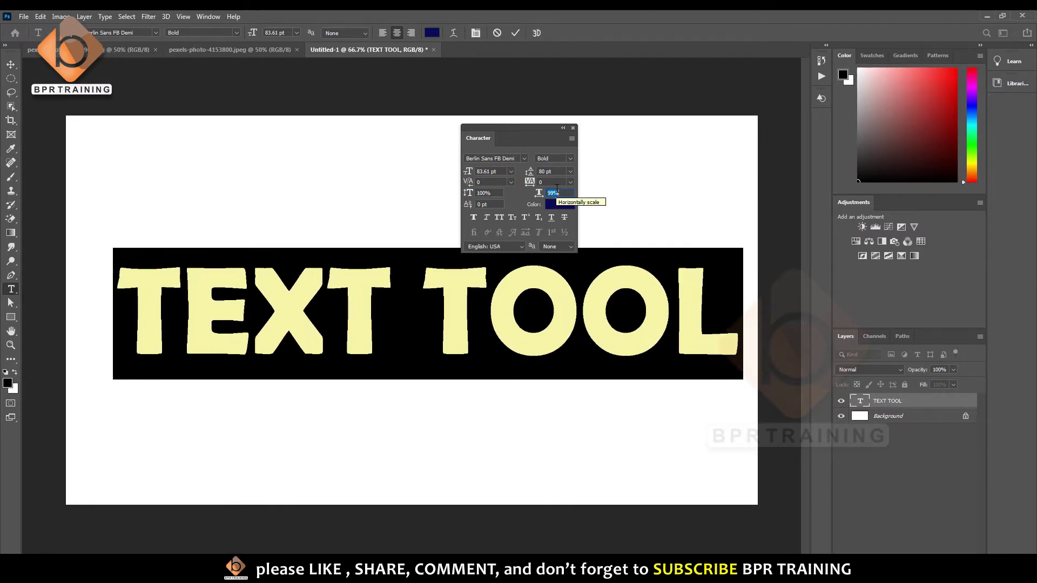
pyautogui.press('Up')
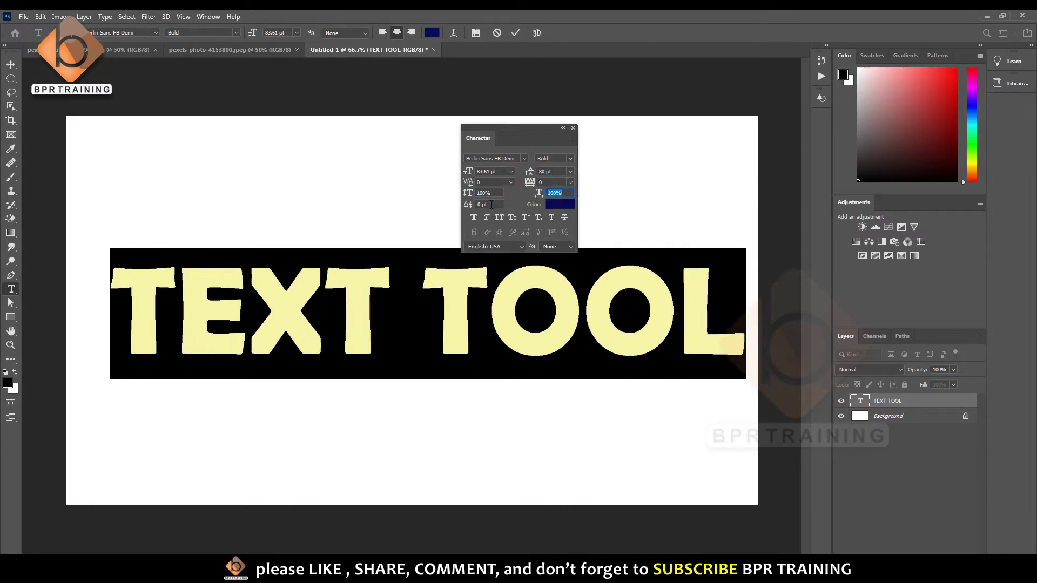
pyautogui.click(489, 204)
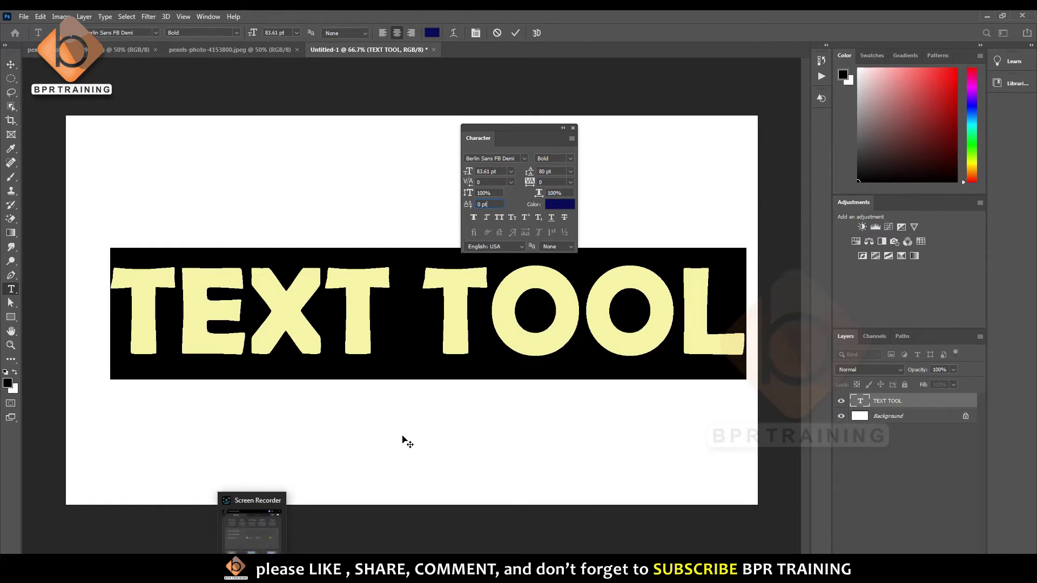
pyautogui.moveTo(525, 127); pyautogui.dragTo(539, 136)
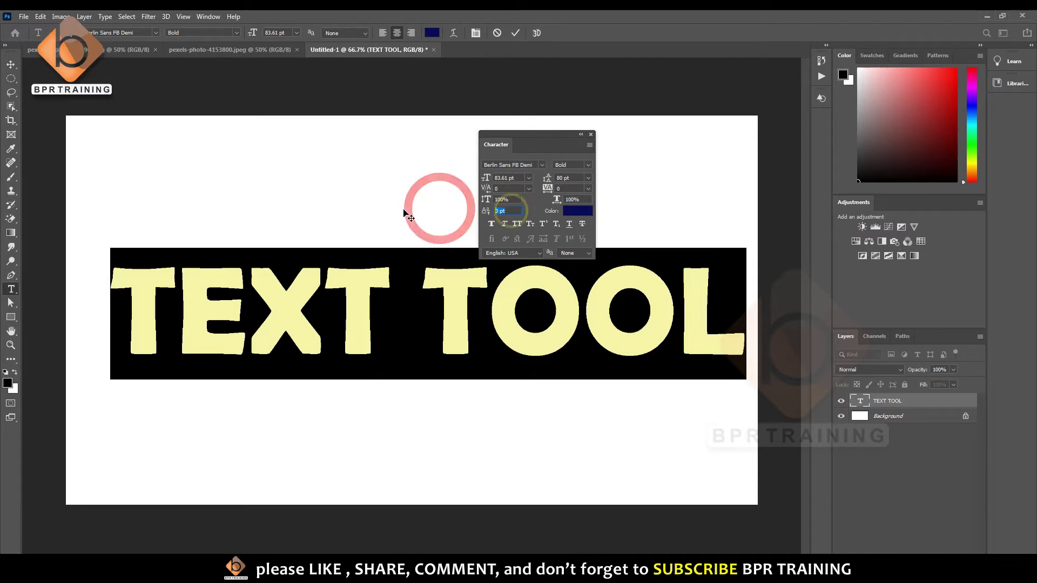
pyautogui.click(507, 212)
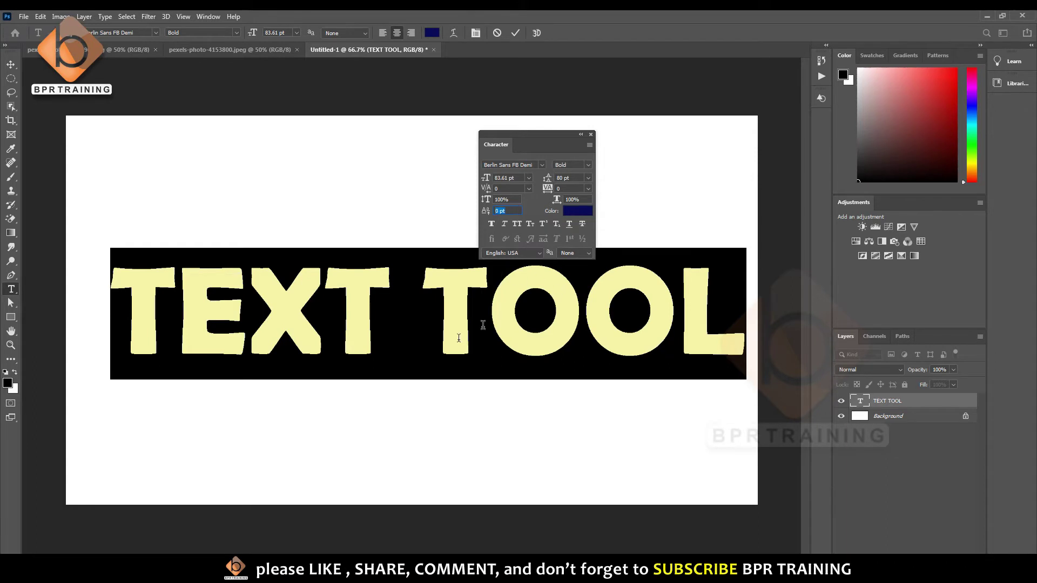
# Give the TEXT TOOL lettering a 100 pt baseline shift after trying 10 and 50 pt
pyautogui.moveTo(400, 366)
pyautogui.mouseDown()
pyautogui.moveTo(320, 375)
pyautogui.moveTo(359, 394)
pyautogui.mouseUp()
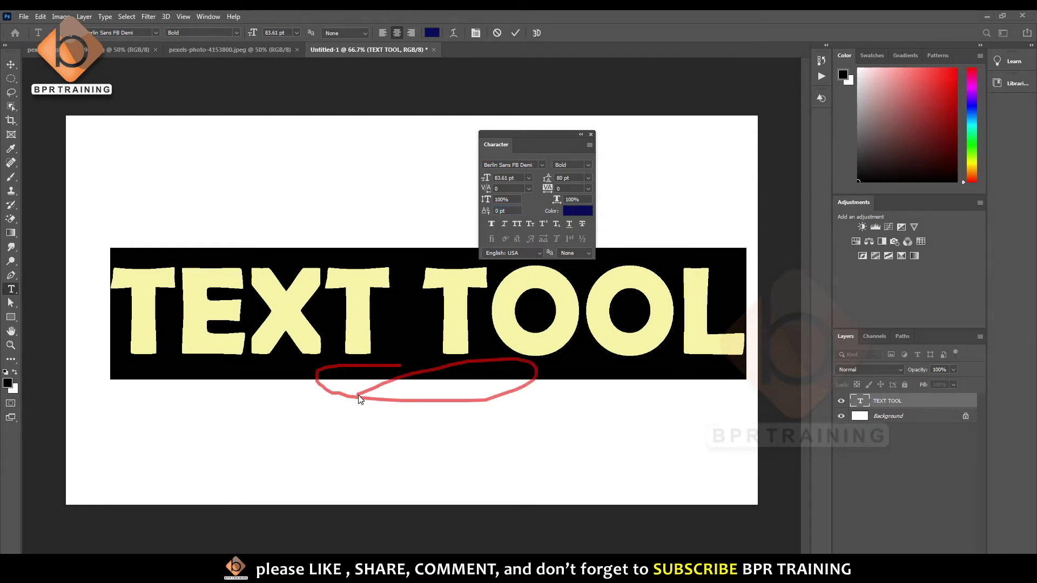
pyautogui.click(463, 370)
pyautogui.click(509, 212)
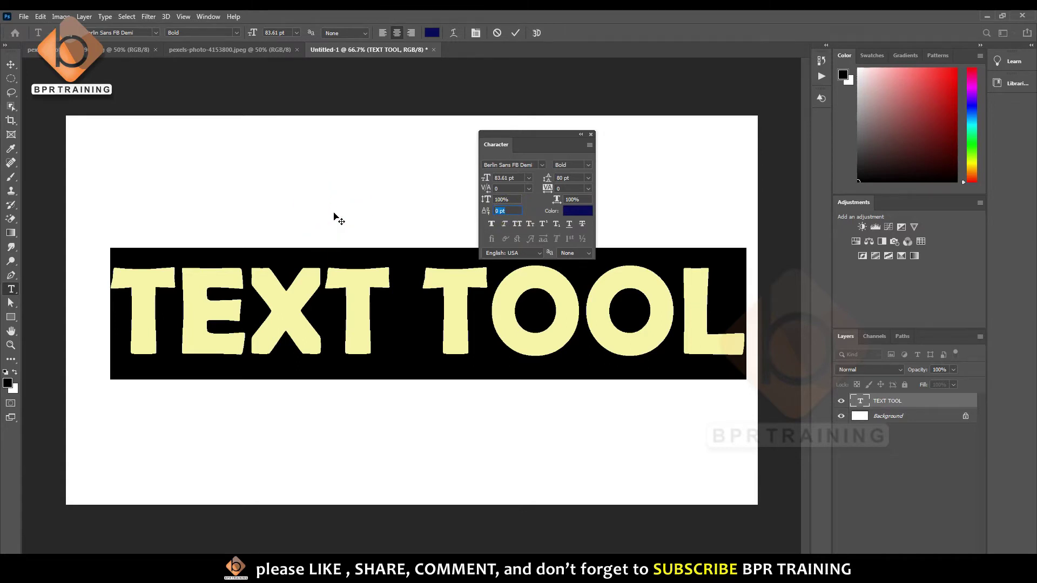
pyautogui.write('10')
pyautogui.press('Return')
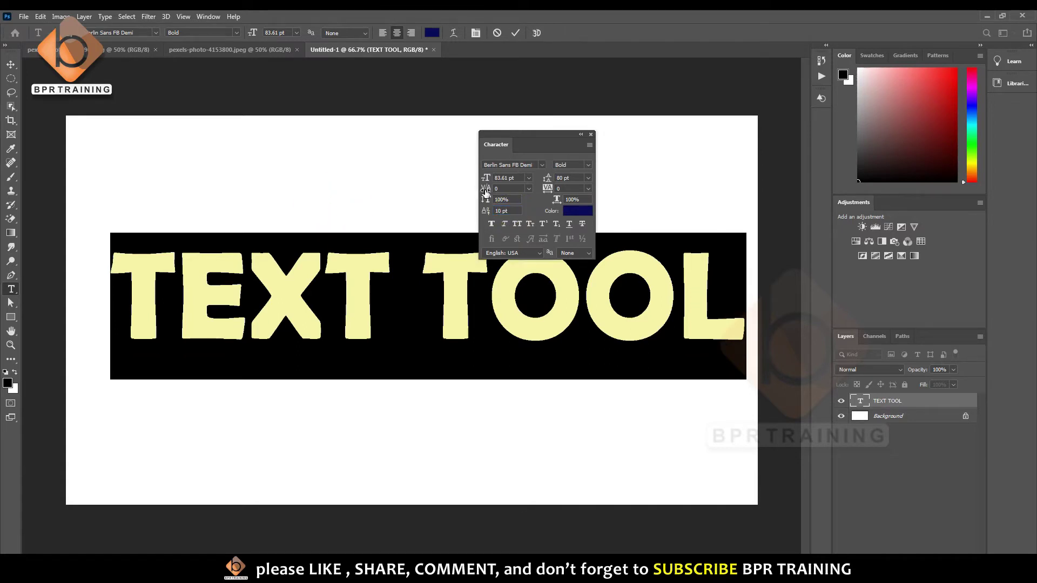
pyautogui.click(518, 211)
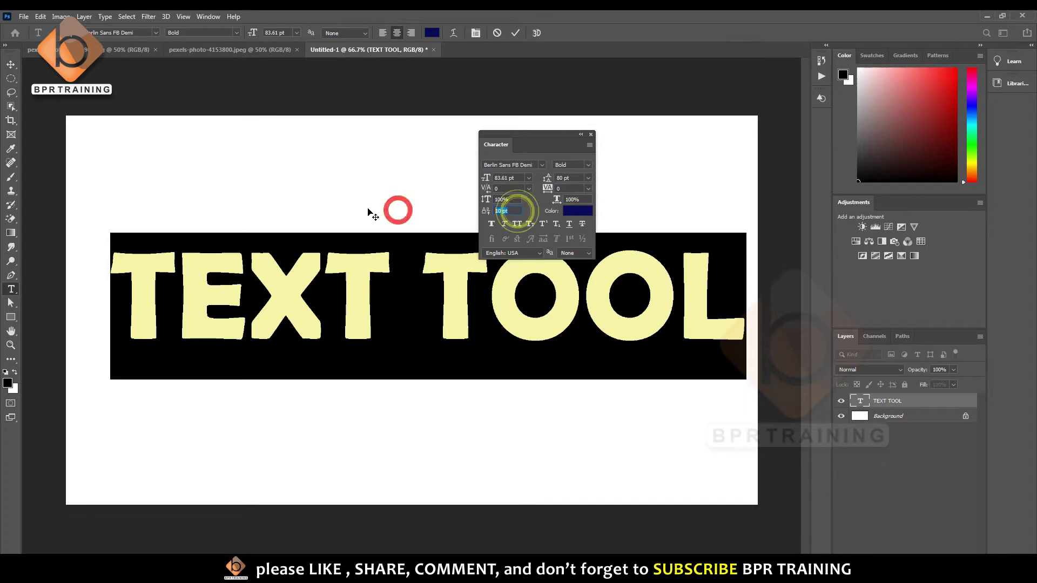
pyautogui.write('50')
pyautogui.press('Return')
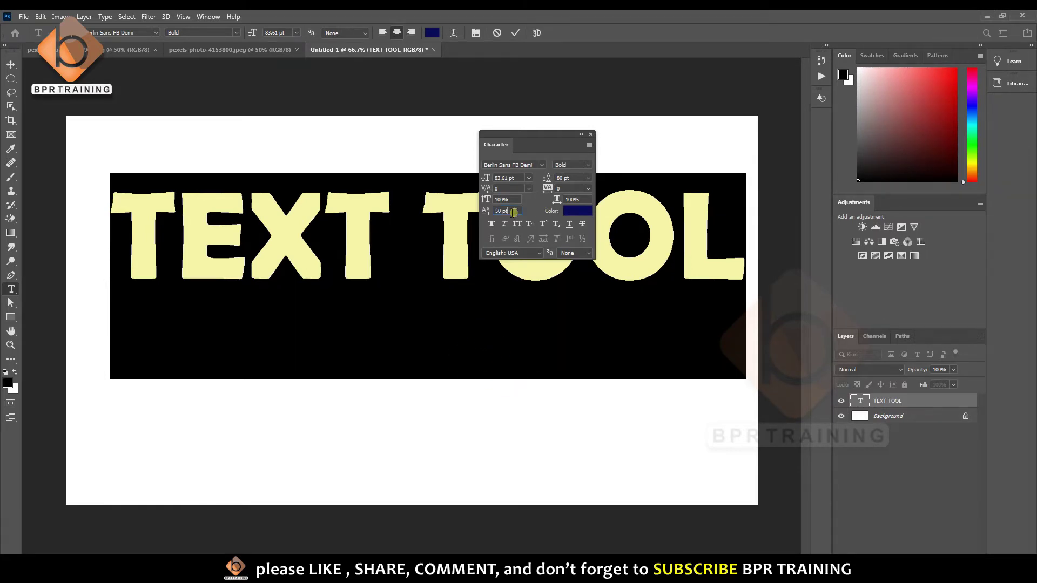
pyautogui.click(508, 210)
pyautogui.write('100')
pyautogui.press('Return')
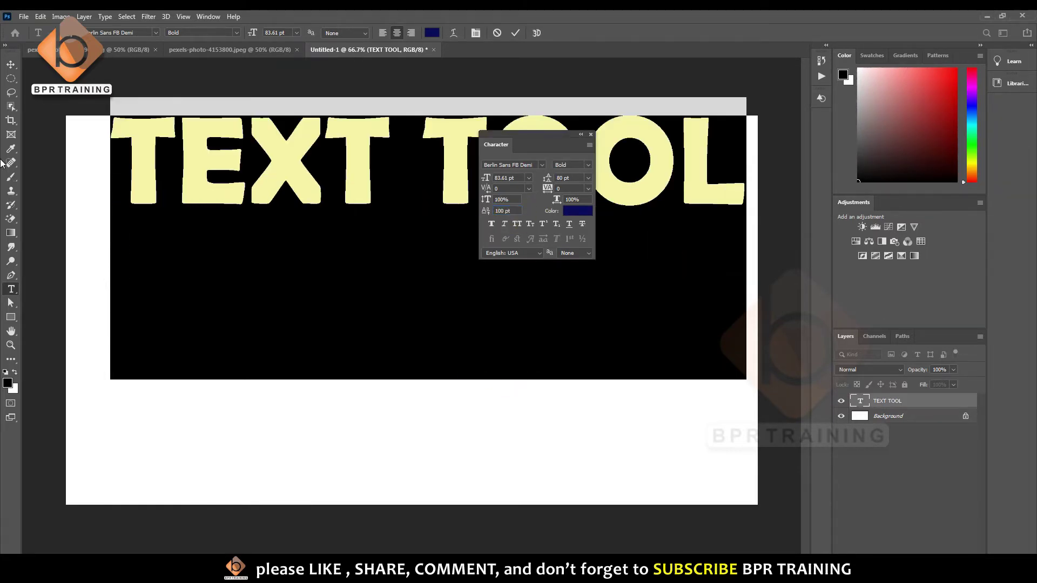
# Move the TEXT TOOL text down to the canvas middle and glance at its layer style options
pyautogui.click(11, 65)
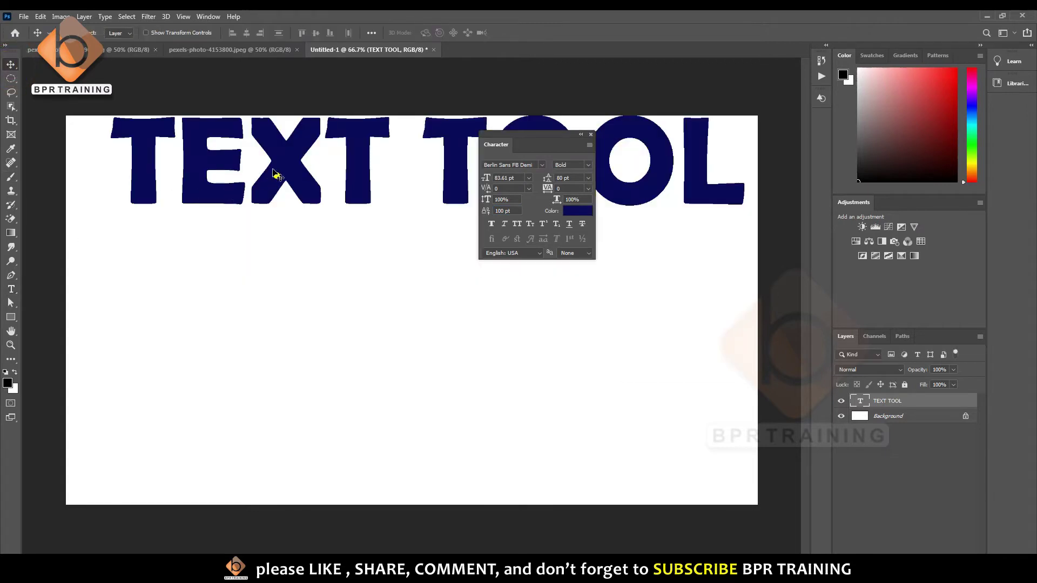
pyautogui.moveTo(276, 167); pyautogui.dragTo(290, 313)
pyautogui.hotkey('ctrl', 't')
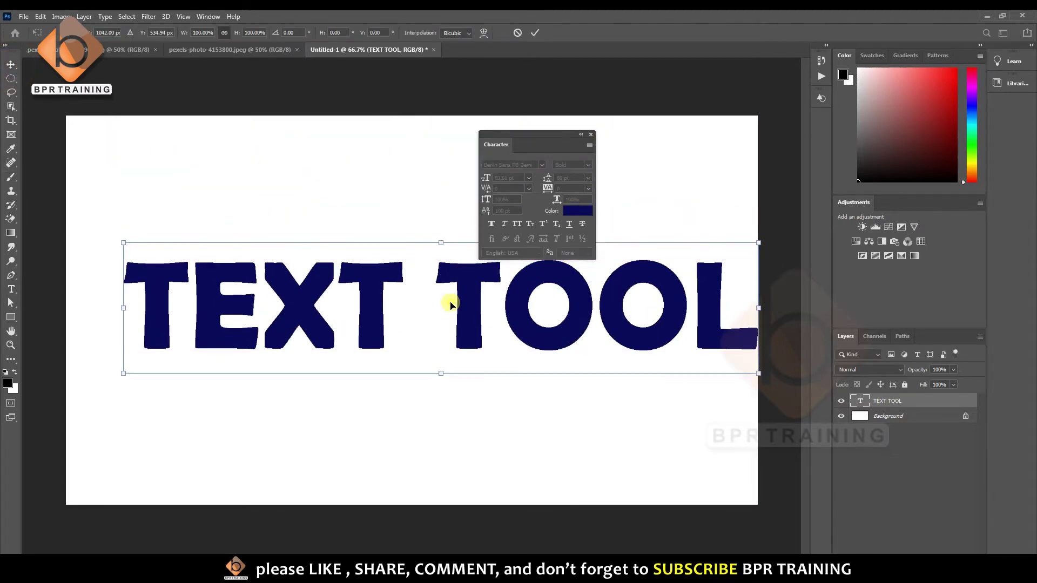
pyautogui.doubleClick(451, 303)
pyautogui.click(850, 401)
pyautogui.doubleClick(851, 400)
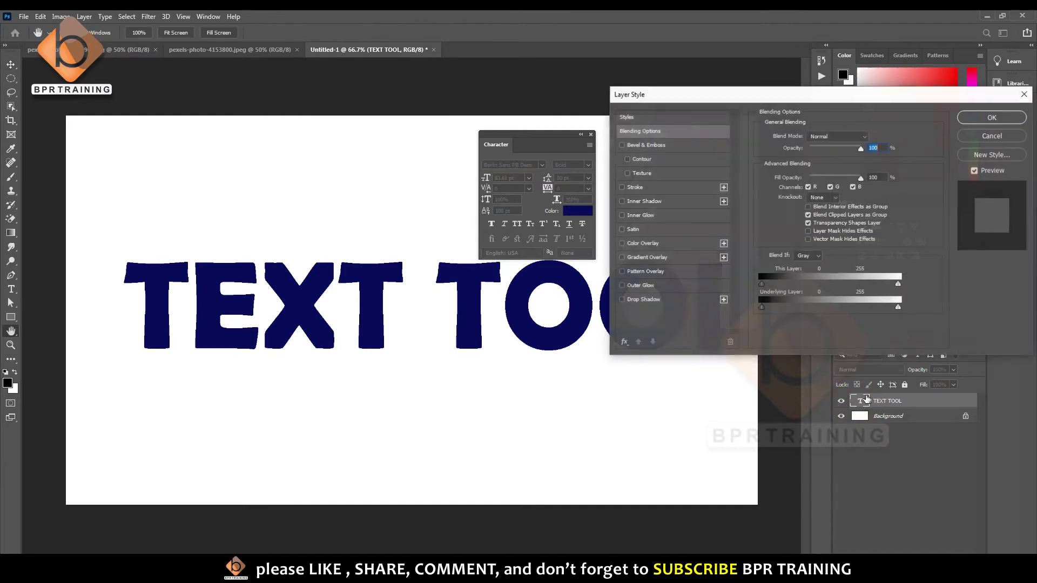
pyautogui.press('Escape')
# Reset the baseline shift to 0 pt and move the TEXT TOOL text back up to centre
pyautogui.doubleClick(863, 399)
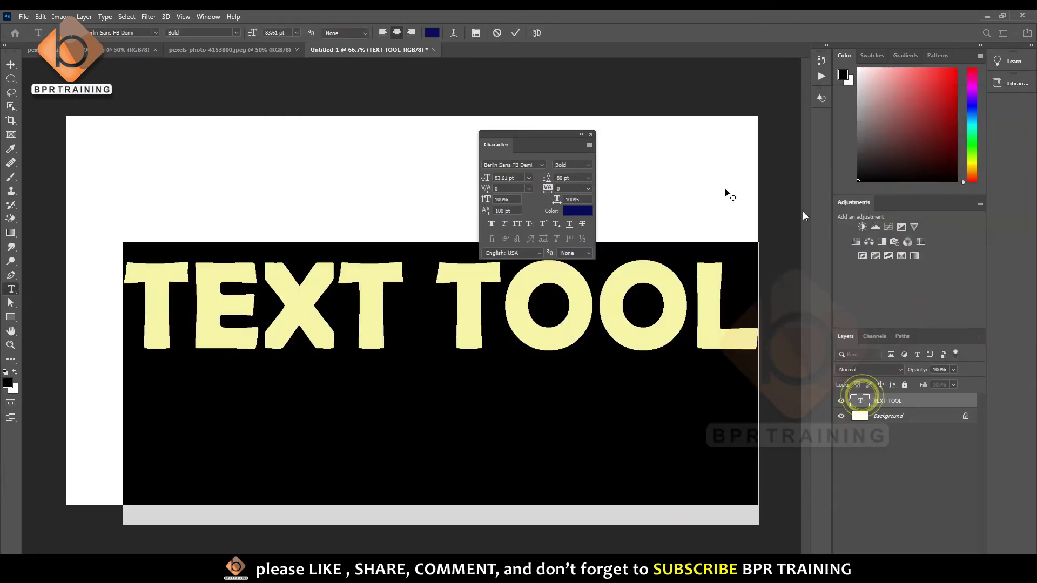
pyautogui.click(508, 211)
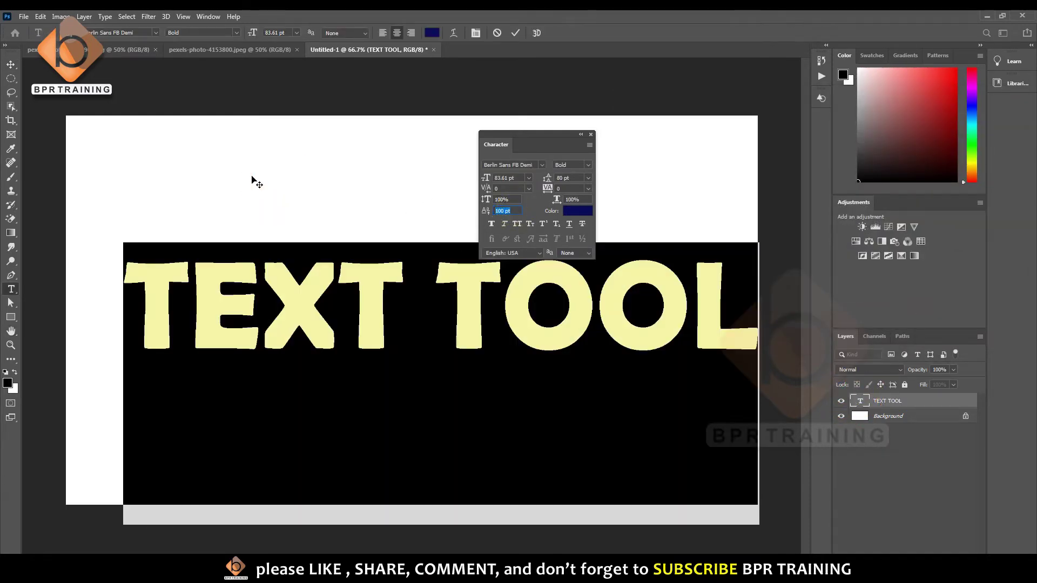
pyautogui.write('0')
pyautogui.press('Return')
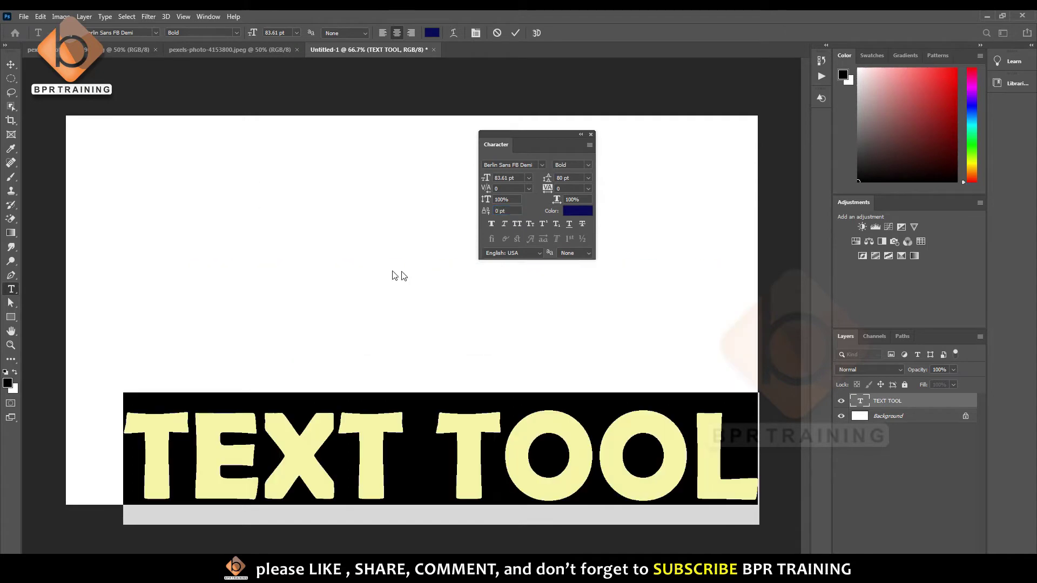
pyautogui.click(11, 64)
pyautogui.moveTo(424, 398)
pyautogui.mouseDown()
pyautogui.moveTo(394, 248)
pyautogui.moveTo(409, 262)
pyautogui.mouseUp()
# Recolour the TEXT TOOL lettering from navy to dark red, after trying greens
pyautogui.click(11, 289)
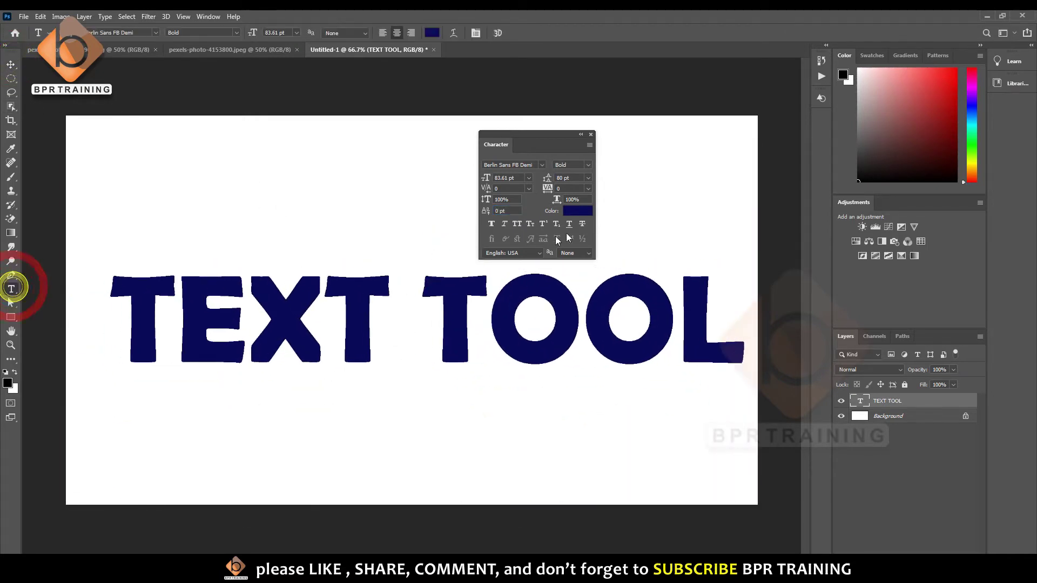
pyautogui.click(581, 211)
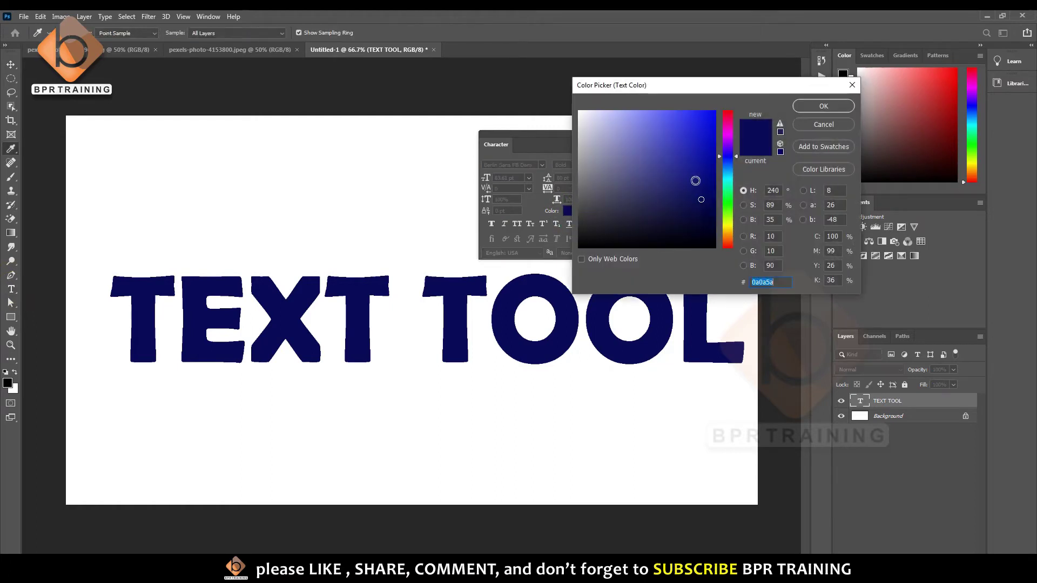
pyautogui.moveTo(728, 156); pyautogui.dragTo(728, 212)
pyautogui.click(715, 112)
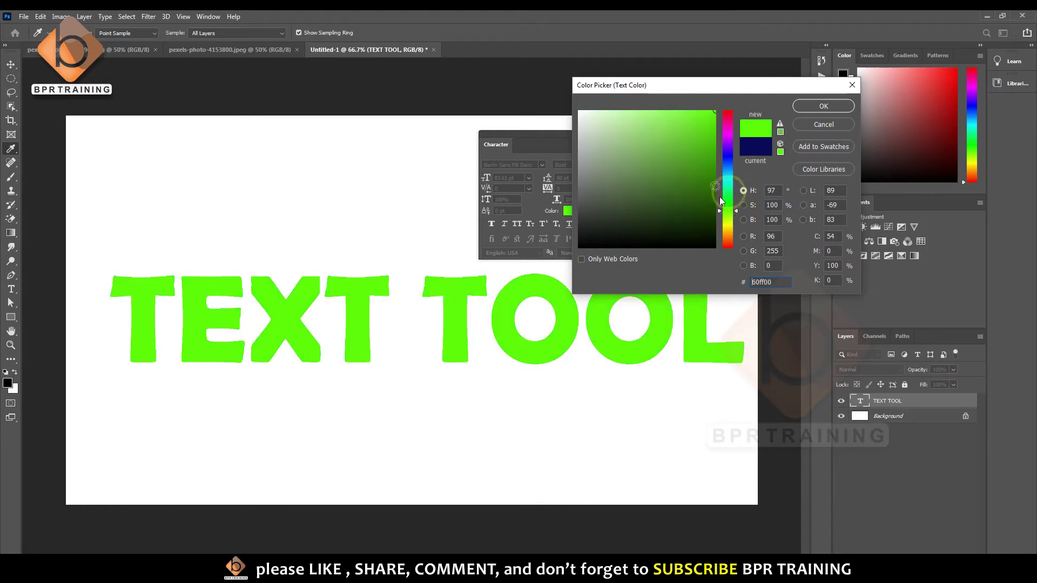
pyautogui.moveTo(694, 169)
pyautogui.mouseDown()
pyautogui.moveTo(715, 170)
pyautogui.moveTo(728, 111)
pyautogui.mouseUp()
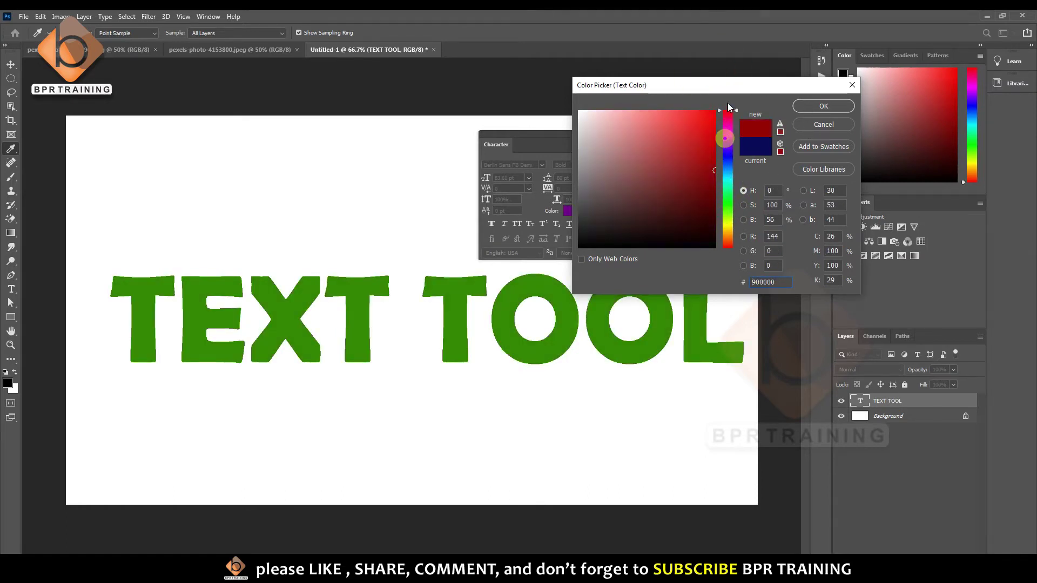
pyautogui.click(809, 106)
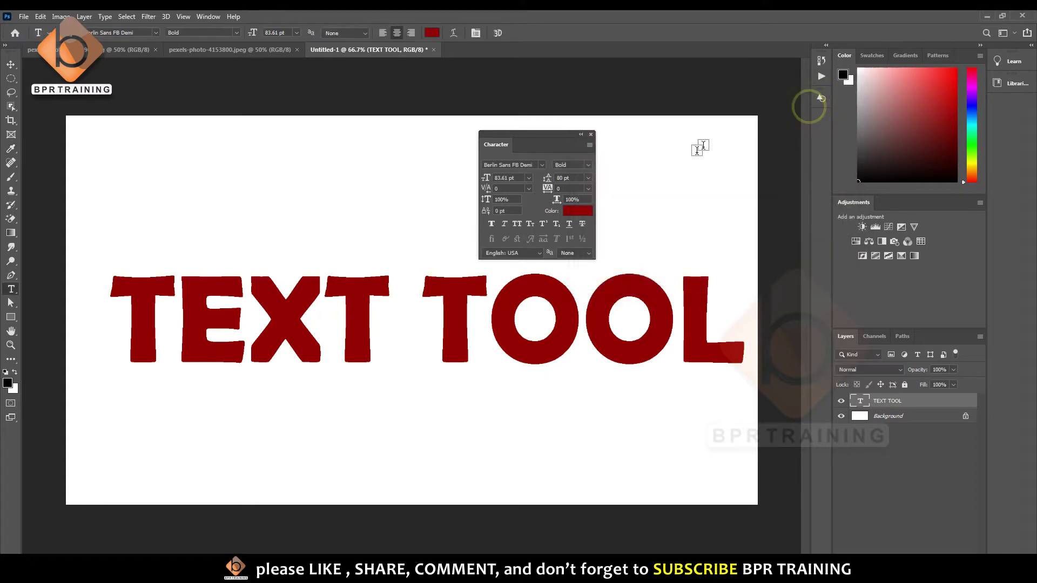
pyautogui.click(492, 223)
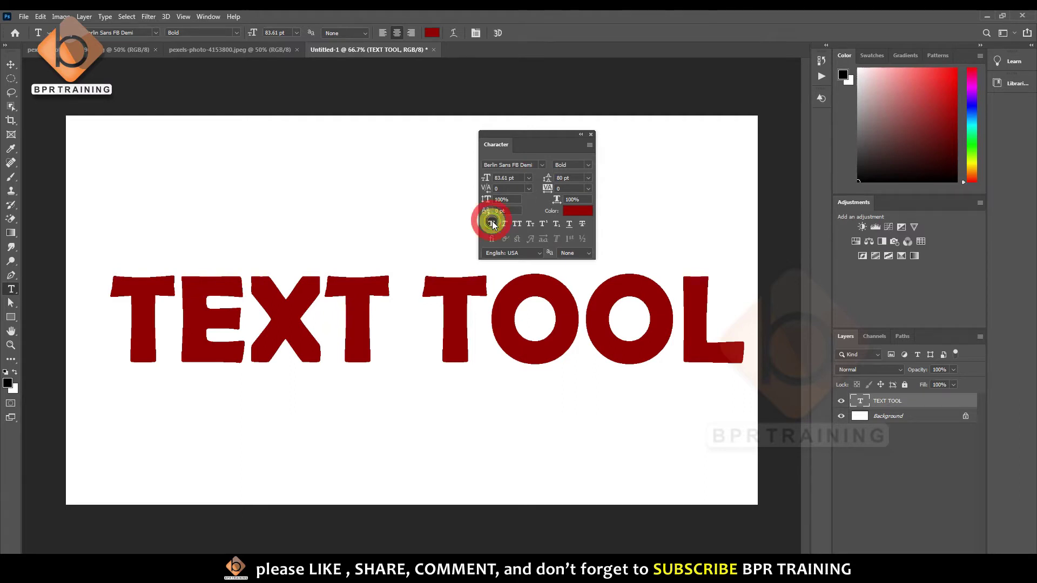
pyautogui.click(492, 223)
pyautogui.click(505, 224)
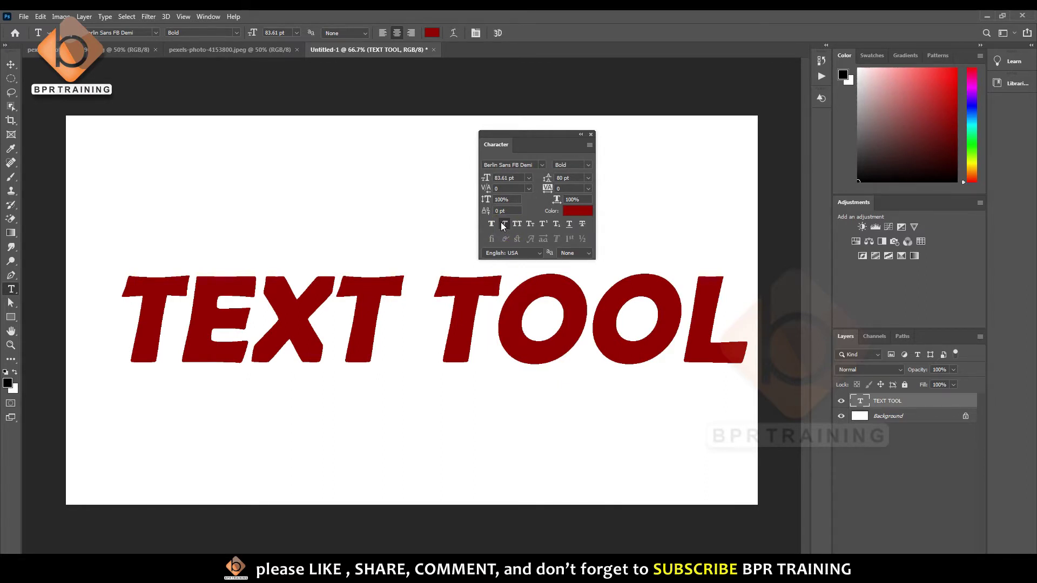
pyautogui.click(501, 223)
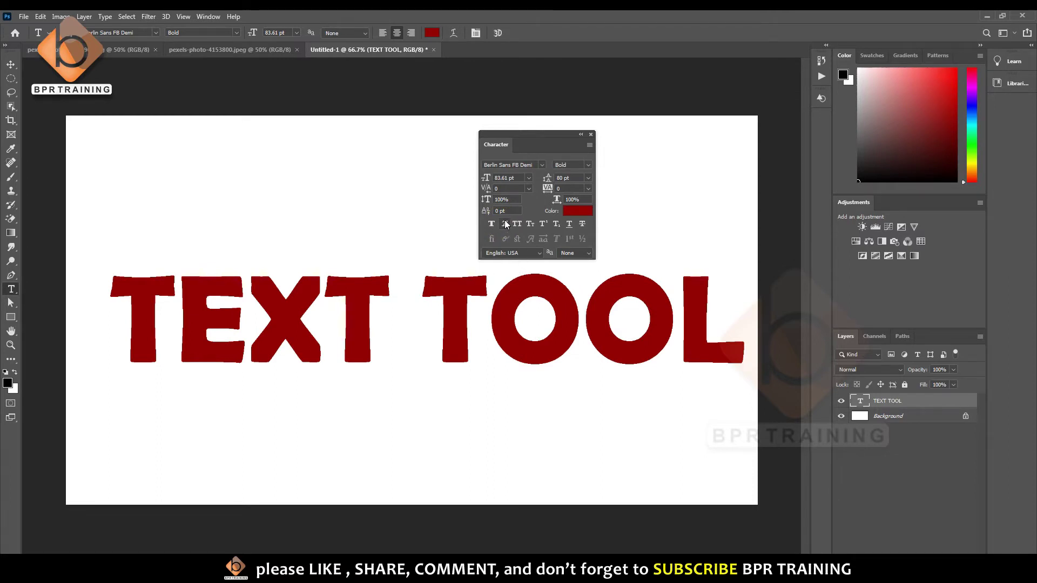
pyautogui.click(234, 33)
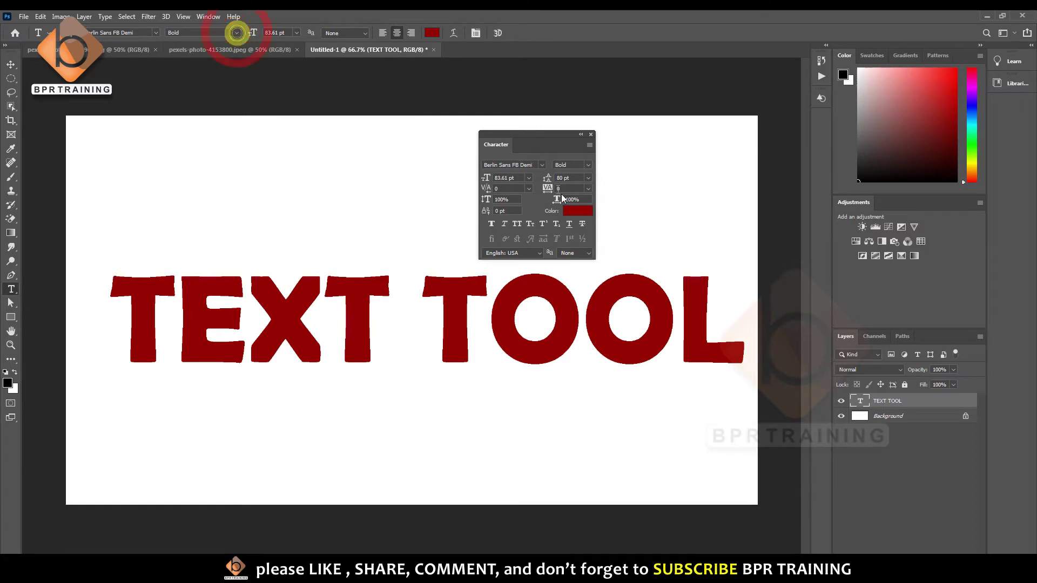
pyautogui.click(515, 225)
pyautogui.click(516, 226)
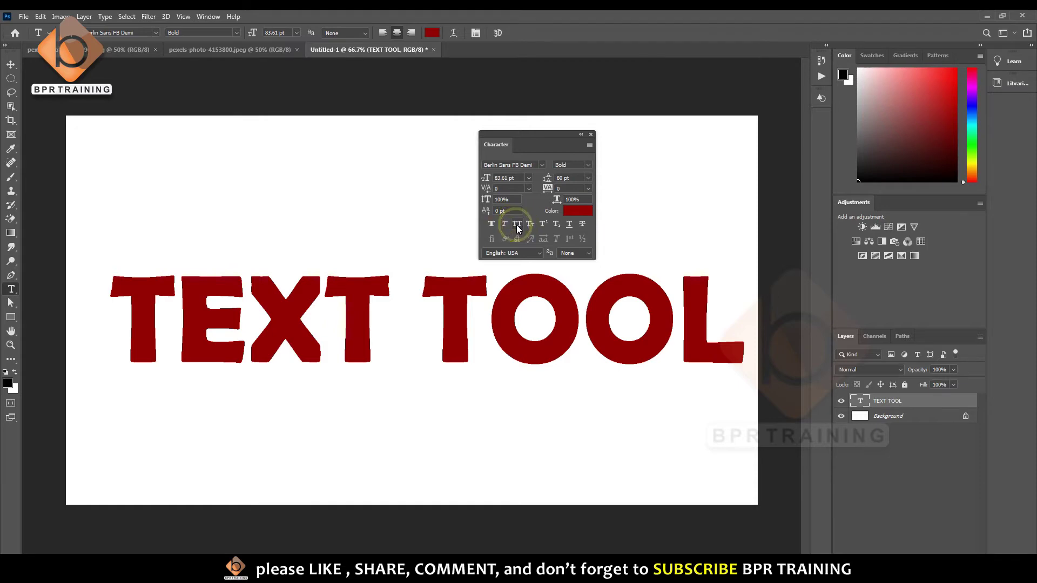
# Set the TEXT TOOL lettering in the Arial Black font
pyautogui.click(101, 33)
pyautogui.write('al')
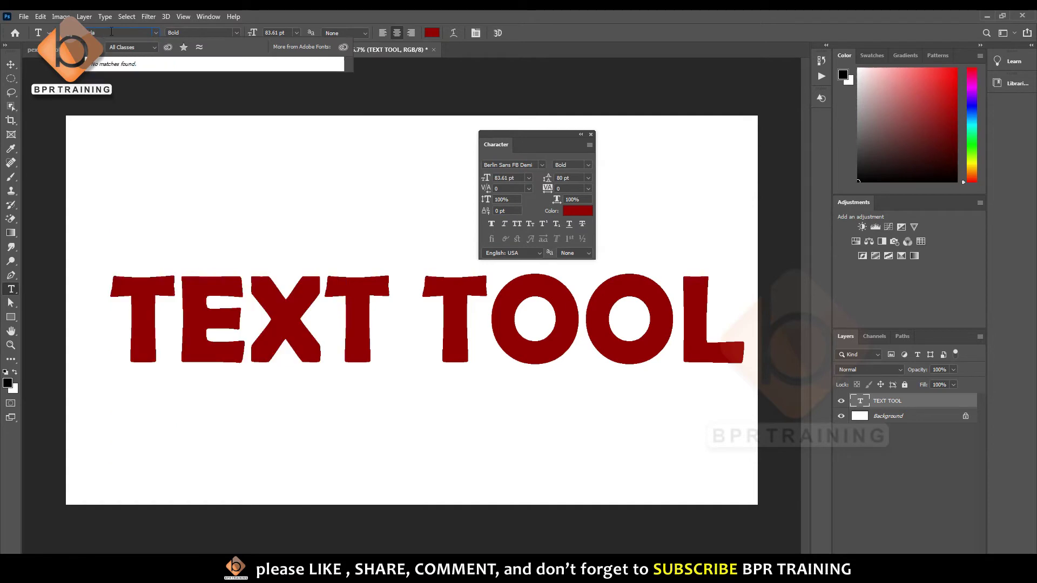
pyautogui.press('BackSpace')
pyautogui.press('BackSpace')
pyautogui.write('Arial')
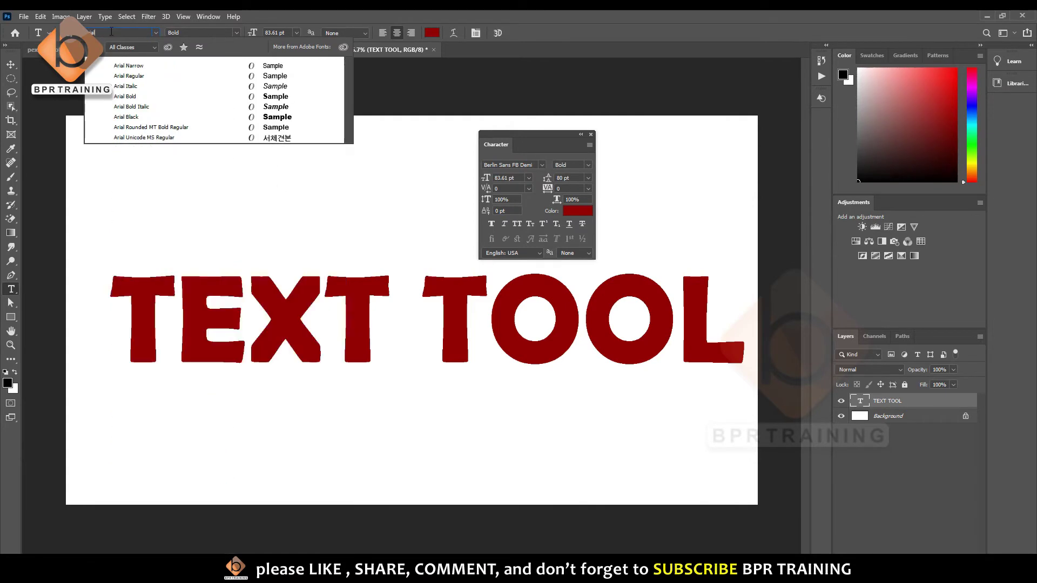
pyautogui.click(169, 117)
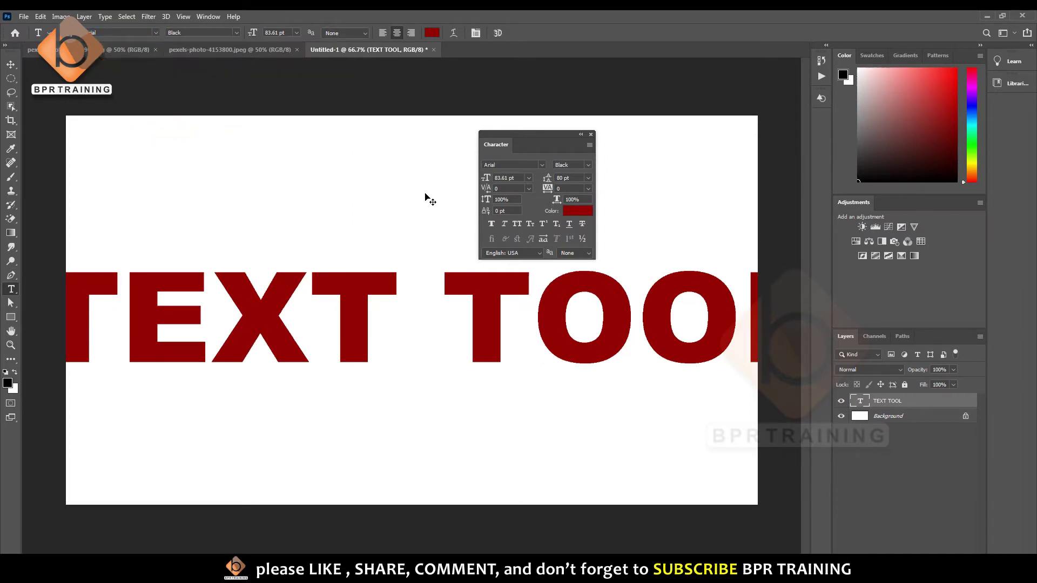
# Scale the text down to 62.22 pt so it fits within the canvas width
pyautogui.hotkey('ctrl', 't')
pyautogui.hotkey('ctrl', '-')
pyautogui.moveTo(721, 268); pyautogui.dragTo(642, 290)
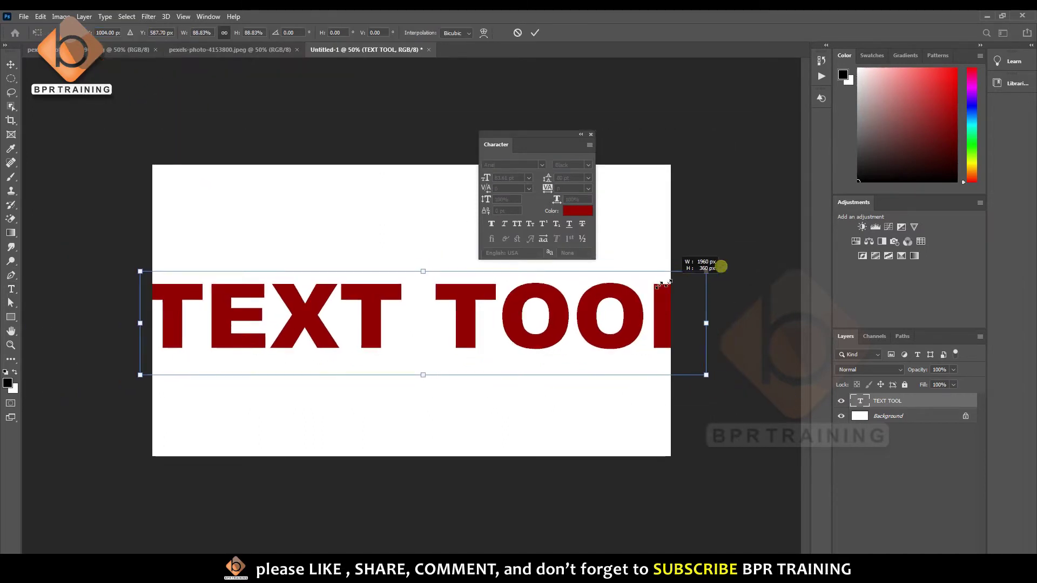
pyautogui.doubleClick(529, 317)
pyautogui.hotkey('ctrl', '+')
pyautogui.click(411, 313)
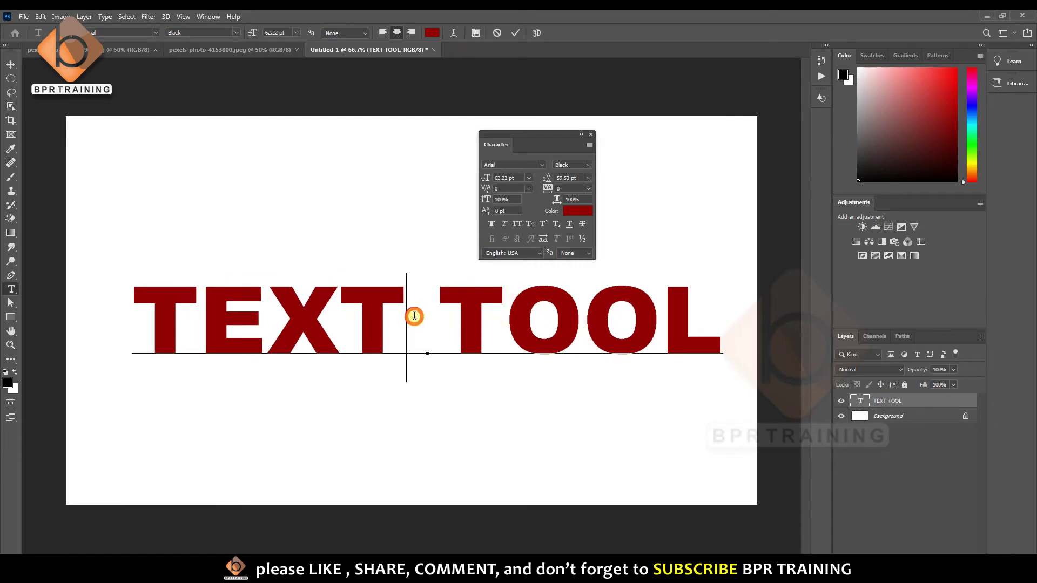
pyautogui.hotkey('ctrl', 'a')
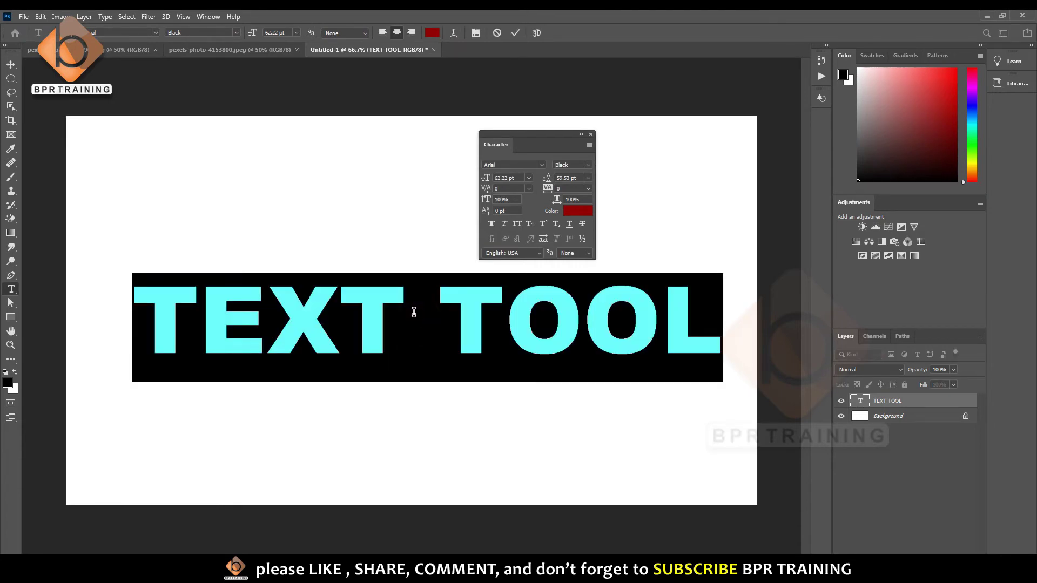
# Retype the lettering as 'tEXT tOOL' with lowercase initials and commit the edit
pyautogui.write('T')
pyautogui.press('BackSpace')
pyautogui.write('t')
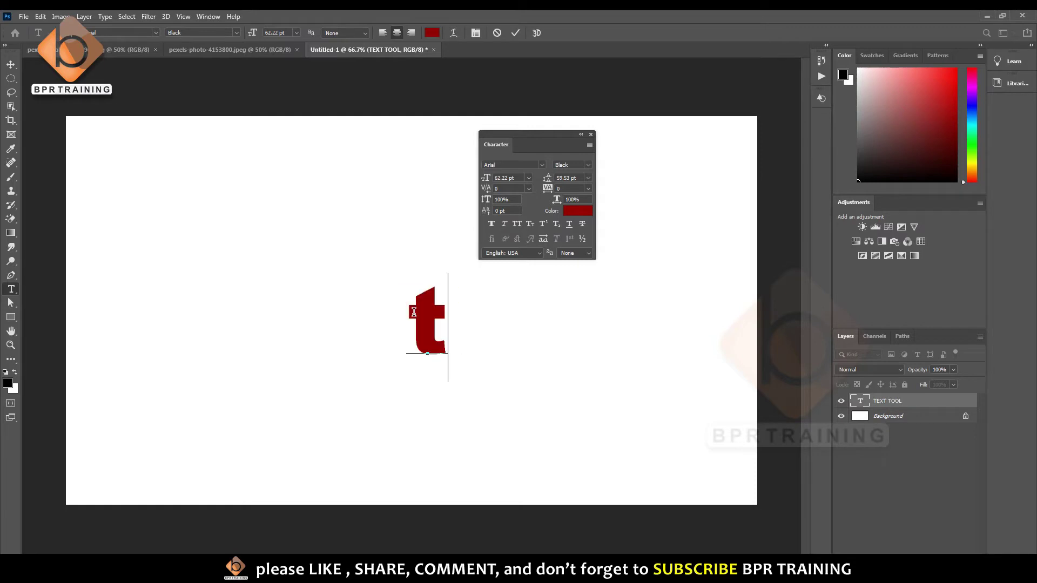
pyautogui.write('EXT ')
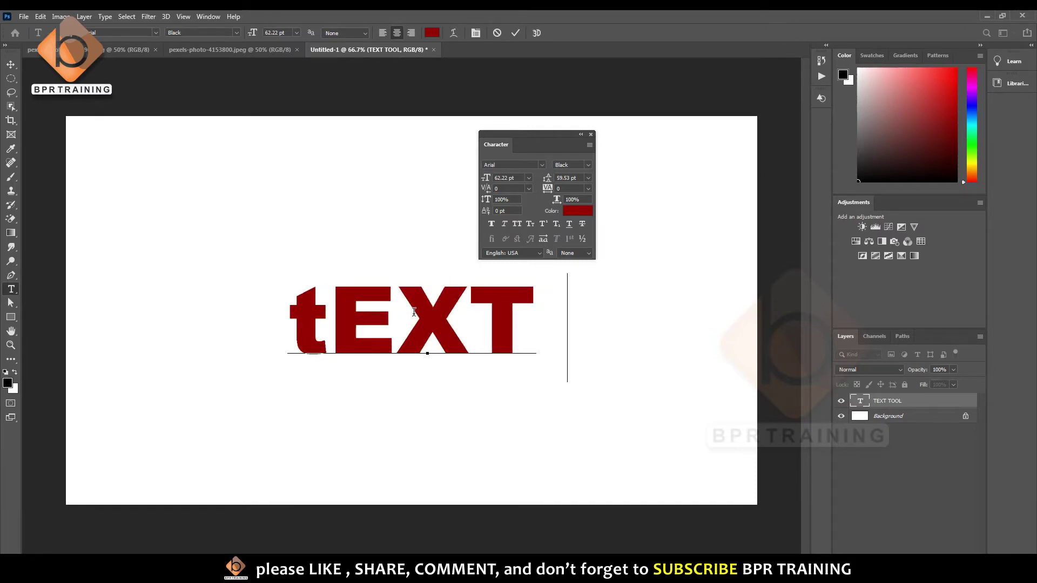
pyautogui.write('tOO')
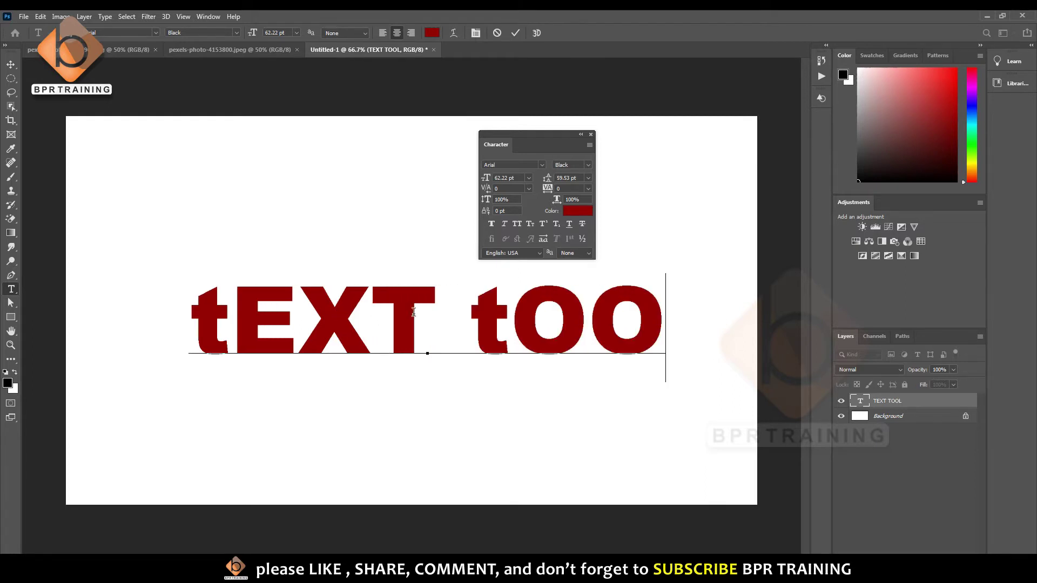
pyautogui.write('L')
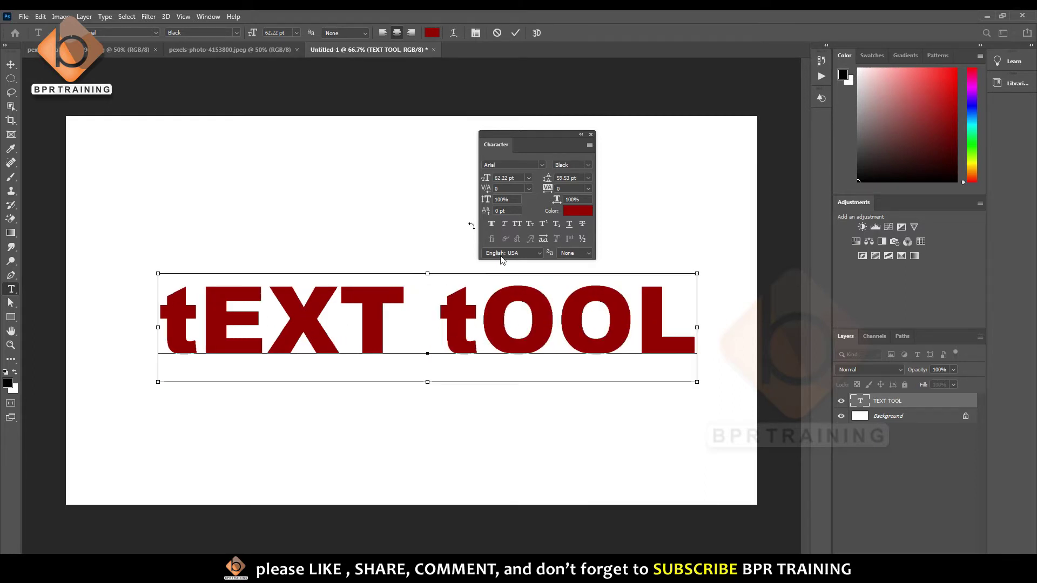
pyautogui.click(11, 64)
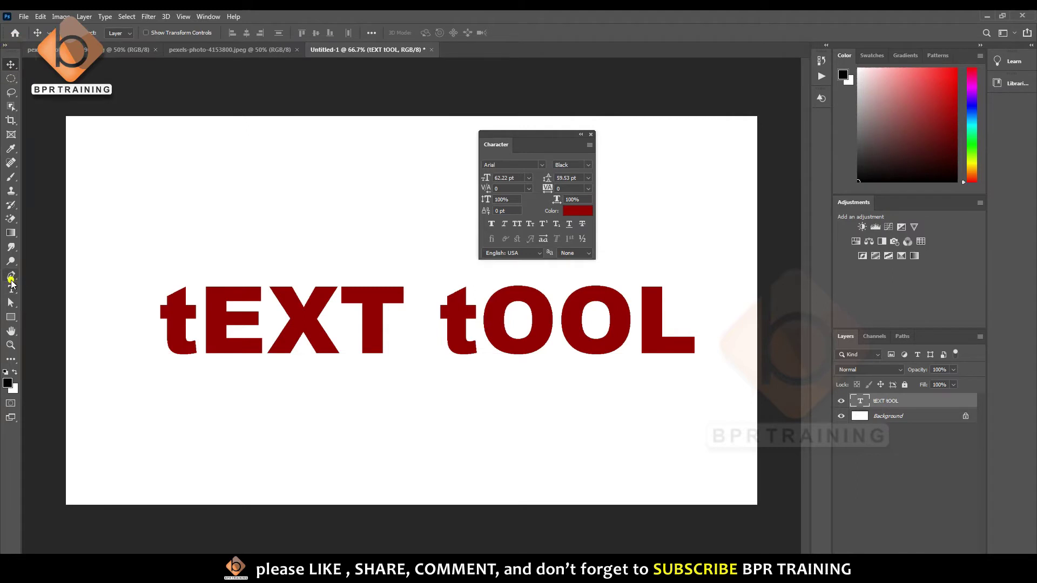
pyautogui.click(11, 289)
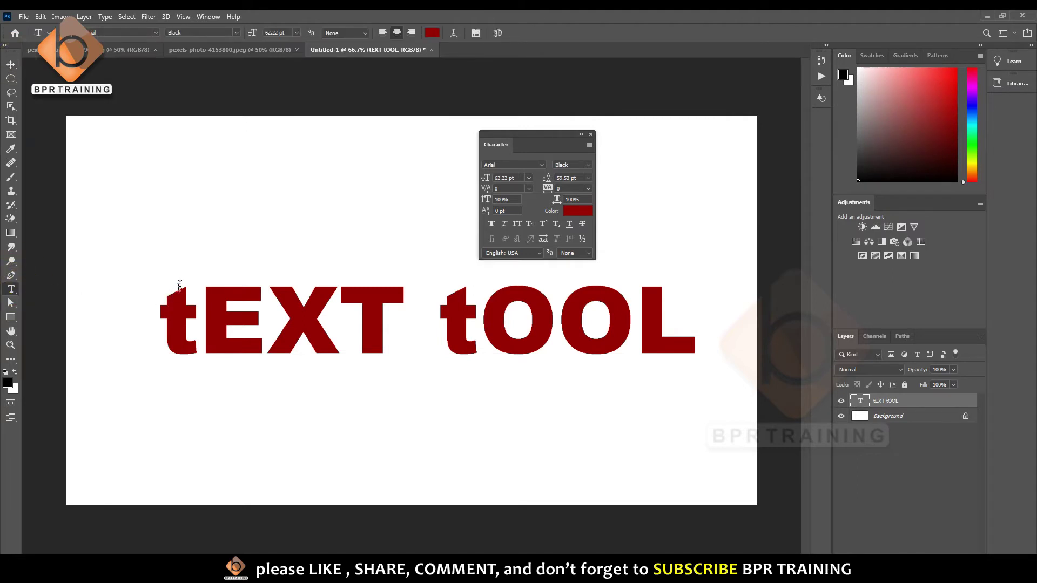
pyautogui.moveTo(180, 258); pyautogui.dragTo(193, 263)
pyautogui.moveTo(469, 265); pyautogui.dragTo(486, 359)
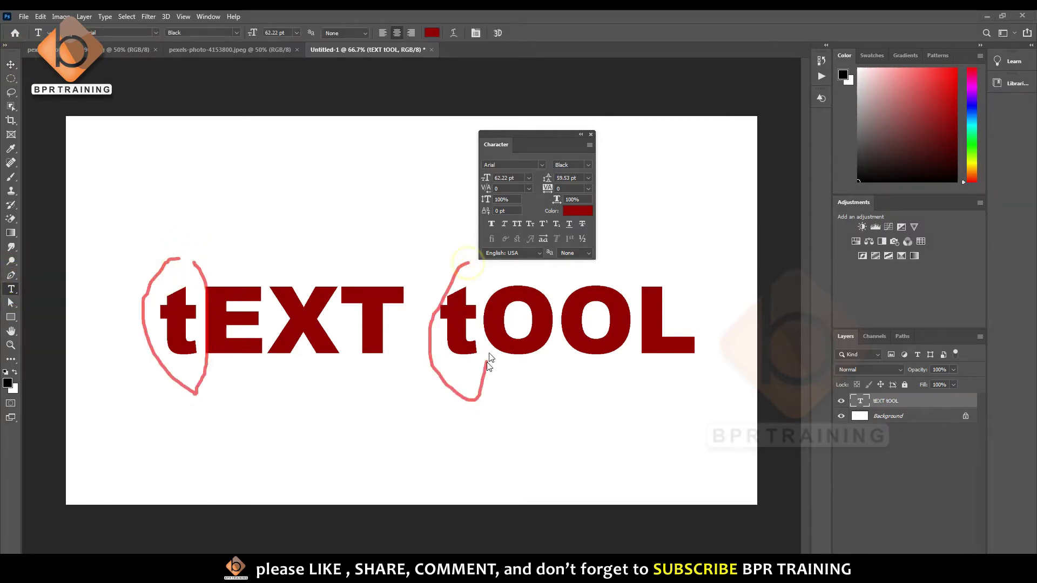
pyautogui.click(382, 301)
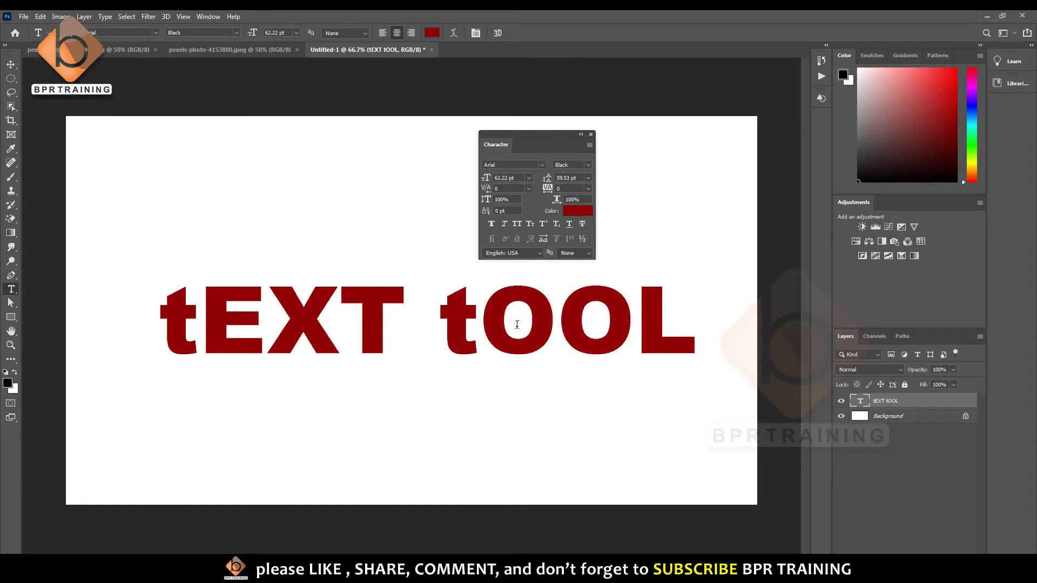
# Compare All Caps and Small Caps on the tEXT tOOL lettering, leaving both off
pyautogui.click(517, 225)
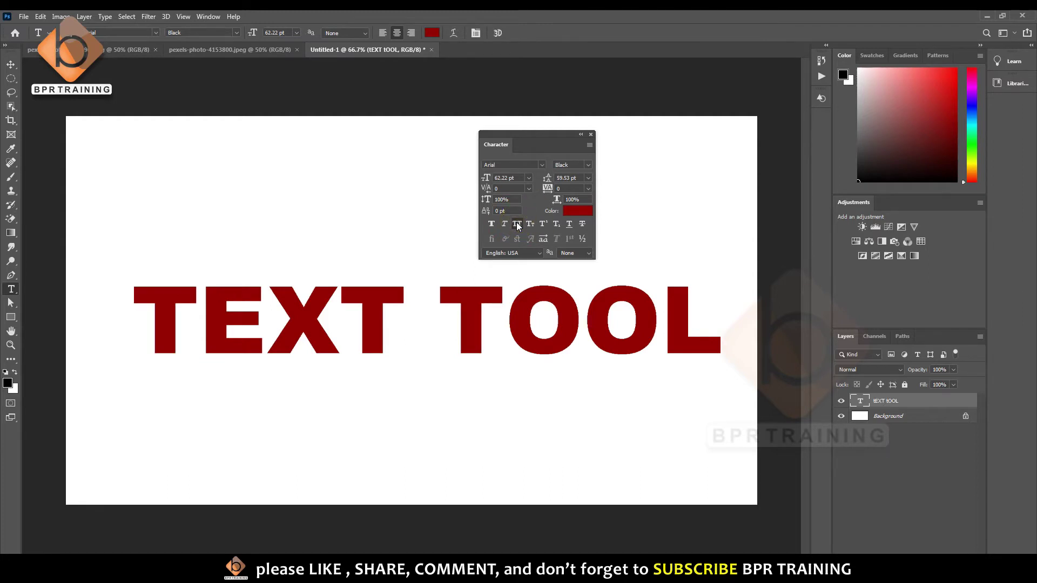
pyautogui.click(516, 224)
pyautogui.click(517, 224)
pyautogui.click(517, 224)
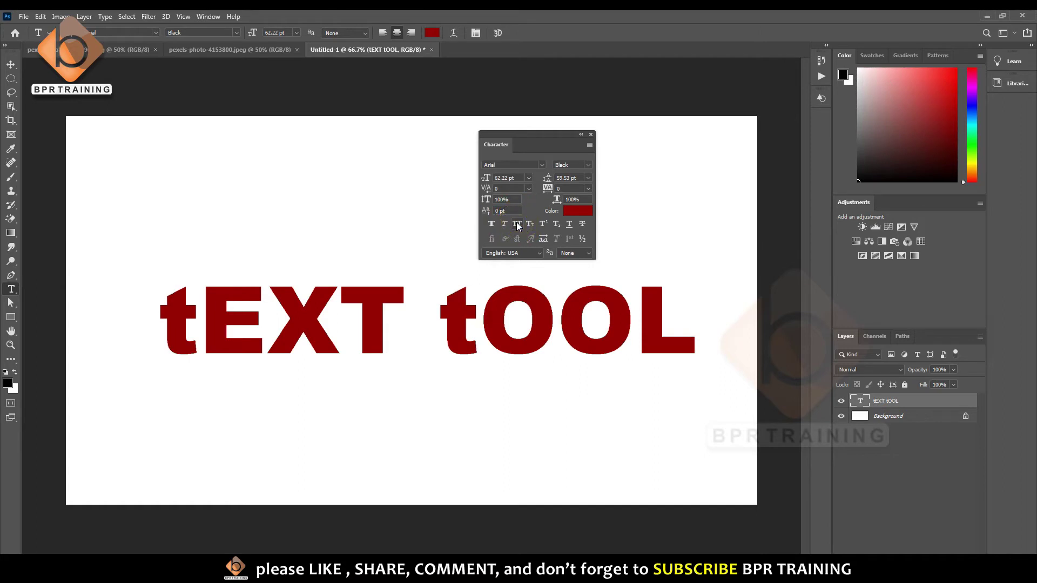
pyautogui.click(529, 223)
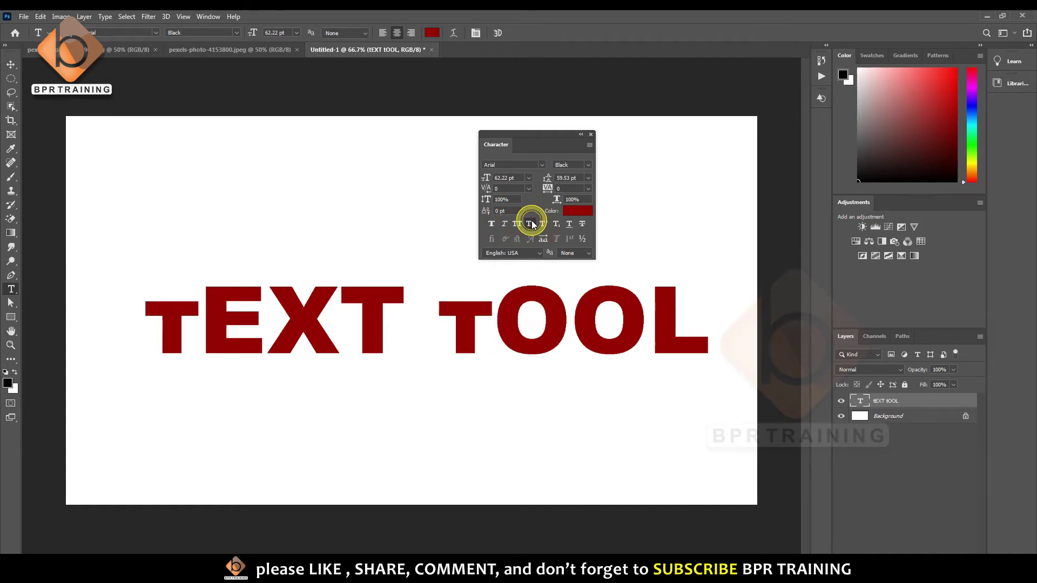
pyautogui.click(530, 224)
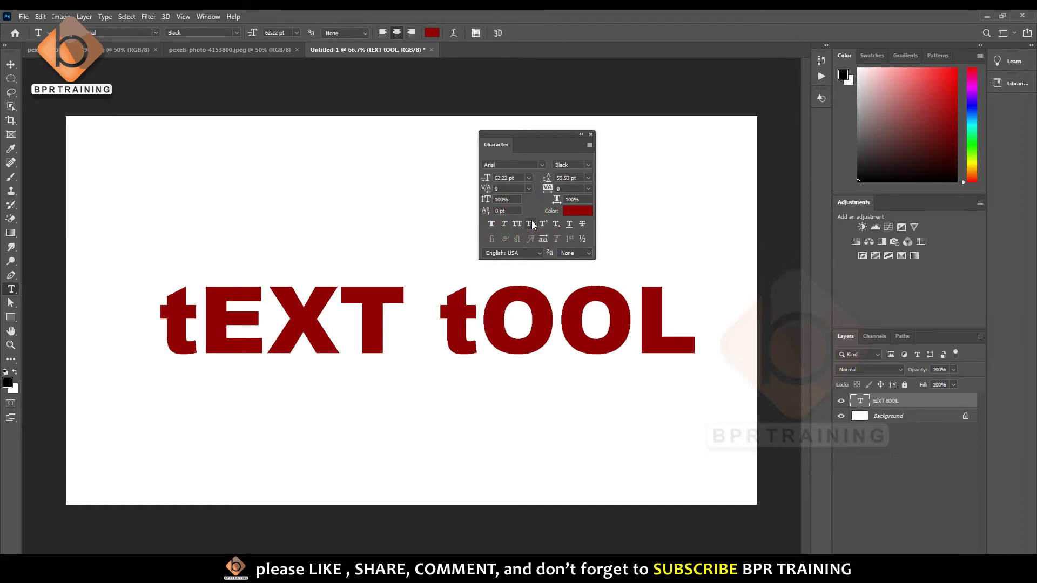
# Toggle Small Caps on the fully selected tEXT tOOL text, ending with it off
pyautogui.click(425, 311)
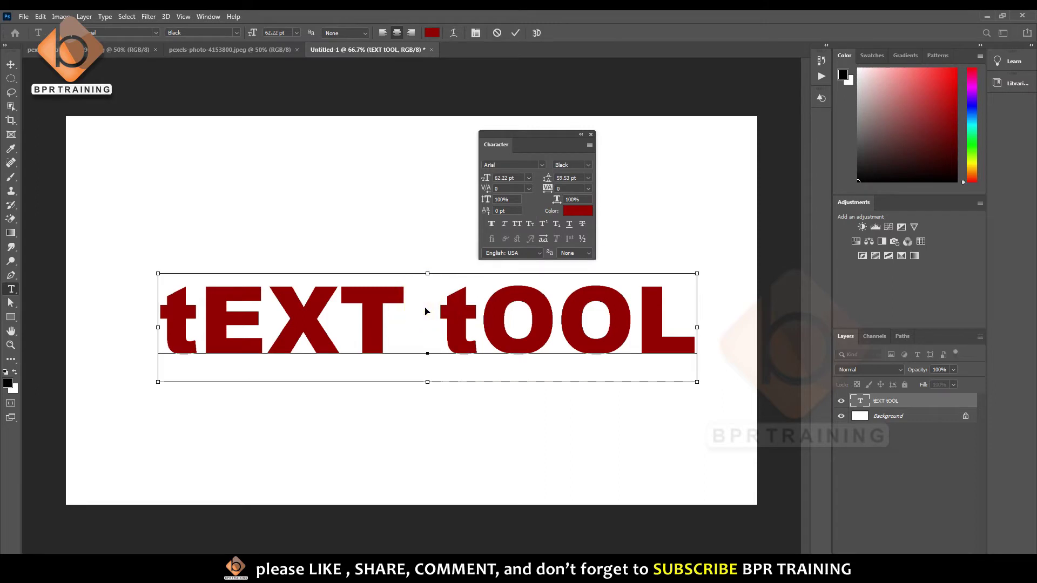
pyautogui.hotkey('ctrl', 'a')
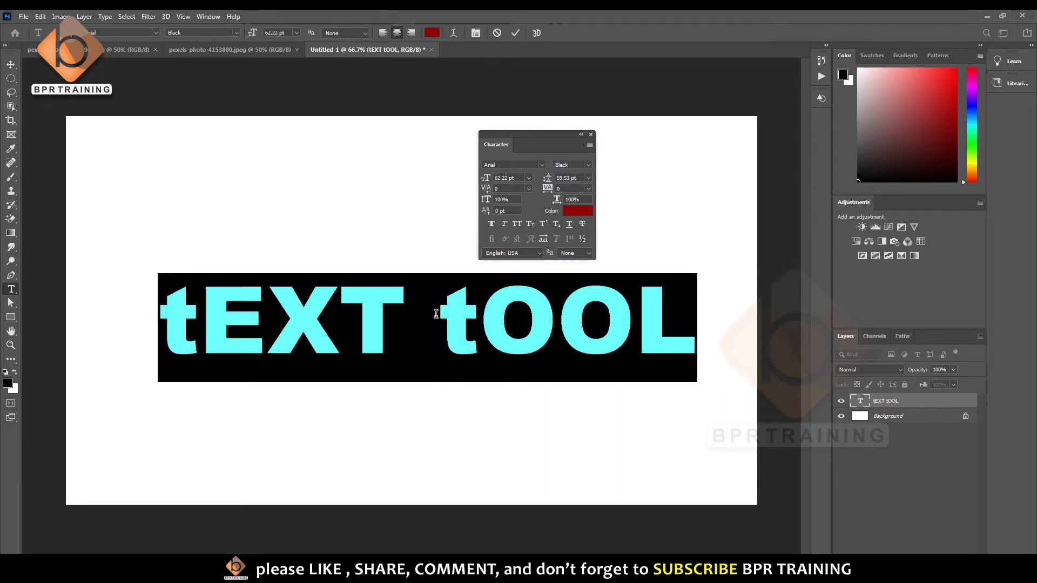
pyautogui.click(477, 315)
pyautogui.hotkey('ctrl', 'a')
pyautogui.click(526, 223)
pyautogui.click(528, 225)
pyautogui.click(528, 225)
pyautogui.click(529, 225)
pyautogui.click(529, 225)
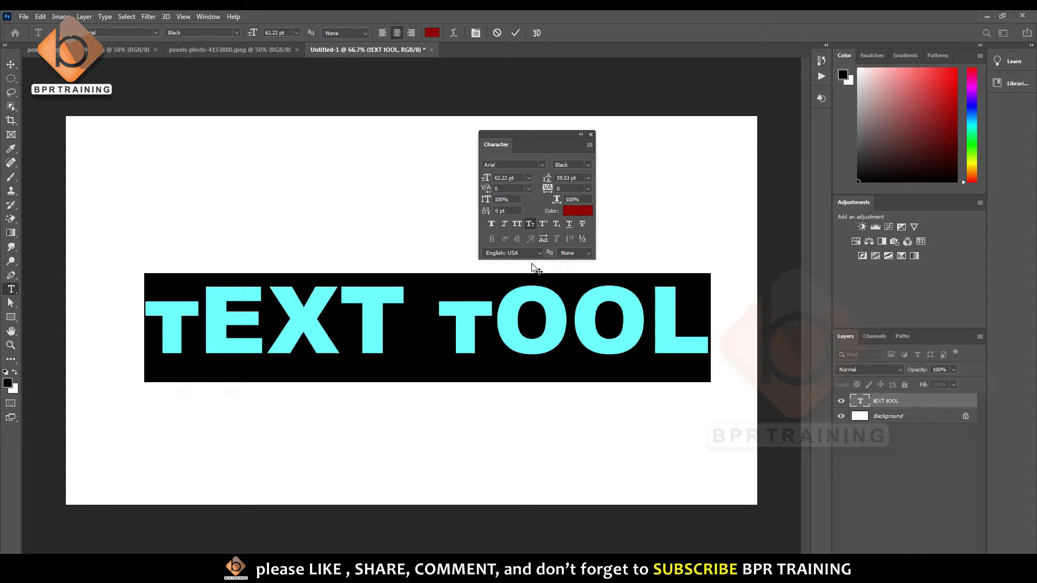
pyautogui.click(529, 224)
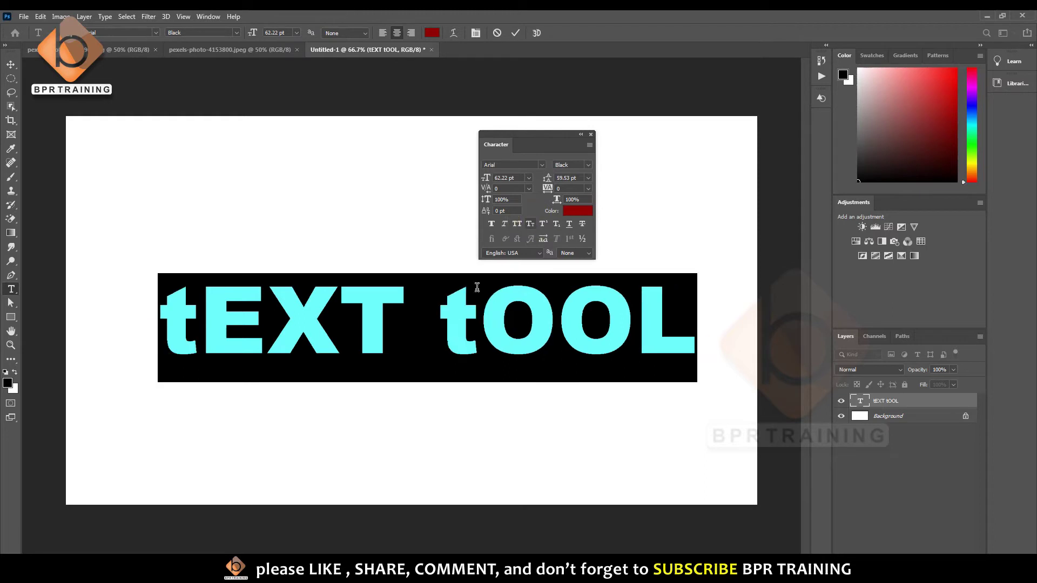
pyautogui.click(412, 323)
# Retype the line as 'TEXT TOOL' with All Caps enabled and commit it
pyautogui.hotkey('ctrl', 'a')
pyautogui.write('TEXT ')
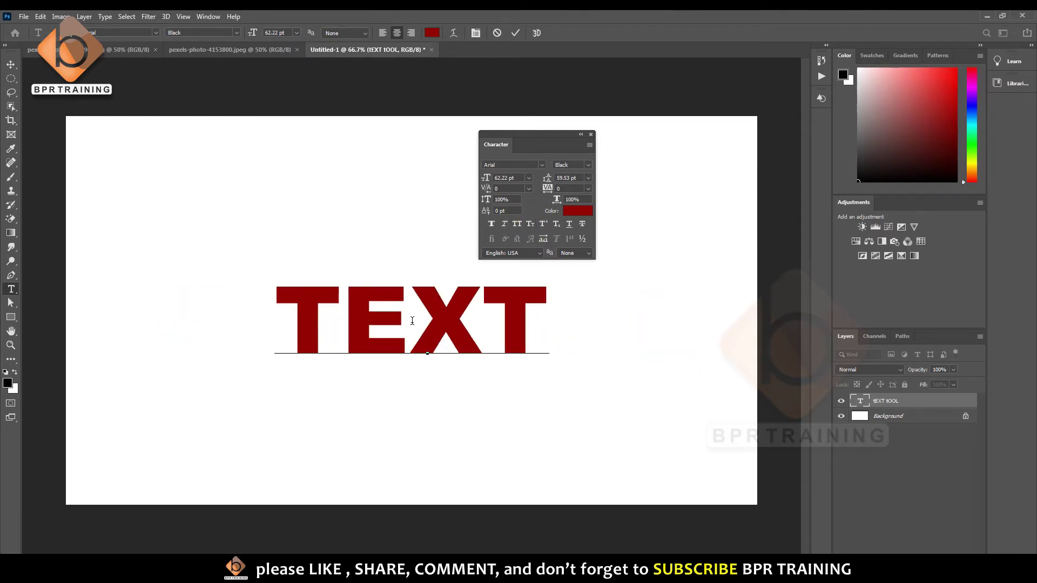
pyautogui.write('TOOL')
pyautogui.hotkey('ctrl', 'a')
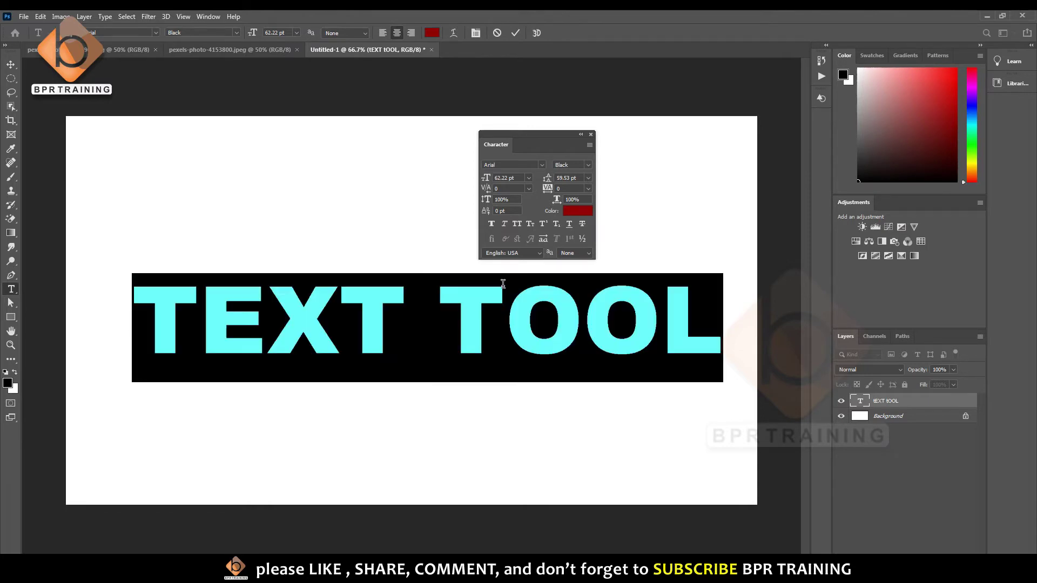
pyautogui.click(530, 225)
pyautogui.click(517, 223)
pyautogui.click(11, 64)
pyautogui.click(10, 289)
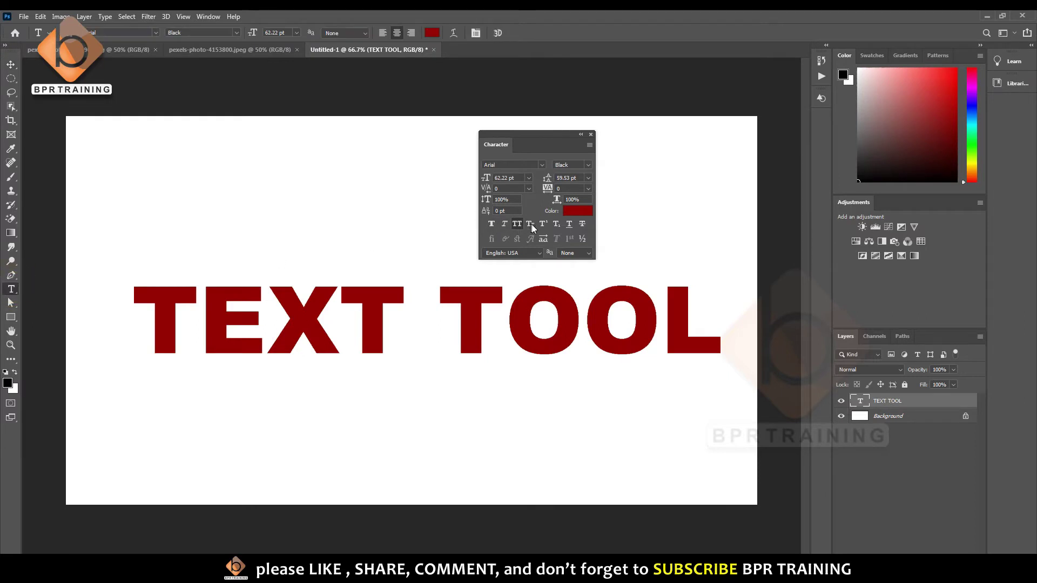
# Try Small Caps on the T of TOOL and preview Superscript, then turn it off
pyautogui.click(494, 301)
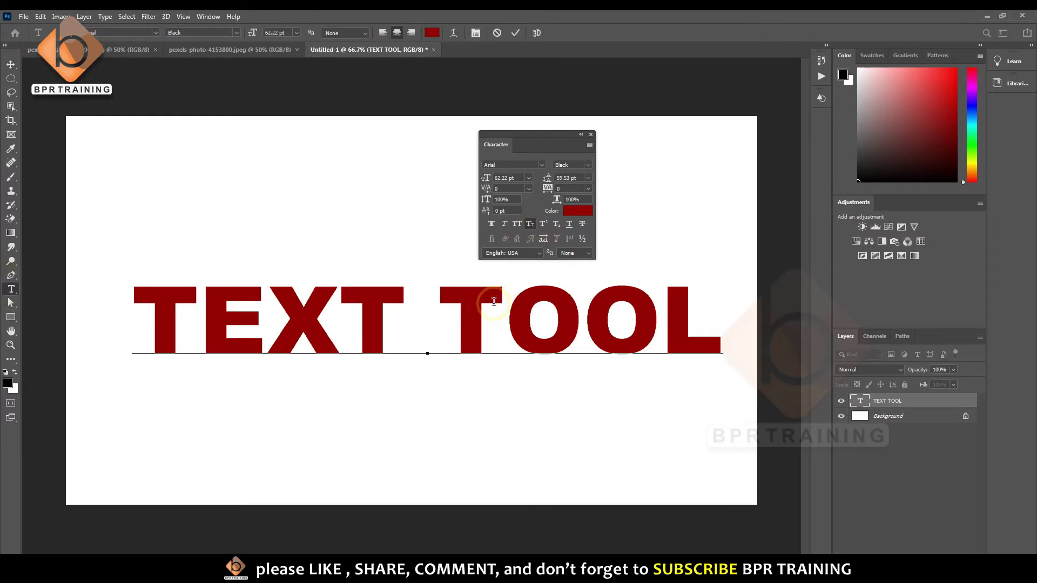
pyautogui.hotkey('shift', 'Left')
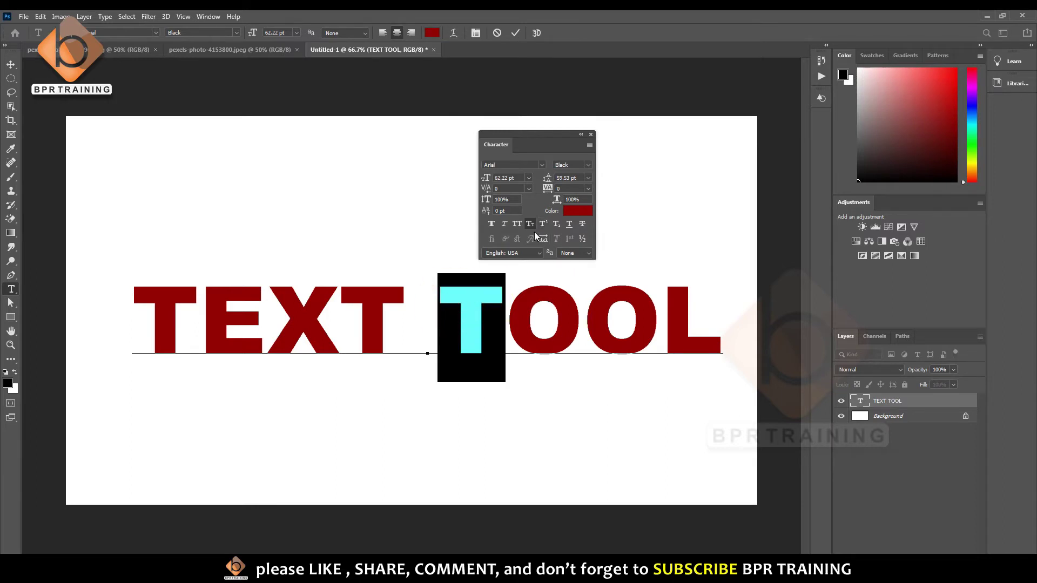
pyautogui.click(529, 225)
pyautogui.click(10, 64)
pyautogui.click(543, 223)
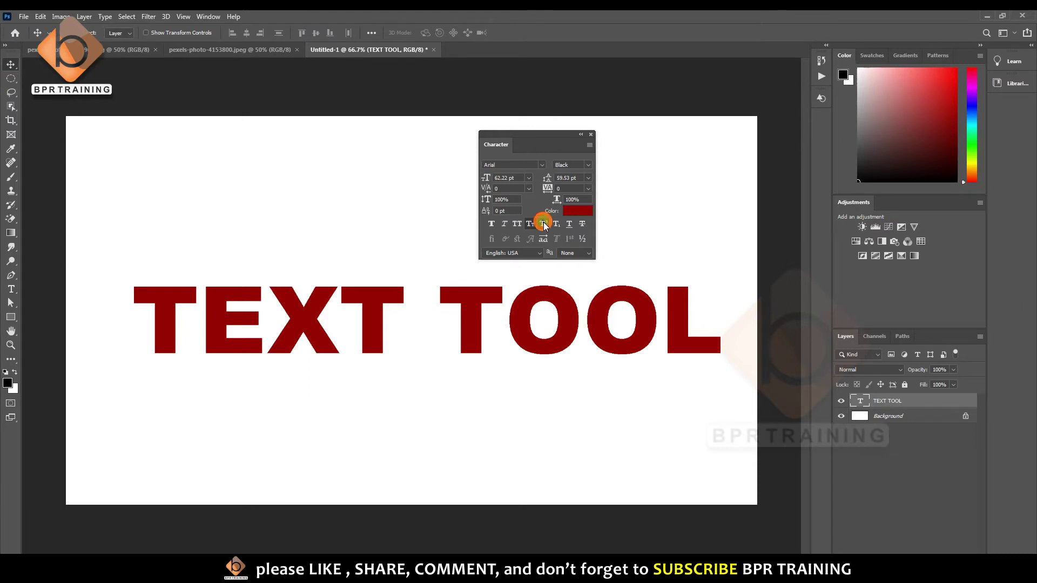
pyautogui.click(544, 223)
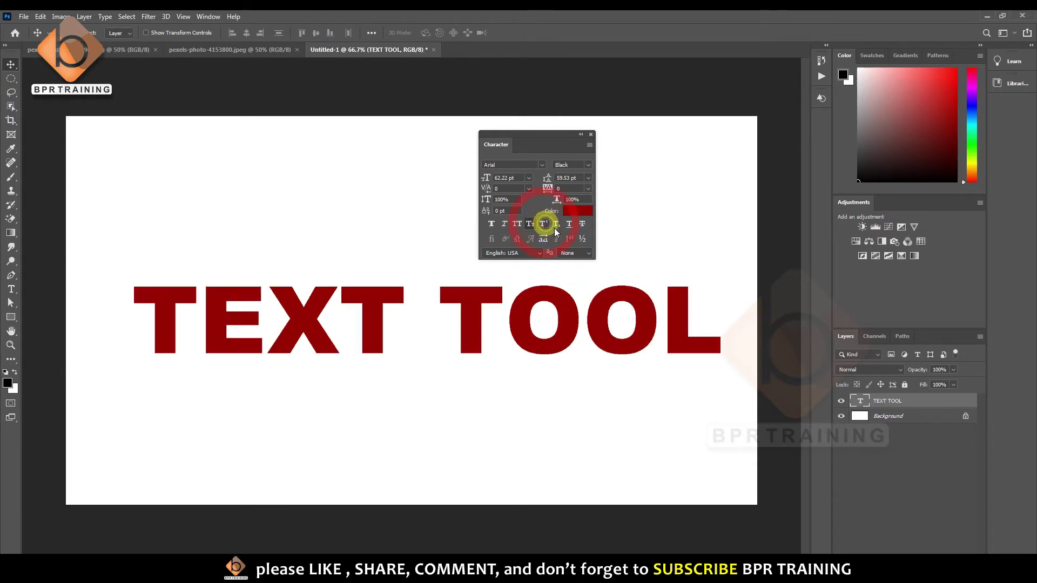
# Retype the heading as '1ST' and test superscript and subscript on ST, ending at normal size
pyautogui.doubleClick(859, 401)
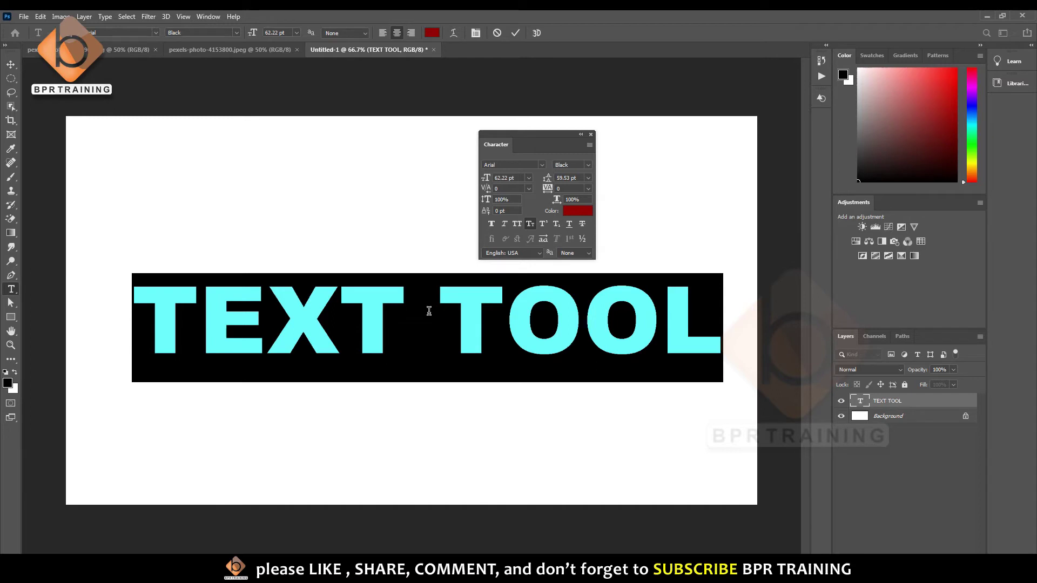
pyautogui.write('1')
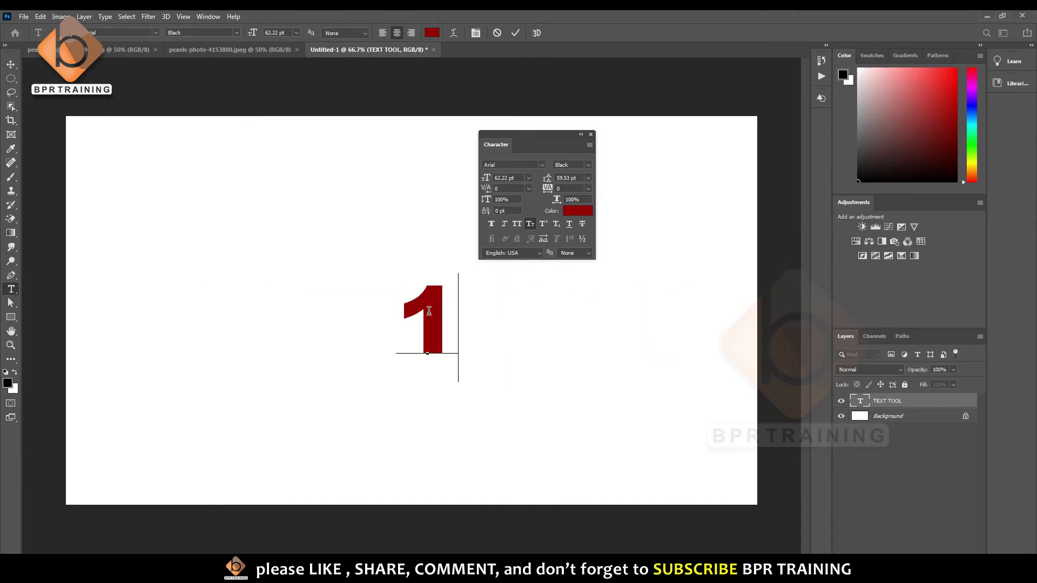
pyautogui.write('ST')
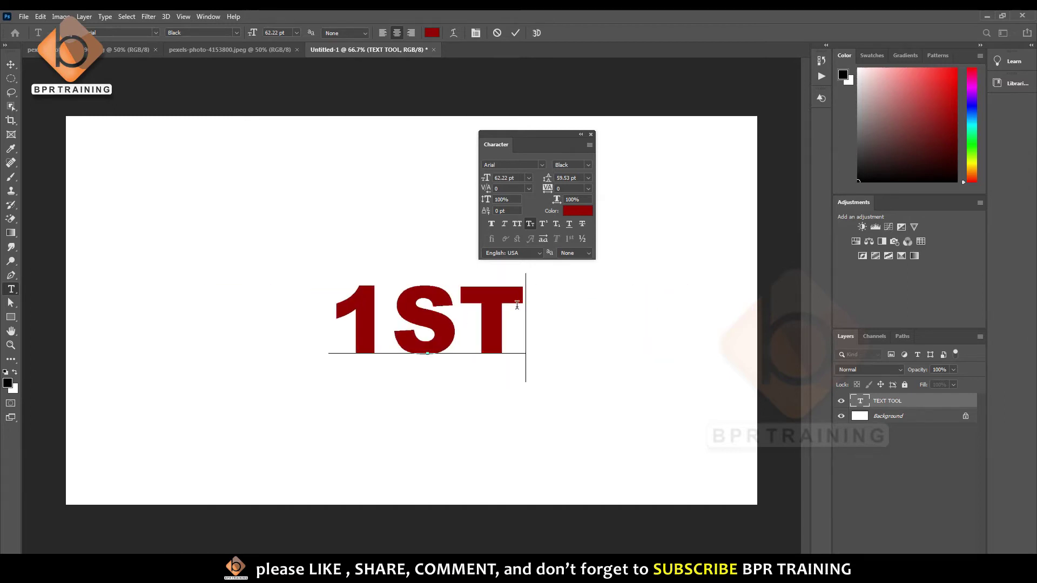
pyautogui.moveTo(517, 307)
pyautogui.mouseDown()
pyautogui.moveTo(464, 311)
pyautogui.moveTo(379, 282)
pyautogui.mouseUp()
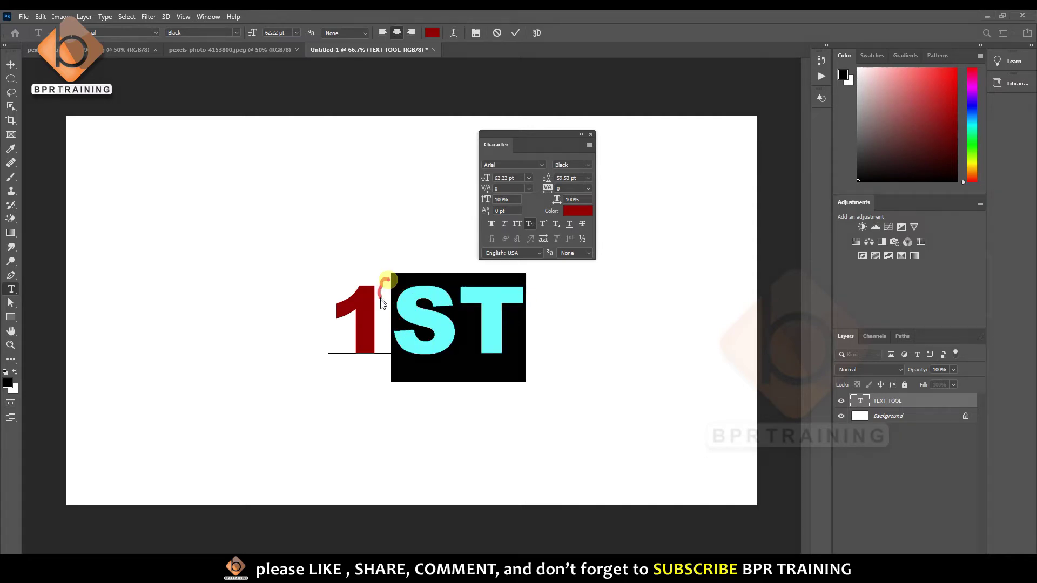
pyautogui.moveTo(383, 285); pyautogui.dragTo(390, 286)
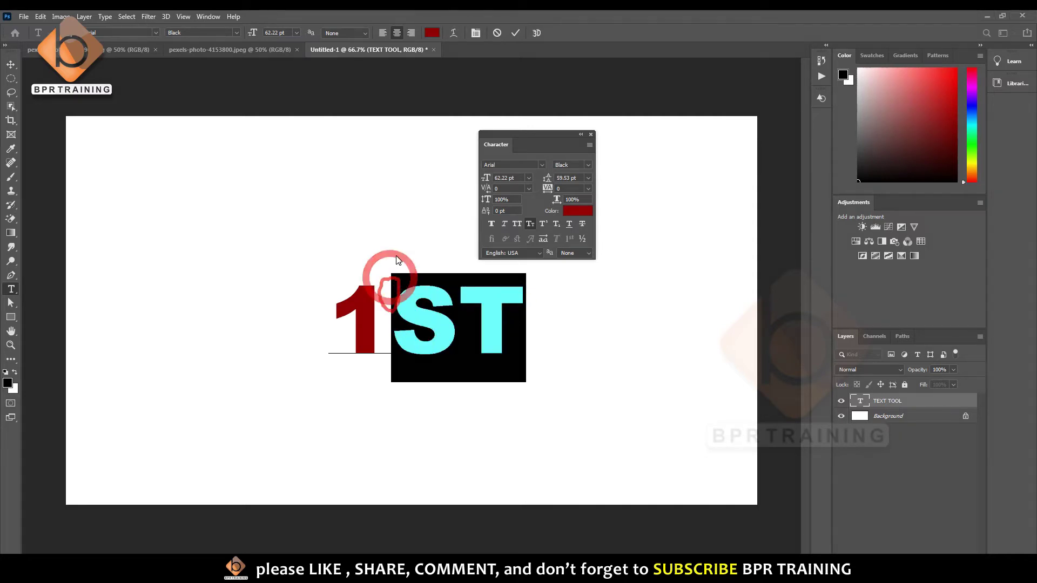
pyautogui.click(543, 223)
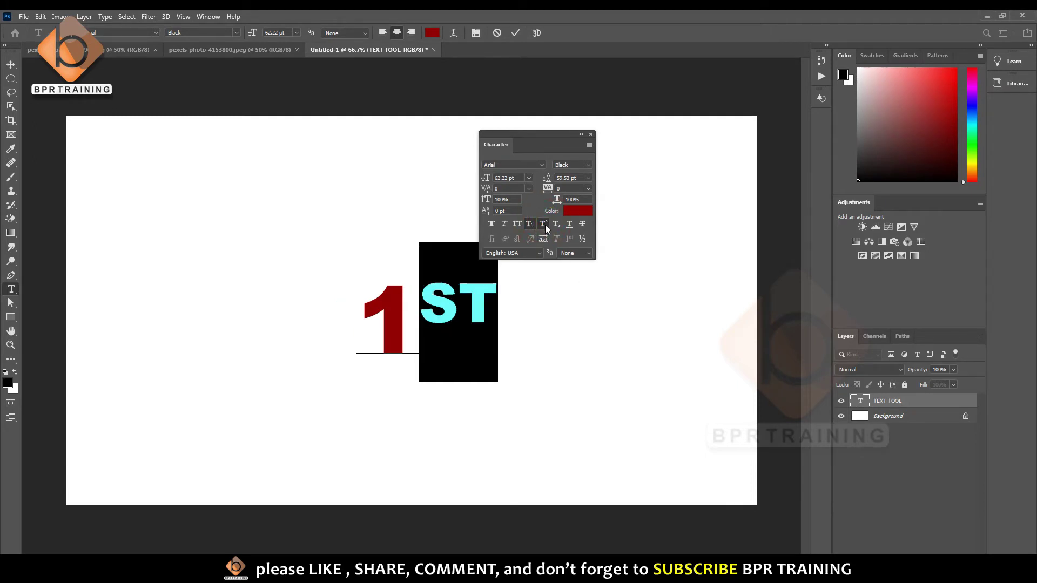
pyautogui.click(543, 223)
pyautogui.click(556, 223)
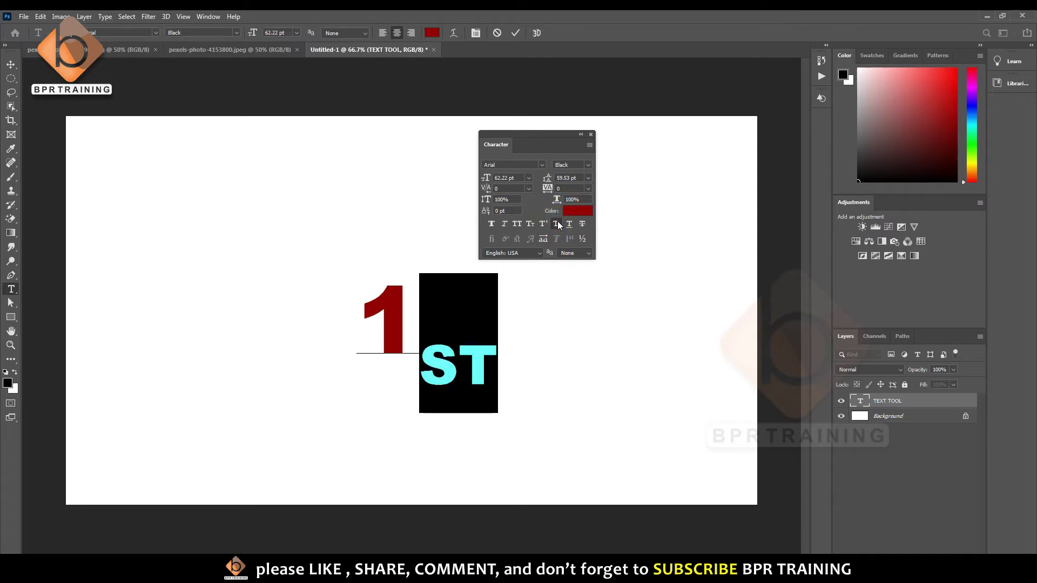
pyautogui.click(543, 223)
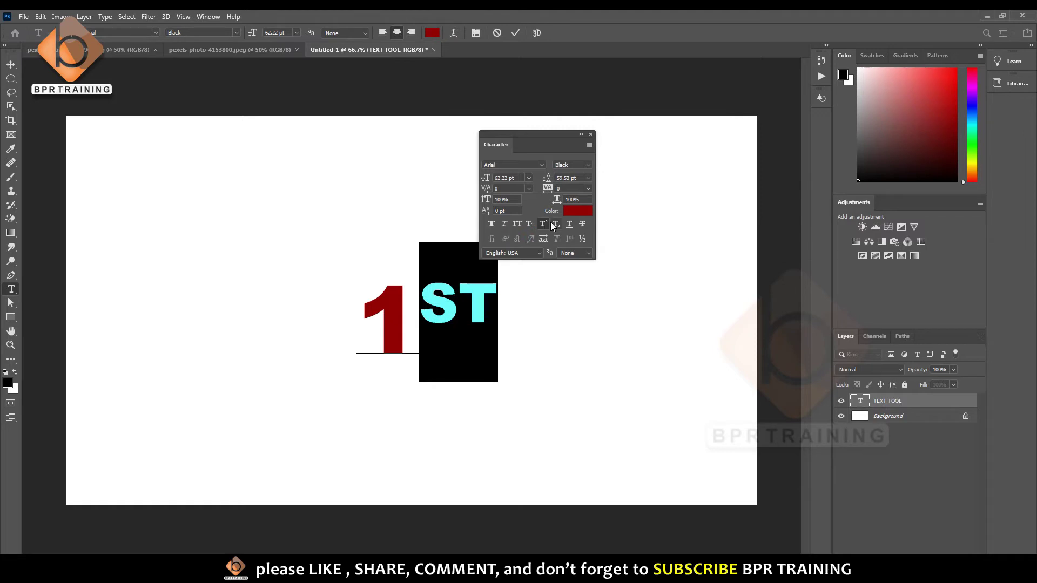
pyautogui.click(544, 223)
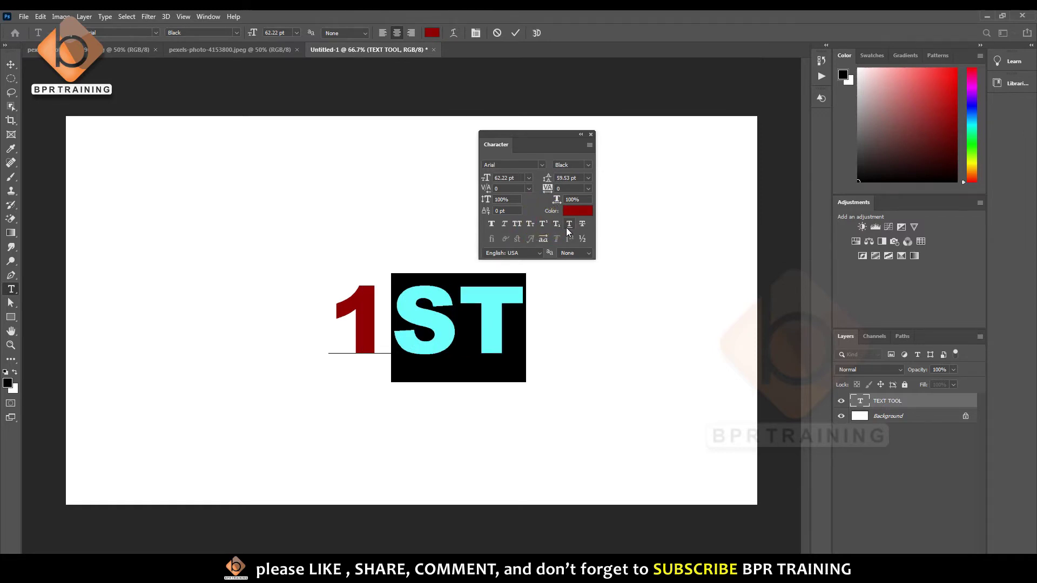
# Replace '1ST' with 'TEXT TOOL' and commit the text
pyautogui.hotkey('ctrl', 'a')
pyautogui.write('TEX')
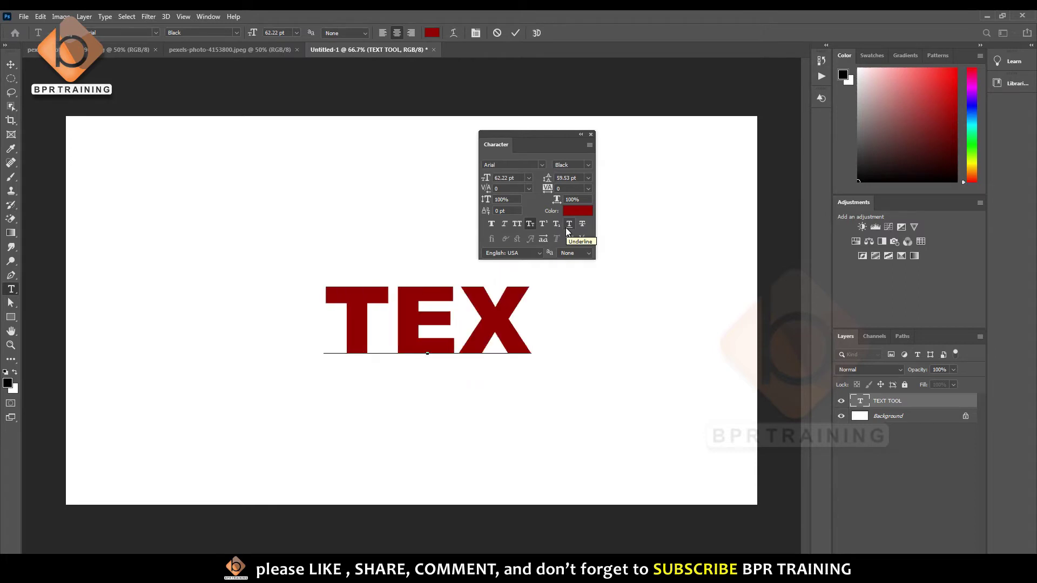
pyautogui.write('T TOOL')
pyautogui.hotkey('ctrl', 'a')
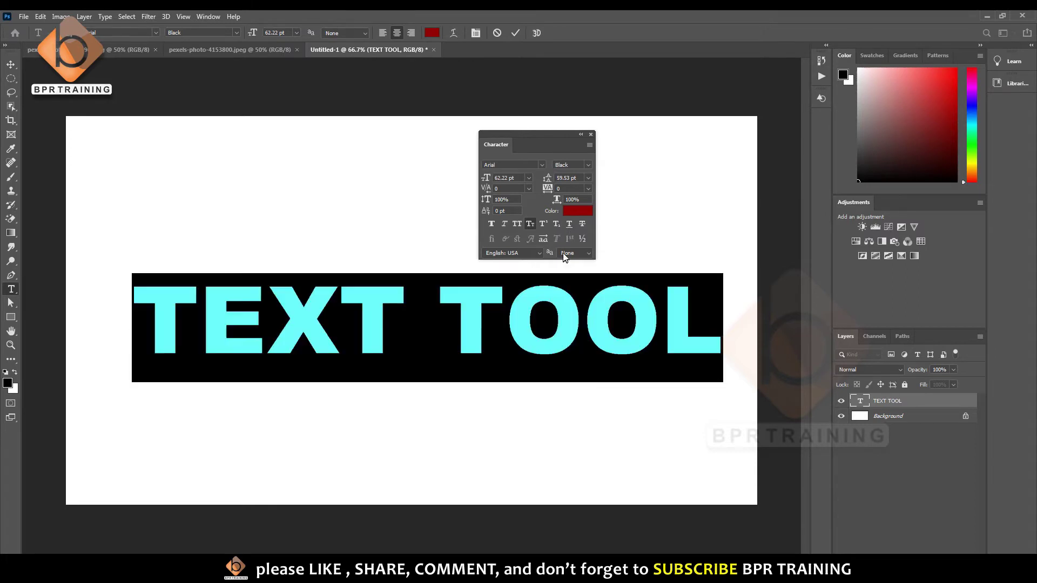
pyautogui.click(11, 65)
pyautogui.click(11, 289)
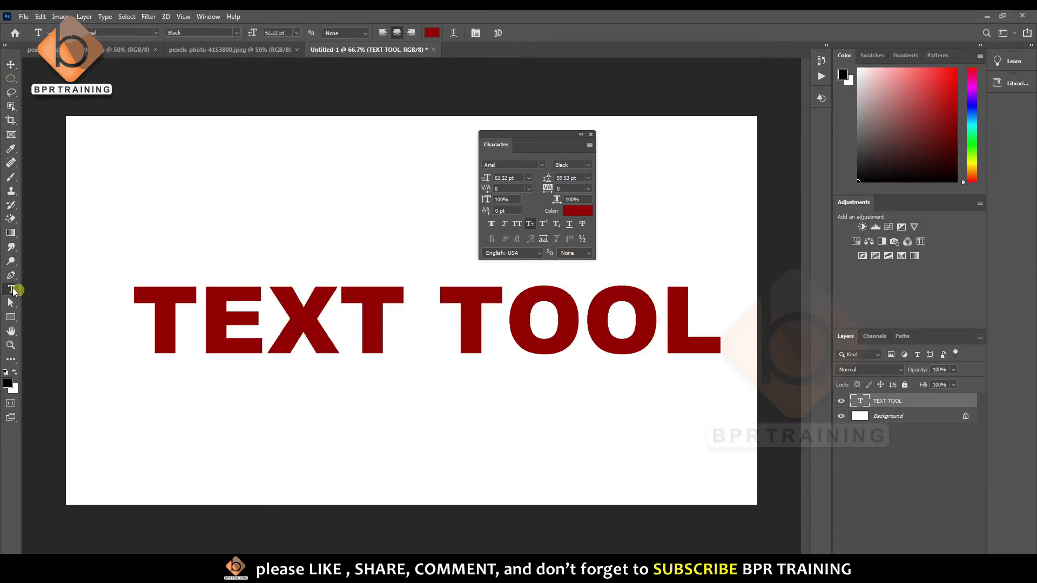
# Underline the TEXT TOOL heading and turn its Small Caps off
pyautogui.click(569, 225)
pyautogui.click(569, 224)
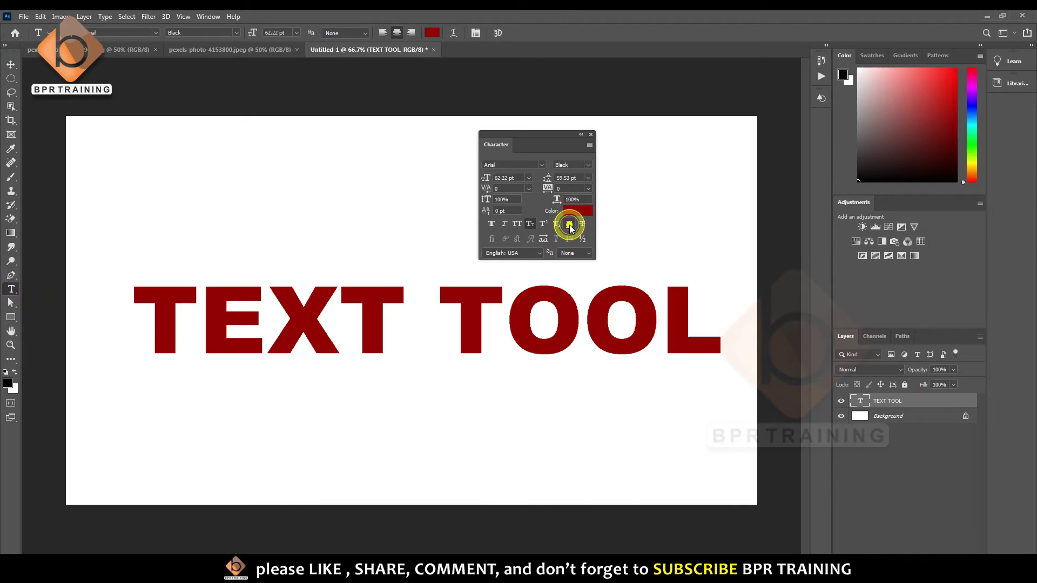
pyautogui.click(569, 224)
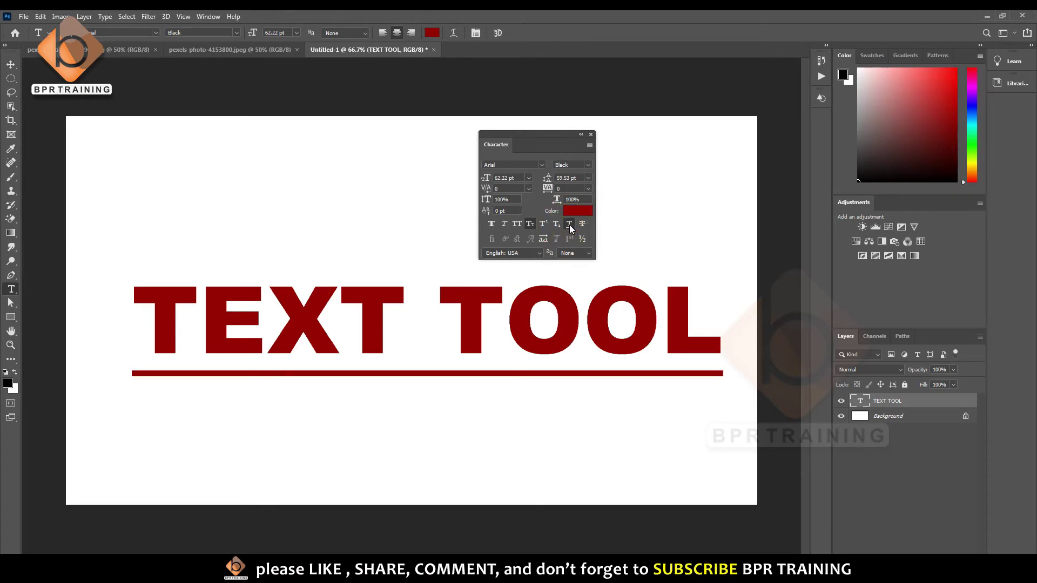
pyautogui.click(528, 224)
# Shrink the heading to about half size and retype it as 'photoshop tutorial in telugu'
pyautogui.moveTo(722, 273); pyautogui.dragTo(573, 305)
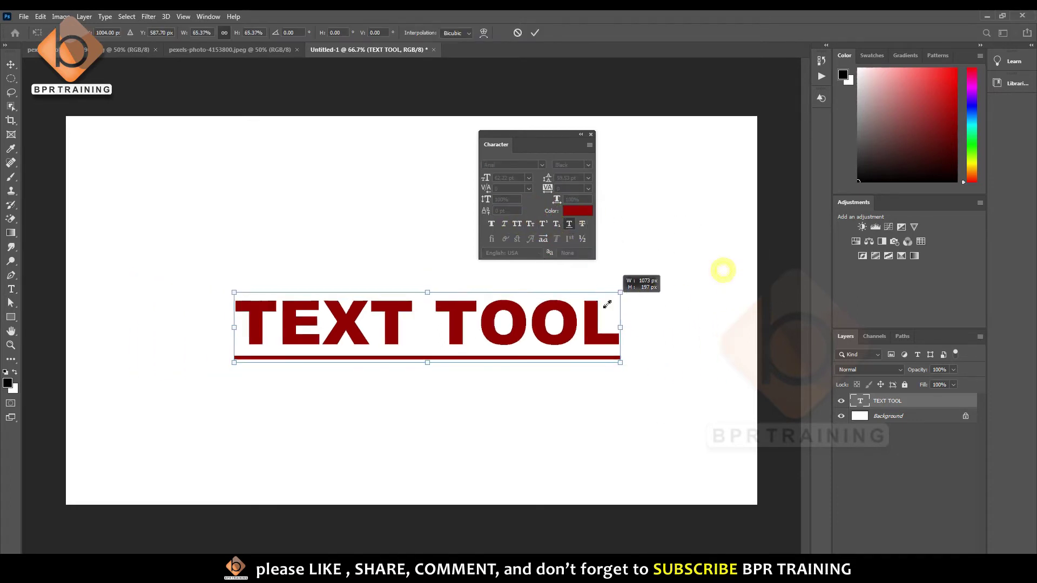
pyautogui.click(503, 324)
pyautogui.tripleClick(501, 320)
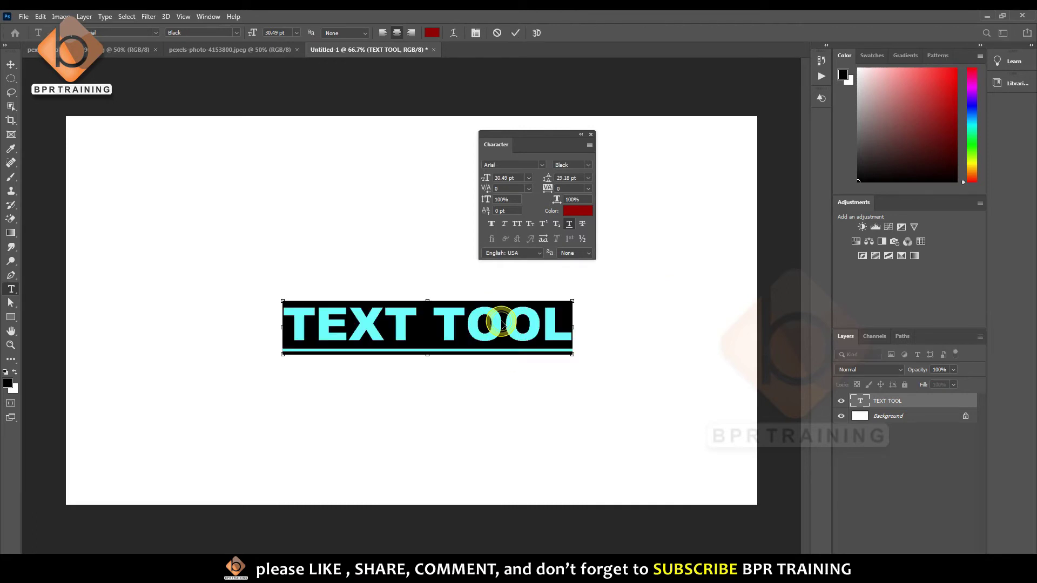
pyautogui.write('pho')
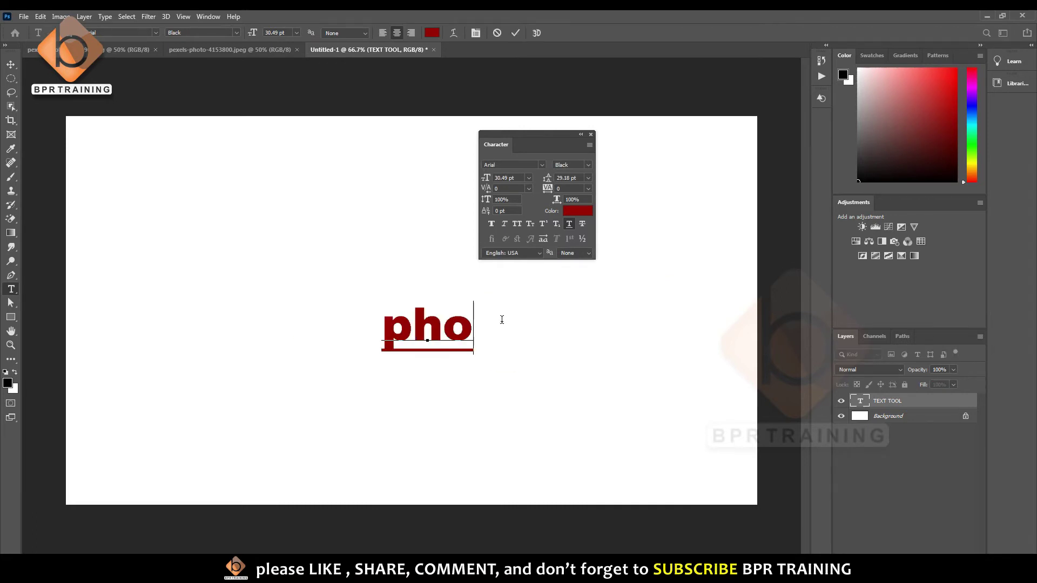
pyautogui.write('toshop t')
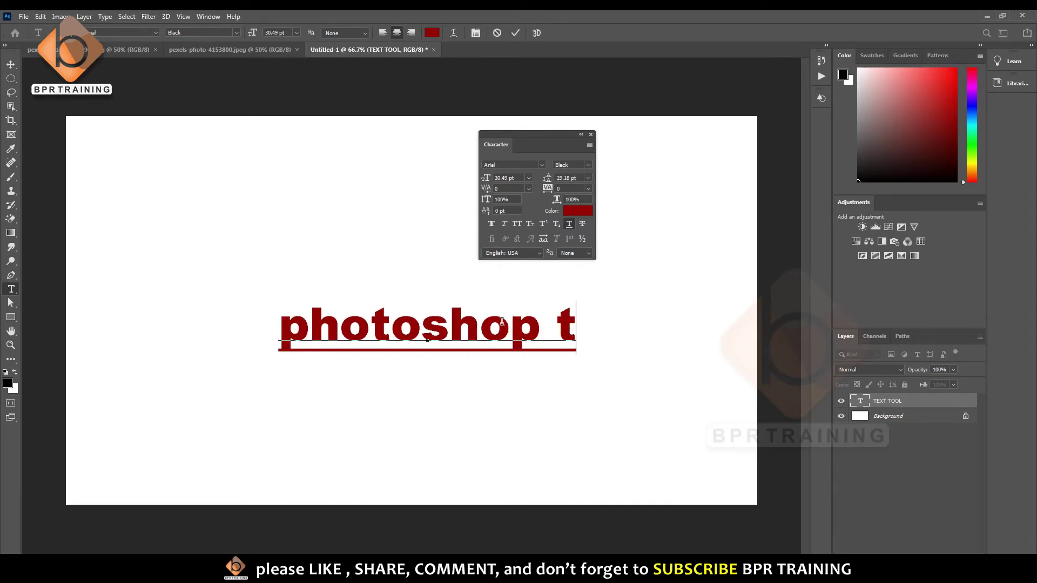
pyautogui.write('ut')
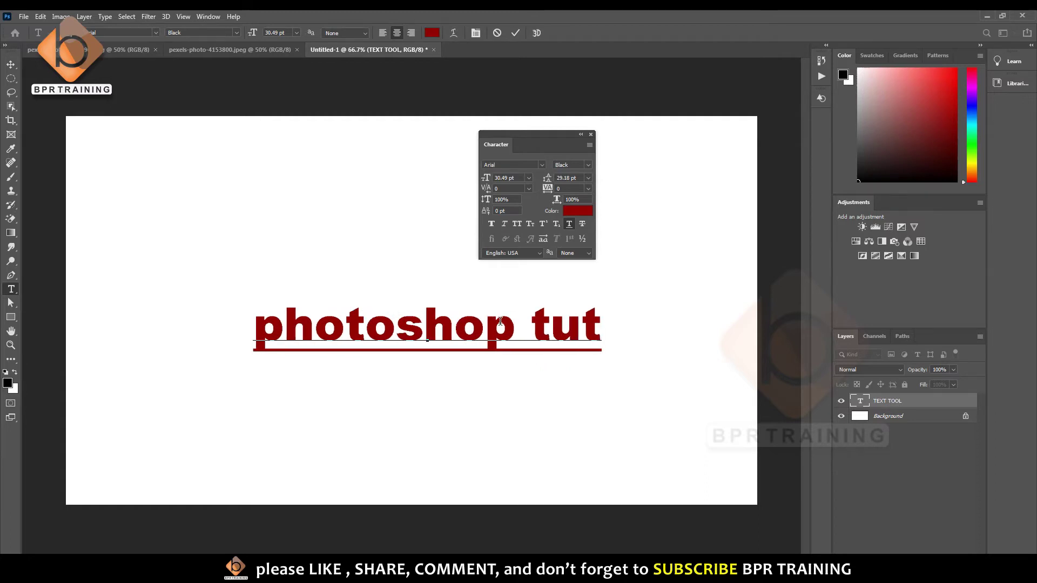
pyautogui.write('orial ')
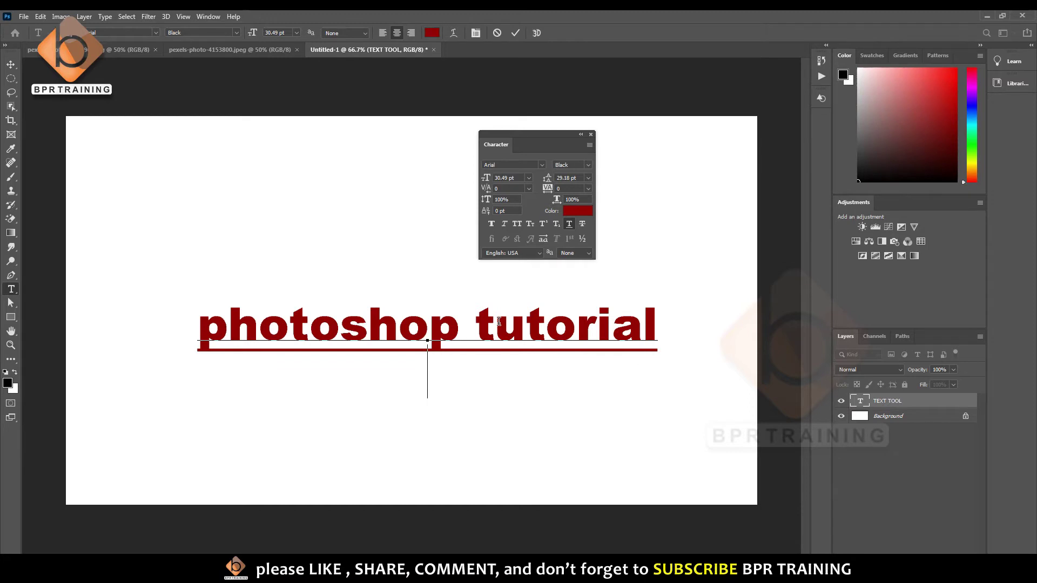
pyautogui.write('in telugu')
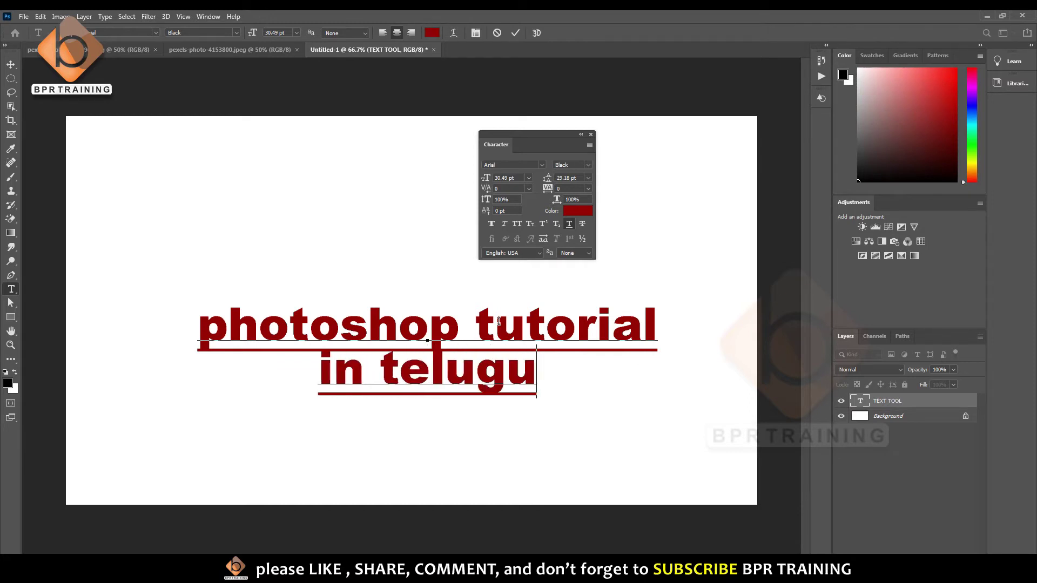
# Retype the heading as 'TEXT TOOL' at 30.49 pt and remove its underline
pyautogui.hotkey('ctrl', 'a')
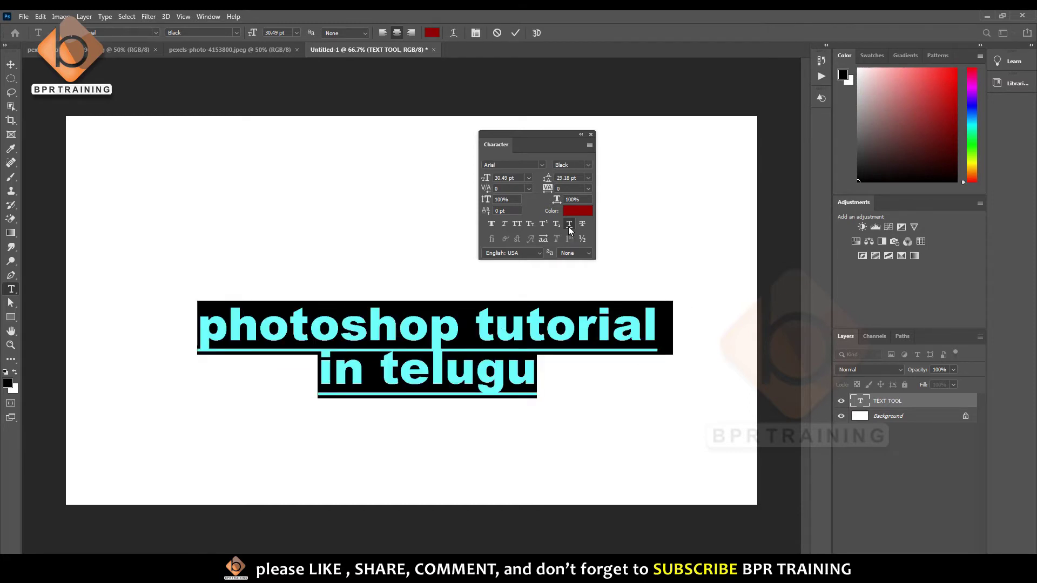
pyautogui.click(569, 224)
pyautogui.write('TEXT TO')
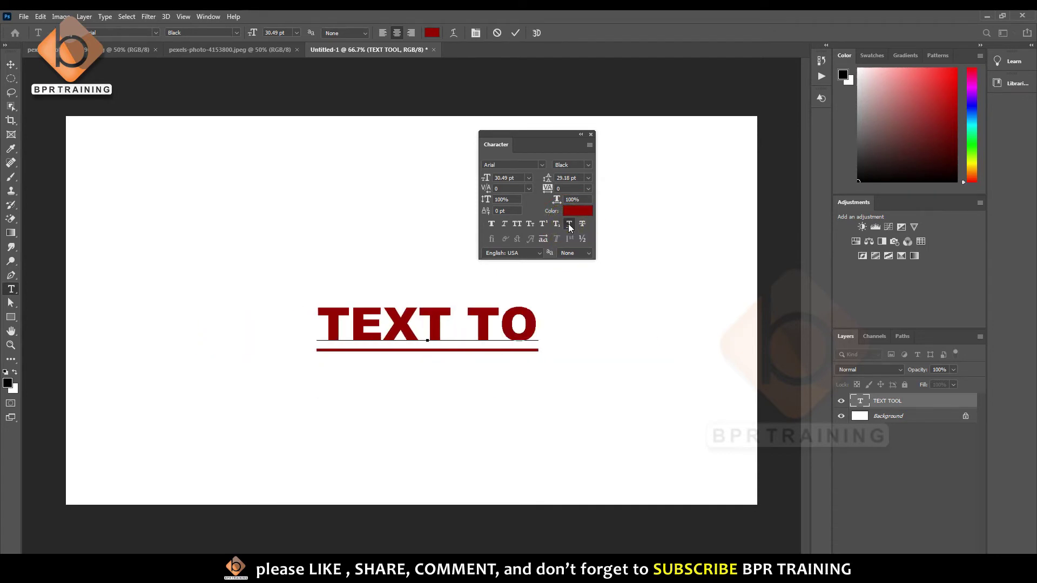
pyautogui.write('OL')
pyautogui.hotkey('ctrl', 'a')
pyautogui.click(569, 224)
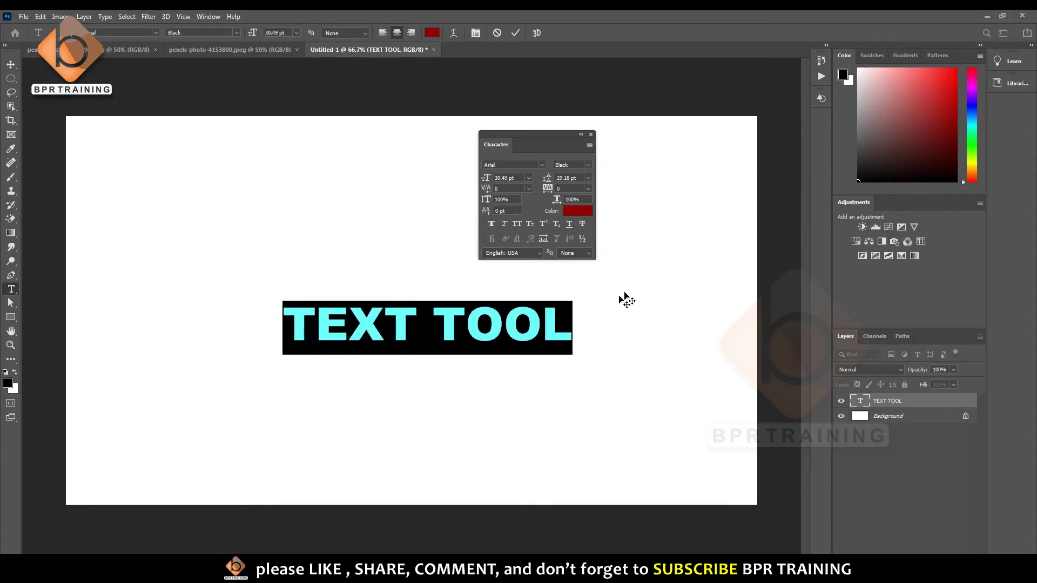
# Toggle Strikethrough on the TEXT TOOL layer, ending with it removed
pyautogui.click(590, 324)
pyautogui.click(919, 488)
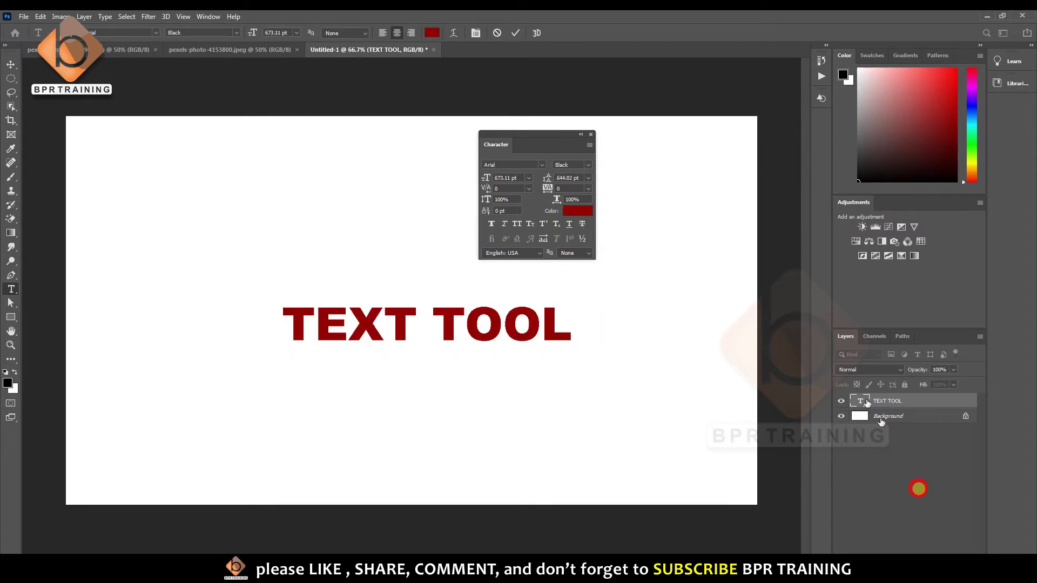
pyautogui.click(581, 225)
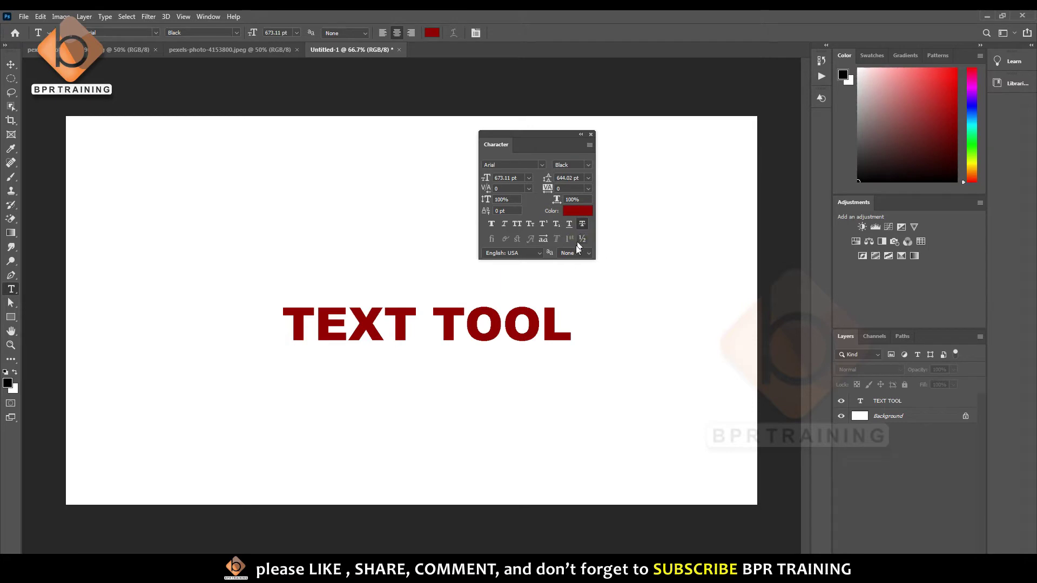
pyautogui.click(859, 402)
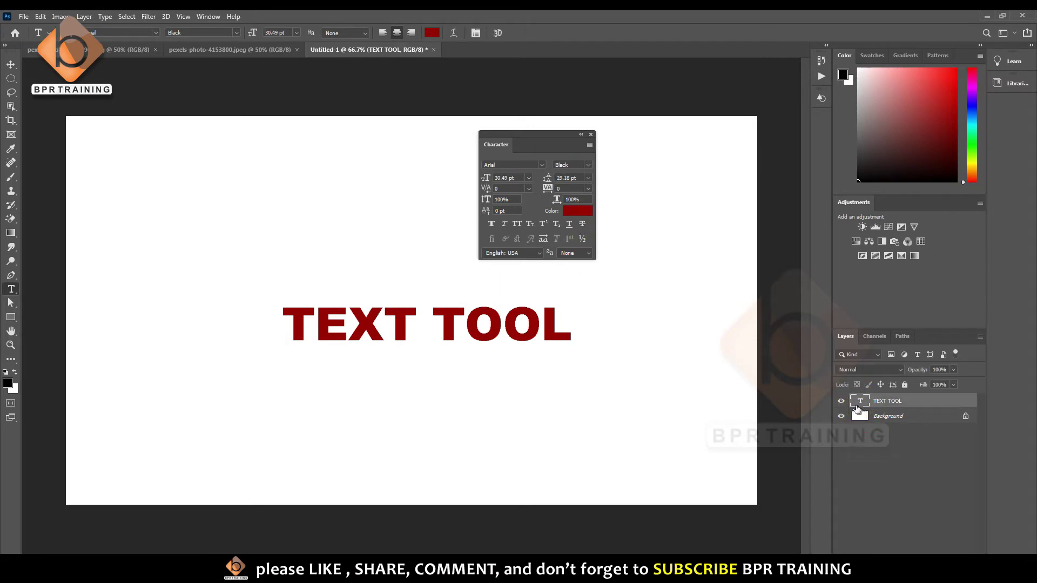
pyautogui.click(580, 225)
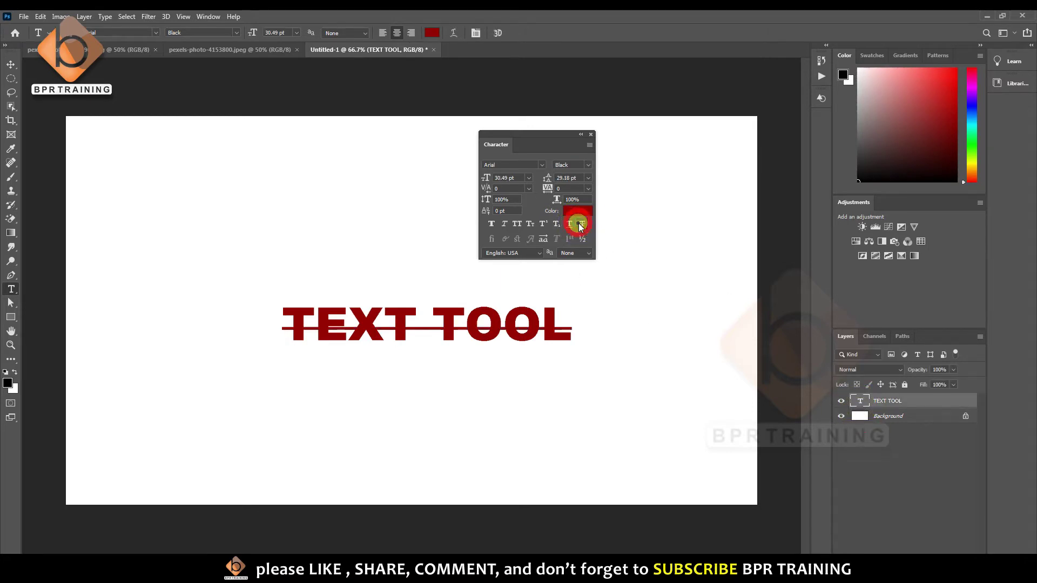
pyautogui.doubleClick(581, 225)
pyautogui.click(581, 225)
pyautogui.click(581, 225)
pyautogui.click(581, 225)
# Browse anti-aliasing, OpenType and language options, keeping None and English: USA
pyautogui.click(583, 253)
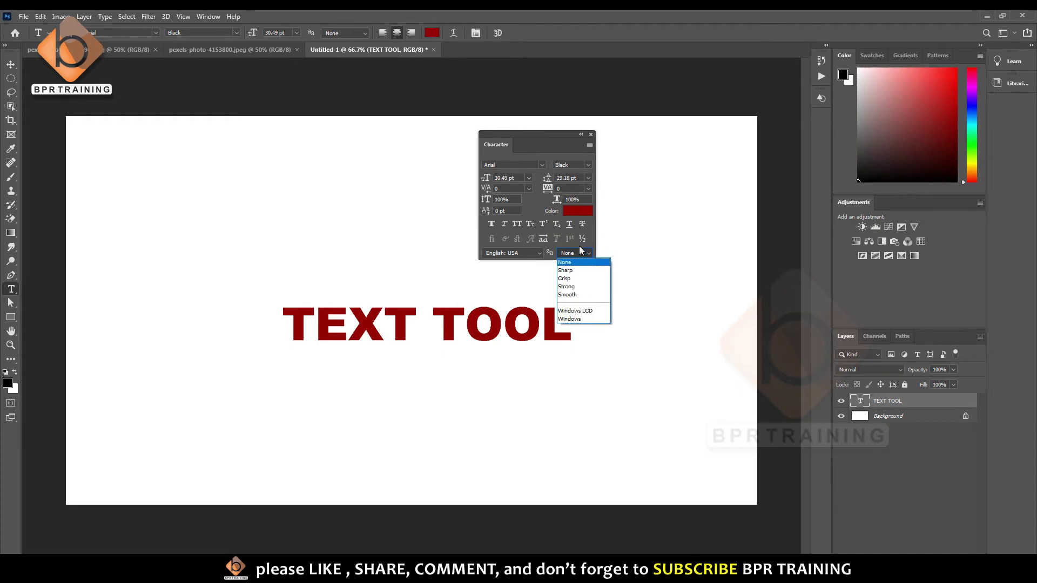
pyautogui.click(591, 236)
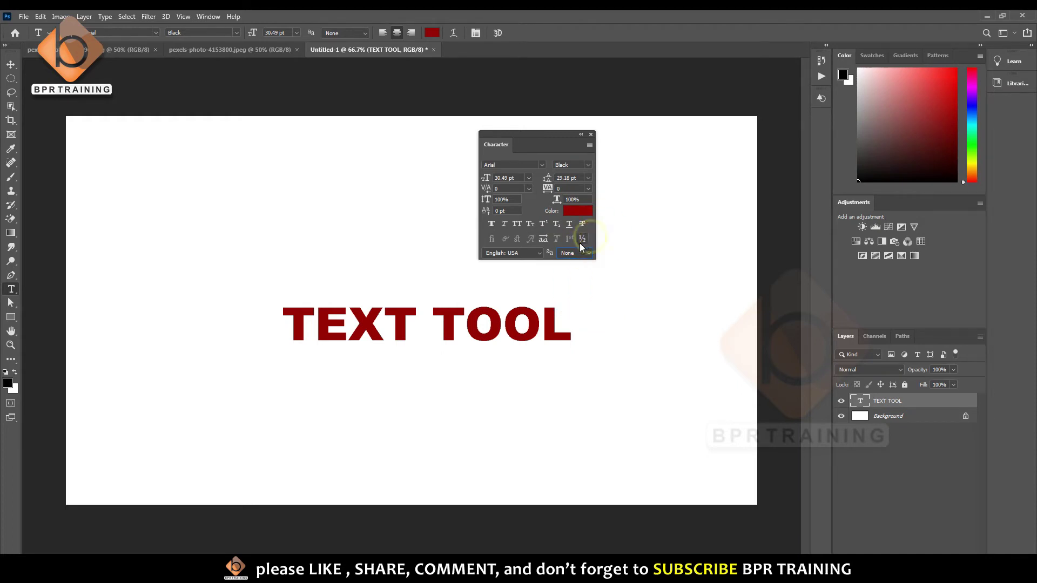
pyautogui.click(543, 240)
pyautogui.click(522, 253)
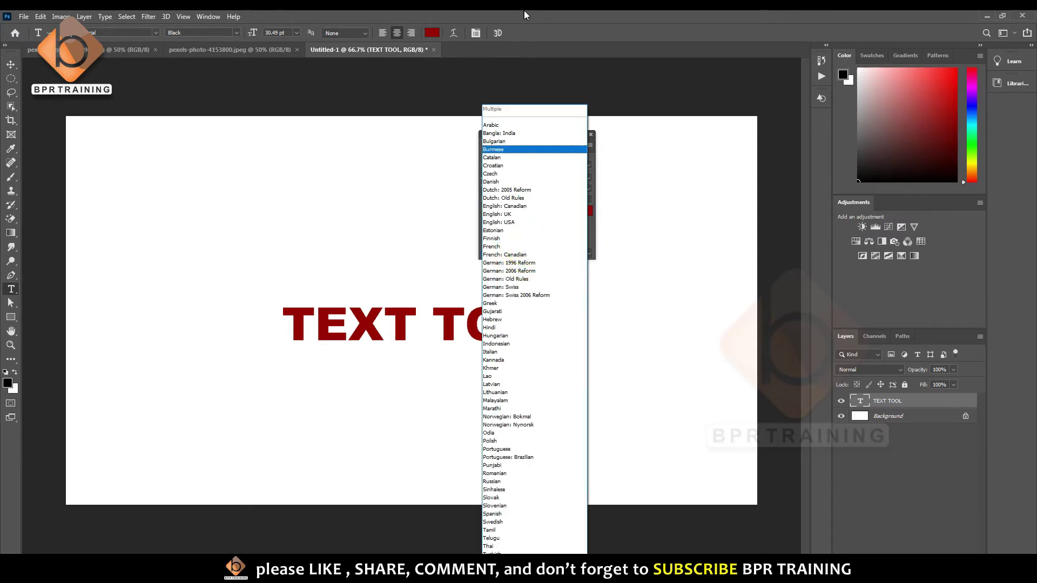
pyautogui.click(552, 19)
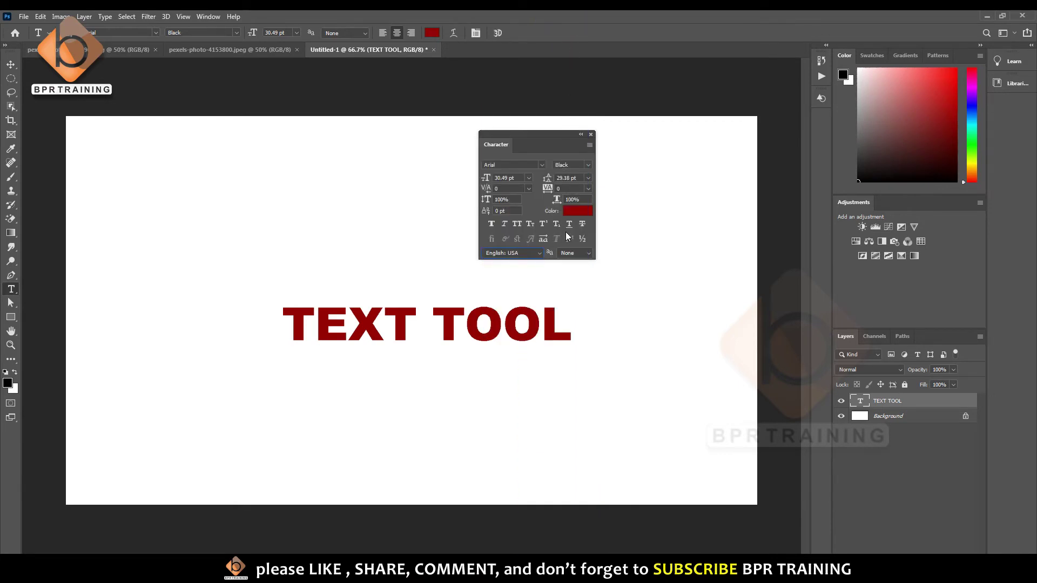
# Choose No Break from the Character panel menu and nudge the TEXT TOOL heading up-left
pyautogui.moveTo(553, 142); pyautogui.dragTo(738, 152)
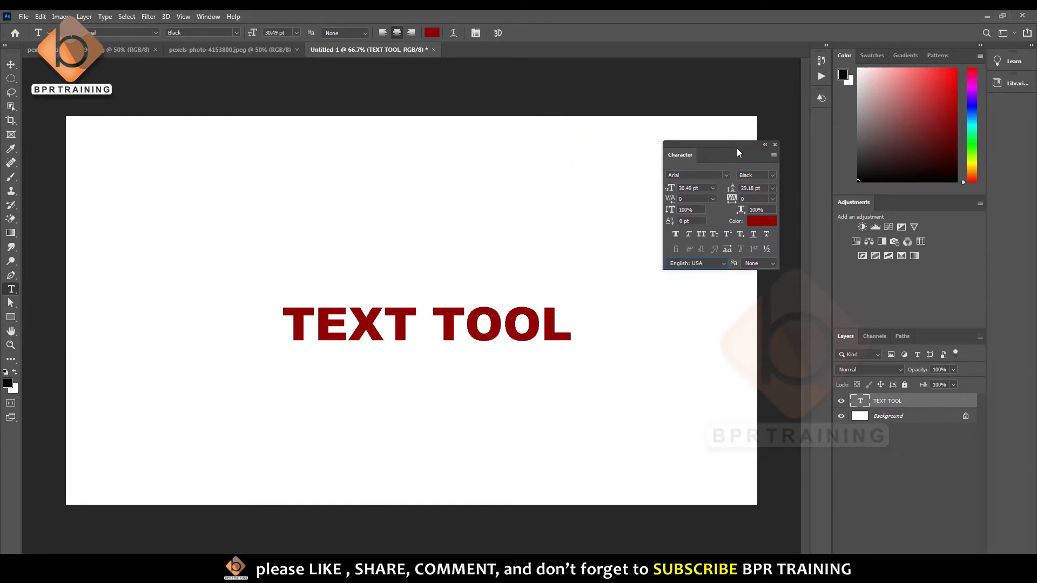
pyautogui.click(774, 156)
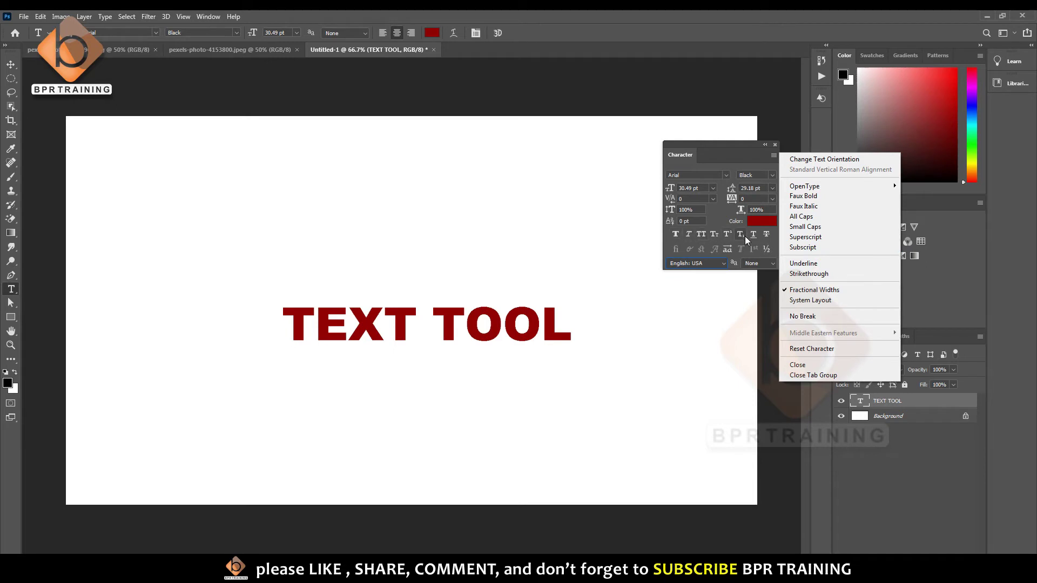
pyautogui.click(828, 316)
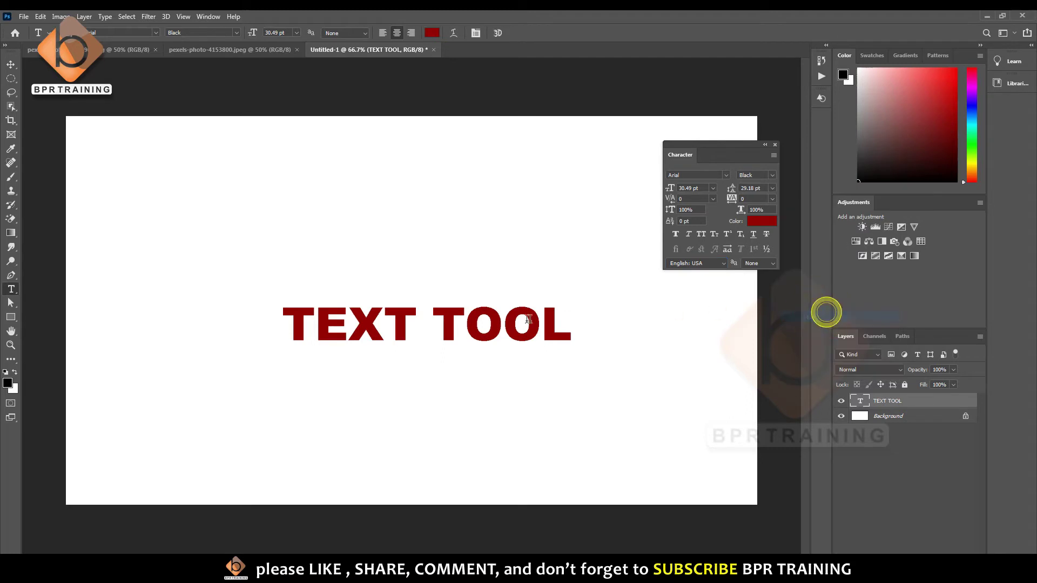
pyautogui.click(11, 64)
pyautogui.moveTo(431, 340); pyautogui.dragTo(413, 302)
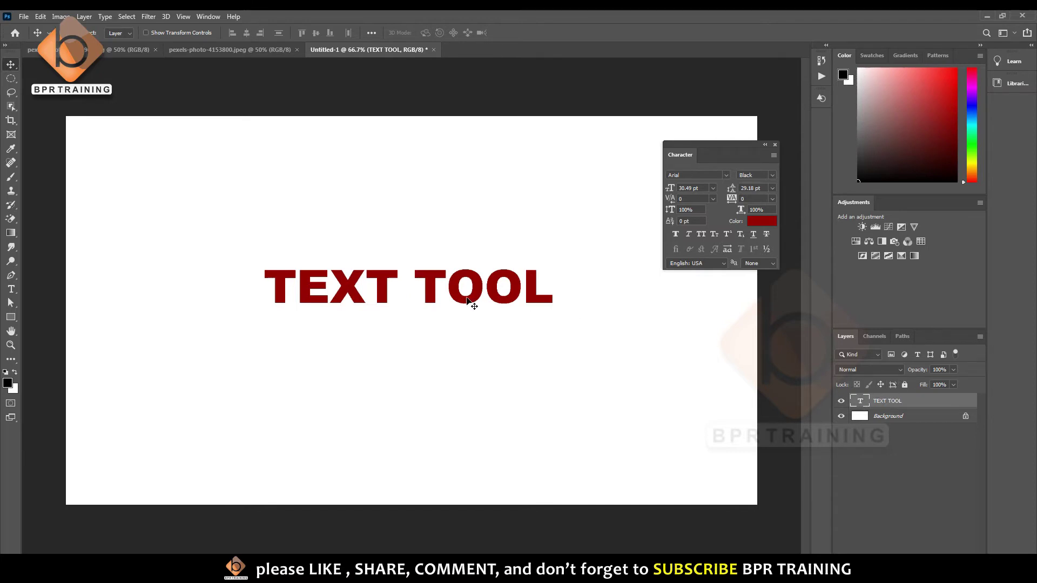
# Move the heading further up-left and place a lower-right copy reading 'PHOTOSHOP 2021'
pyautogui.moveTo(467, 298); pyautogui.dragTo(272, 142)
pyautogui.moveTo(369, 160)
pyautogui.mouseDown()
pyautogui.moveTo(598, 352)
pyautogui.moveTo(627, 355)
pyautogui.mouseUp()
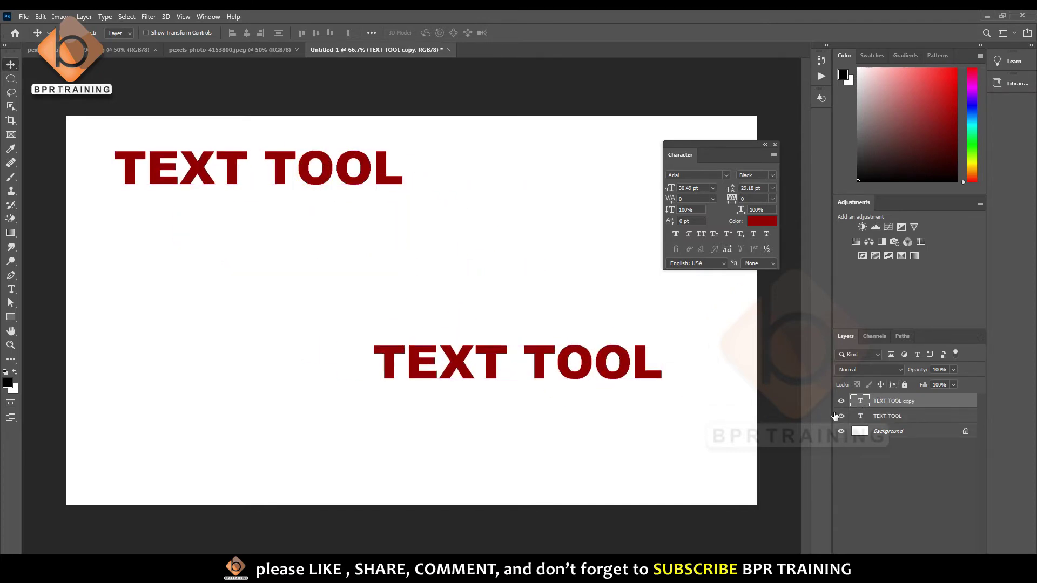
pyautogui.doubleClick(858, 401)
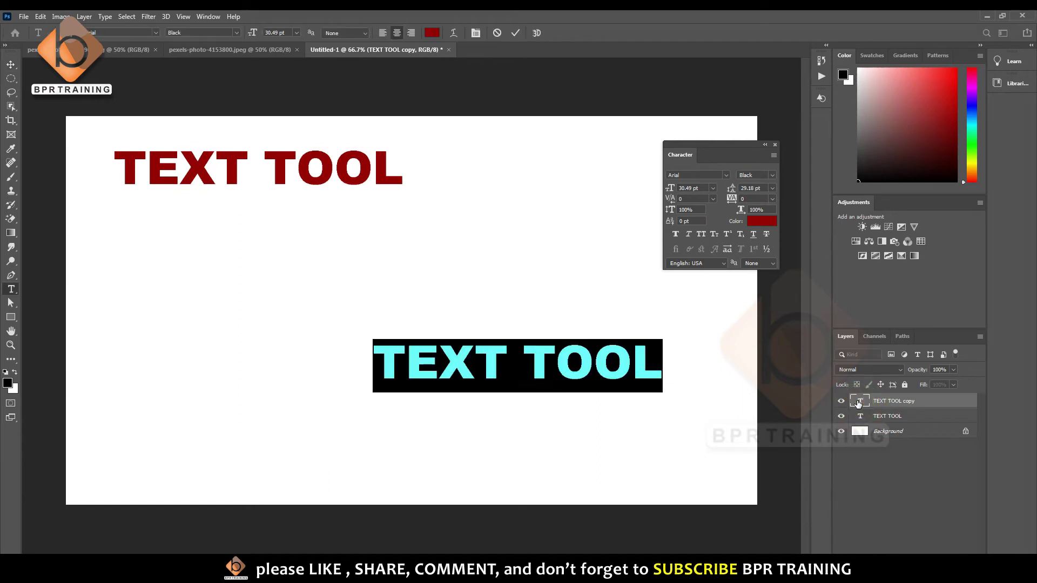
pyautogui.write('PHOTOSHOPO')
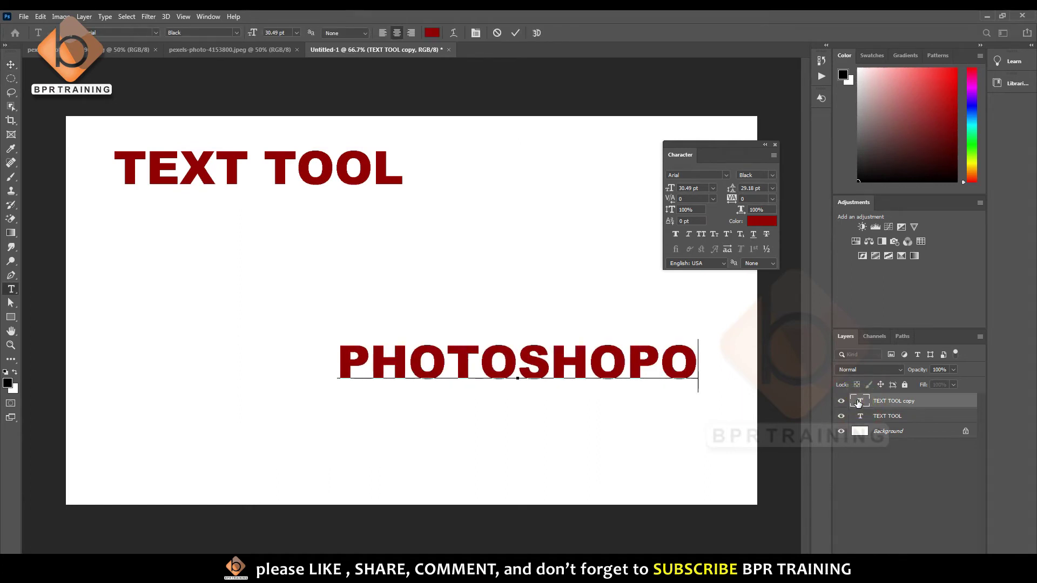
pyautogui.press('BackSpace')
pyautogui.write('20')
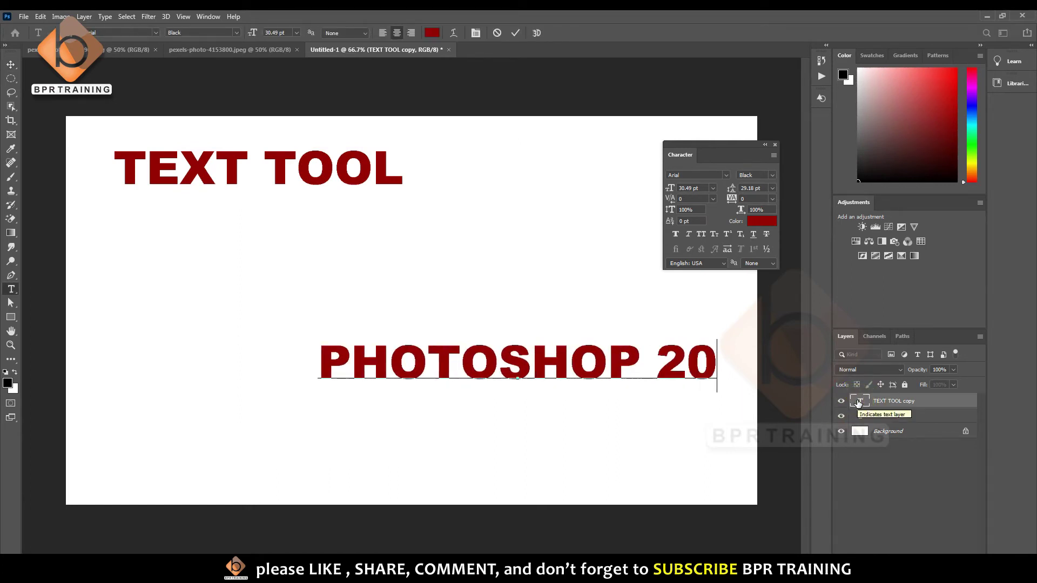
pyautogui.write('21')
pyautogui.hotkey('ctrl', 'Return')
# Copy PHOTOSHOP 2021 to the bottom left and change that copy to 'INDIA'
pyautogui.press('v')
pyautogui.moveTo(544, 378)
pyautogui.mouseDown()
pyautogui.moveTo(341, 432)
pyautogui.moveTo(337, 491)
pyautogui.mouseUp()
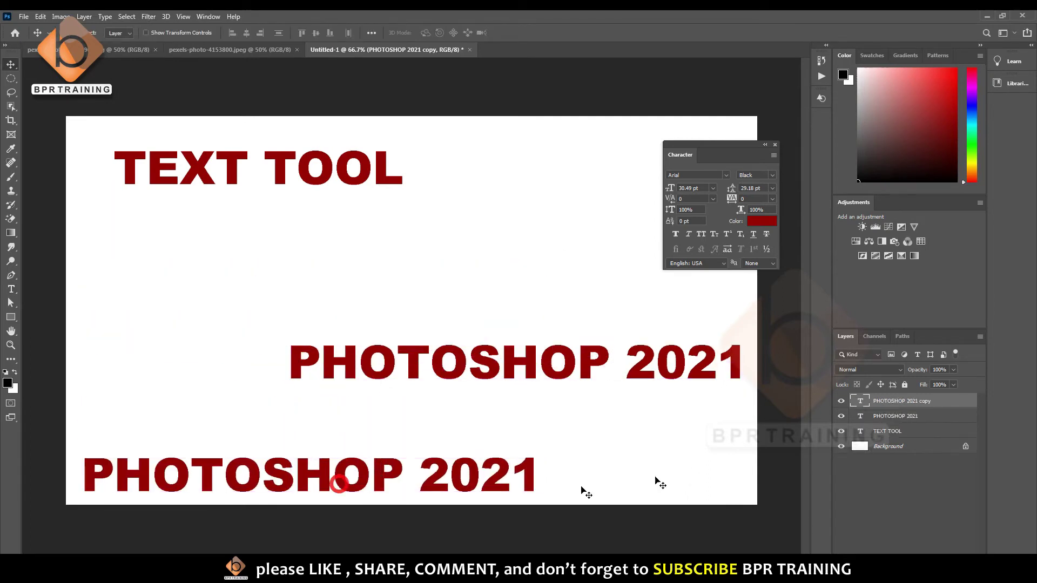
pyautogui.doubleClick(860, 400)
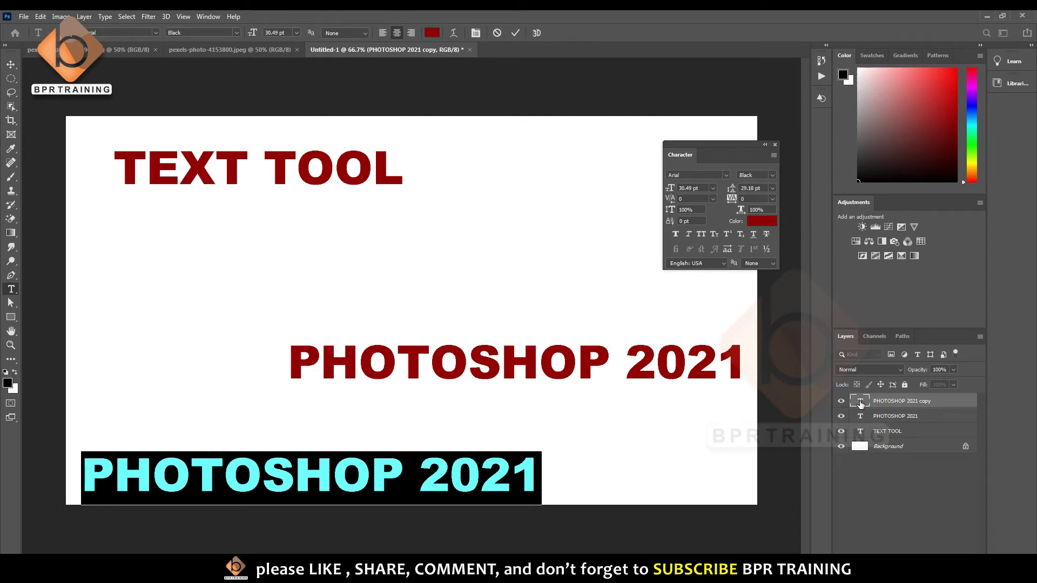
pyautogui.write('PHOTOSHO')
pyautogui.press('BackSpace')
pyautogui.press('BackSpace')
pyautogui.press('BackSpace')
pyautogui.press('BackSpace')
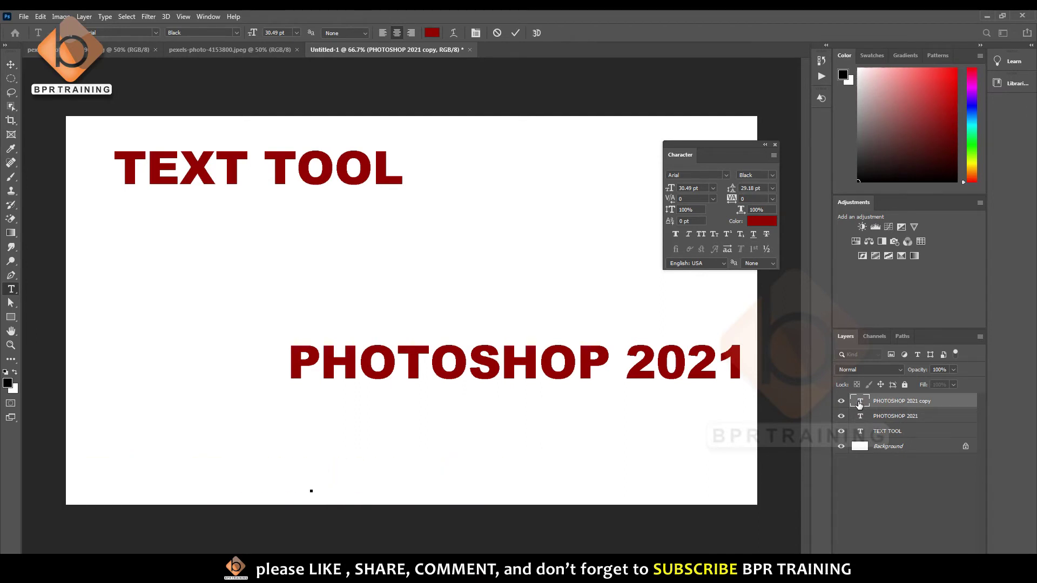
pyautogui.write('INDIA')
pyautogui.press('Escape')
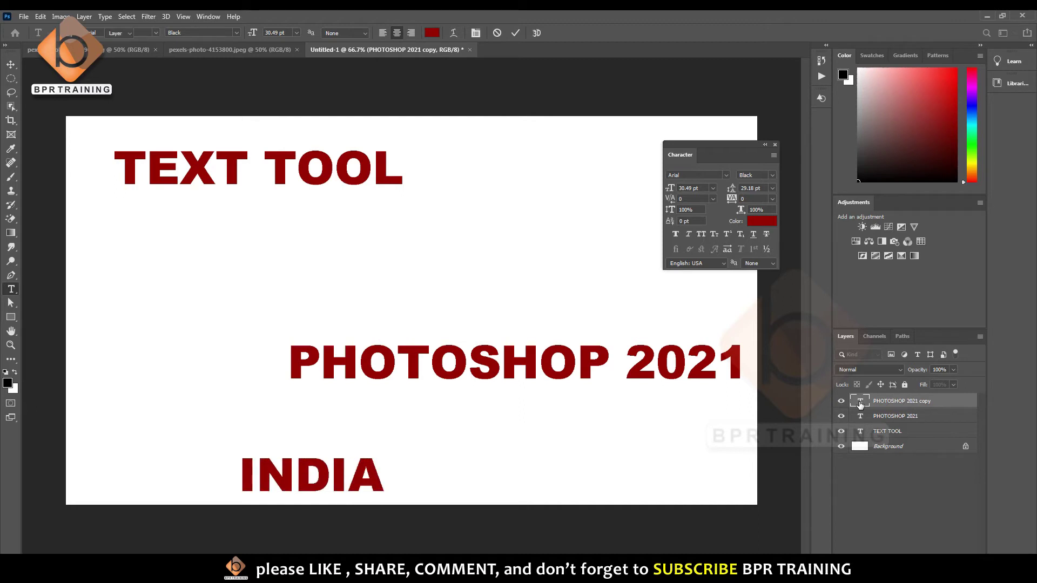
# Drag the PHOTOSHOP 2021 text up so it sits midway between TEXT TOOL and INDIA
pyautogui.press('v')
pyautogui.rightClick(534, 359)
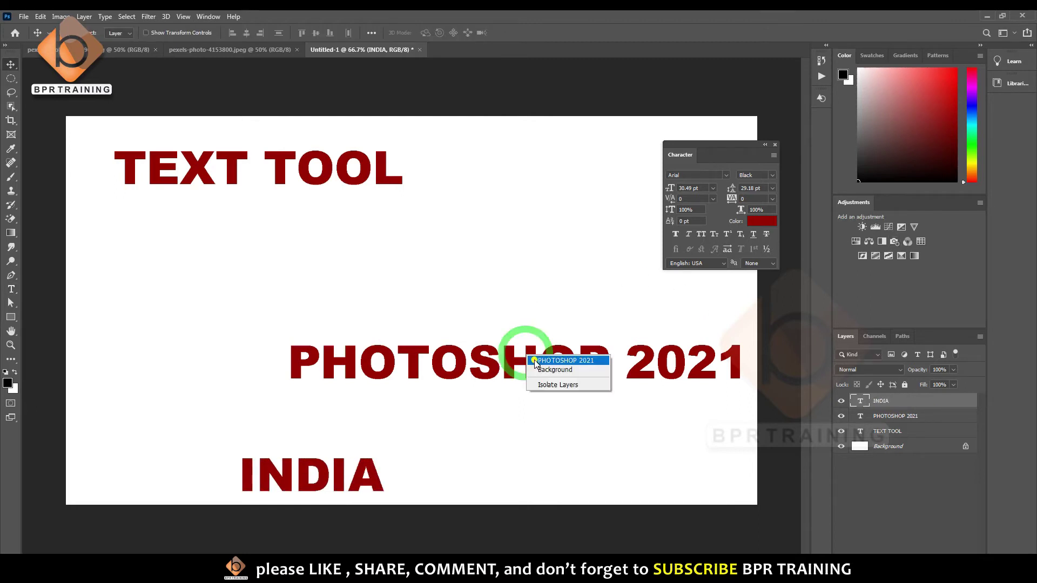
pyautogui.click(546, 361)
pyautogui.moveTo(534, 359); pyautogui.dragTo(535, 273)
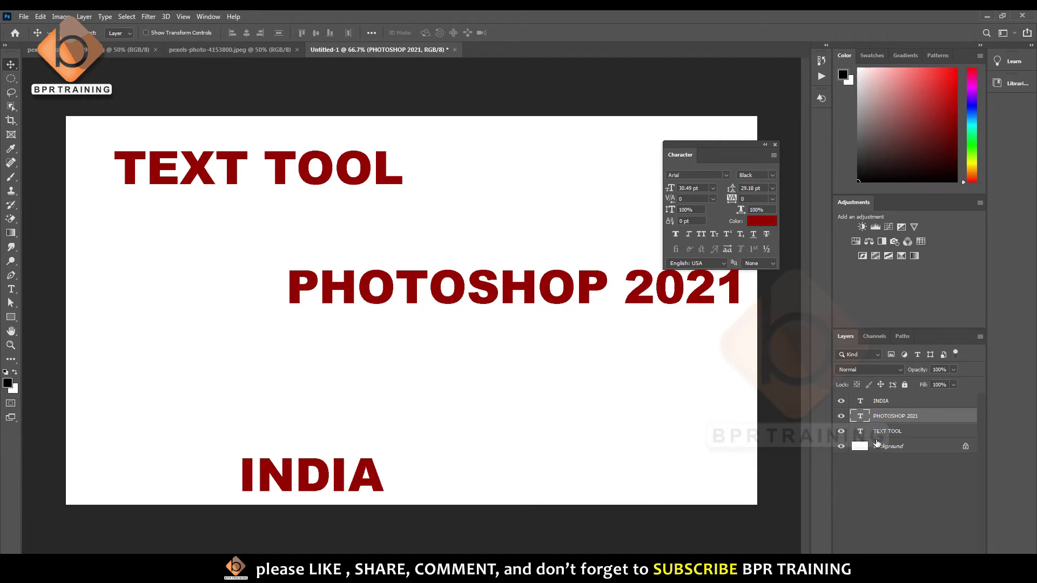
# Add the INDIA and TEXT TOOL layers to the selection, and check the auto-select and align options
pyautogui.keyDown('shift'); pyautogui.click(887, 402); pyautogui.keyUp('shift')
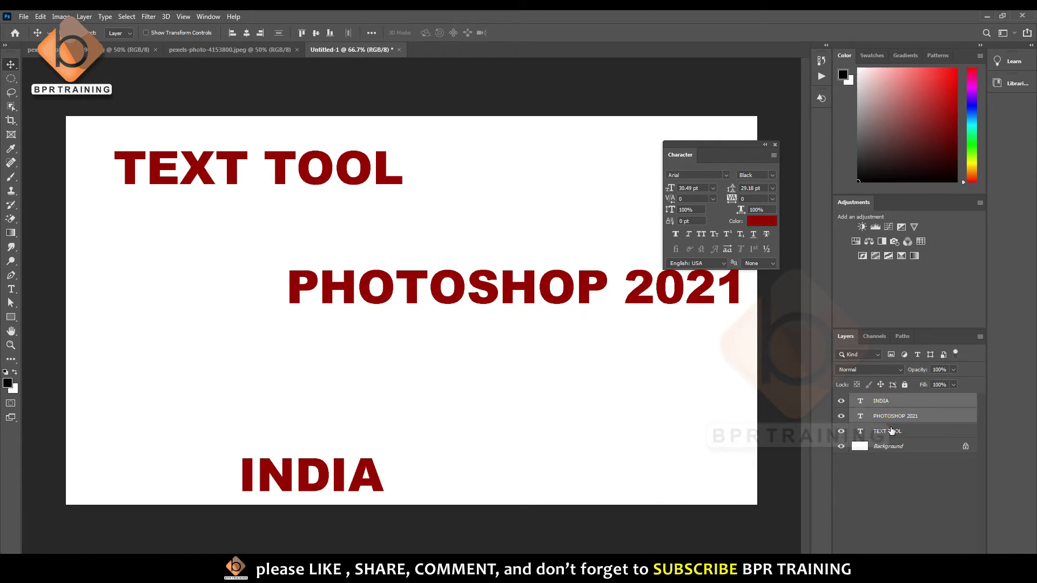
pyautogui.keyDown('shift'); pyautogui.click(890, 430); pyautogui.keyUp('shift')
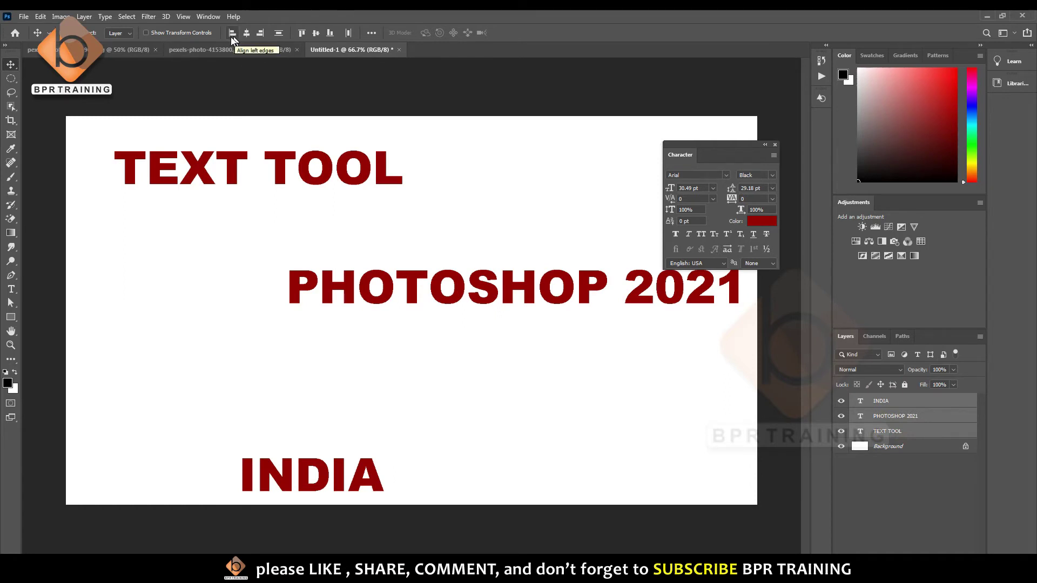
pyautogui.click(128, 35)
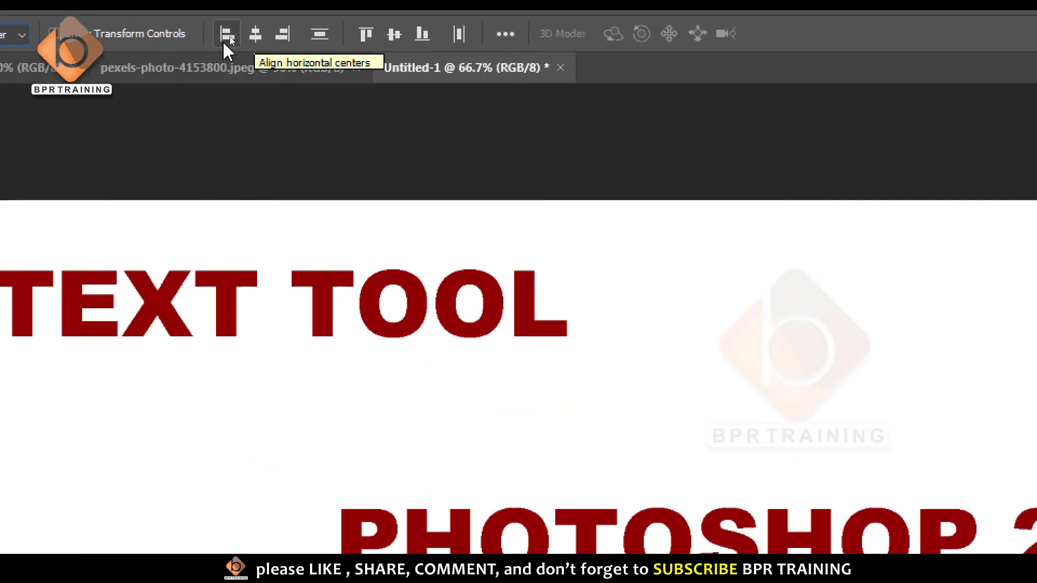
pyautogui.click(508, 34)
pyautogui.click(368, 34)
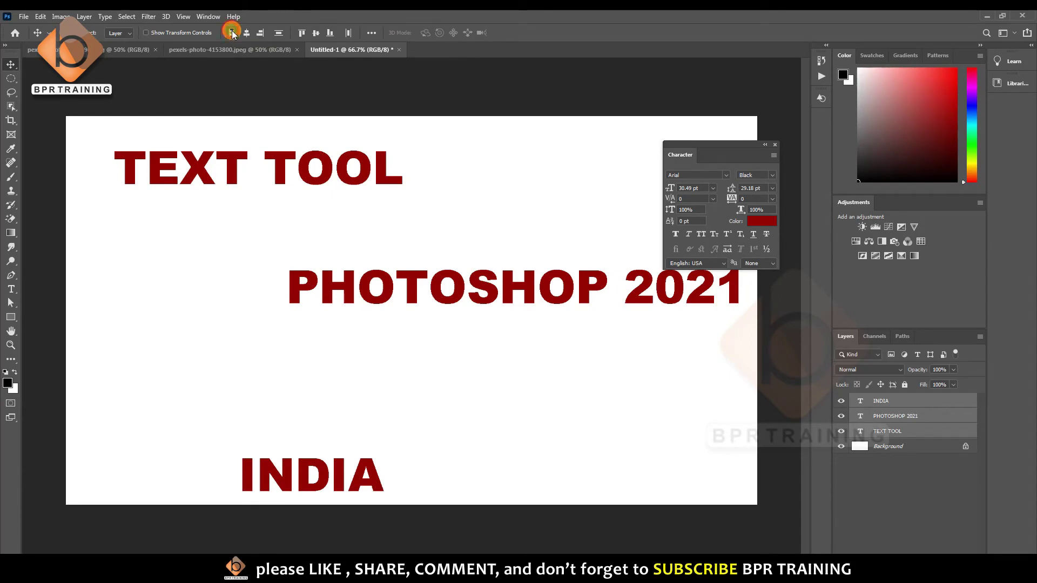
# Try the left, centre, right, top, middle and bottom align buttons on the three selected text lines
pyautogui.click(232, 34)
pyautogui.click(245, 34)
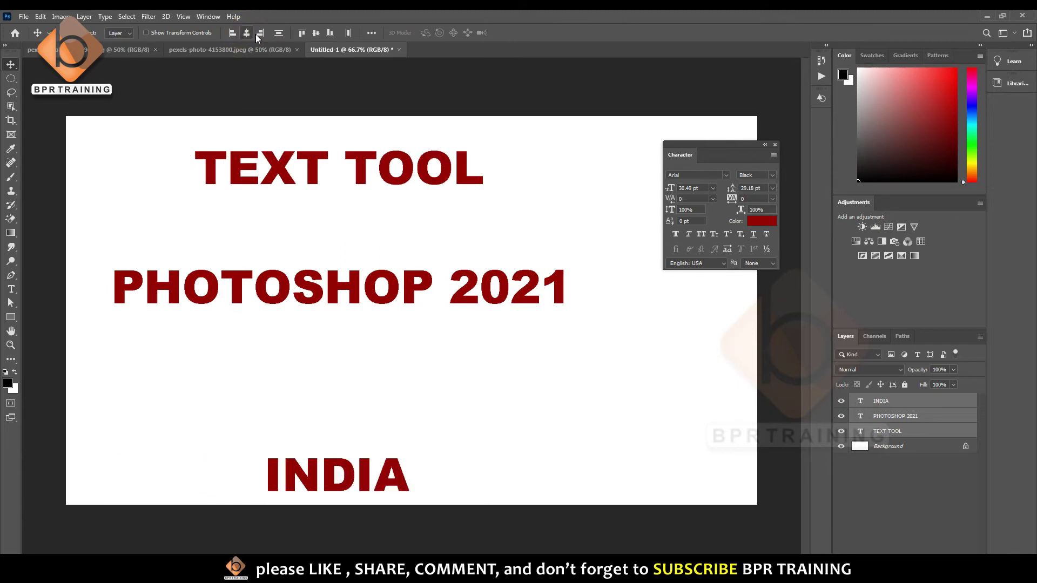
pyautogui.click(261, 33)
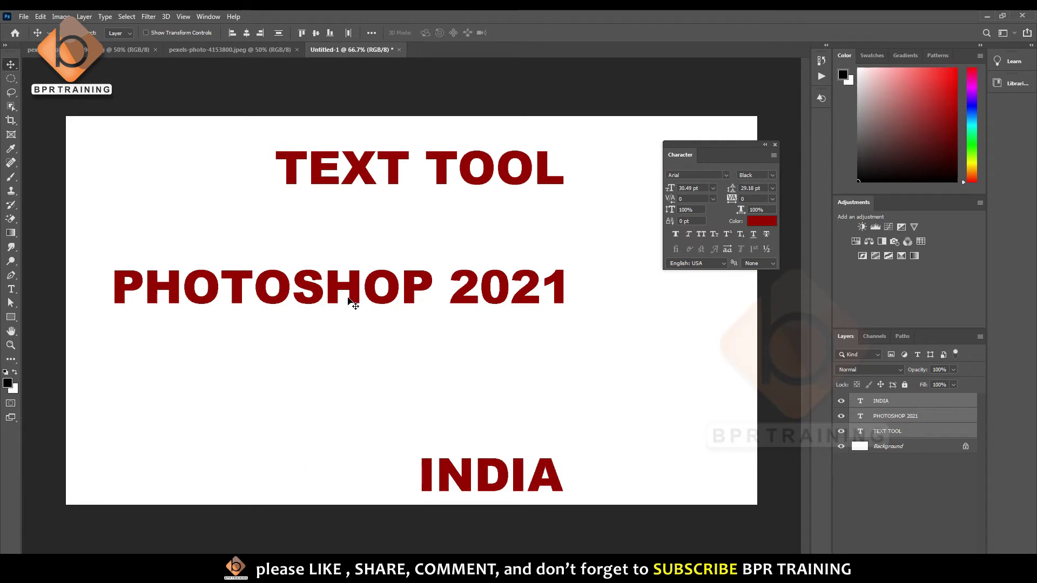
pyautogui.click(304, 32)
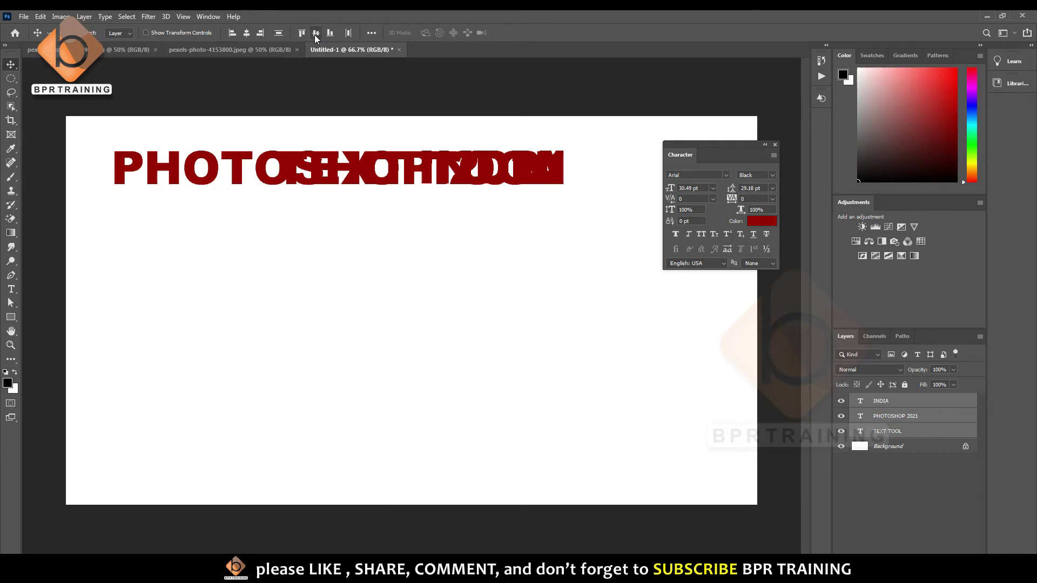
pyautogui.click(315, 34)
pyautogui.click(329, 33)
pyautogui.click(348, 33)
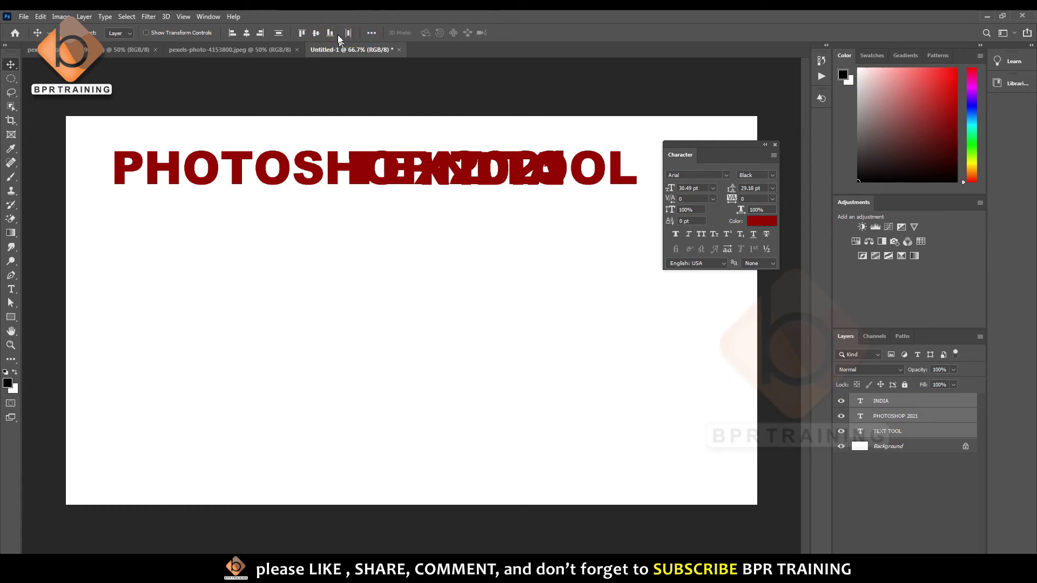
pyautogui.click(260, 34)
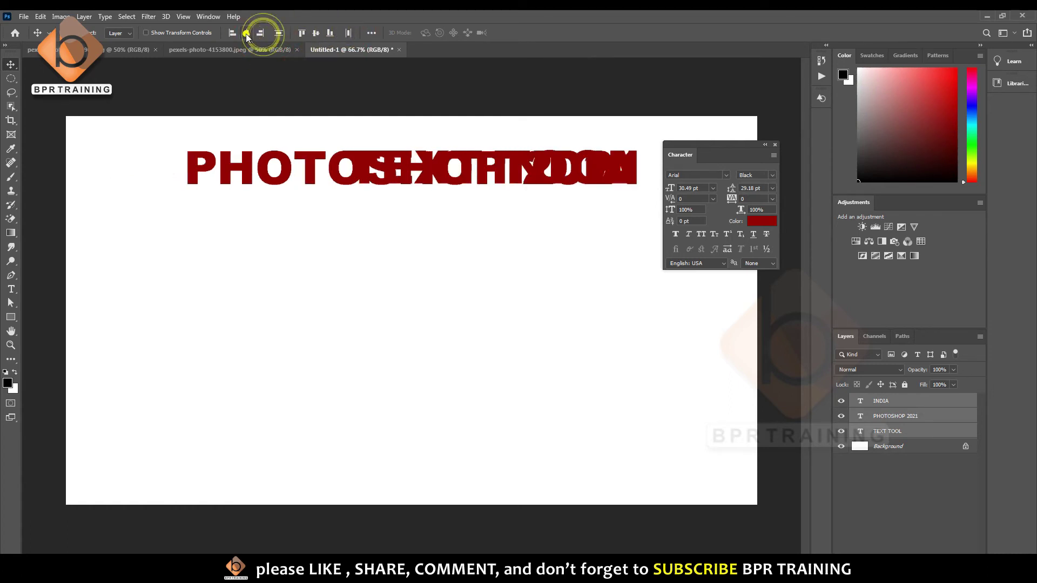
pyautogui.click(246, 34)
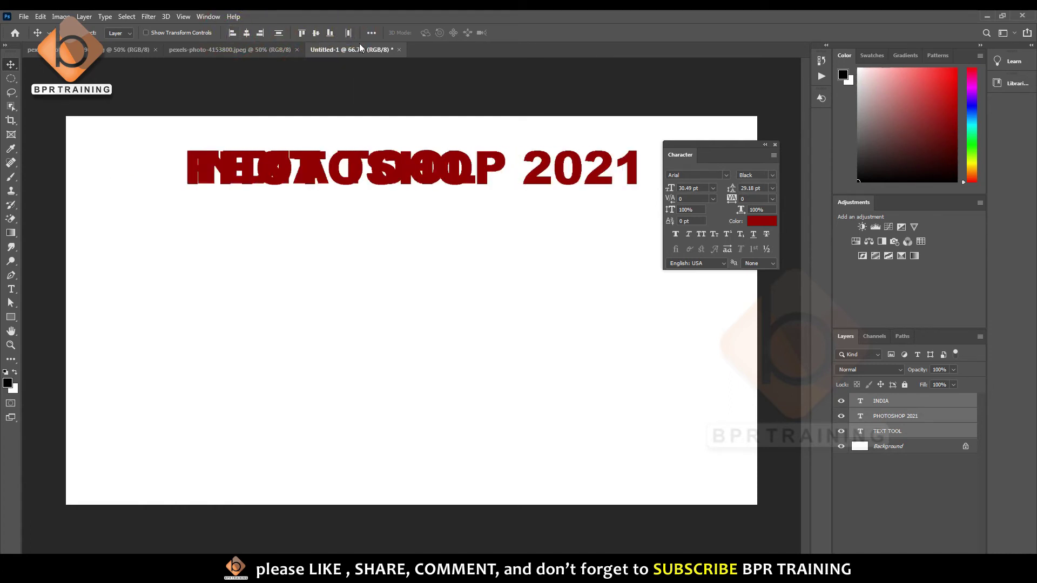
pyautogui.click(372, 33)
# Try the distribute top, bottom, left and horizontal-centre options on the three text lines
pyautogui.click(385, 61)
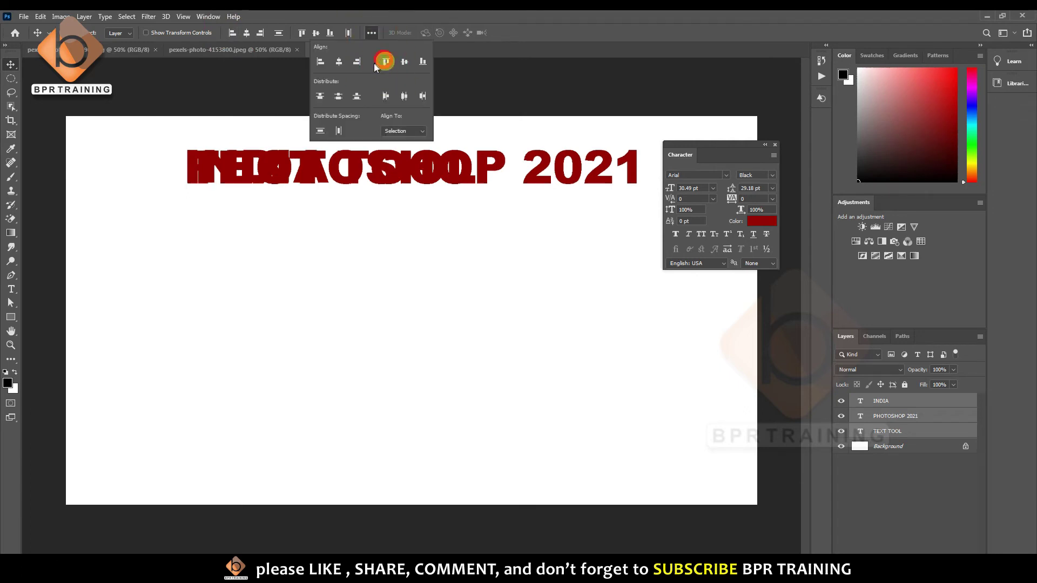
pyautogui.click(358, 62)
pyautogui.click(338, 97)
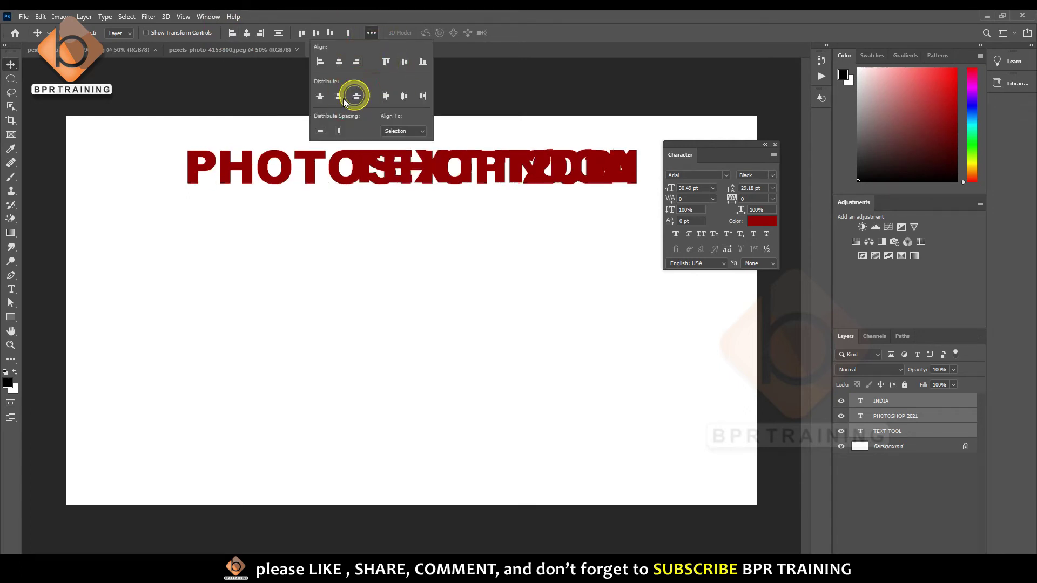
pyautogui.click(320, 96)
pyautogui.click(402, 96)
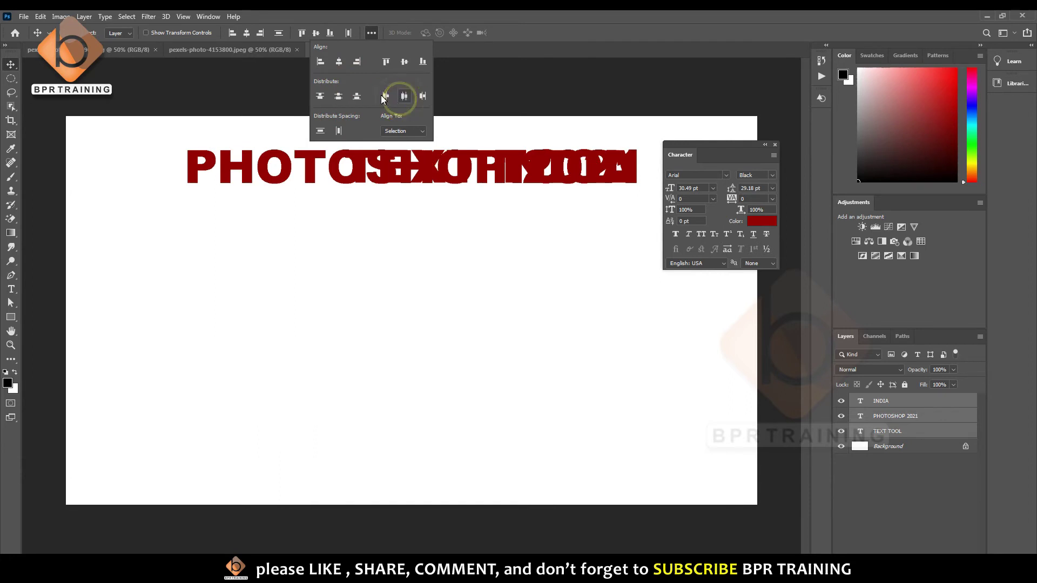
pyautogui.click(937, 497)
# Drag INDIA to mid-left and PHOTOSHOP 2021 to the bottom right, separating them
pyautogui.click(909, 406)
pyautogui.moveTo(401, 273); pyautogui.dragTo(221, 463)
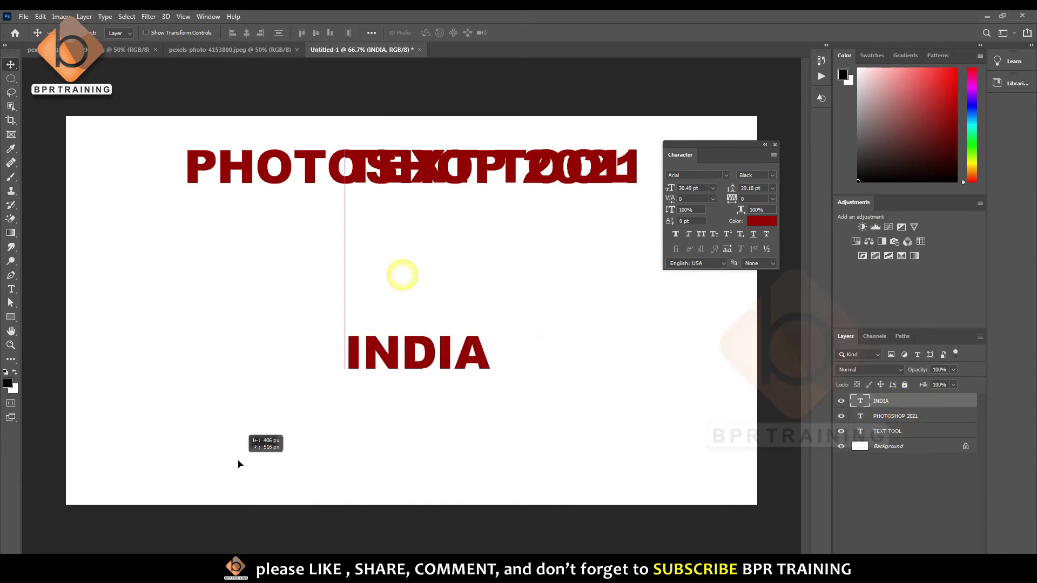
pyautogui.click(908, 416)
pyautogui.moveTo(471, 209); pyautogui.dragTo(584, 479)
pyautogui.click(910, 401)
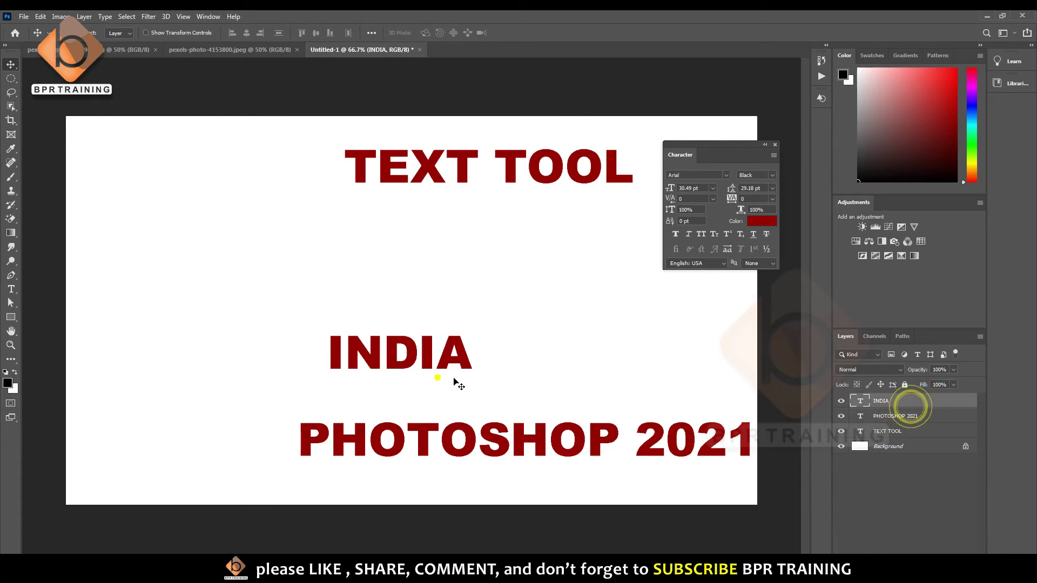
pyautogui.moveTo(438, 377)
pyautogui.mouseDown()
pyautogui.moveTo(205, 265)
pyautogui.moveTo(267, 311)
pyautogui.mouseUp()
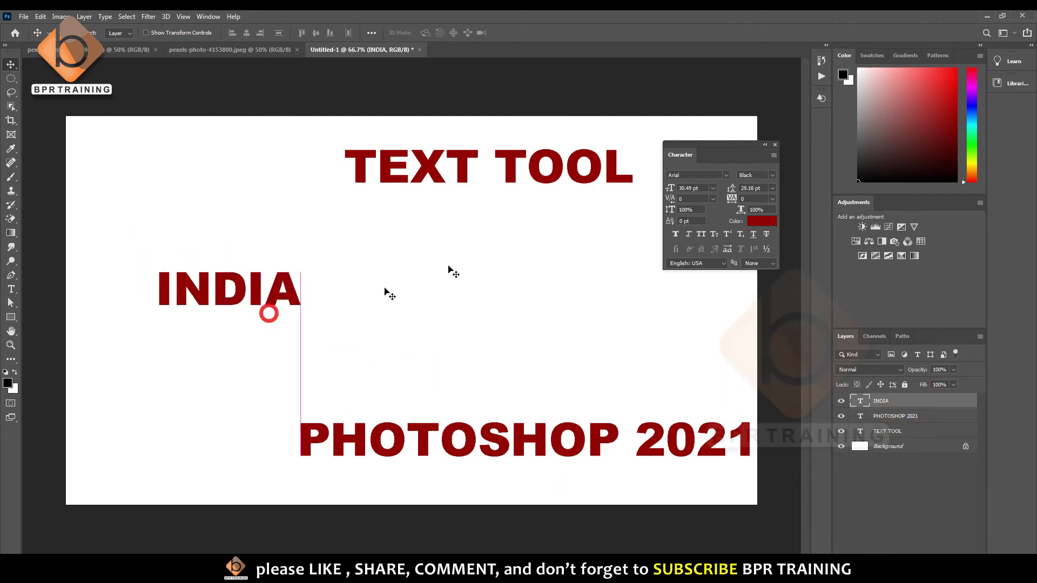
# Select the TEXT TOOL, INDIA and PHOTOSHOP 2021 layers together
pyautogui.click(903, 478)
pyautogui.click(903, 446)
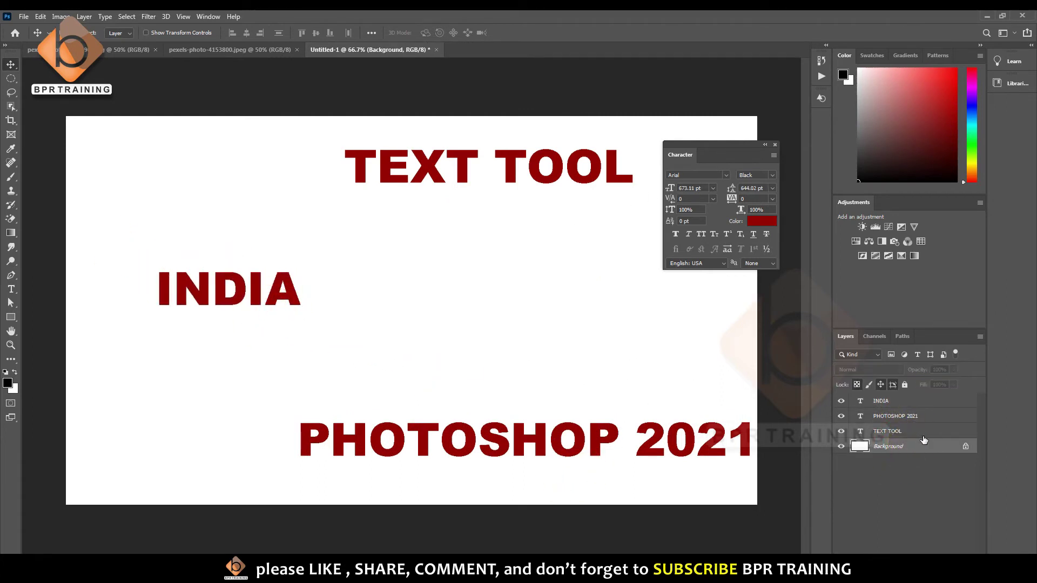
pyautogui.click(899, 430)
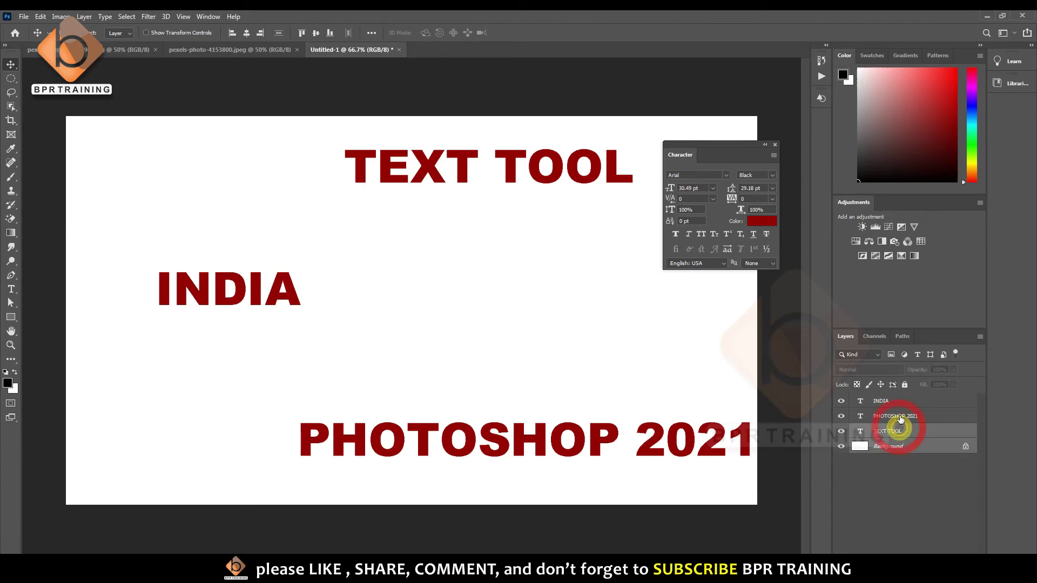
pyautogui.keyDown('shift'); pyautogui.click(894, 400); pyautogui.keyUp('shift')
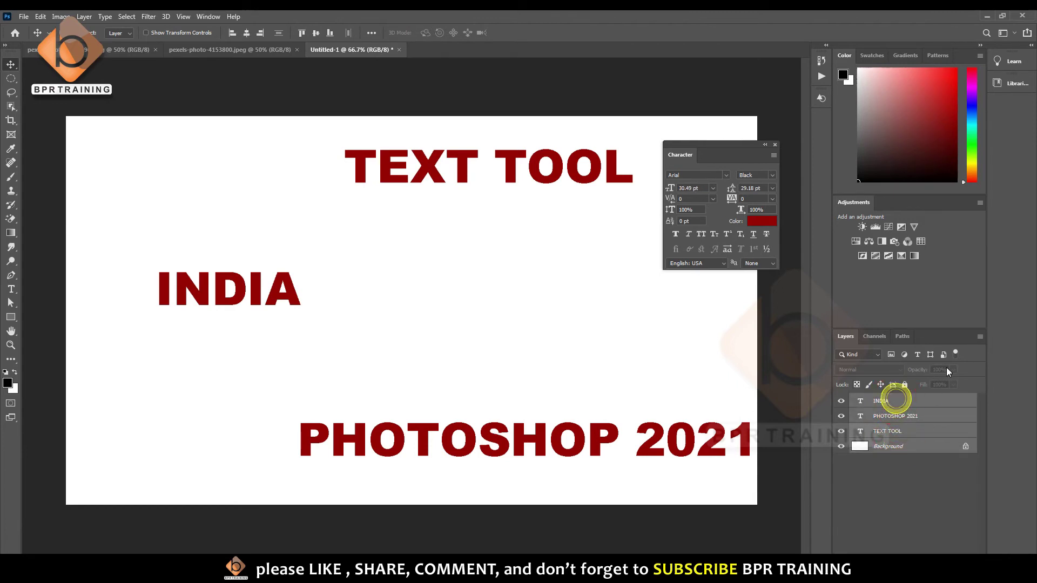
# Centre the three text lines horizontally, undoing a trial vertical-centre alignment
pyautogui.click(246, 33)
pyautogui.click(315, 33)
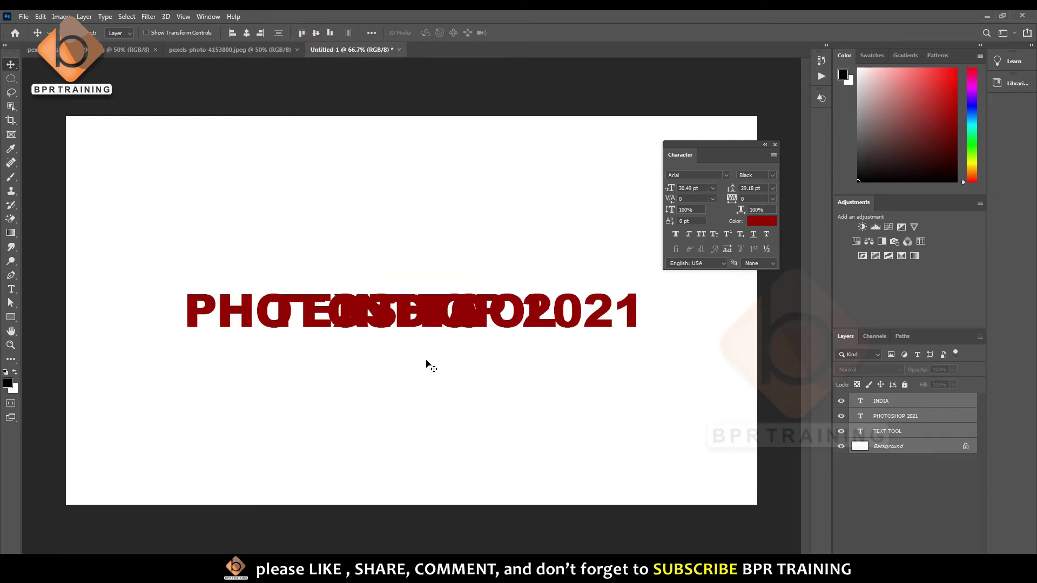
pyautogui.hotkey('ctrl', 'z')
# Toggle the TEXT TOOL layer's visibility and clear the layer selection
pyautogui.click(888, 482)
pyautogui.click(899, 434)
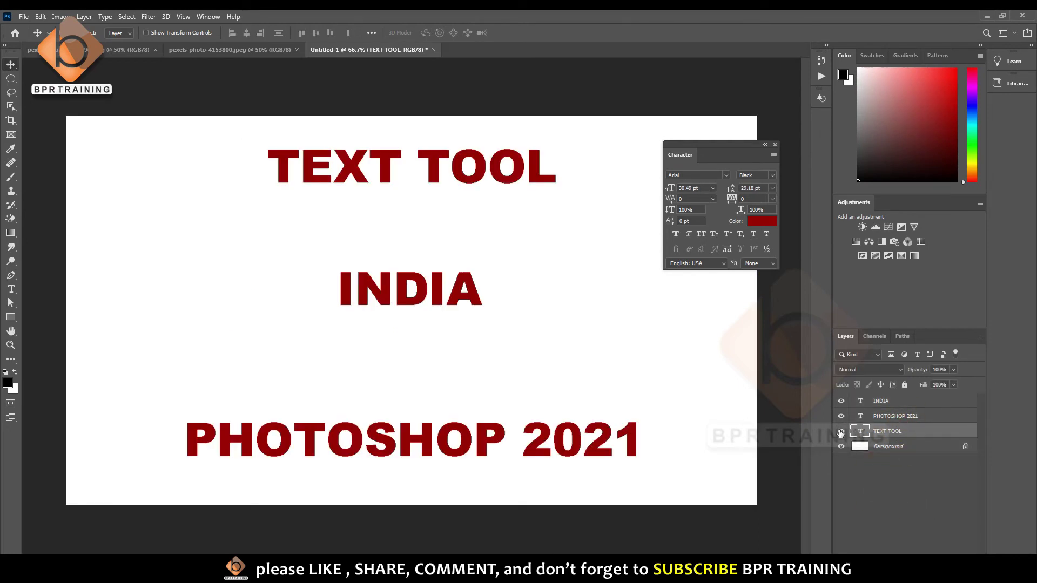
pyautogui.click(841, 432)
pyautogui.click(886, 447)
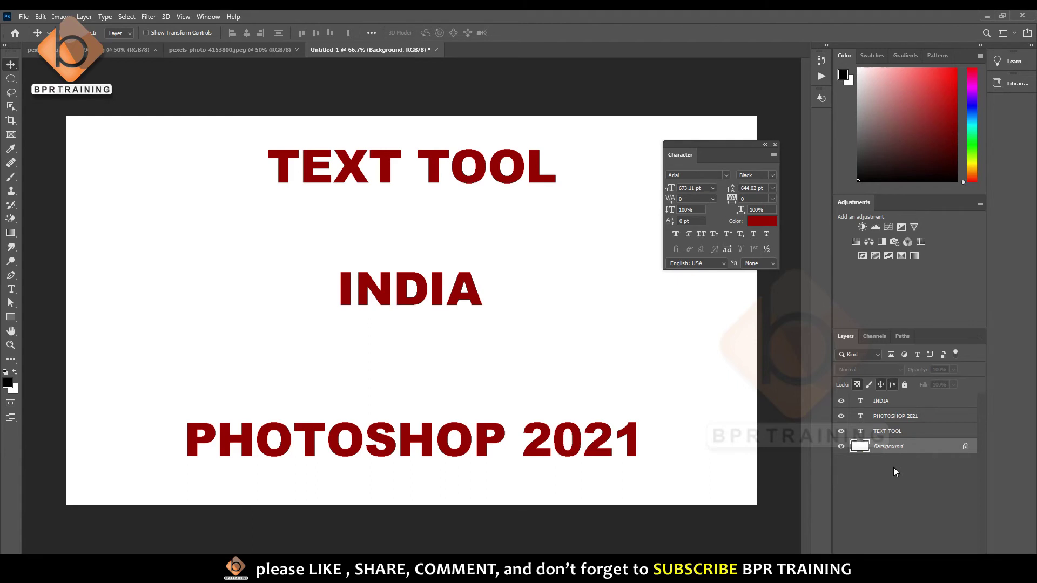
pyautogui.click(894, 467)
pyautogui.click(210, 17)
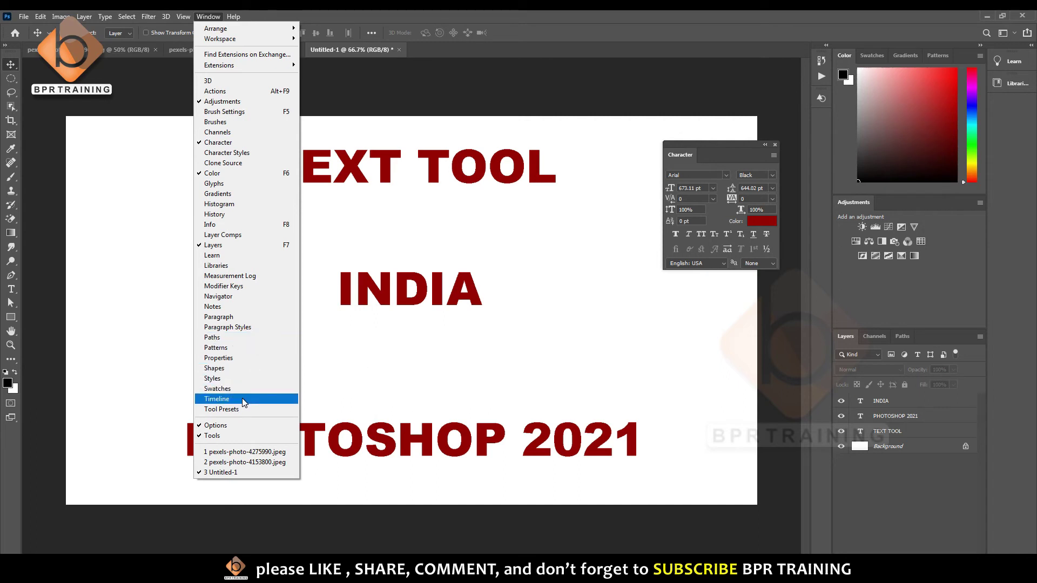
# Show the Paragraph panel, move it further left, and select the INDIA text layer
pyautogui.click(223, 359)
pyautogui.click(780, 122)
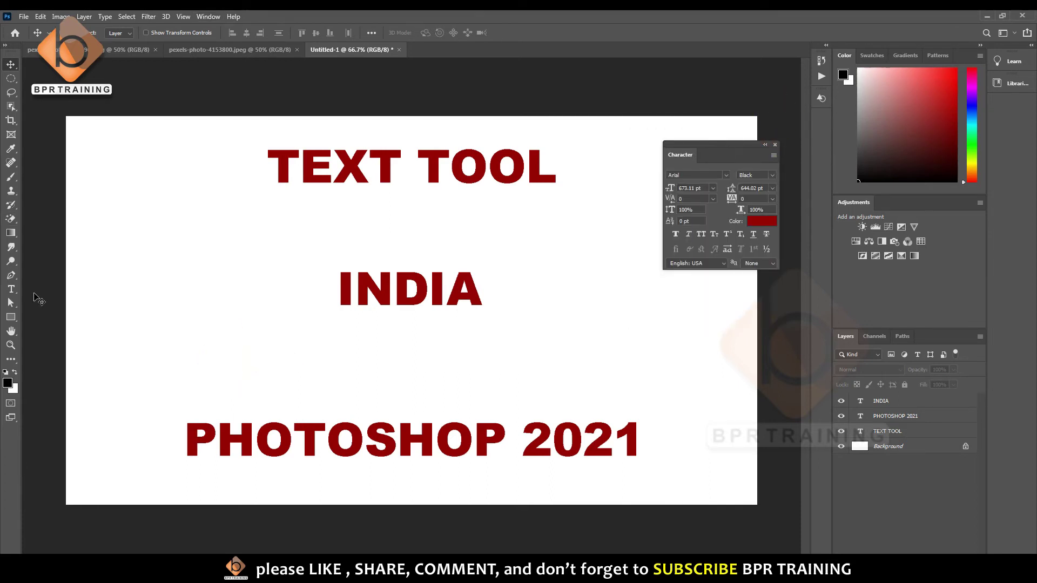
pyautogui.click(11, 289)
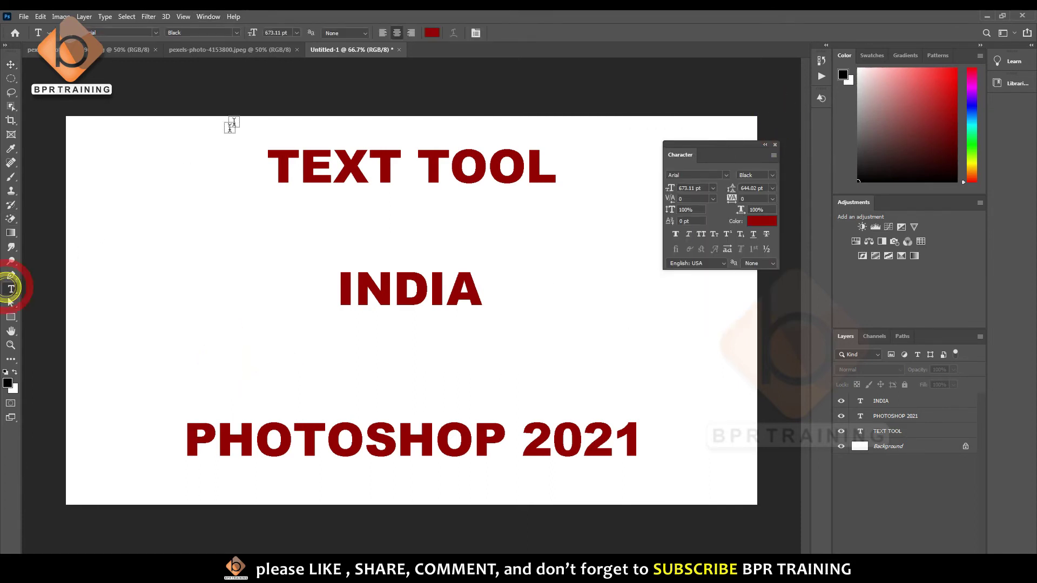
pyautogui.click(475, 33)
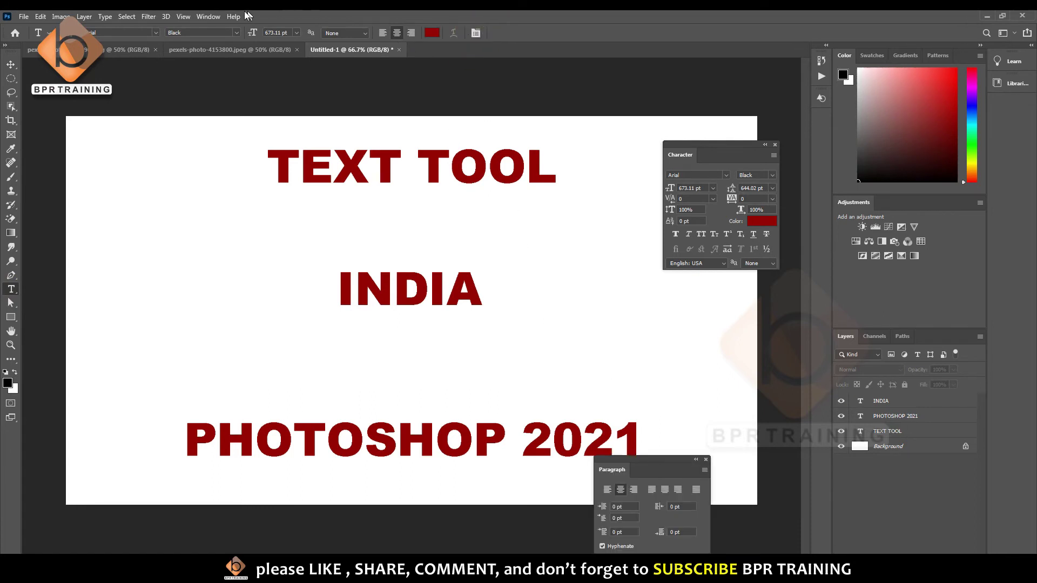
pyautogui.click(208, 17)
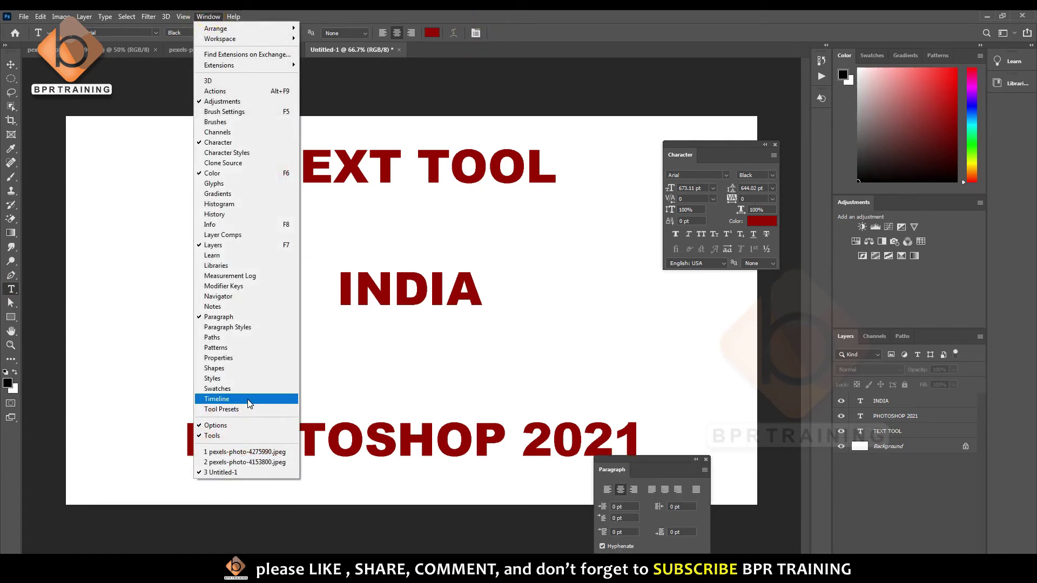
pyautogui.click(5, 62)
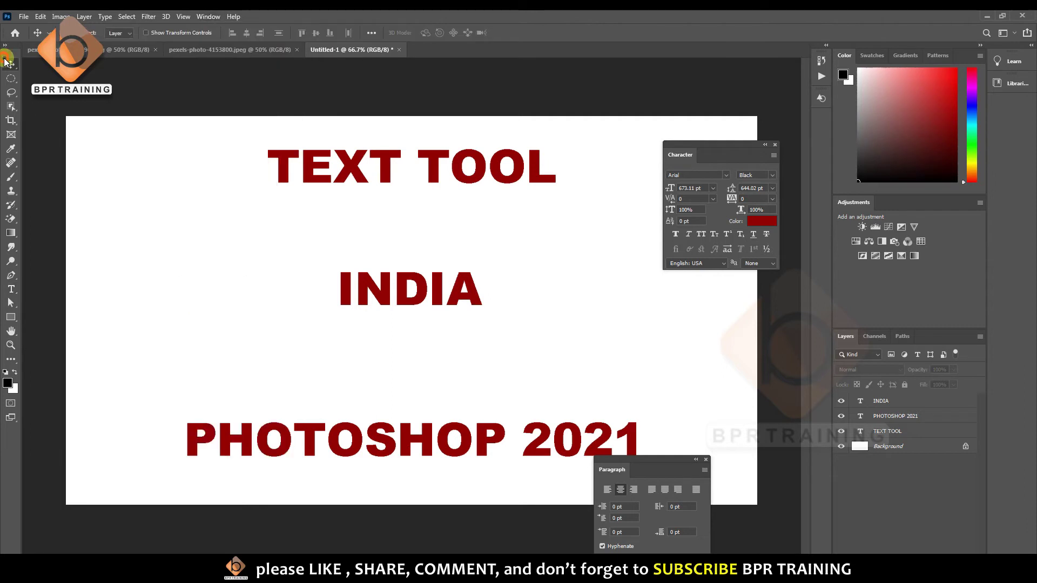
pyautogui.moveTo(664, 471); pyautogui.dragTo(210, 228)
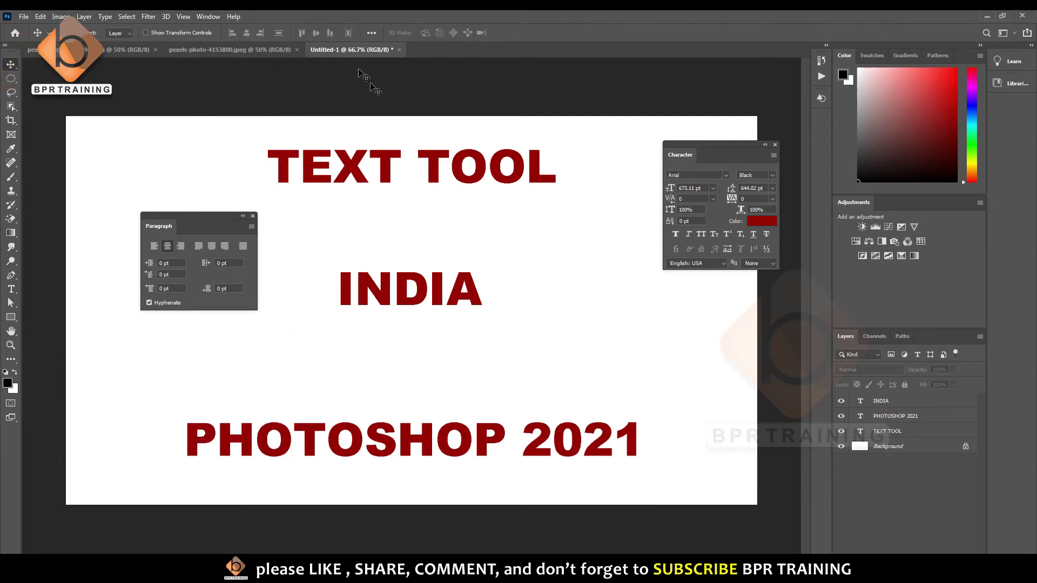
pyautogui.click(896, 403)
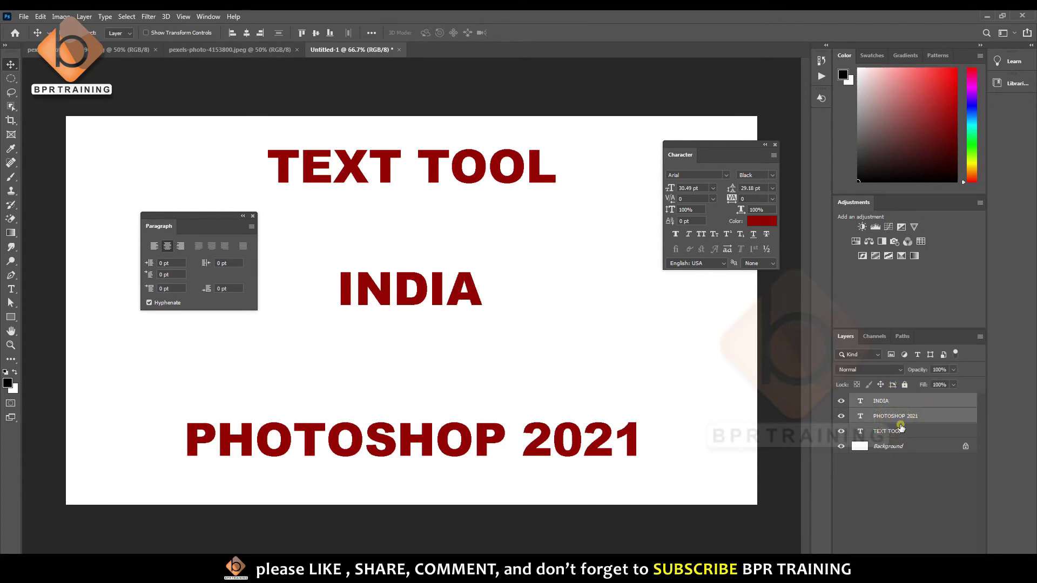
# Select all three text layers: TEXT TOOL, INDIA and PHOTOSHOP 2021
pyautogui.click(901, 461)
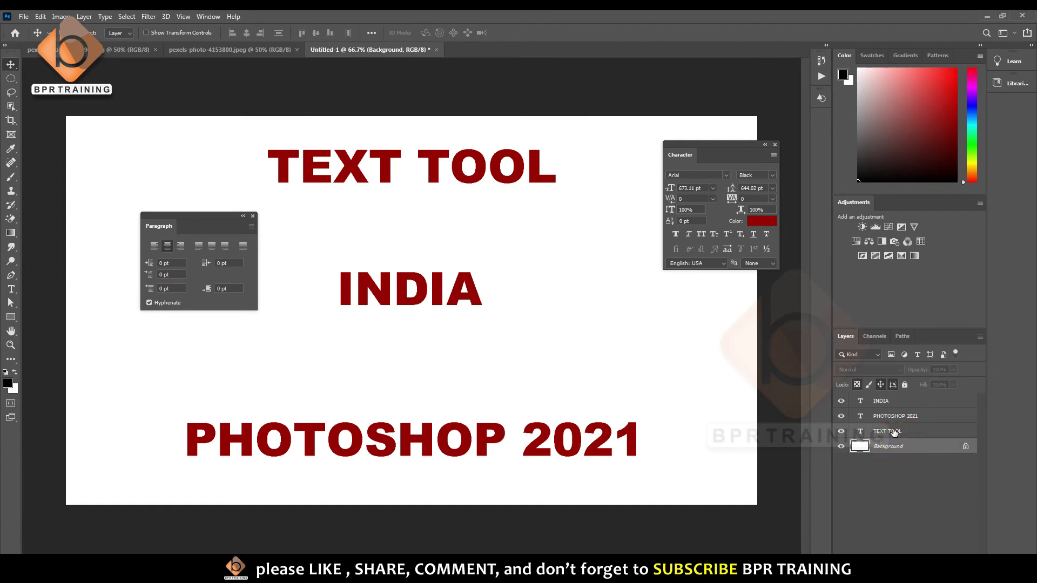
pyautogui.click(887, 431)
pyautogui.keyDown('ctrl'); pyautogui.click(886, 401); pyautogui.keyUp('ctrl')
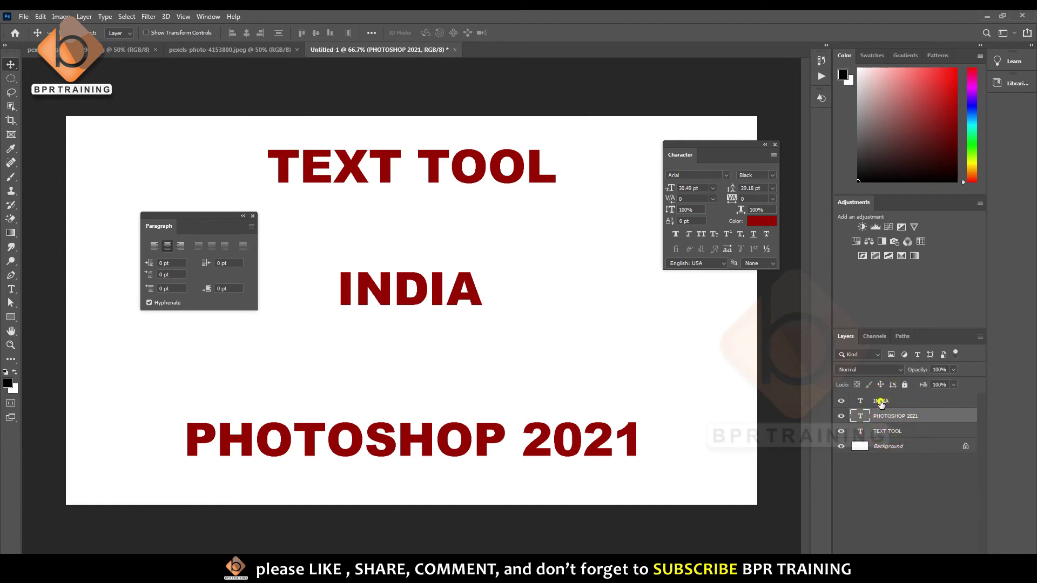
pyautogui.keyDown('ctrl'); pyautogui.click(886, 401); pyautogui.keyUp('ctrl')
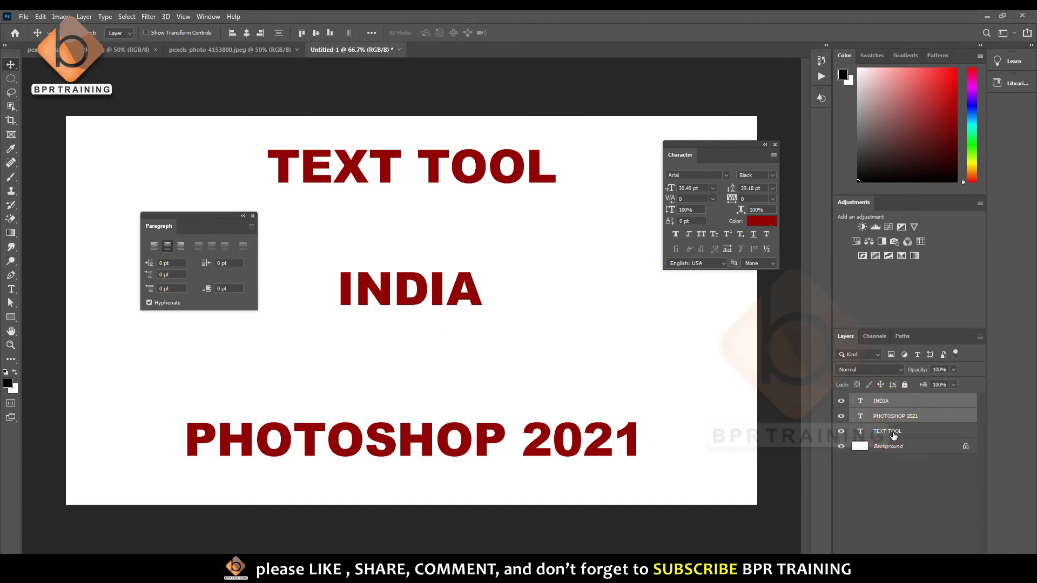
pyautogui.click(887, 431)
pyautogui.keyDown('ctrl'); pyautogui.click(880, 402); pyautogui.keyUp('ctrl')
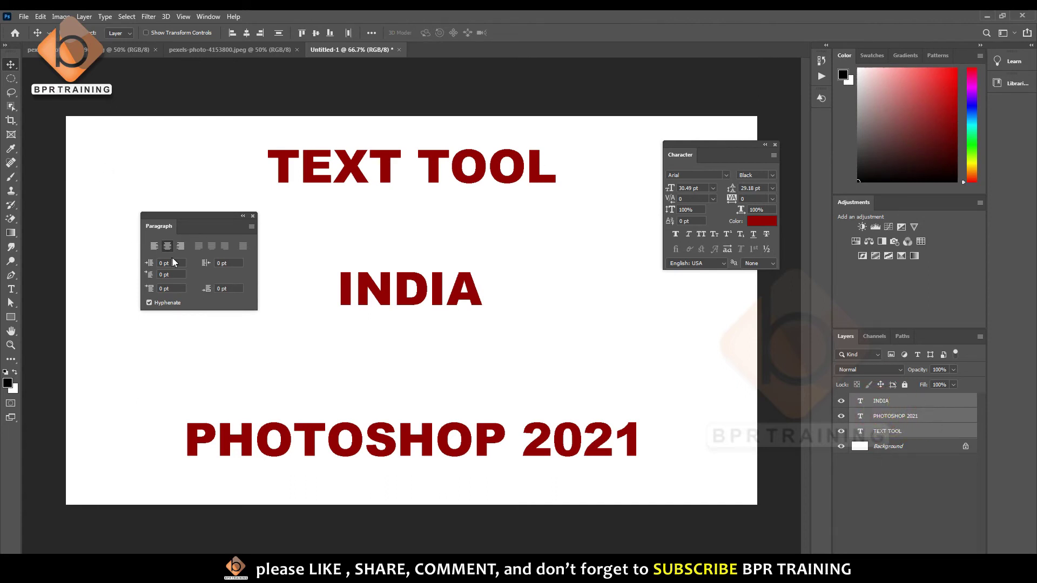
# Try centred and justified paragraph alignments and the left indent field on the text lines
pyautogui.click(181, 246)
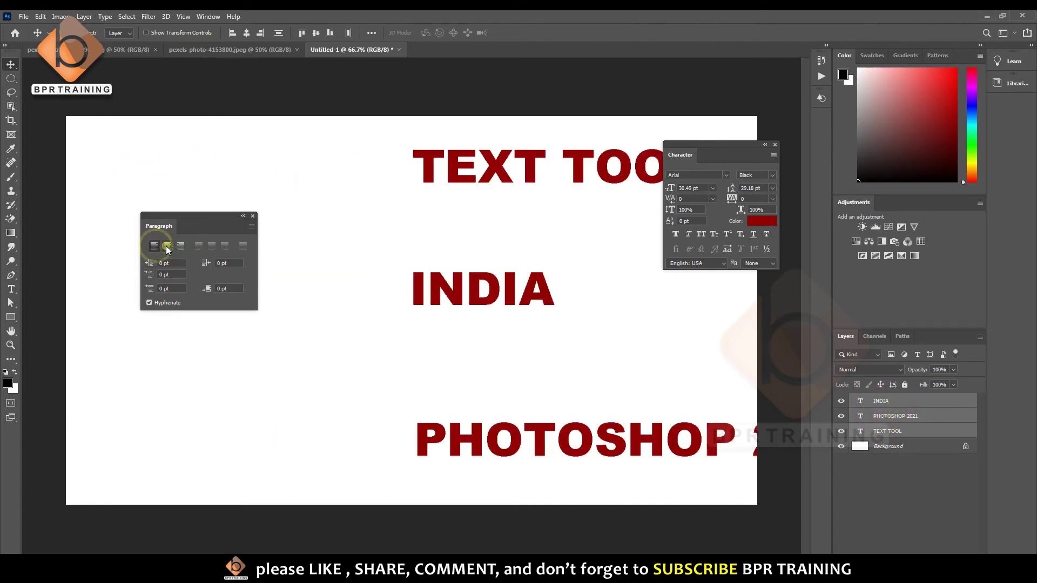
pyautogui.click(167, 245)
pyautogui.click(202, 248)
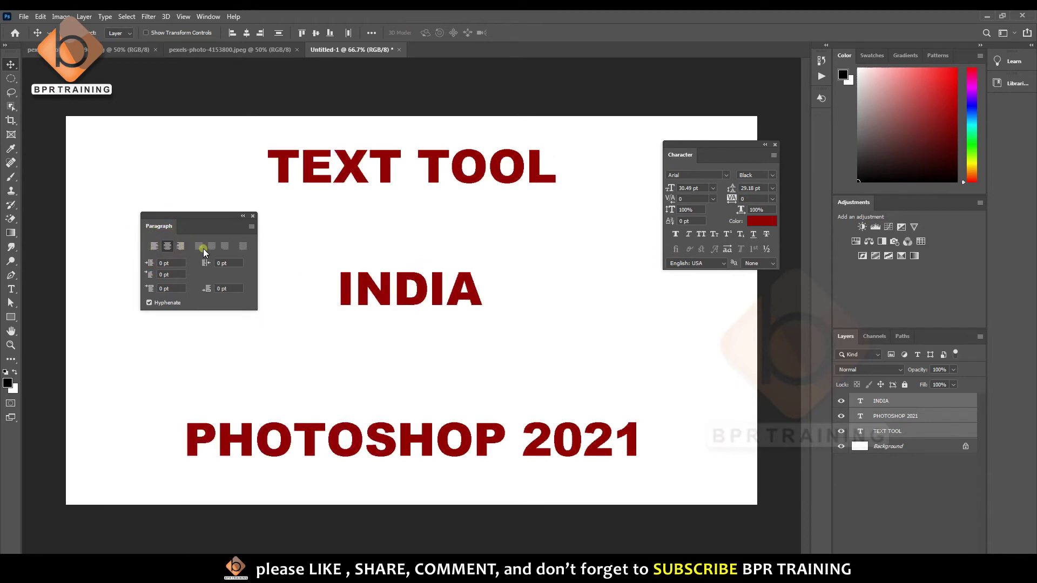
pyautogui.click(173, 263)
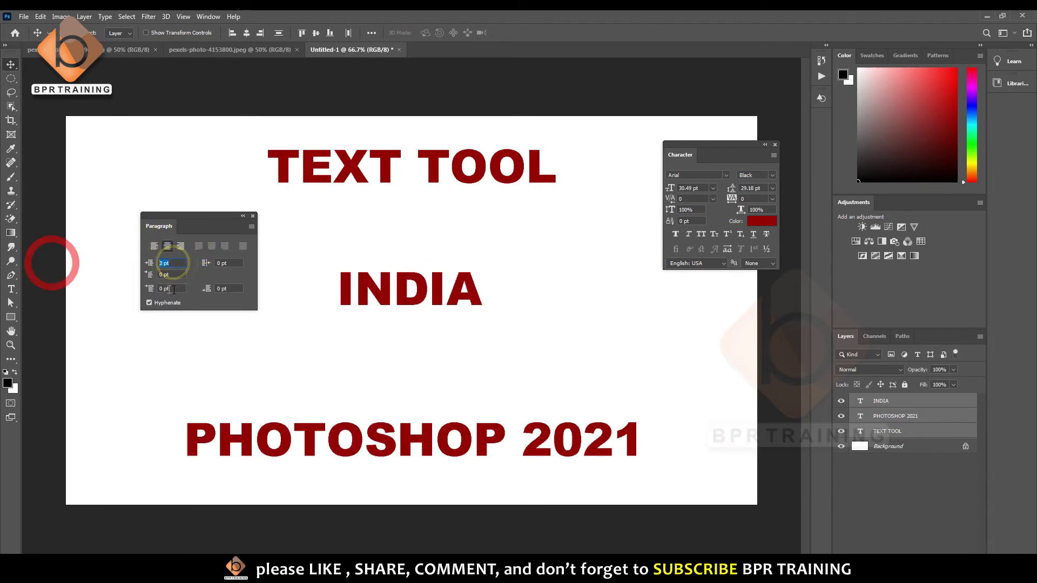
pyautogui.click(227, 266)
pyautogui.click(180, 261)
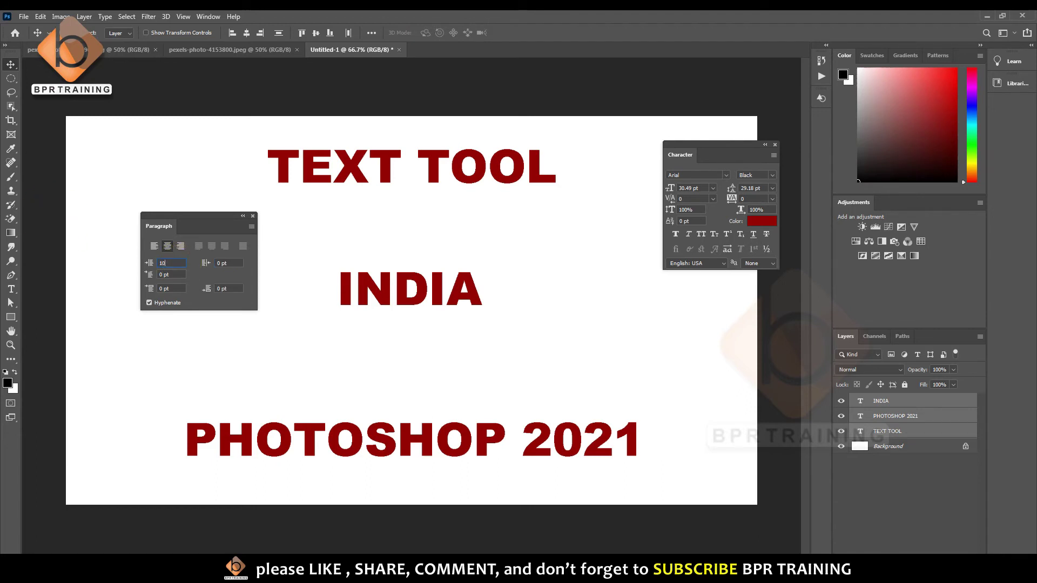
# Try a 10 pt first-line indent, 100 pt space before, then first-line indent 1
pyautogui.click(178, 273)
pyautogui.write('10')
pyautogui.press('Return')
pyautogui.click(174, 290)
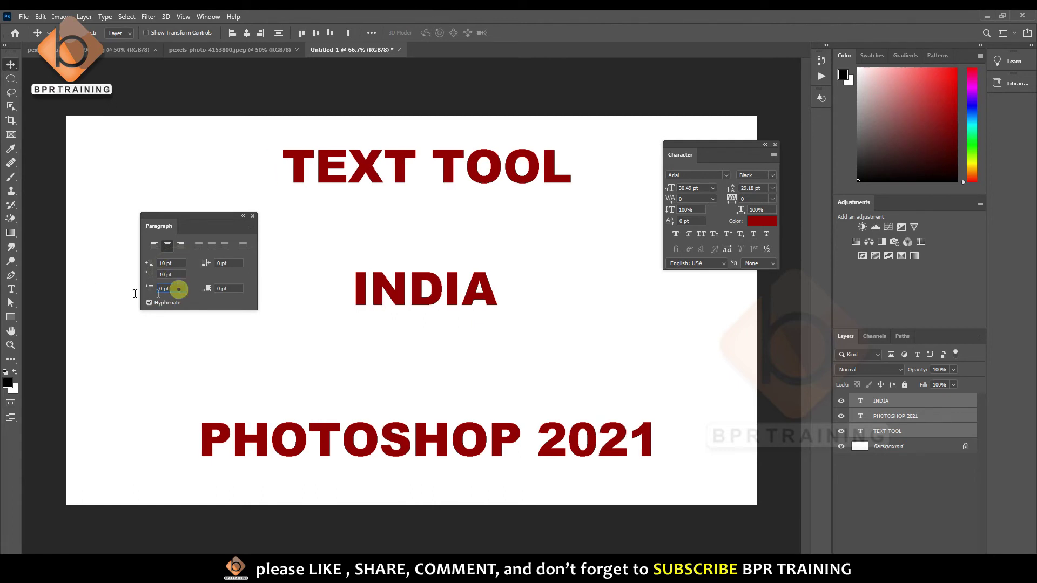
pyautogui.write('100')
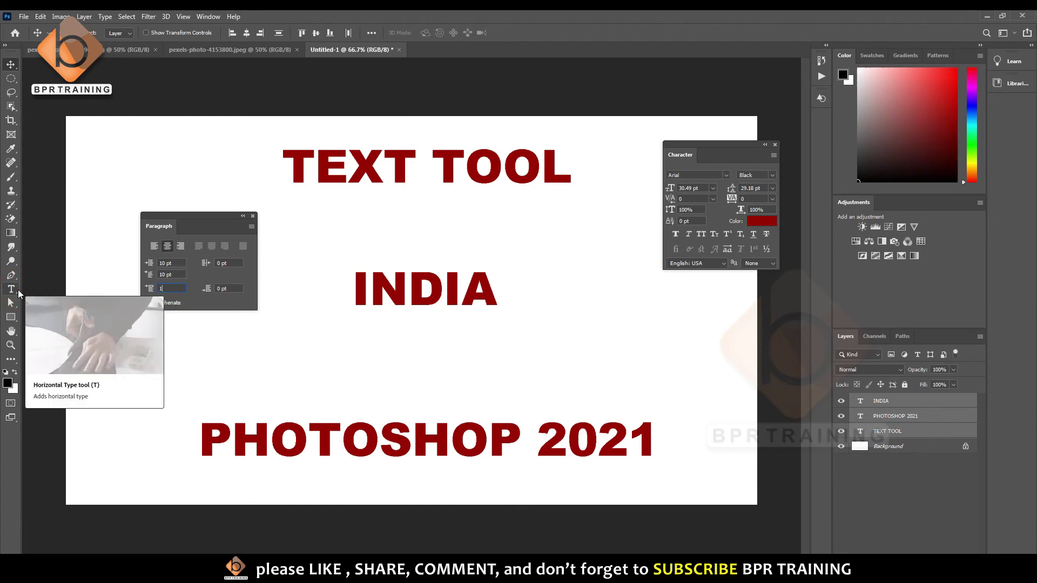
pyautogui.press('Return')
pyautogui.click(172, 274)
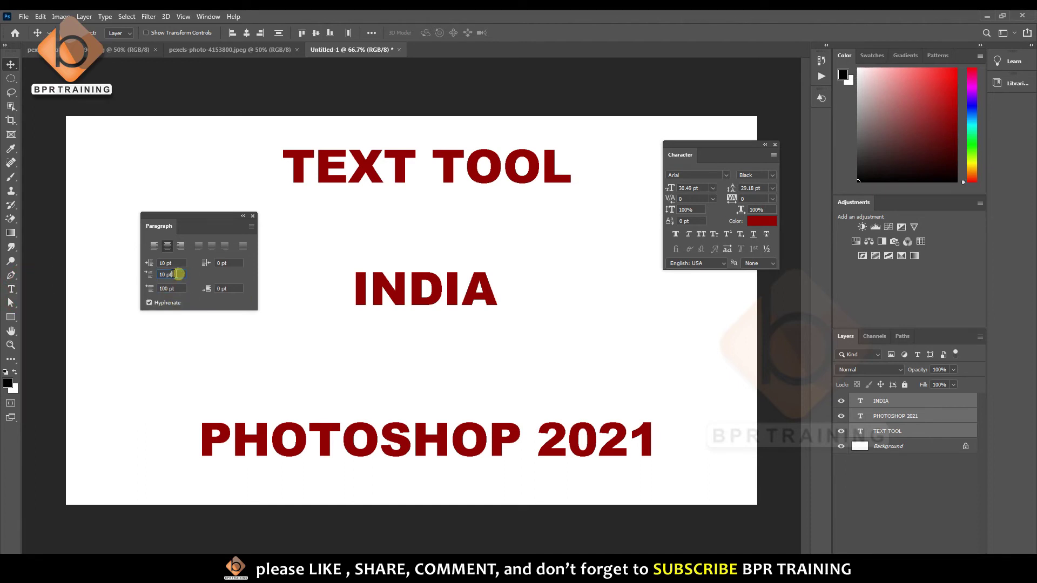
pyautogui.write('100')
pyautogui.press('Return')
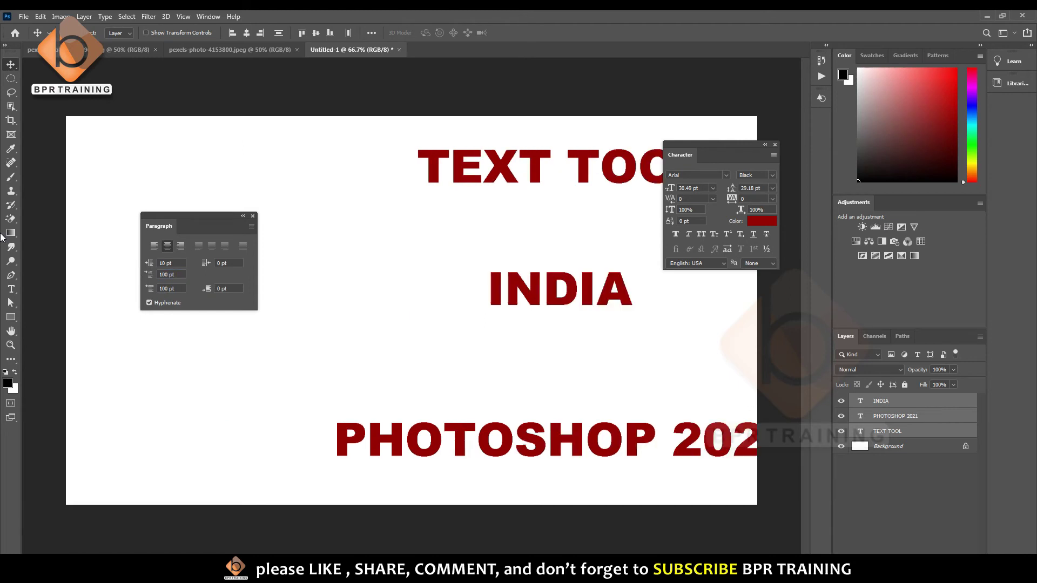
# Set right indent and space after to 50 pt, then right-align the text lines
pyautogui.click(232, 263)
pyautogui.write('50')
pyautogui.click(238, 288)
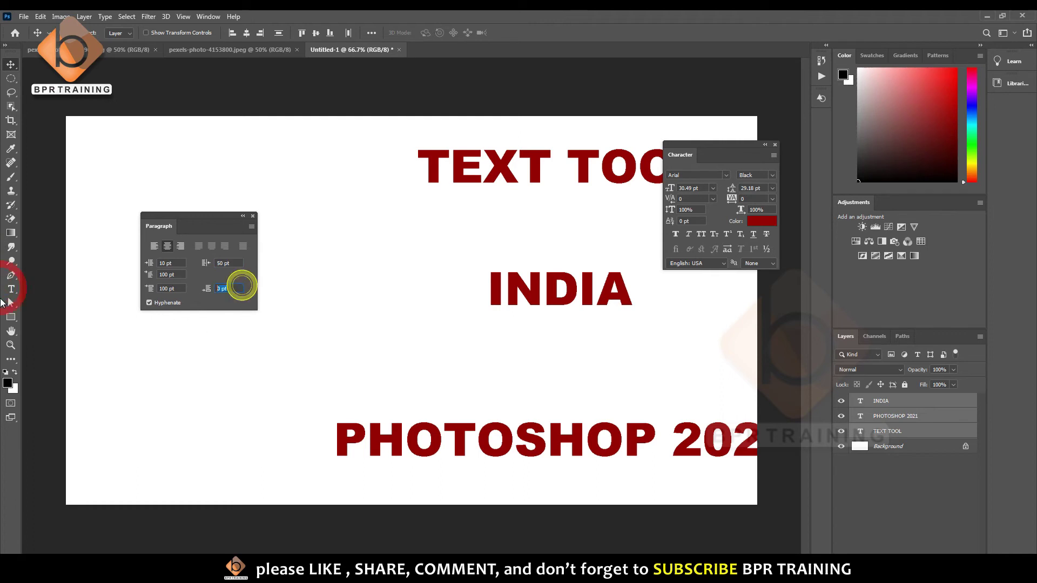
pyautogui.write('50')
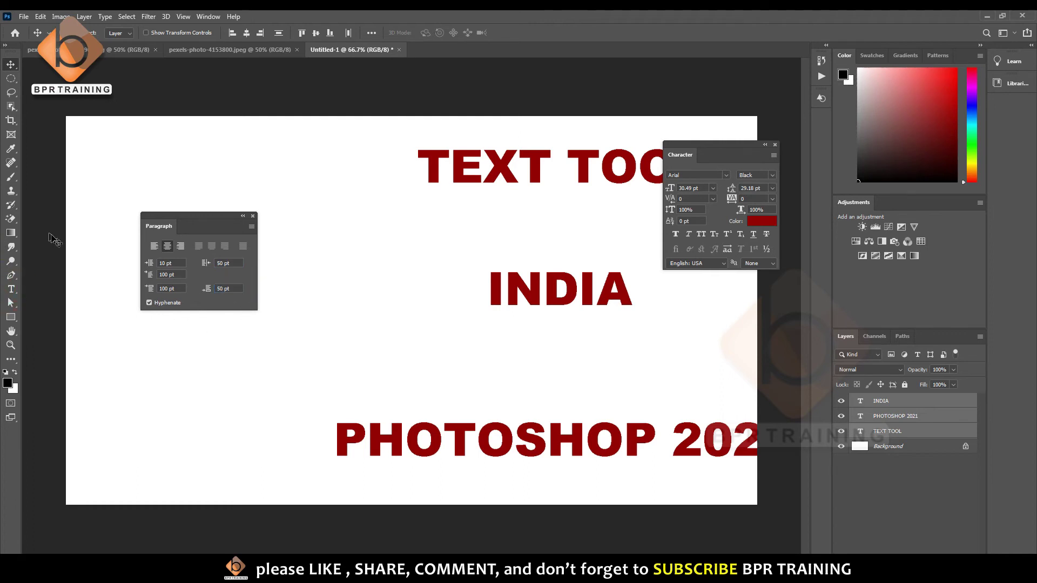
pyautogui.click(179, 246)
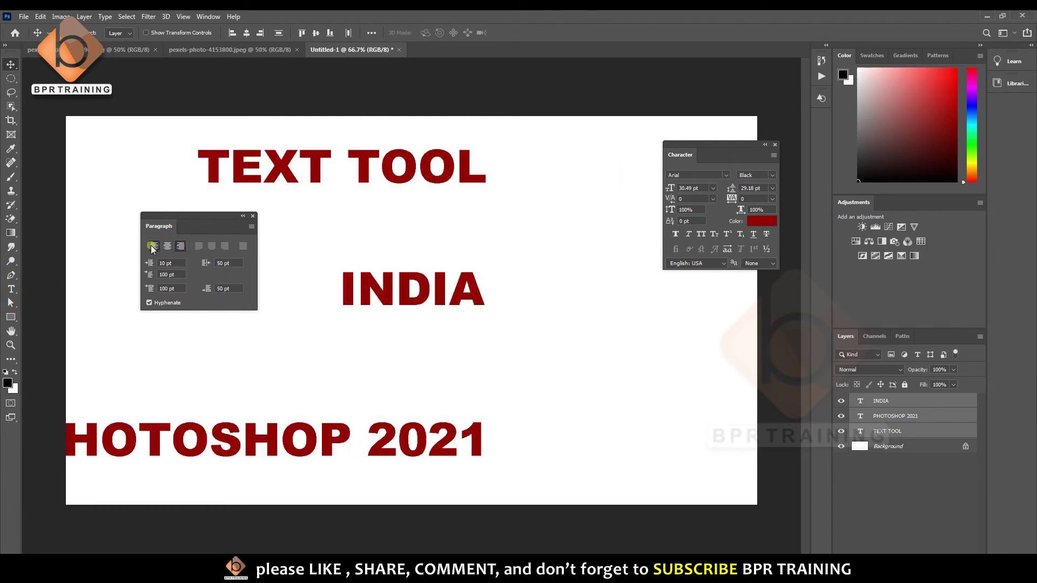
pyautogui.click(154, 246)
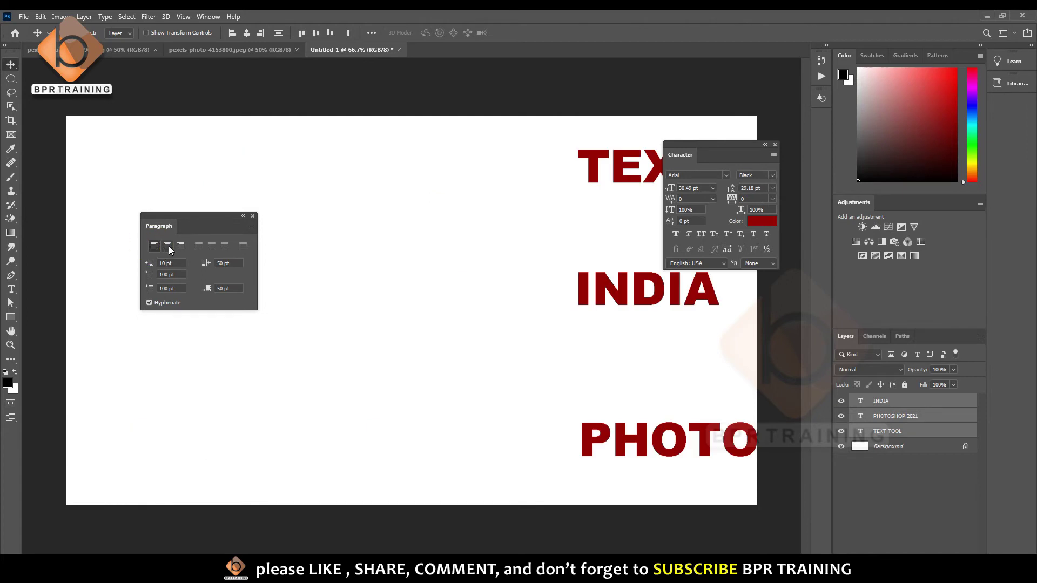
pyautogui.click(168, 247)
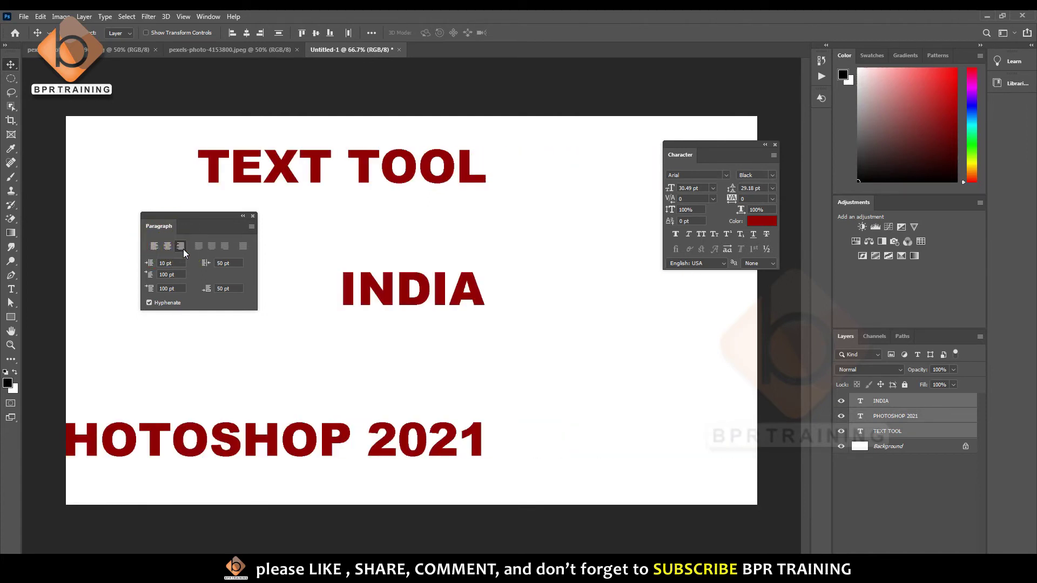
# Reset every indent and paragraph spacing field to 0 pt
pyautogui.doubleClick(165, 263)
pyautogui.write('0')
pyautogui.press('Tab')
pyautogui.write('0')
pyautogui.press('Tab')
pyautogui.write('0')
pyautogui.press('Tab')
pyautogui.write('0')
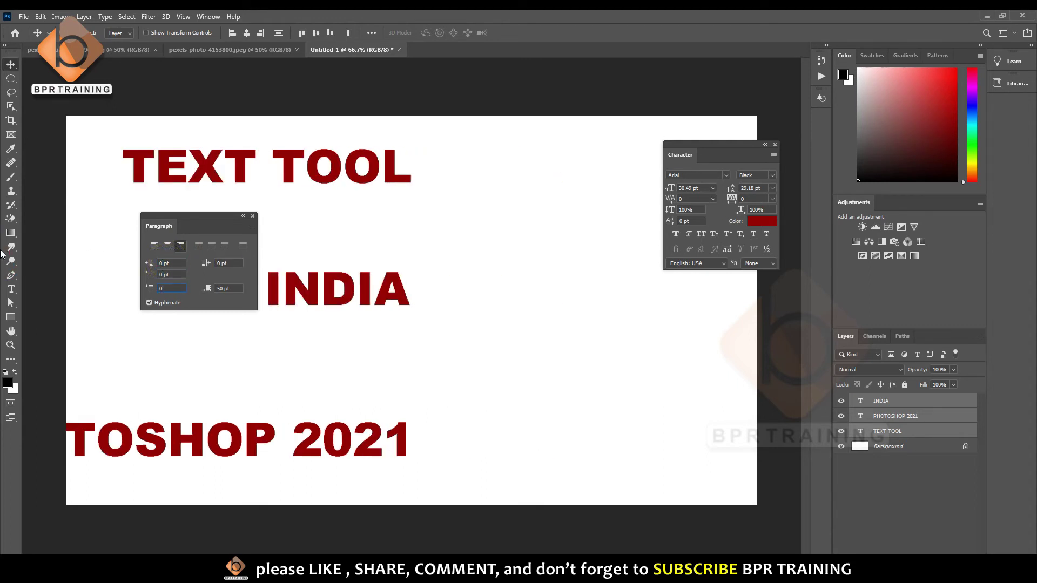
pyautogui.press('Tab')
pyautogui.write('0')
# Close the Paragraph panel and centre all three text layers horizontally and vertically
pyautogui.click(252, 216)
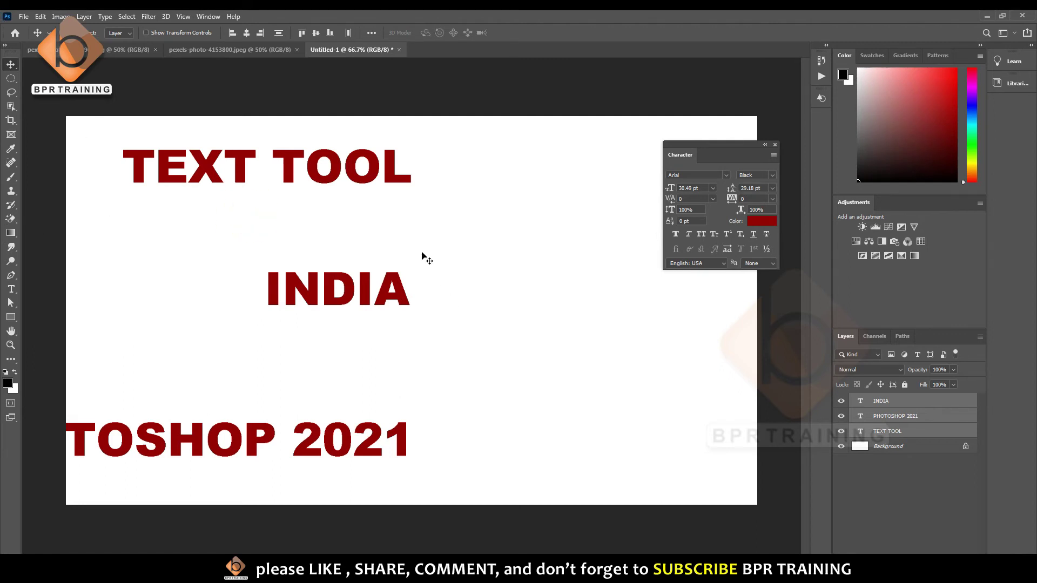
pyautogui.click(891, 446)
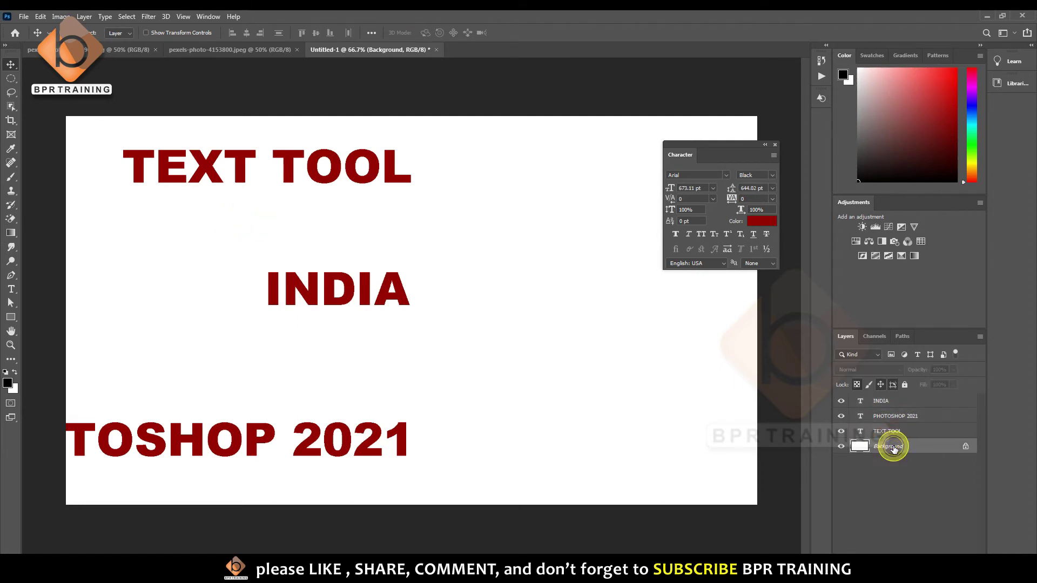
pyautogui.click(886, 430)
pyautogui.keyDown('shift'); pyautogui.click(882, 402); pyautogui.keyUp('shift')
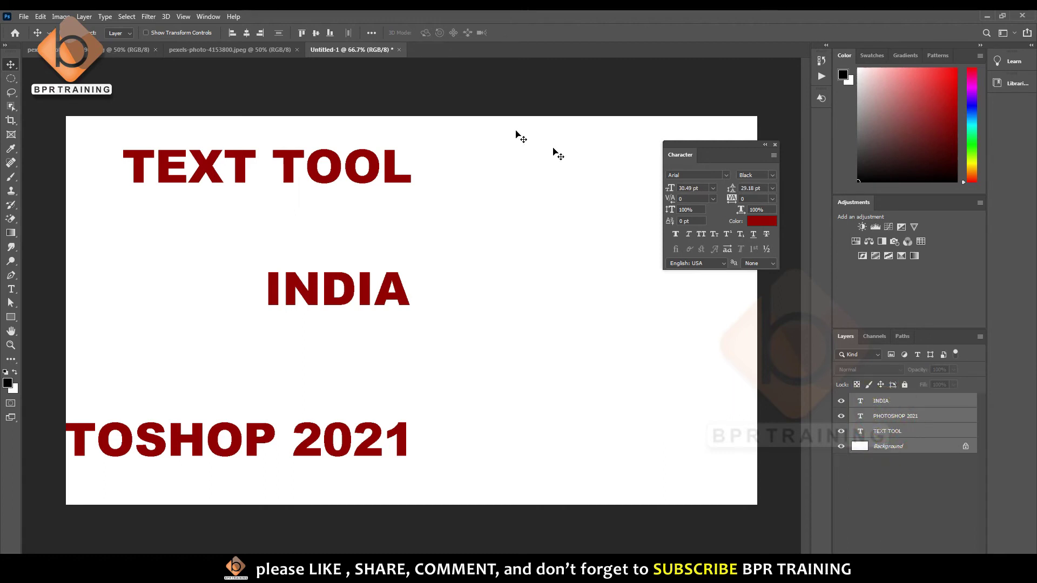
pyautogui.click(247, 33)
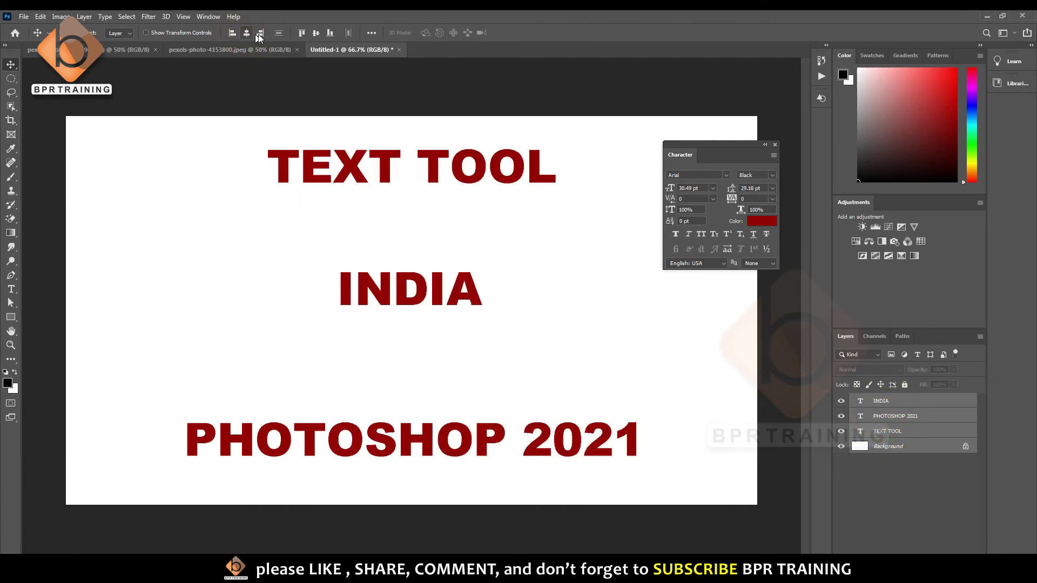
pyautogui.click(316, 33)
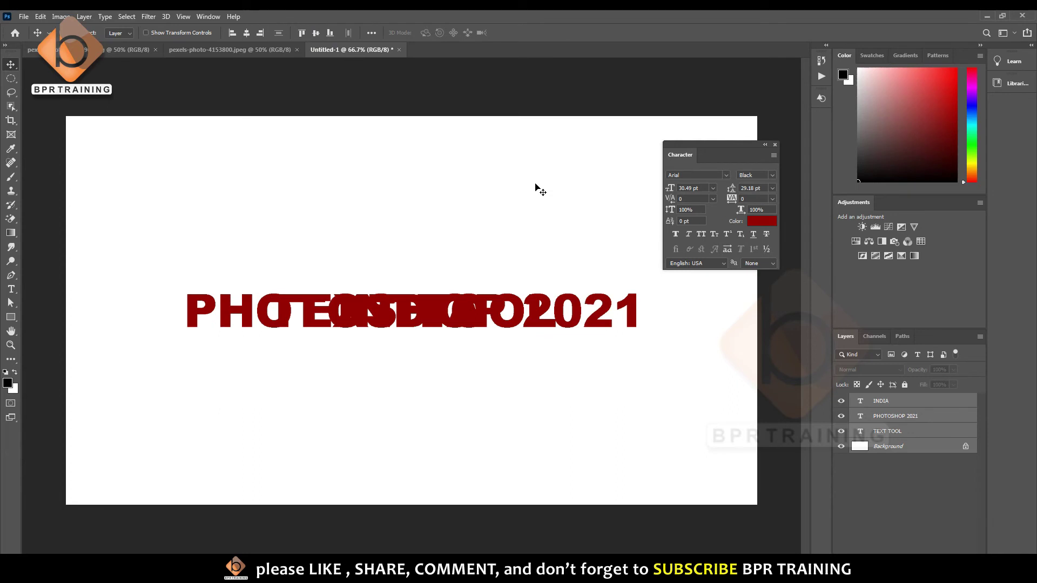
# Delete the PHOTOSHOP 2021 and INDIA layers
pyautogui.click(898, 464)
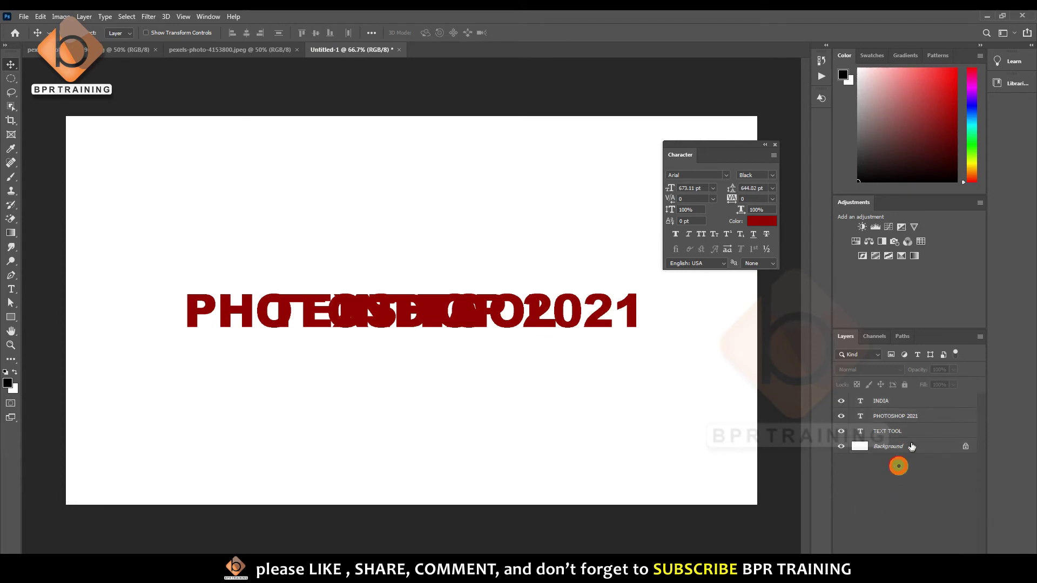
pyautogui.click(899, 430)
pyautogui.click(901, 416)
pyautogui.press('Delete')
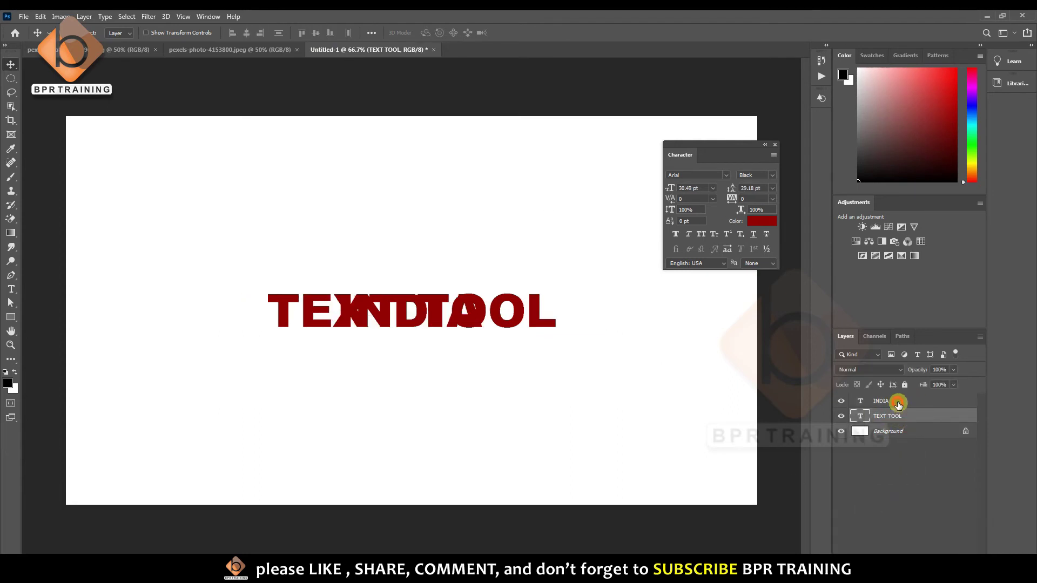
pyautogui.press('Delete')
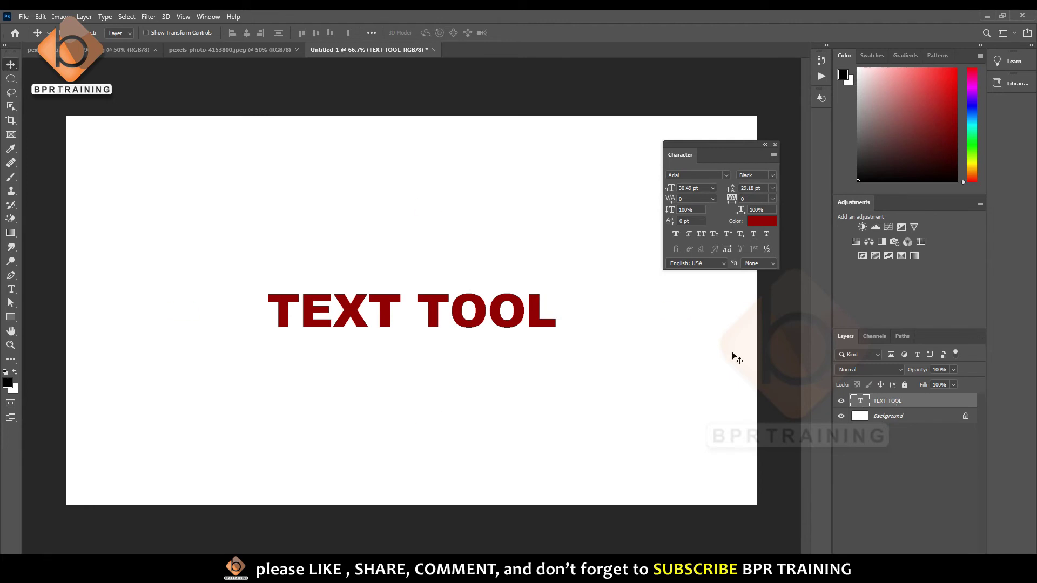
# Make two duplicates of TEXT TOOL and centre all three copies on each other
pyautogui.keyDown('alt'); pyautogui.moveTo(733, 356); pyautogui.dragTo(650, 243); pyautogui.keyUp('alt')
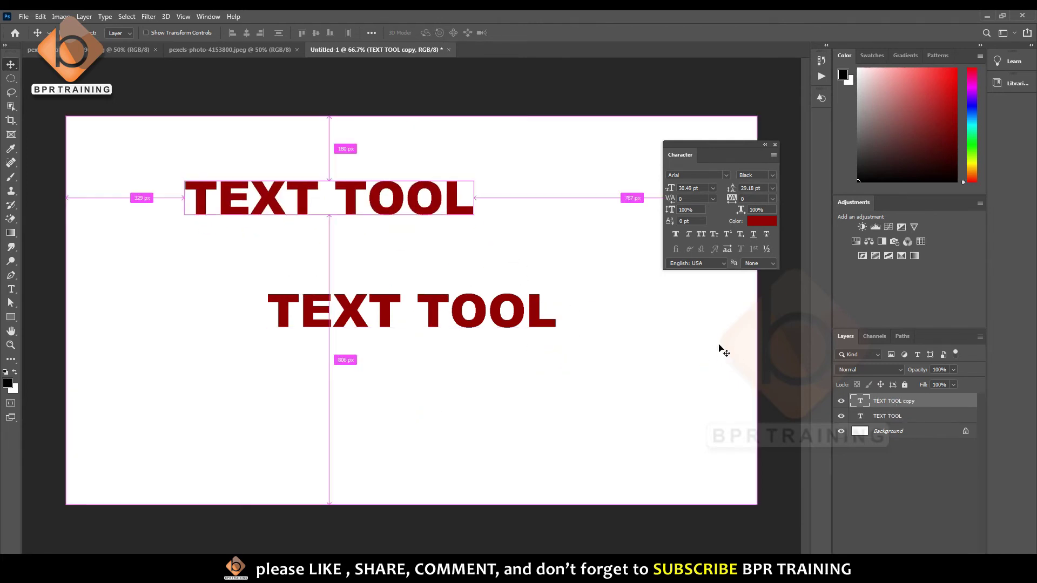
pyautogui.moveTo(440, 321)
pyautogui.keyDown('alt'); pyautogui.mouseDown()
pyautogui.moveTo(559, 440)
pyautogui.moveTo(359, 468)
pyautogui.mouseUp(); pyautogui.keyUp('alt')
pyautogui.click(939, 445)
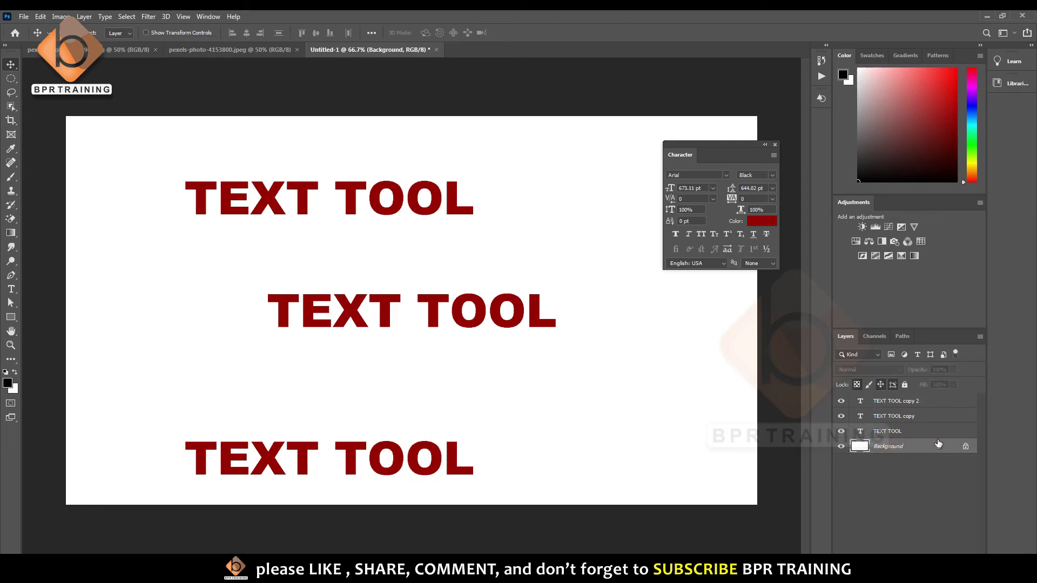
pyautogui.keyDown('ctrl'); pyautogui.click(917, 419); pyautogui.keyUp('ctrl')
pyautogui.keyDown('ctrl'); pyautogui.click(917, 397); pyautogui.keyUp('ctrl')
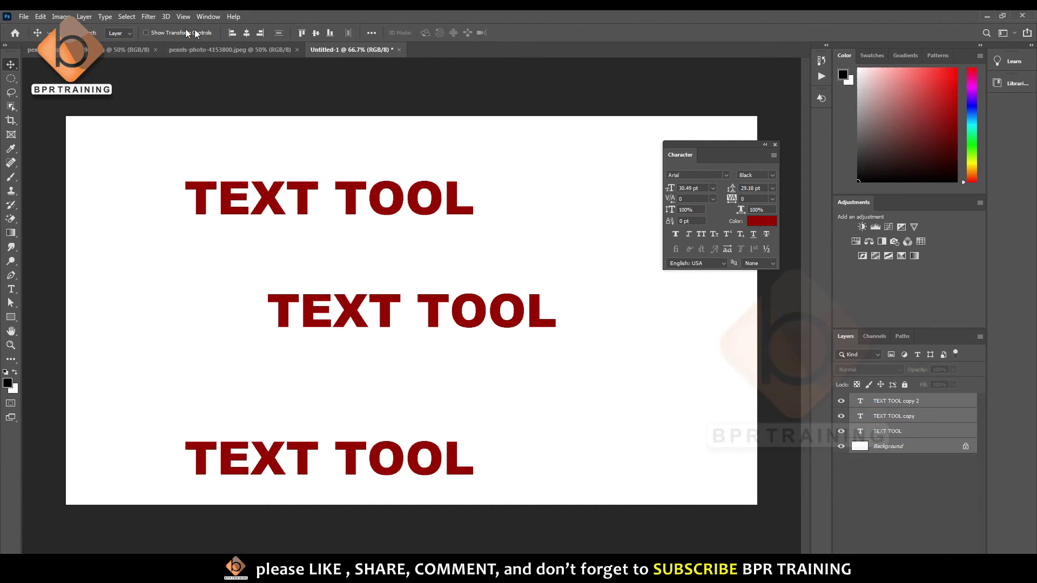
pyautogui.click(247, 32)
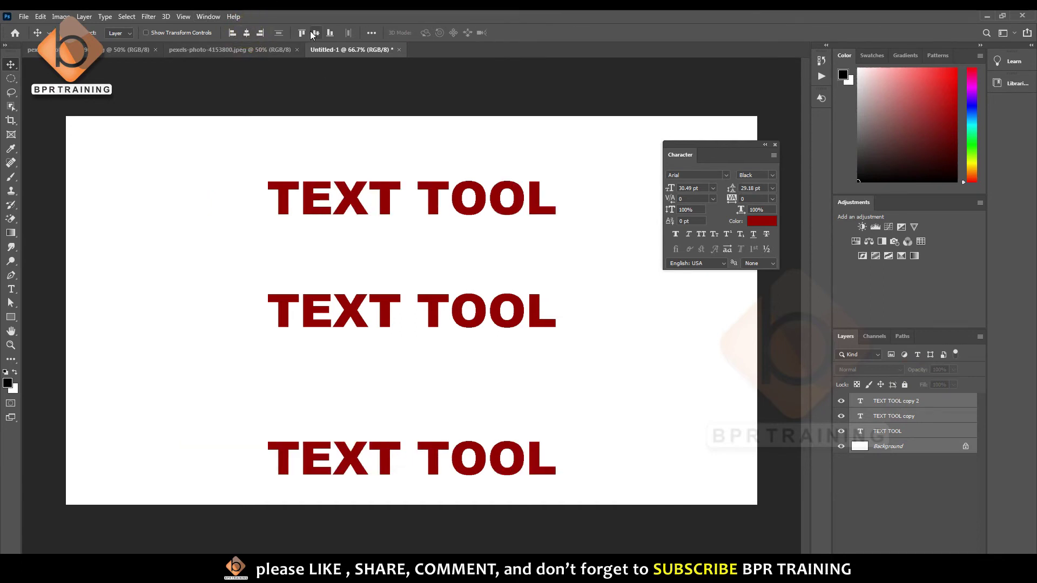
pyautogui.click(316, 33)
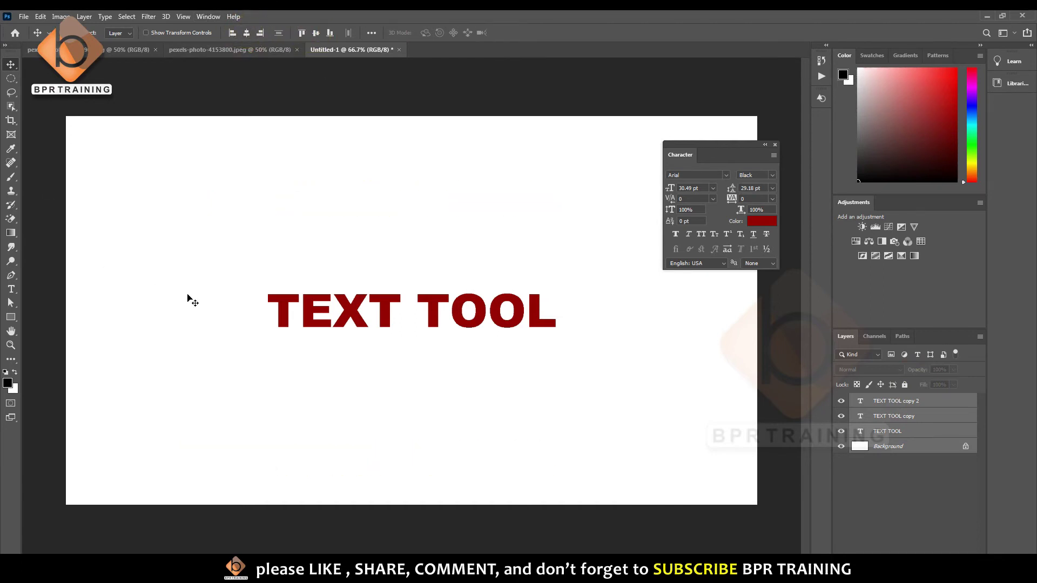
# Place the original at lower left, the copy at the top, and copy 2 at lower right
pyautogui.click(889, 473)
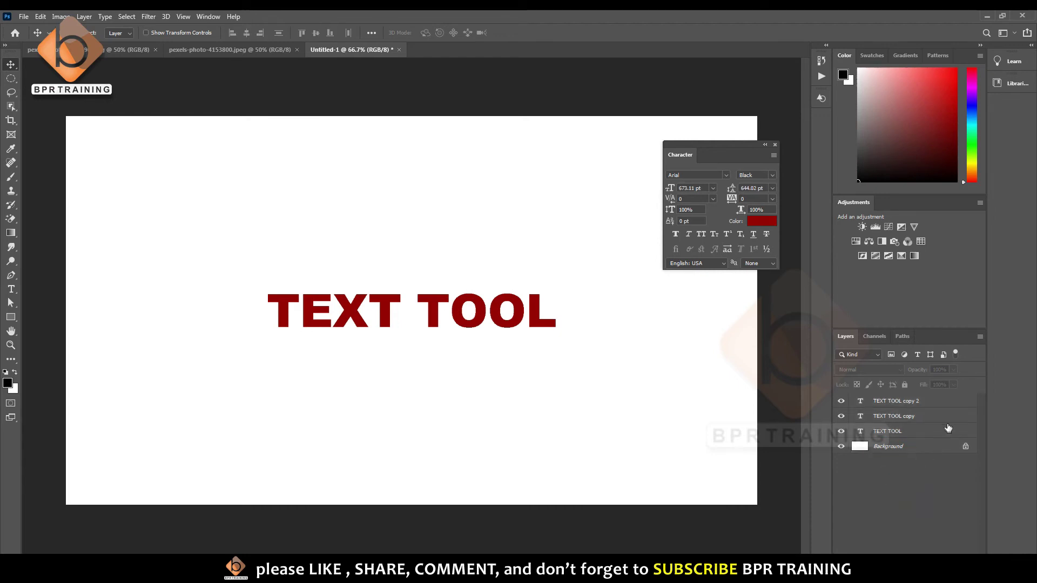
pyautogui.moveTo(937, 387); pyautogui.dragTo(950, 409)
pyautogui.click(881, 431)
pyautogui.moveTo(686, 416); pyautogui.dragTo(552, 473)
pyautogui.click(891, 415)
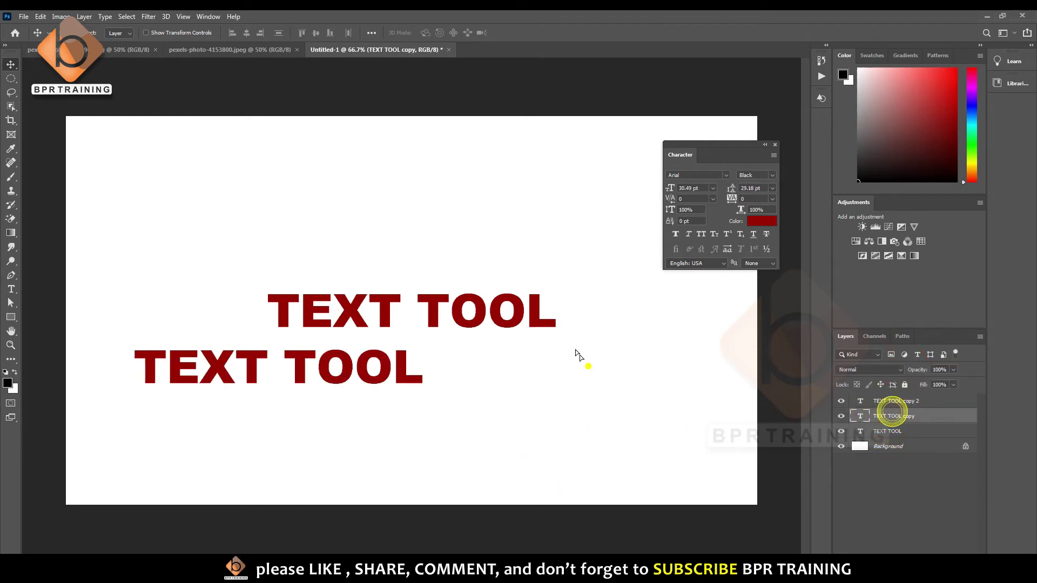
pyautogui.moveTo(588, 366); pyautogui.dragTo(570, 215)
pyautogui.click(916, 403)
pyautogui.moveTo(458, 331)
pyautogui.mouseDown()
pyautogui.moveTo(556, 412)
pyautogui.moveTo(594, 343)
pyautogui.mouseUp()
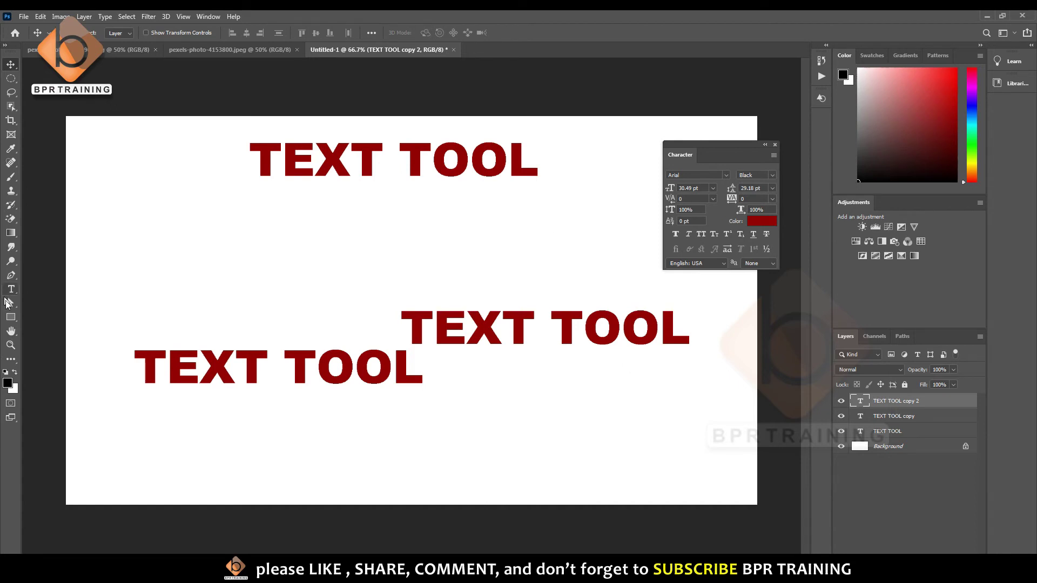
# Convert the TEXT TOOL copy 2 layer into 3D text, accepting the 3D workspace
pyautogui.click(11, 291)
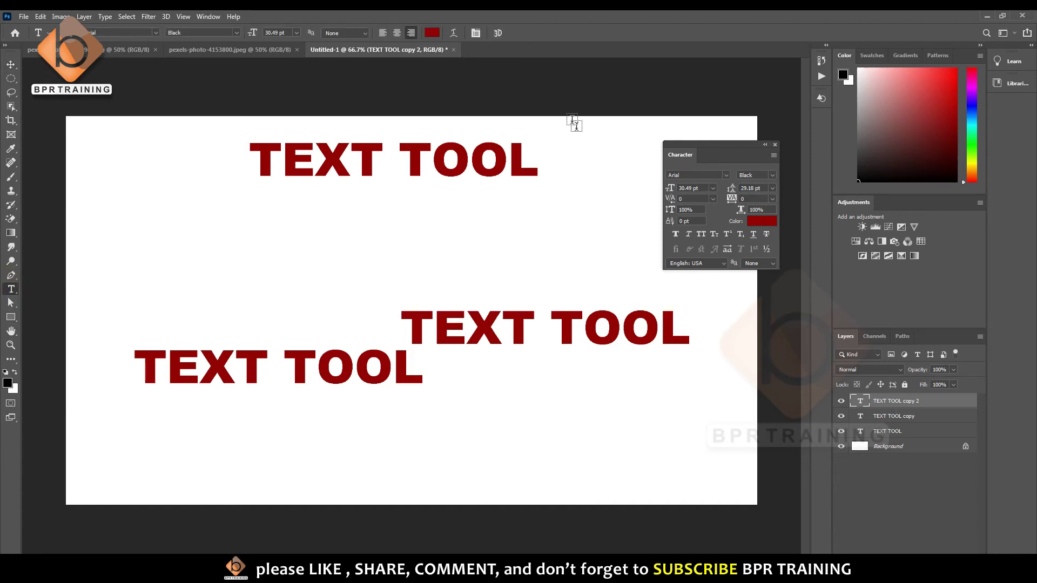
pyautogui.click(497, 34)
pyautogui.click(528, 221)
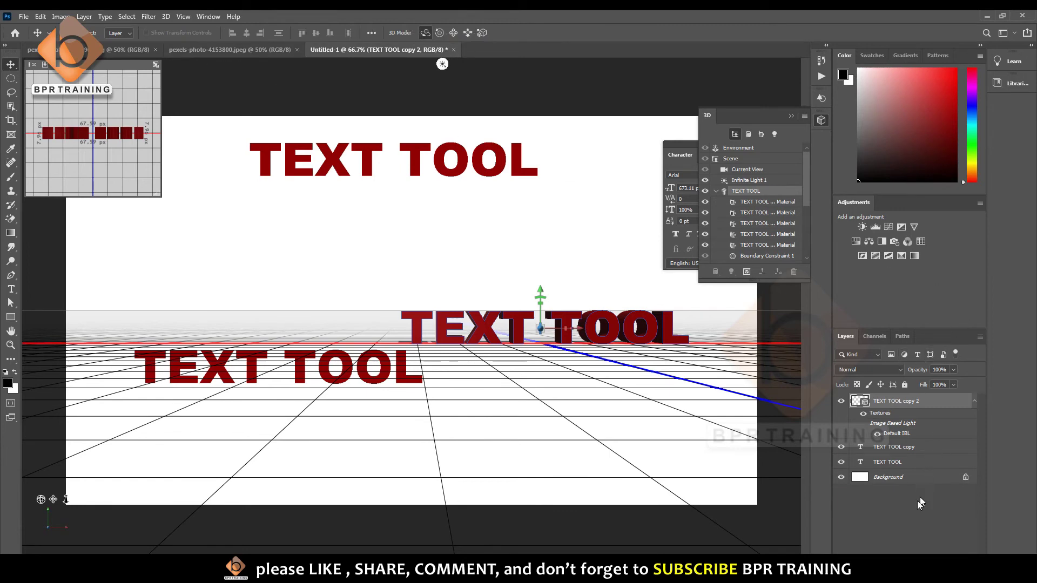
# Delete the 3D TEXT TOOL copy 2 layer and select the original TEXT TOOL layer
pyautogui.click(915, 516)
pyautogui.click(899, 447)
pyautogui.click(898, 403)
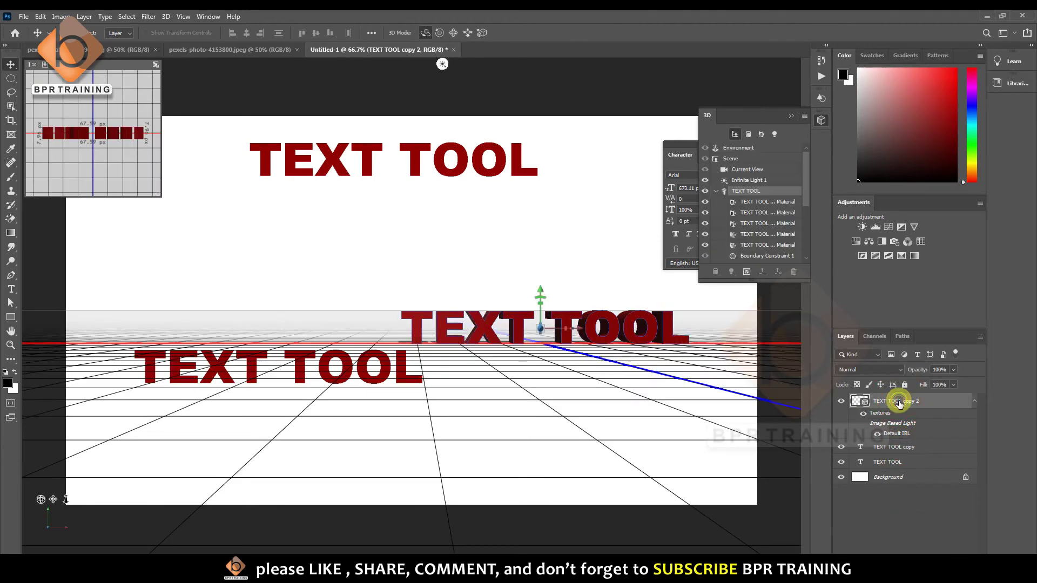
pyautogui.press('Delete')
pyautogui.click(891, 417)
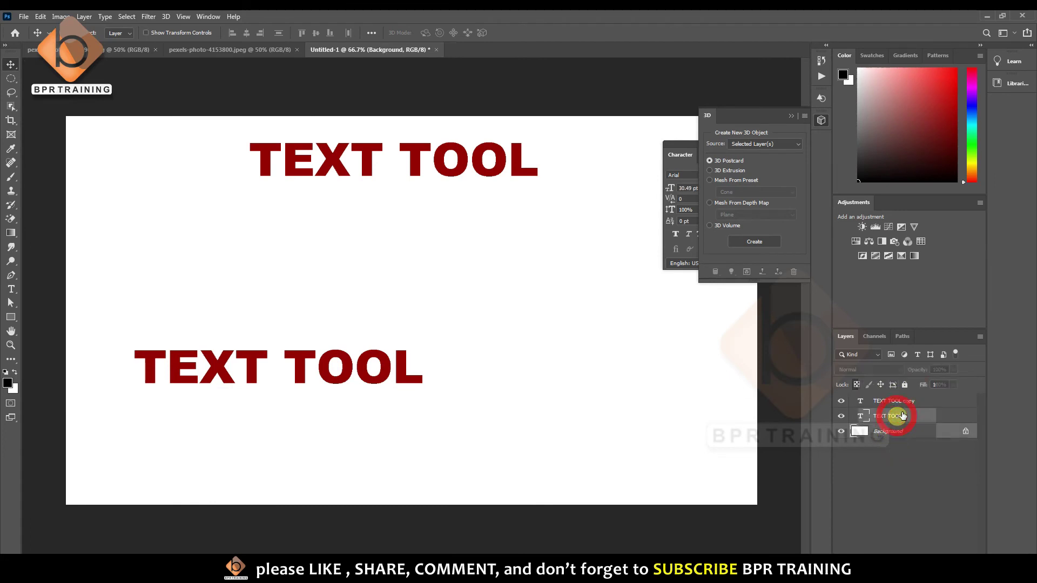
# Delete the lower-left TEXT TOOL layer and move the remaining copy toward the page centre
pyautogui.press('Delete')
pyautogui.click(902, 400)
pyautogui.doubleClick(861, 402)
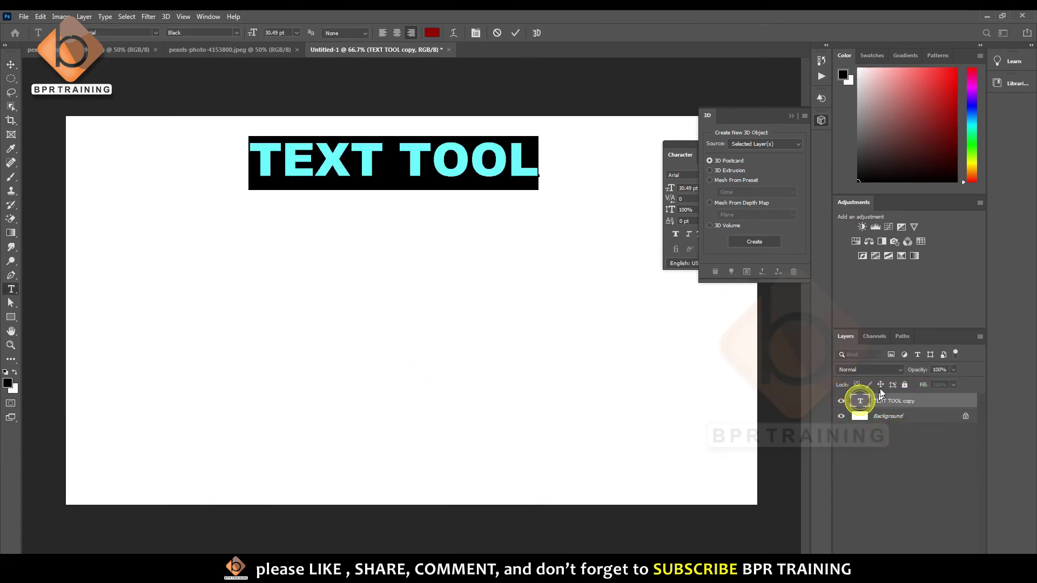
pyautogui.click(11, 64)
pyautogui.moveTo(448, 181); pyautogui.dragTo(463, 314)
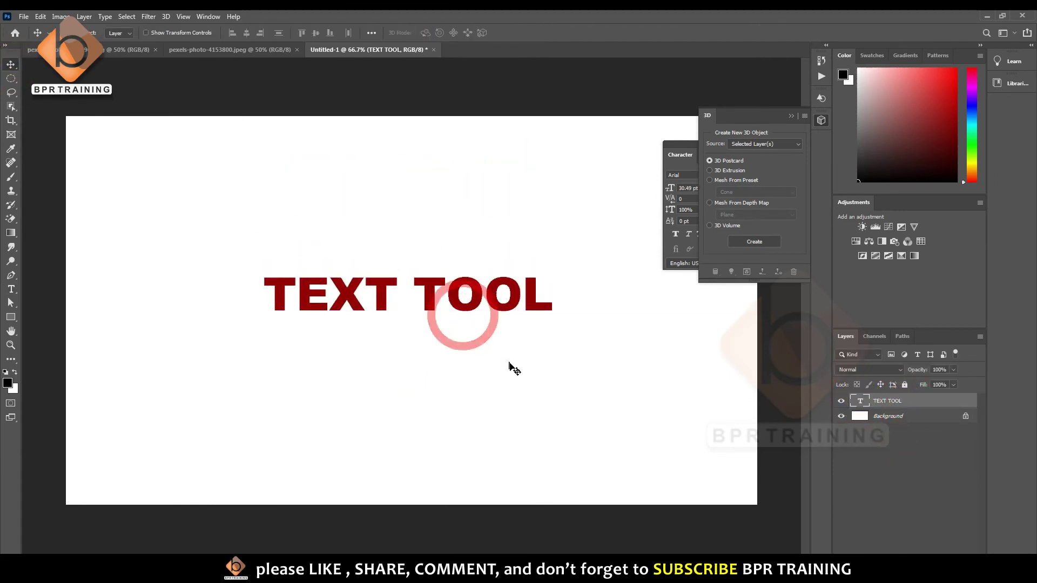
# Enlarge the text to about 125%, close the 3D and character panels, and begin 3D conversion
pyautogui.hotkey('ctrl', 't')
pyautogui.moveTo(553, 268); pyautogui.dragTo(625, 232)
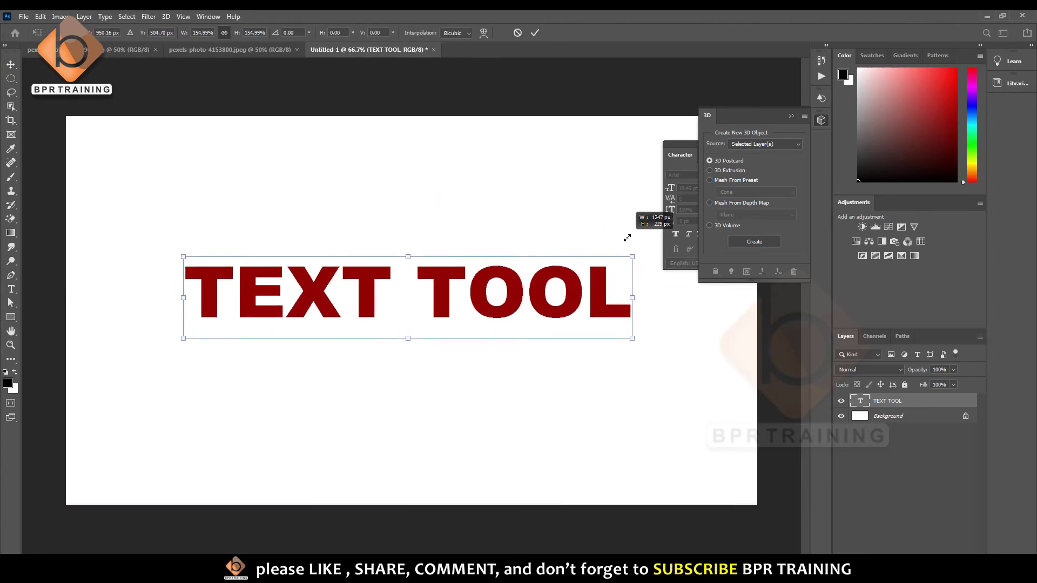
pyautogui.press('Return')
pyautogui.click(792, 115)
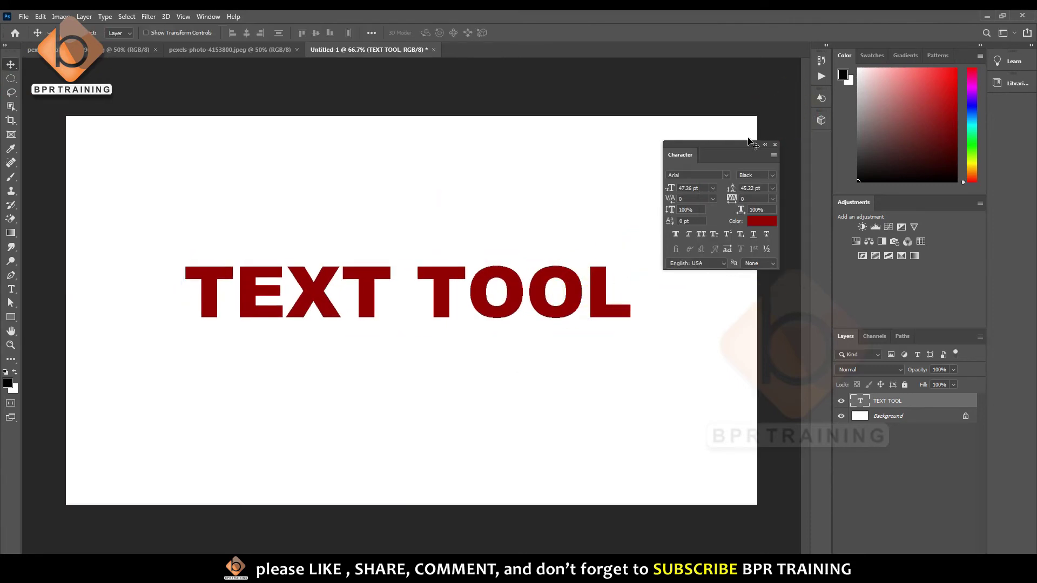
pyautogui.click(773, 144)
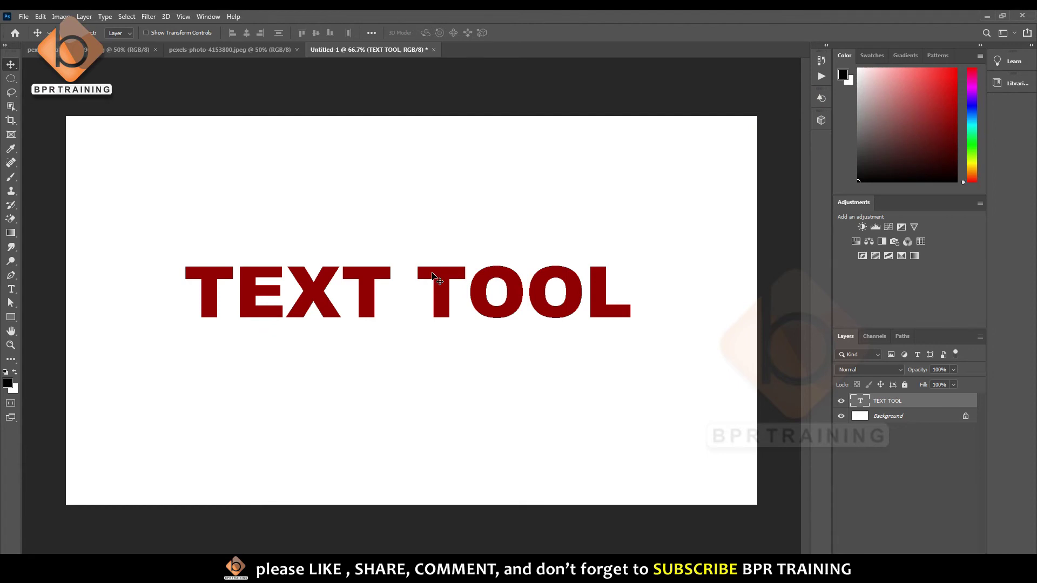
pyautogui.moveTo(429, 283); pyautogui.dragTo(428, 304)
pyautogui.click(12, 292)
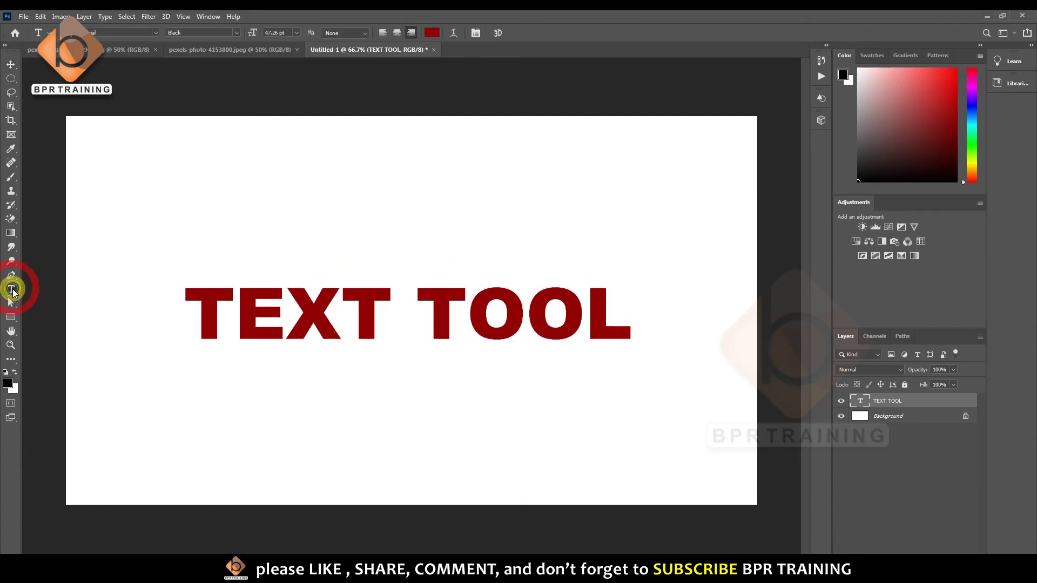
pyautogui.click(497, 33)
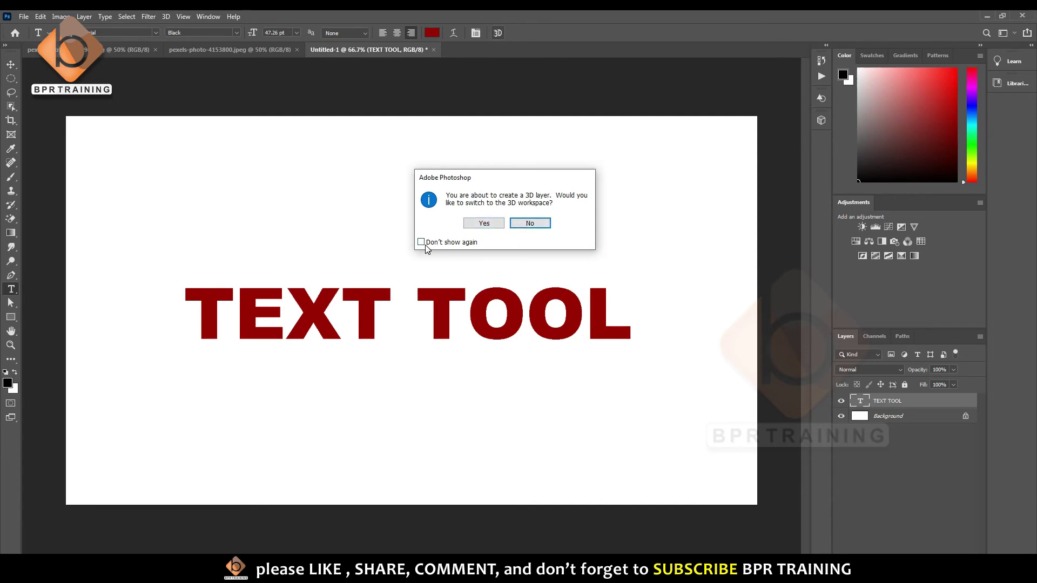
# Convert TEXT TOOL to extruded 3D text, lower it onto the ground plane and tilt it slightly
pyautogui.click(477, 224)
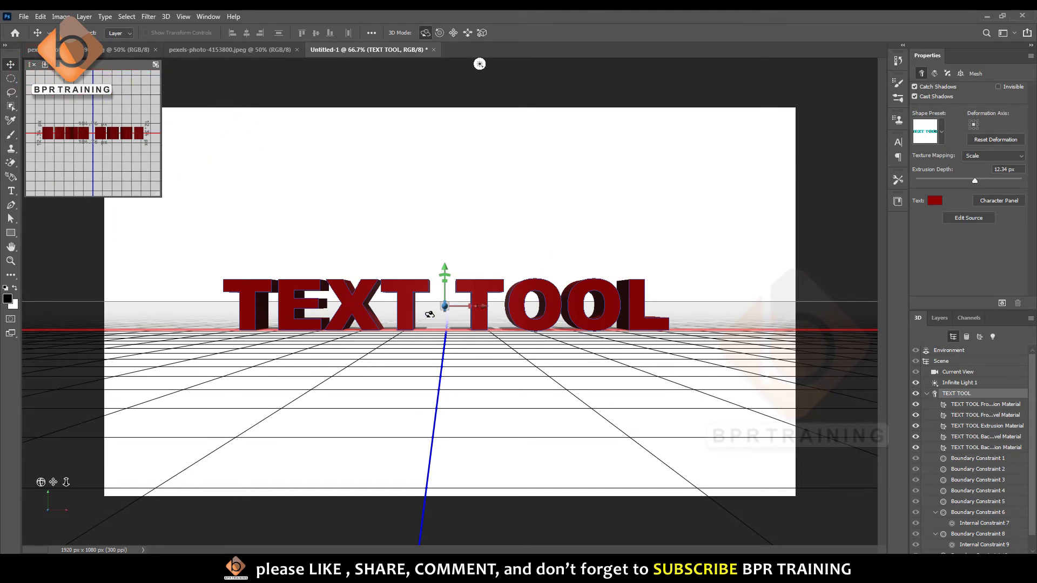
pyautogui.moveTo(444, 269)
pyautogui.mouseDown()
pyautogui.moveTo(444, 216)
pyautogui.moveTo(517, 236)
pyautogui.moveTo(480, 236)
pyautogui.mouseUp()
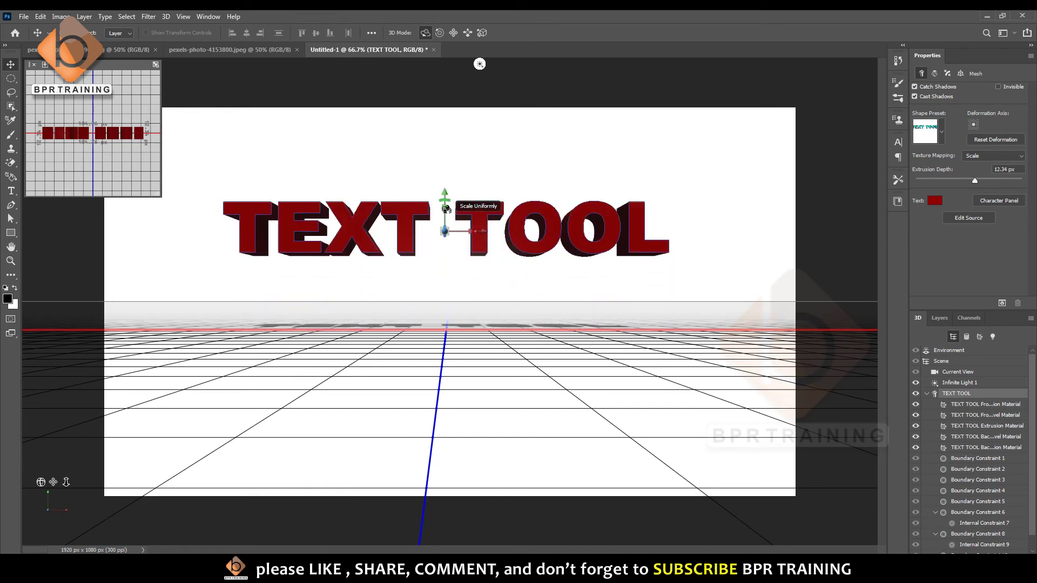
pyautogui.moveTo(445, 192); pyautogui.dragTo(451, 239)
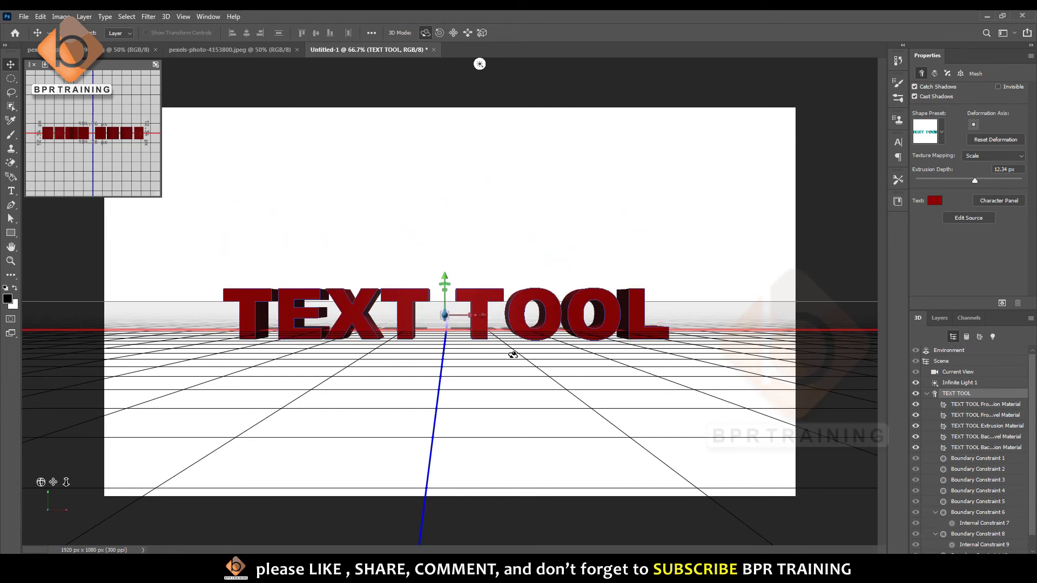
pyautogui.moveTo(512, 355)
pyautogui.mouseDown()
pyautogui.moveTo(561, 281)
pyautogui.moveTo(606, 301)
pyautogui.moveTo(642, 377)
pyautogui.moveTo(577, 419)
pyautogui.moveTo(506, 392)
pyautogui.moveTo(537, 371)
pyautogui.moveTo(574, 369)
pyautogui.mouseUp()
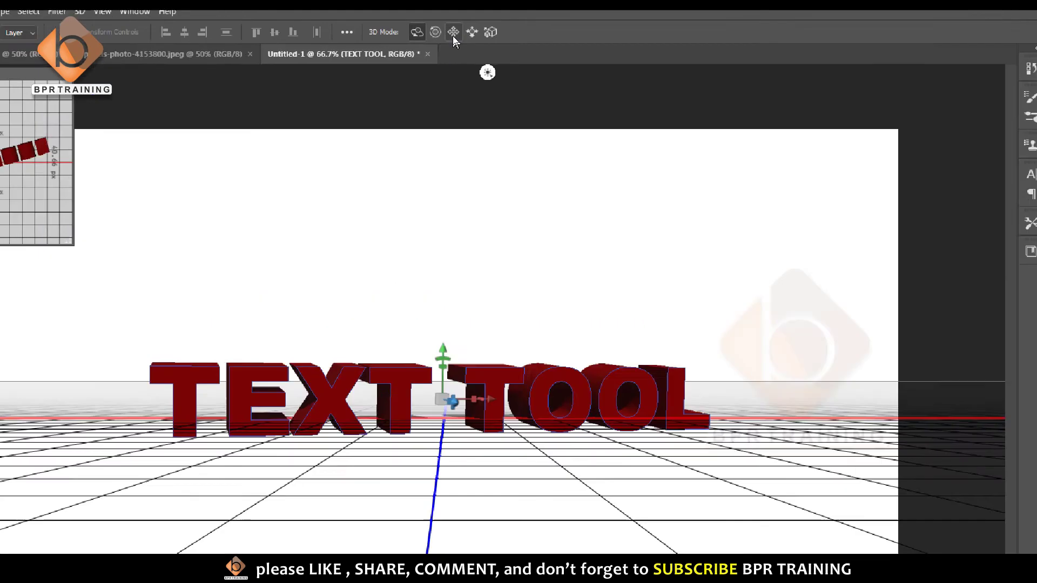
pyautogui.moveTo(505, 24); pyautogui.dragTo(540, 16)
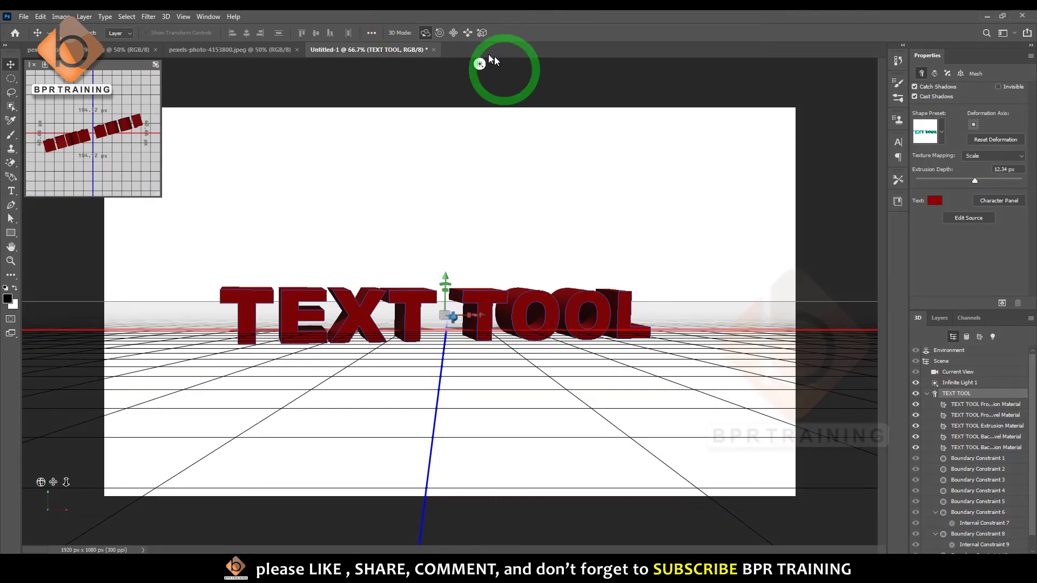
# Roll the 3D text slightly, shift it right and enlarge it to about 1.6 times
pyautogui.click(440, 33)
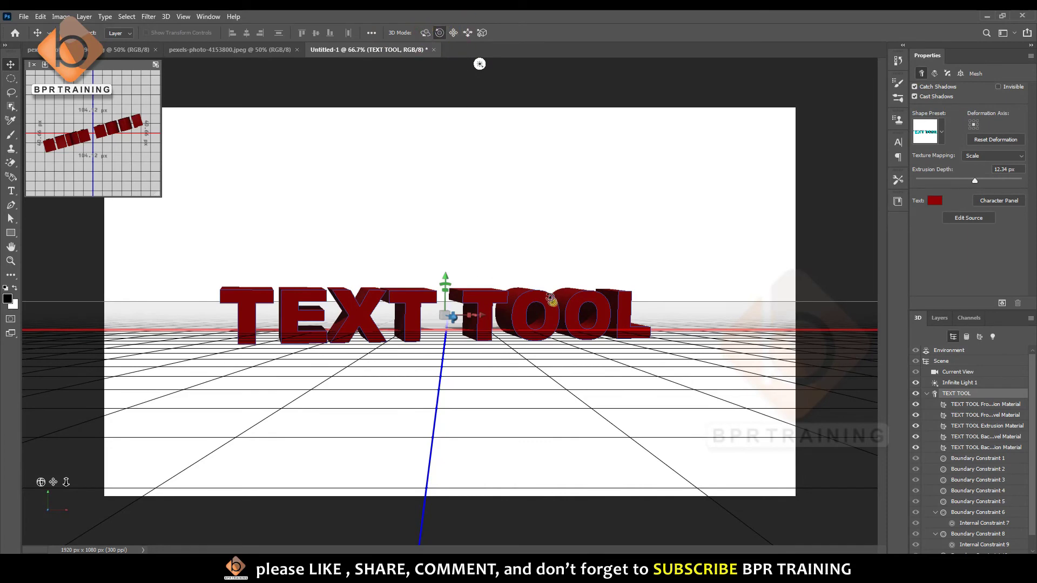
pyautogui.moveTo(550, 299); pyautogui.dragTo(546, 314)
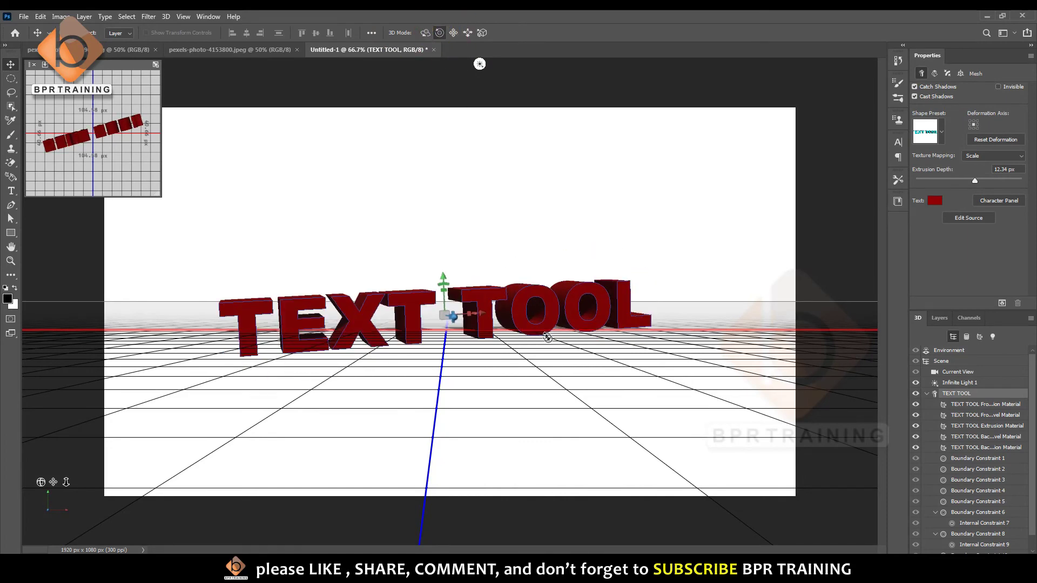
pyautogui.click(453, 33)
pyautogui.moveTo(507, 269)
pyautogui.mouseDown()
pyautogui.moveTo(540, 277)
pyautogui.moveTo(550, 235)
pyautogui.mouseUp()
pyautogui.click(468, 33)
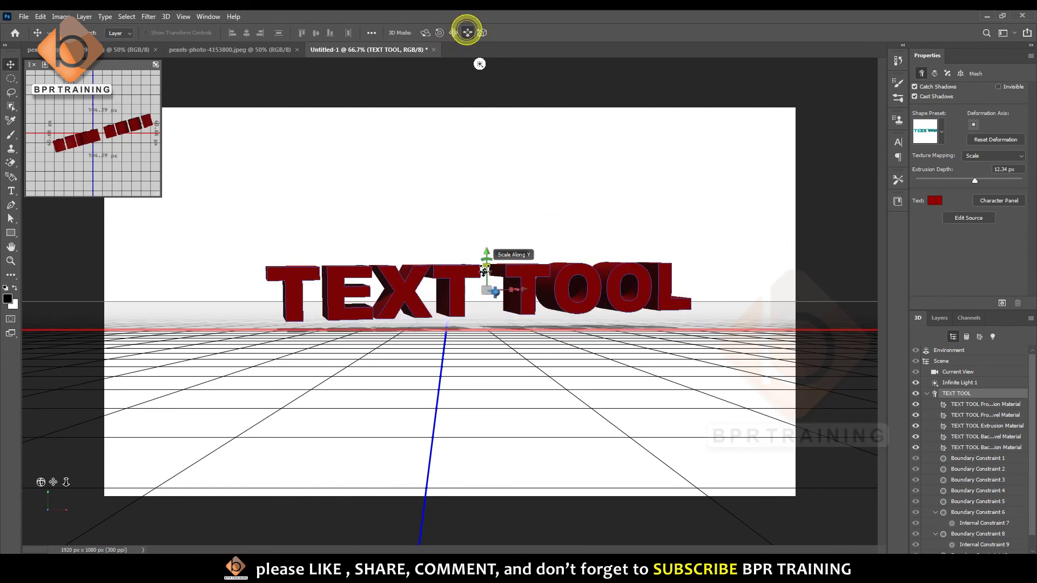
pyautogui.moveTo(483, 268); pyautogui.dragTo(503, 143)
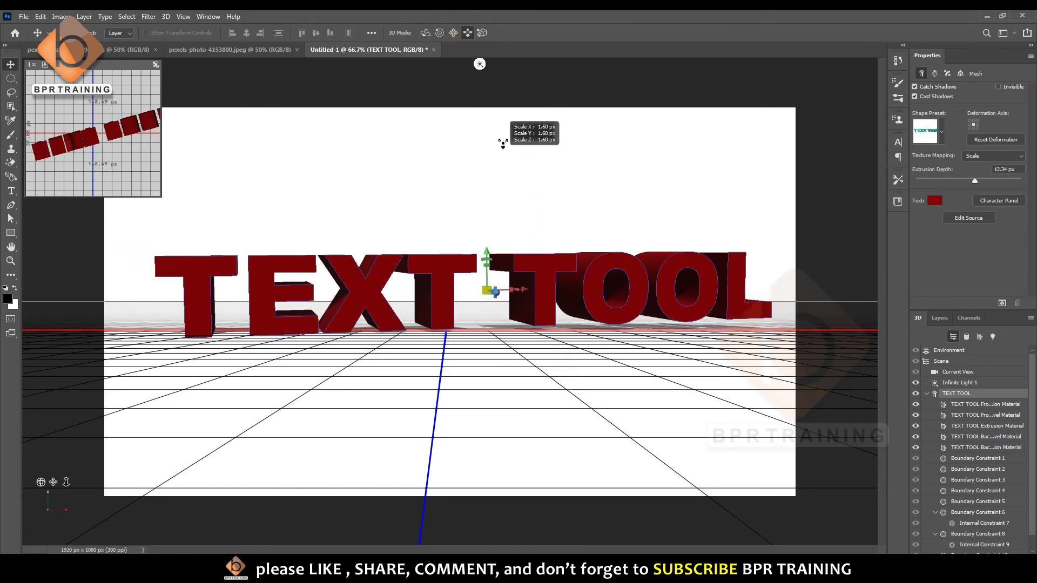
pyautogui.moveTo(502, 143); pyautogui.dragTo(514, 173)
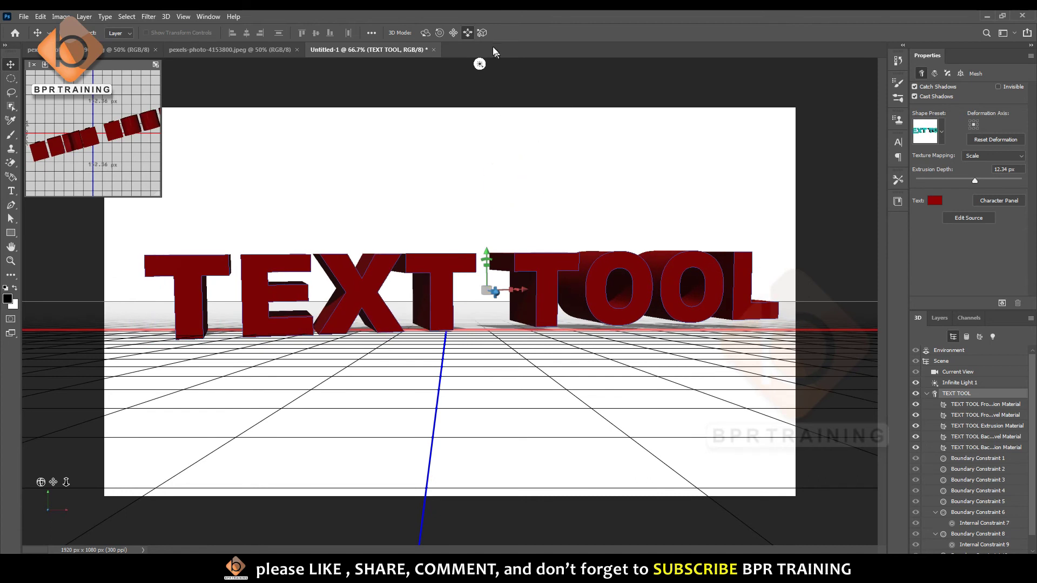
# Widen and tilt the 3D text strongly forward, then make its letters much deeper
pyautogui.moveTo(584, 283); pyautogui.dragTo(567, 260)
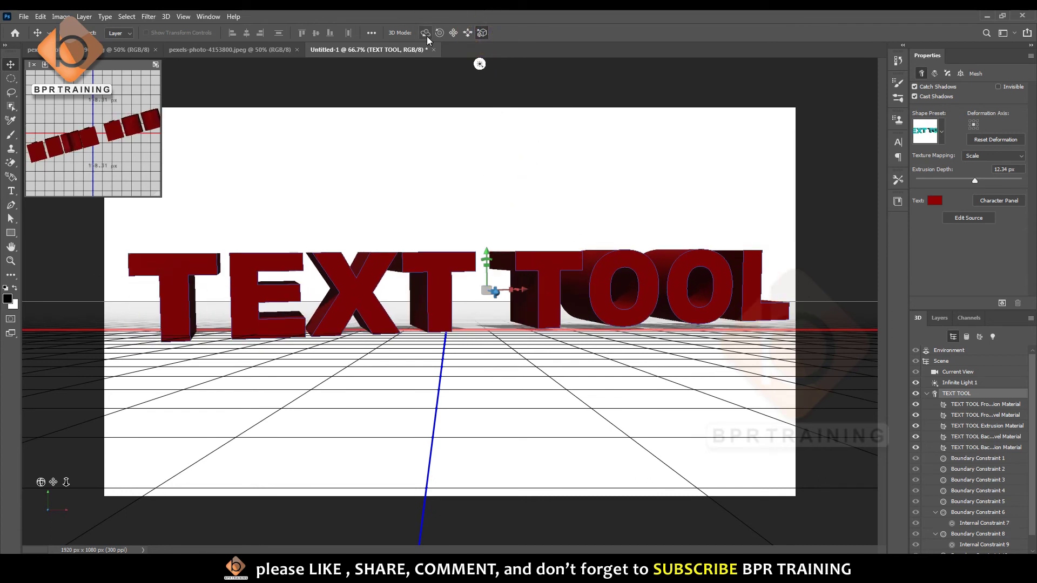
pyautogui.moveTo(522, 290); pyautogui.dragTo(529, 290)
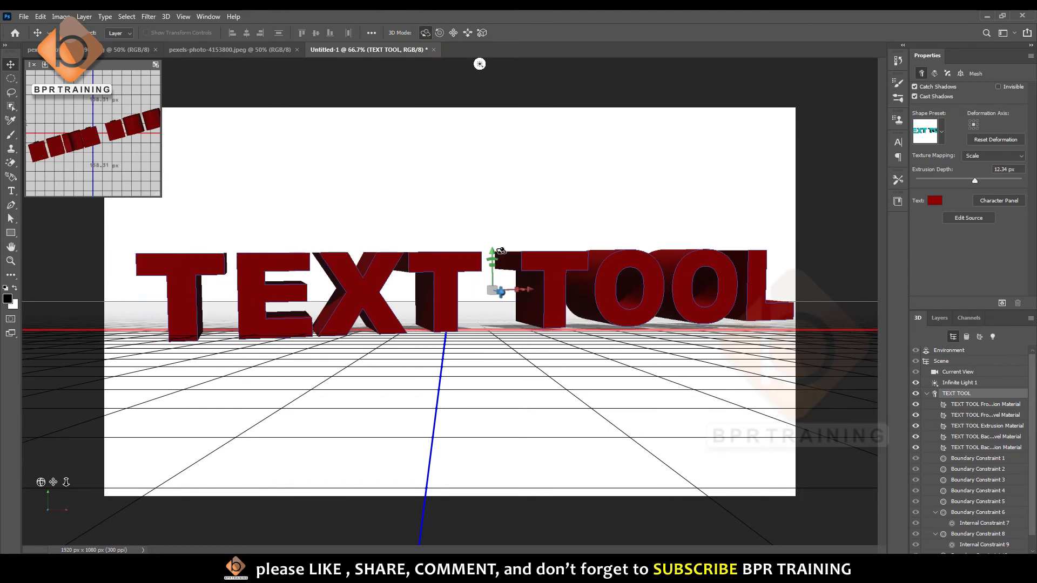
pyautogui.moveTo(501, 250)
pyautogui.mouseDown()
pyautogui.moveTo(428, 197)
pyautogui.moveTo(375, 232)
pyautogui.moveTo(361, 259)
pyautogui.moveTo(431, 257)
pyautogui.moveTo(474, 224)
pyautogui.moveTo(522, 256)
pyautogui.mouseUp()
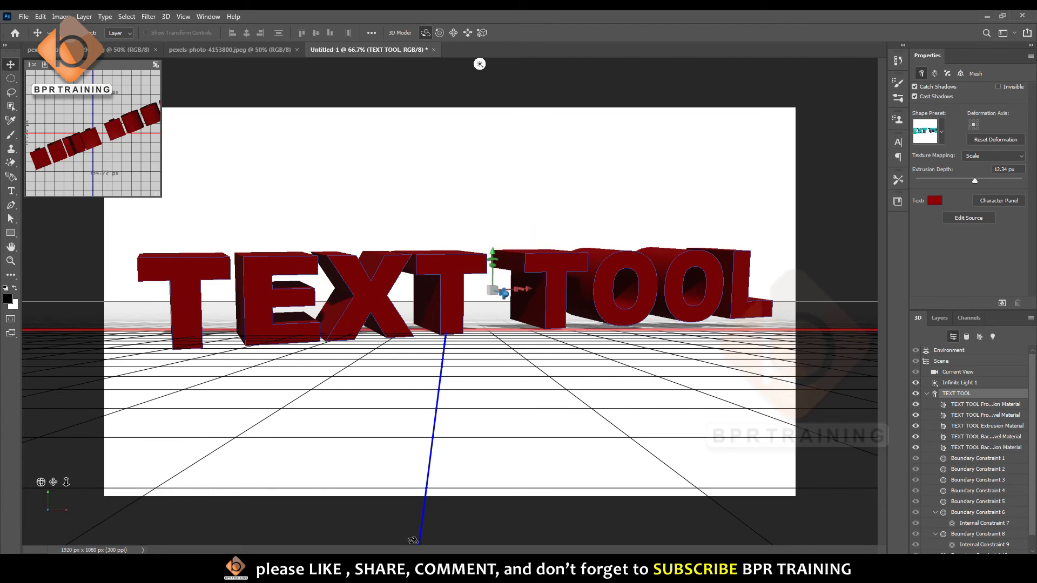
pyautogui.moveTo(522, 274)
pyautogui.mouseDown()
pyautogui.moveTo(497, 292)
pyautogui.moveTo(500, 352)
pyautogui.moveTo(440, 367)
pyautogui.moveTo(426, 203)
pyautogui.moveTo(417, 202)
pyautogui.moveTo(398, 306)
pyautogui.moveTo(524, 301)
pyautogui.mouseUp()
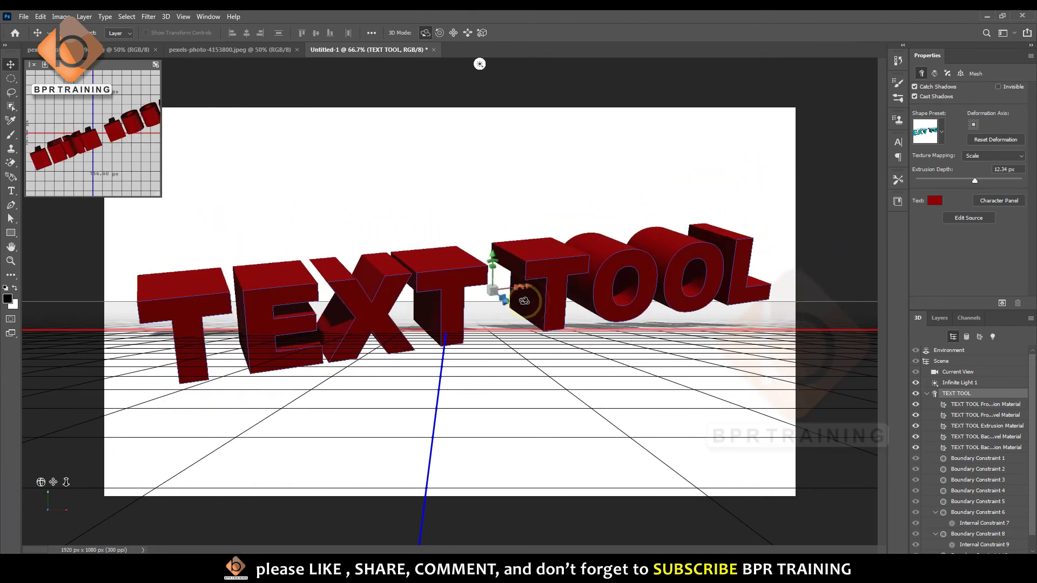
pyautogui.click(525, 301)
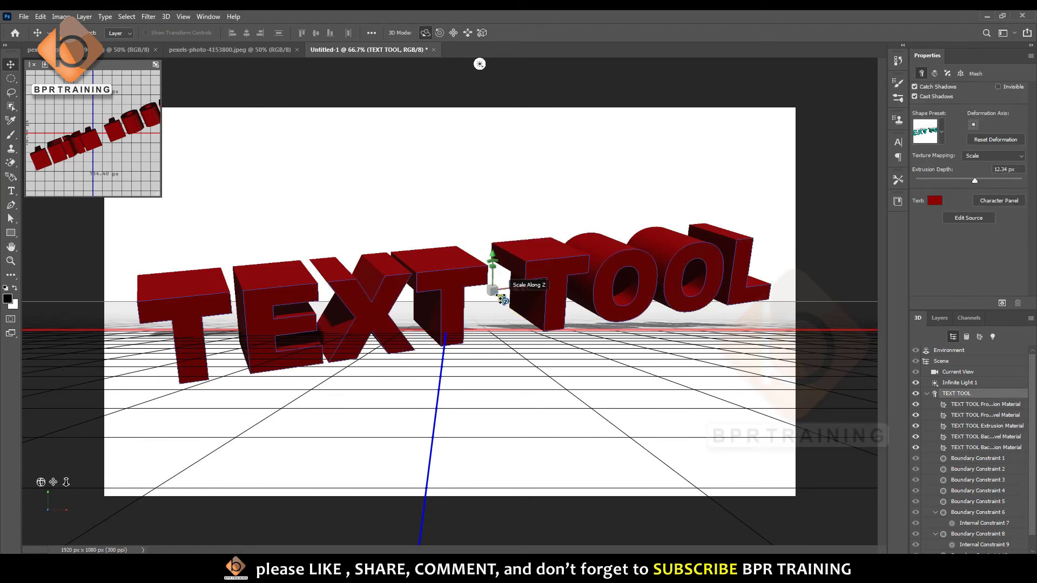
pyautogui.moveTo(546, 284)
pyautogui.mouseDown()
pyautogui.moveTo(546, 331)
pyautogui.moveTo(594, 346)
pyautogui.moveTo(507, 281)
pyautogui.moveTo(408, 171)
pyautogui.moveTo(556, 378)
pyautogui.moveTo(564, 412)
pyautogui.moveTo(498, 398)
pyautogui.moveTo(474, 358)
pyautogui.moveTo(465, 394)
pyautogui.moveTo(475, 433)
pyautogui.moveTo(627, 404)
pyautogui.moveTo(643, 413)
pyautogui.moveTo(625, 416)
pyautogui.mouseUp()
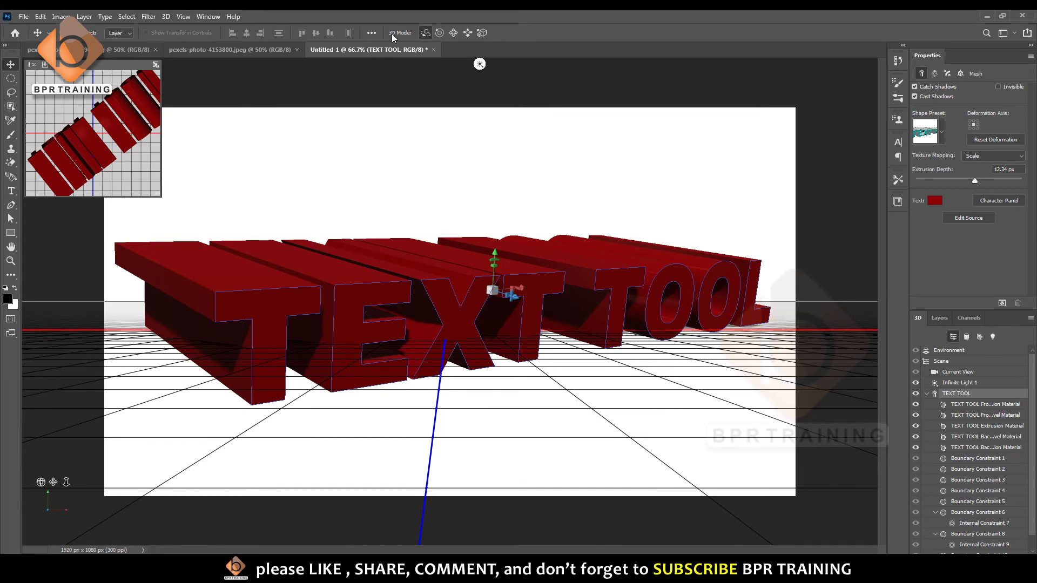
# Close the 3D text document without saving and return to the fire photo
pyautogui.click(433, 49)
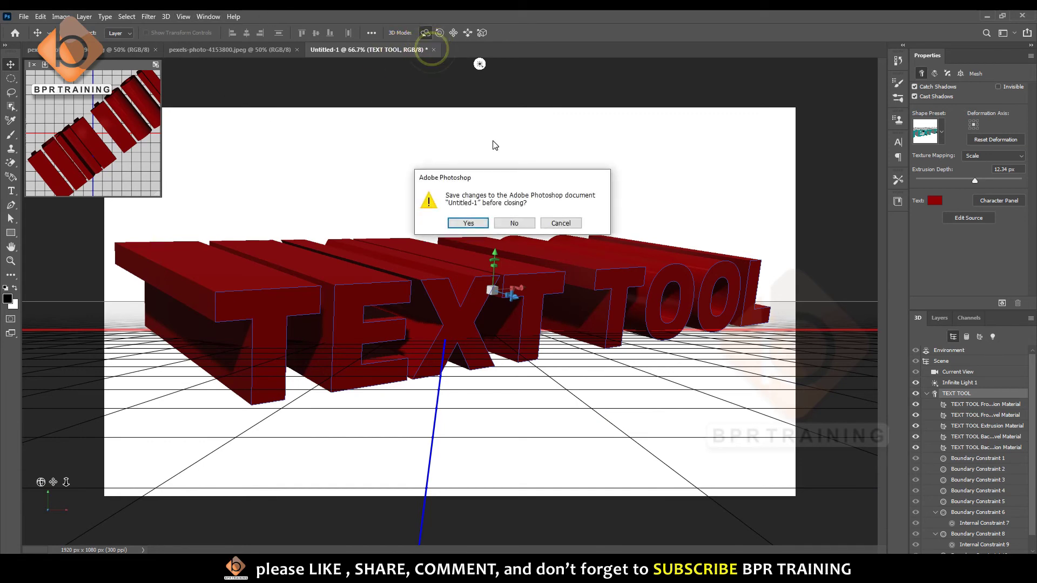
pyautogui.click(515, 223)
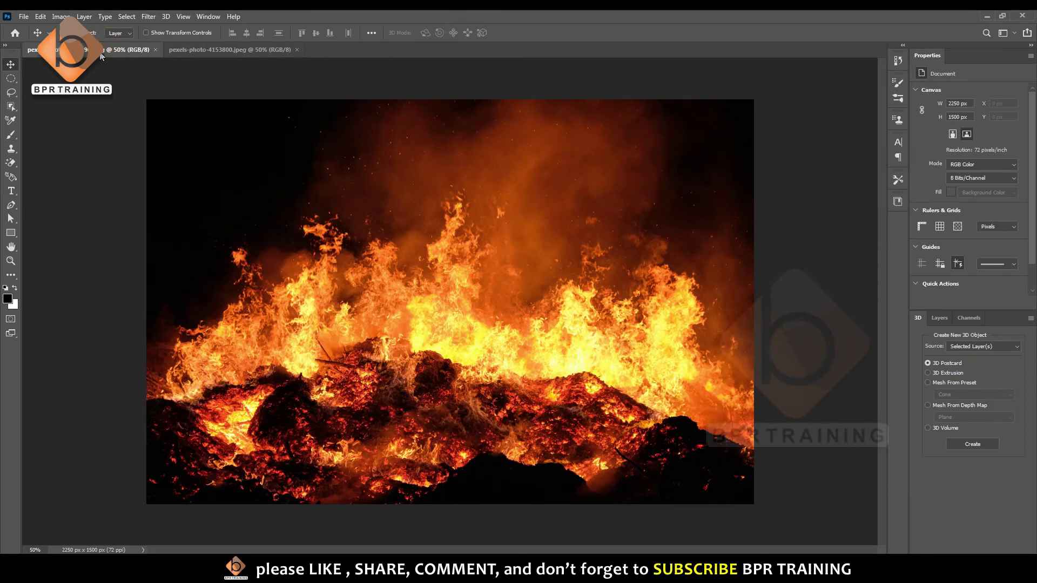
pyautogui.click(231, 50)
pyautogui.click(135, 49)
# Reset the workspace to Essentials and bring up the type tool variants
pyautogui.click(11, 192)
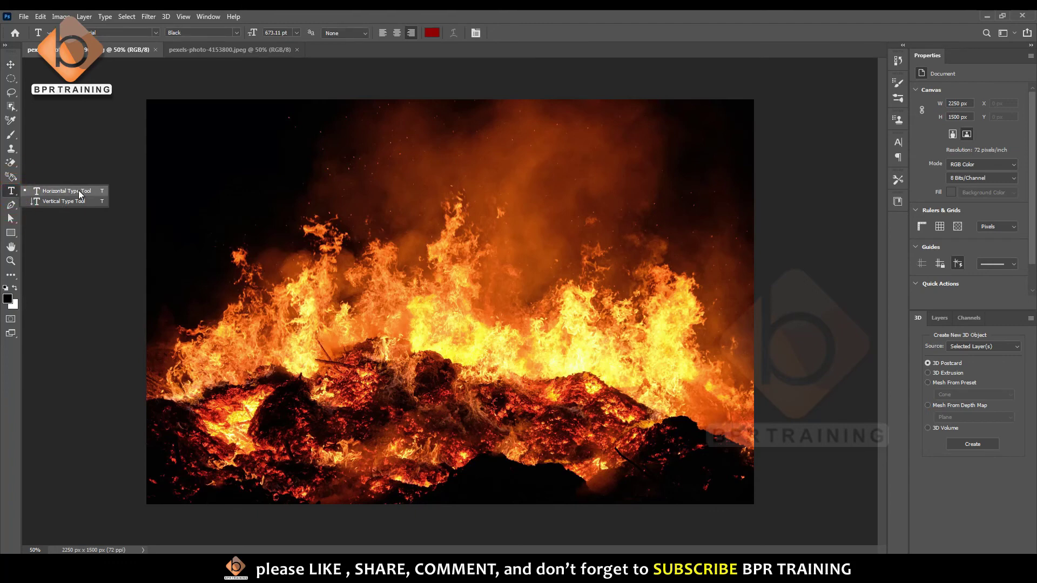
pyautogui.click(394, 13)
pyautogui.click(209, 16)
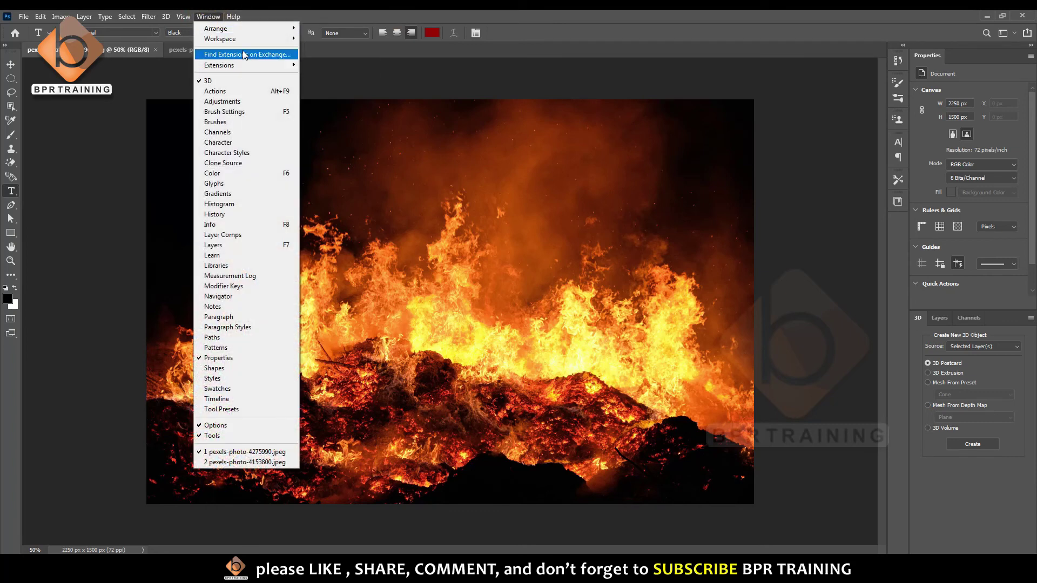
pyautogui.moveTo(220, 38)
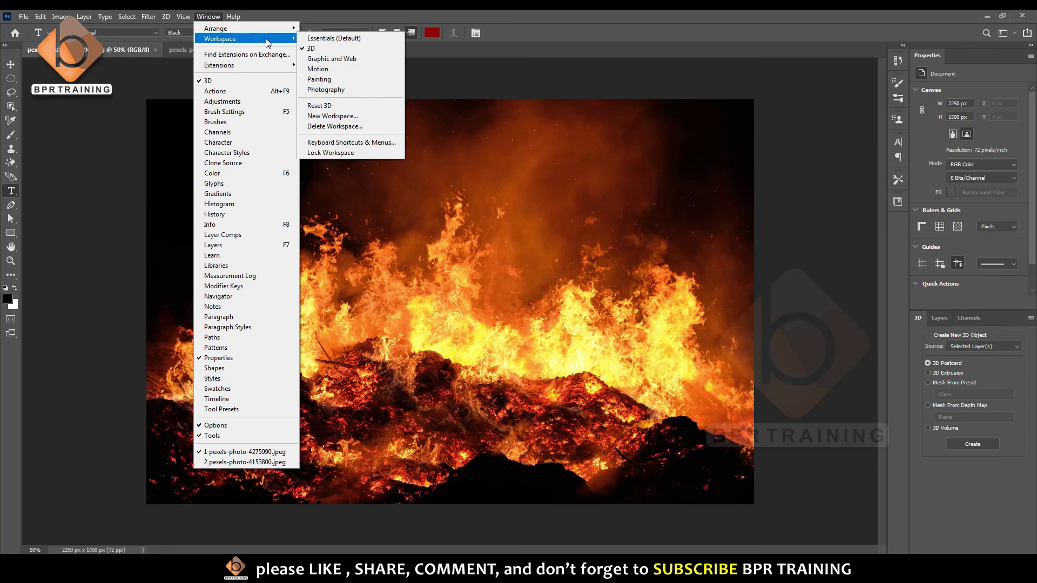
pyautogui.click(349, 39)
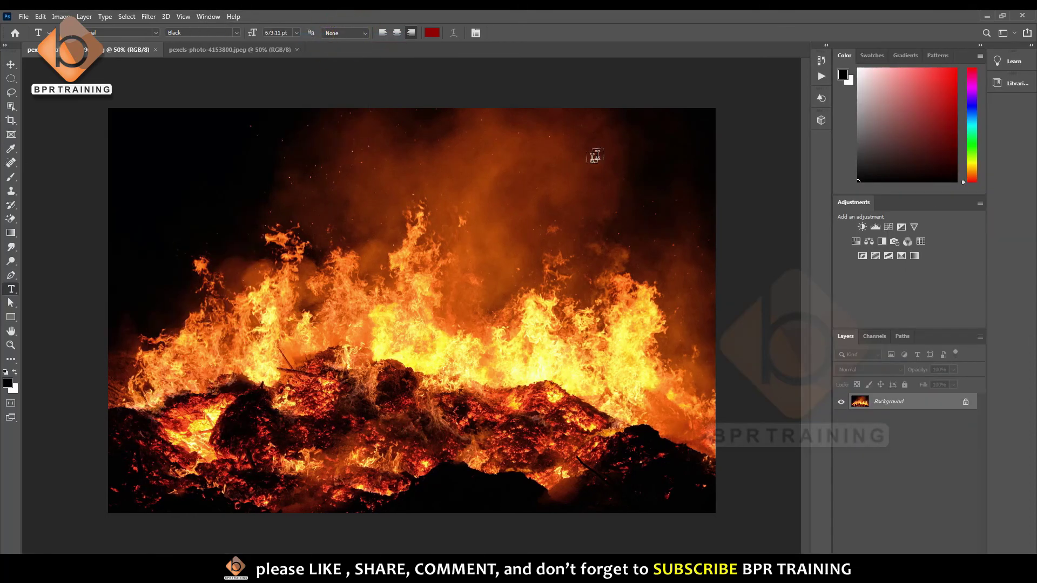
pyautogui.rightClick(12, 289)
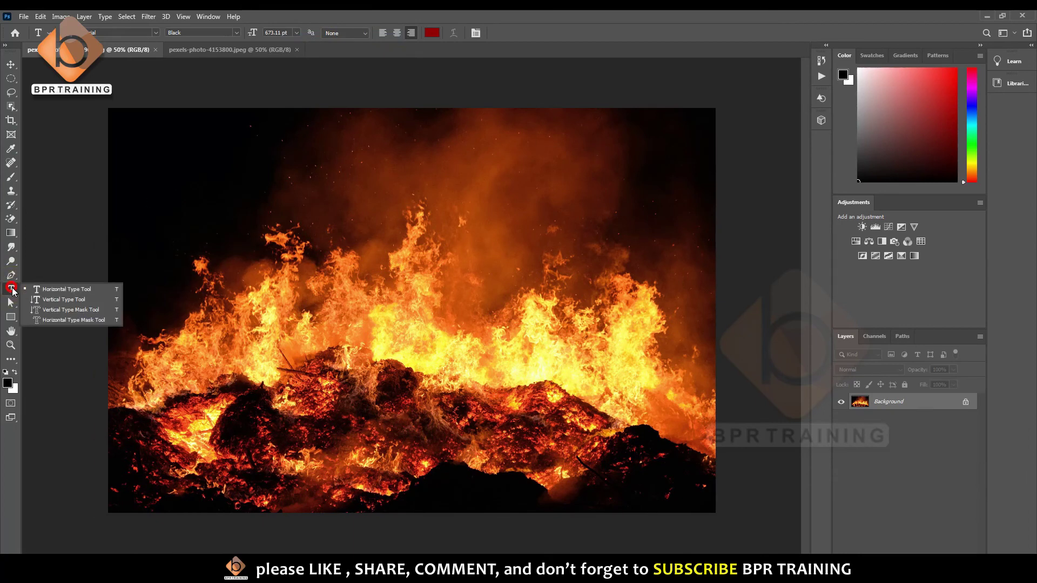
pyautogui.click(208, 16)
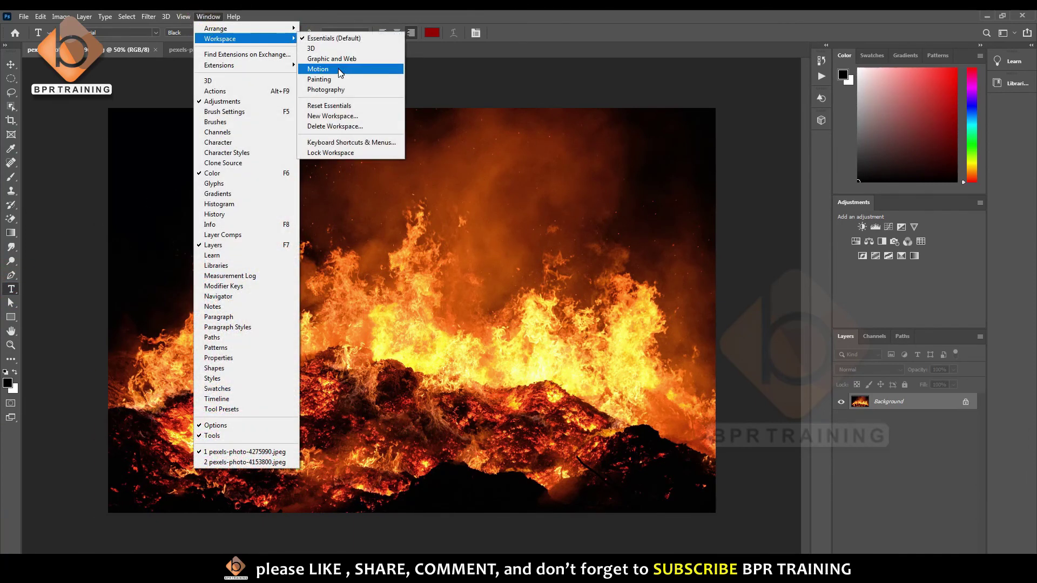
pyautogui.moveTo(221, 39)
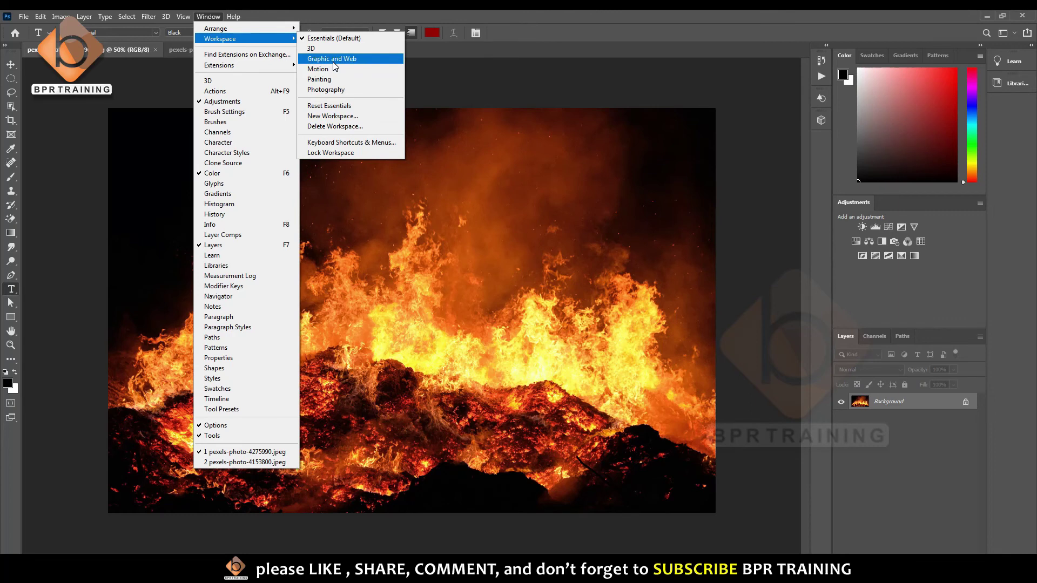
pyautogui.click(438, 15)
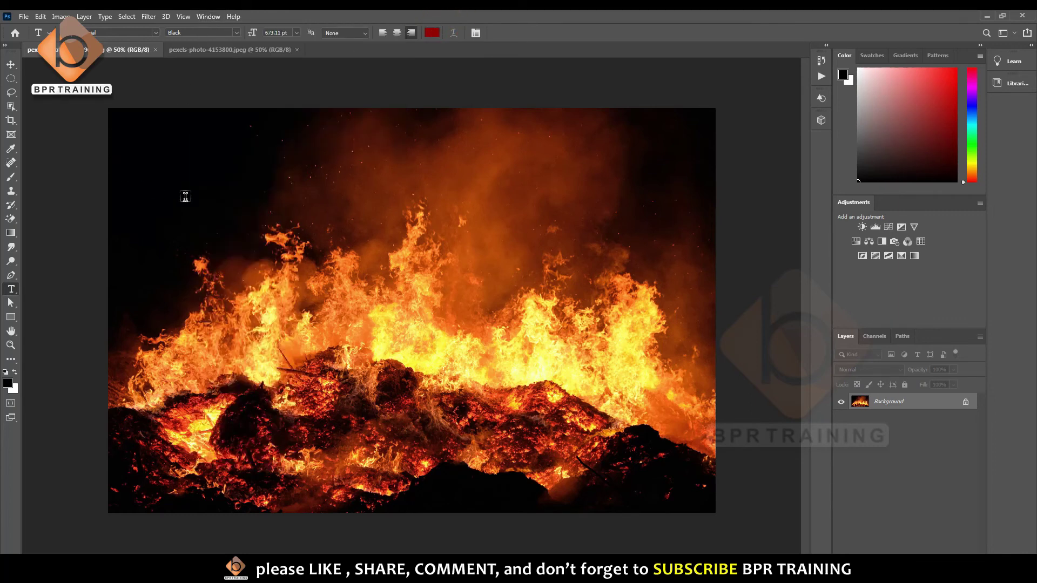
pyautogui.rightClick(12, 290)
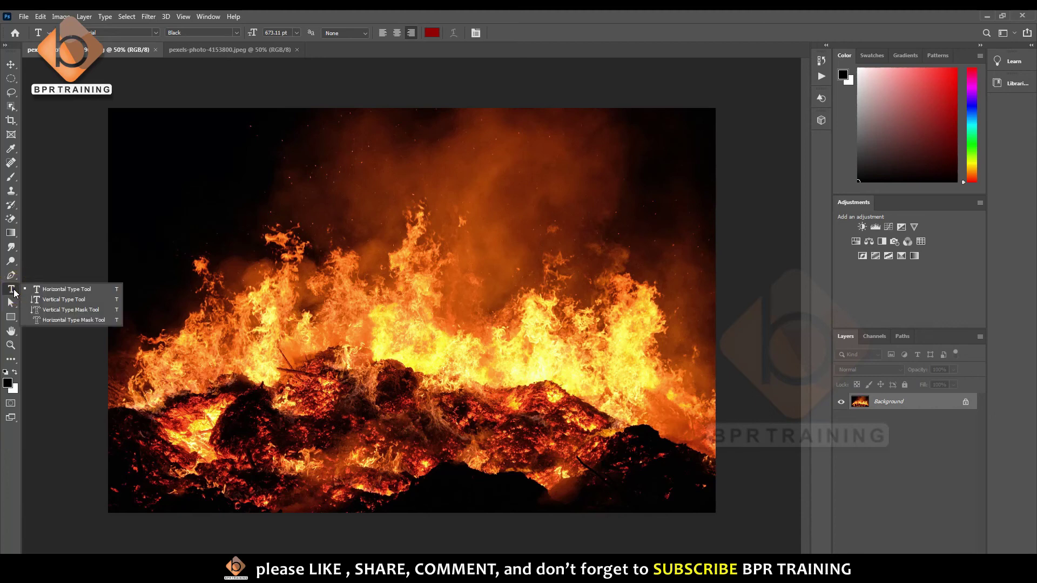
# Place vertical TEXT TOOL lettering on the fire photo in white and commit it
pyautogui.click(33, 300)
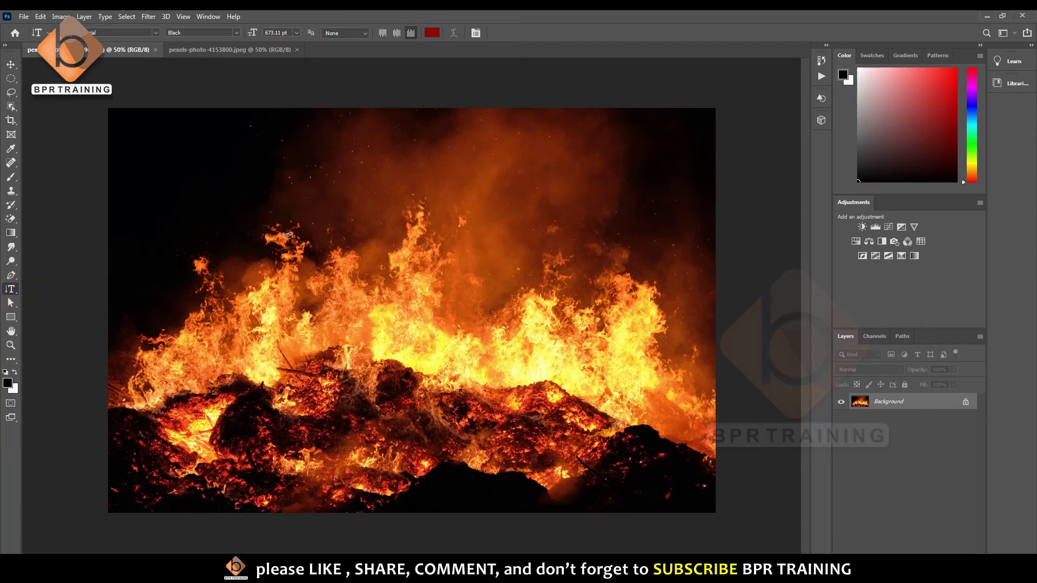
pyautogui.click(343, 205)
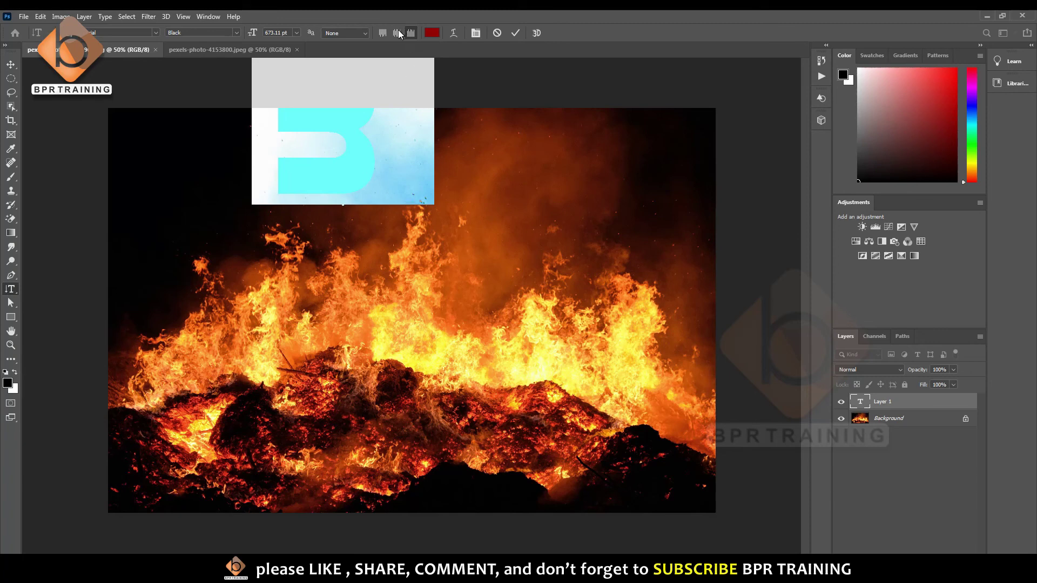
pyautogui.click(384, 33)
pyautogui.write('TEX')
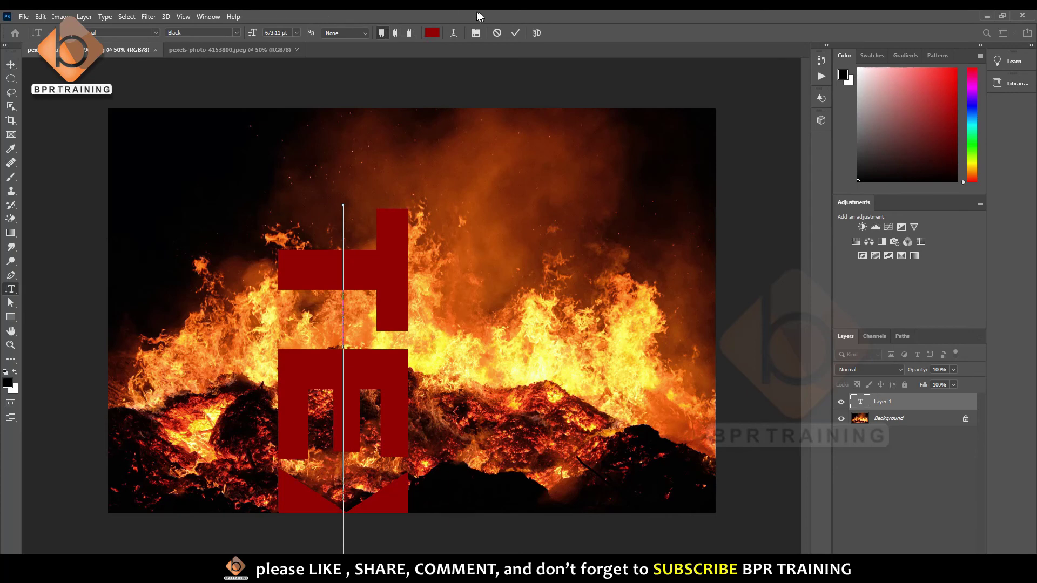
pyautogui.hotkey('ctrl', 'a')
pyautogui.click(432, 33)
pyautogui.moveTo(667, 157); pyautogui.dragTo(579, 111)
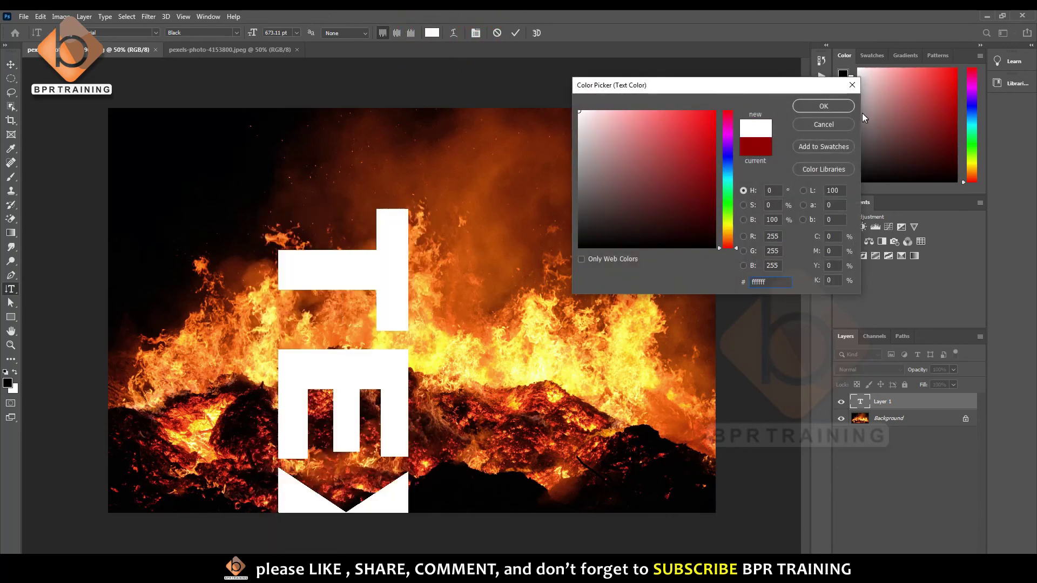
pyautogui.click(823, 106)
pyautogui.click(515, 33)
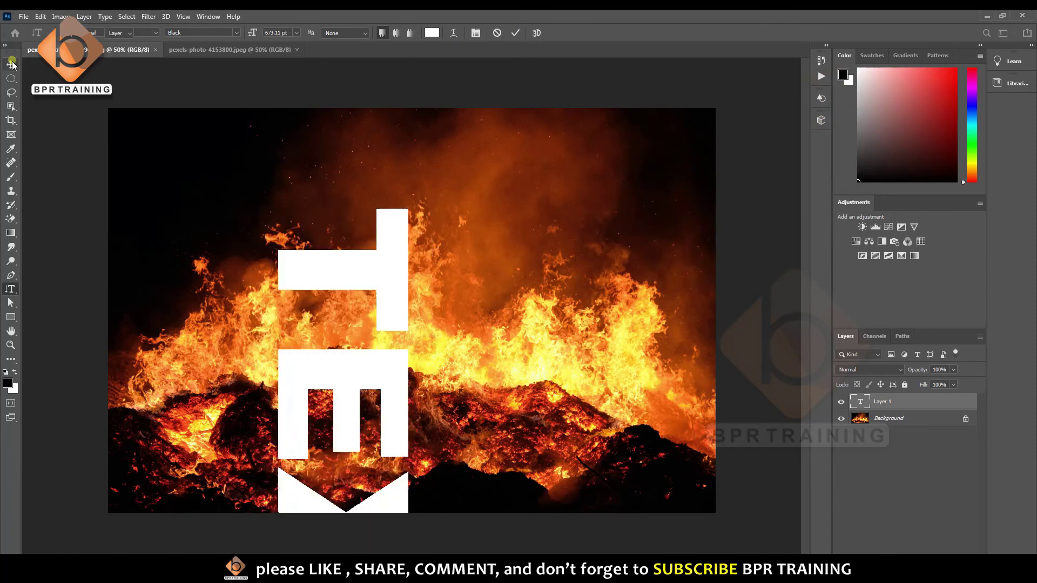
# Scale the vertical text down so all of TEXT TOOL fits, centred on the photo
pyautogui.hotkey('ctrl', 't')
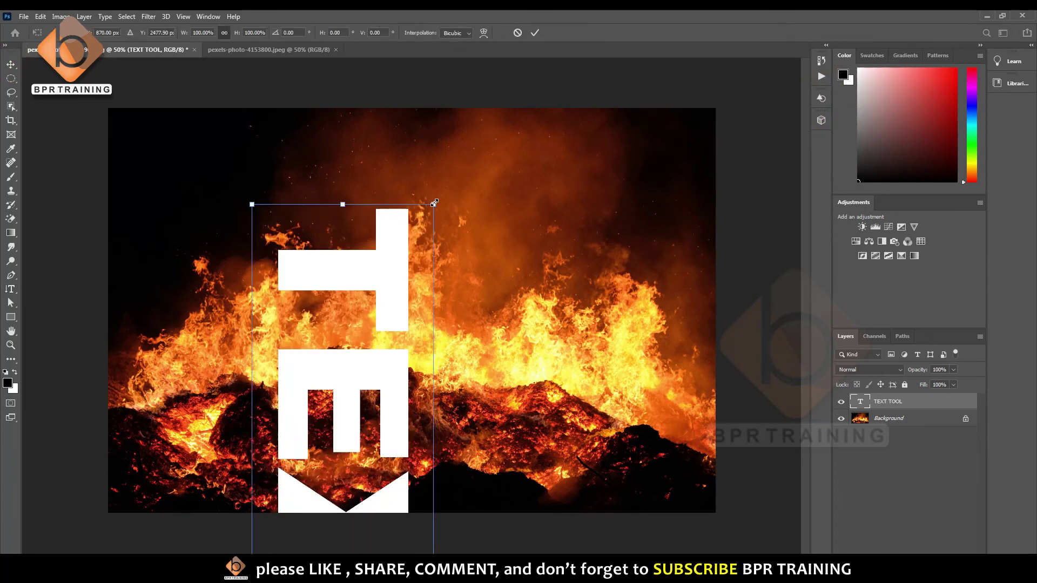
pyautogui.moveTo(433, 203); pyautogui.dragTo(371, 373)
pyautogui.moveTo(335, 427)
pyautogui.mouseDown()
pyautogui.moveTo(409, 139)
pyautogui.moveTo(398, 142)
pyautogui.mouseUp()
pyautogui.moveTo(479, 86); pyautogui.dragTo(438, 214)
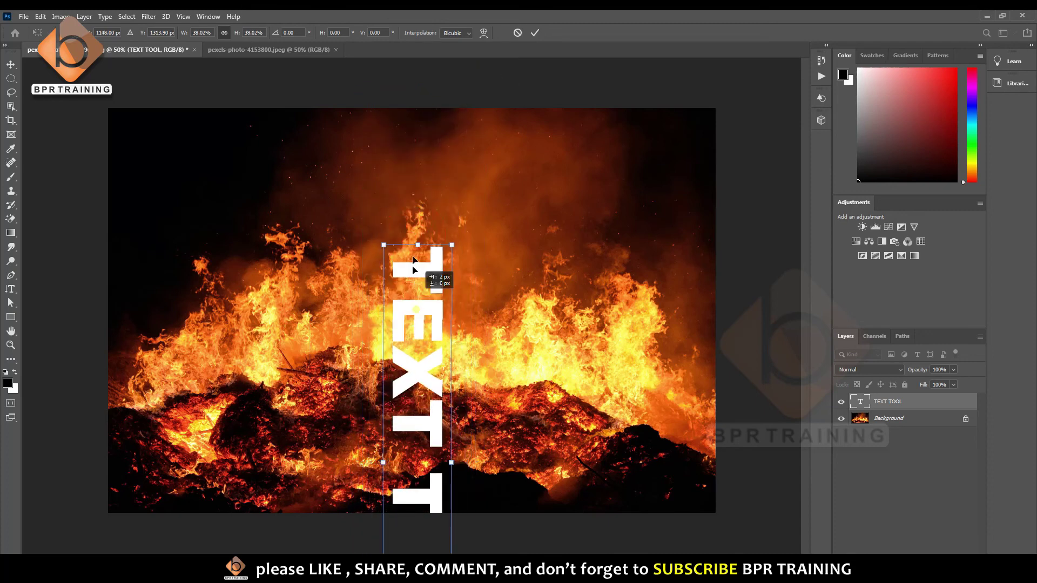
pyautogui.moveTo(435, 282); pyautogui.dragTo(436, 160)
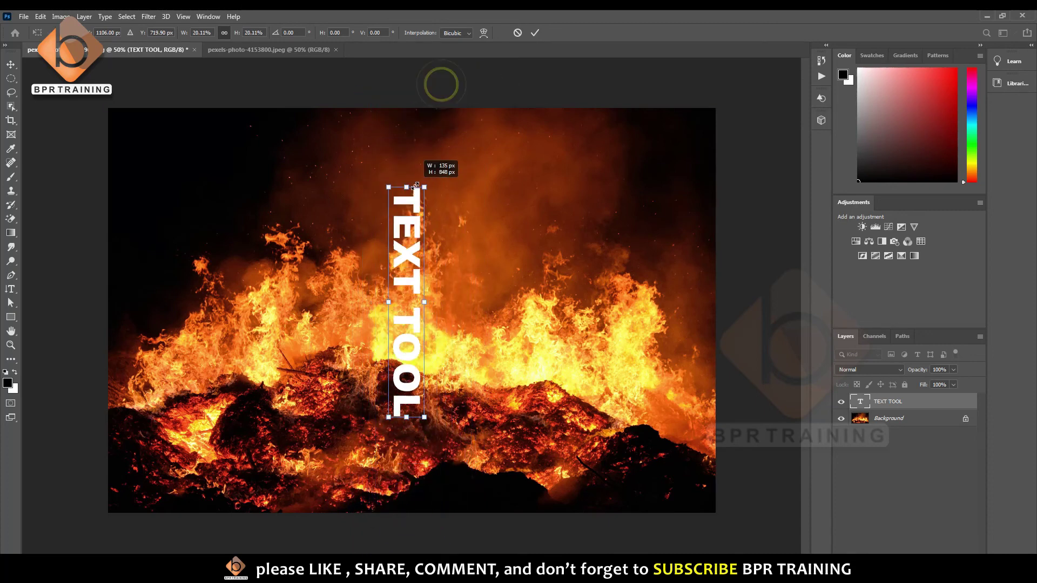
pyautogui.moveTo(441, 84); pyautogui.dragTo(431, 146)
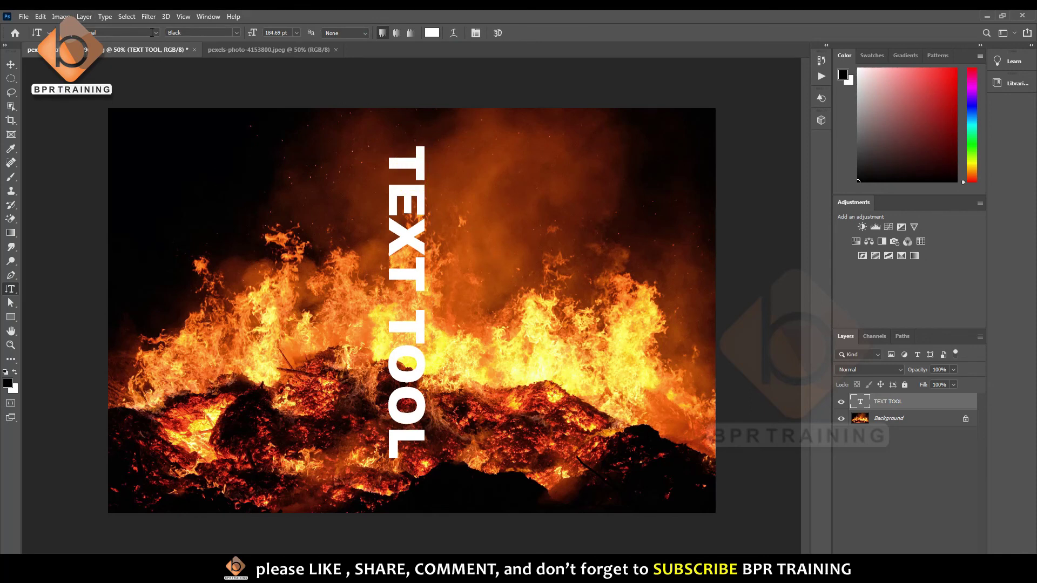
# Toggle the text orientation between horizontal and vertical, leaving it vertical
pyautogui.click(63, 33)
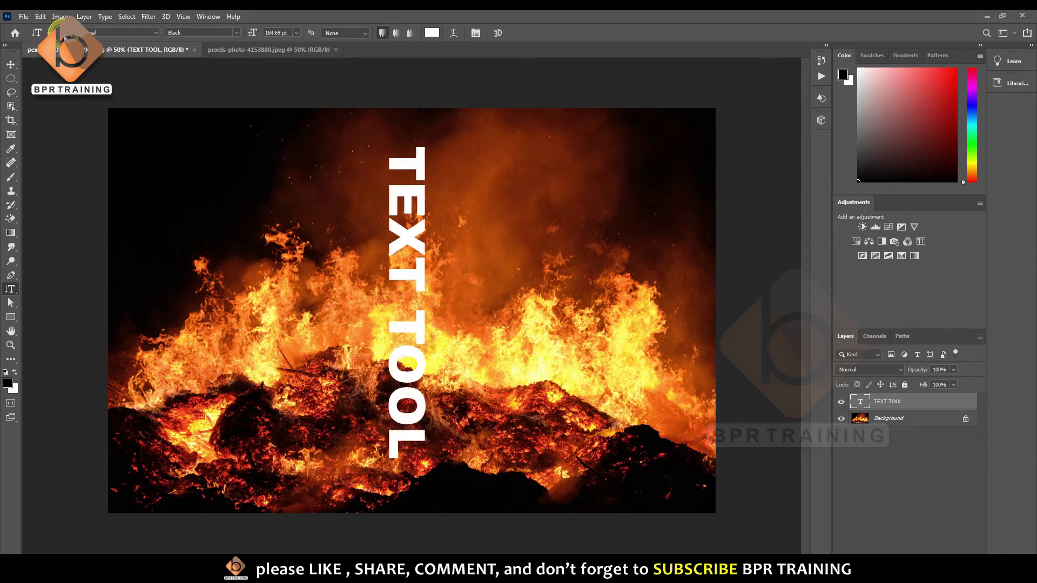
pyautogui.click(64, 33)
pyautogui.click(63, 33)
pyautogui.click(63, 33)
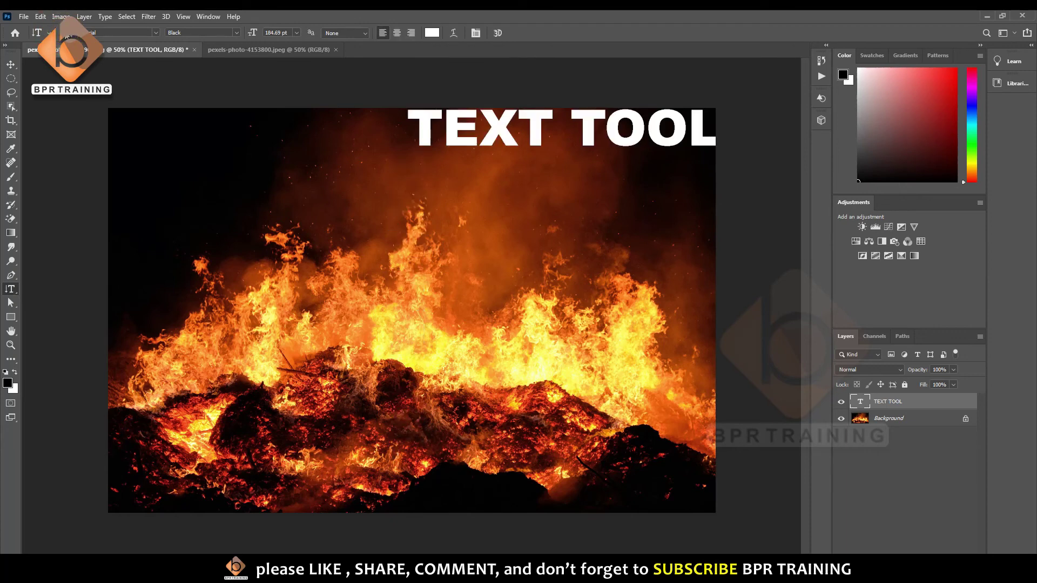
pyautogui.click(65, 33)
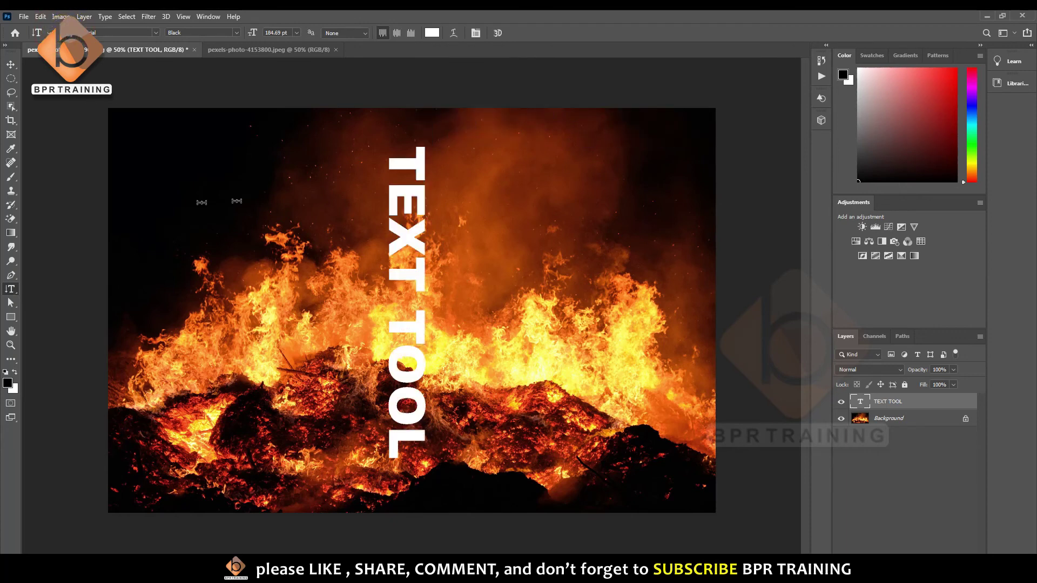
pyautogui.rightClick(4, 292)
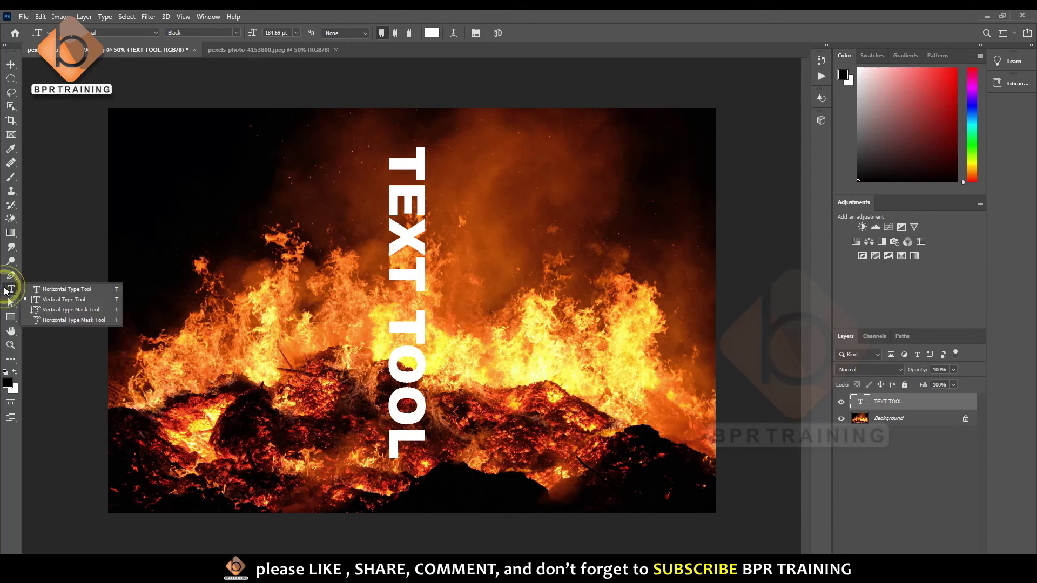
# Delete the TEXT TOOL layer and make a vertical 'TE' type-mask selection on the fire photo
pyautogui.click(69, 307)
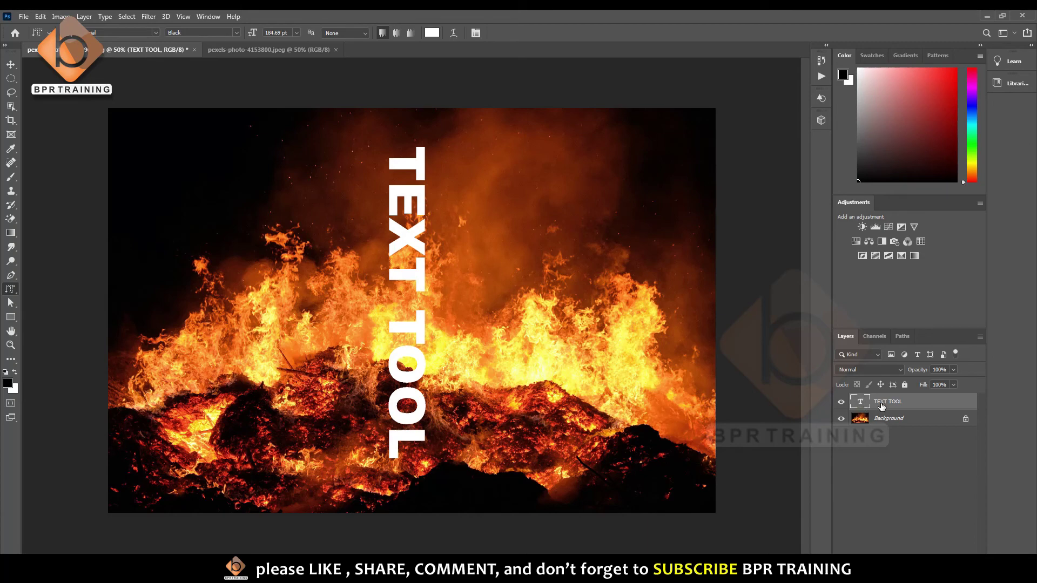
pyautogui.press('Delete')
pyautogui.click(310, 272)
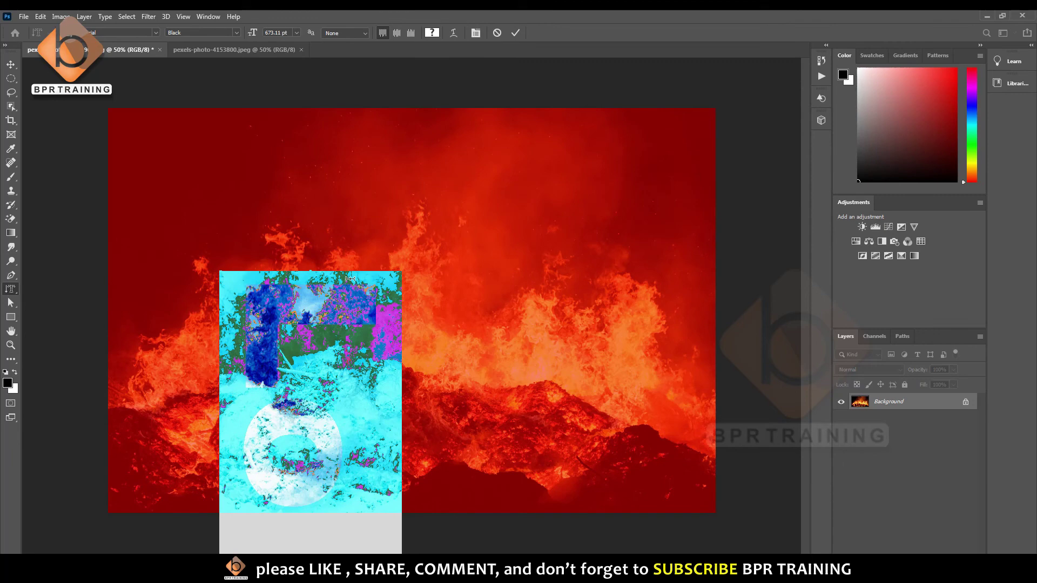
pyautogui.write('TE')
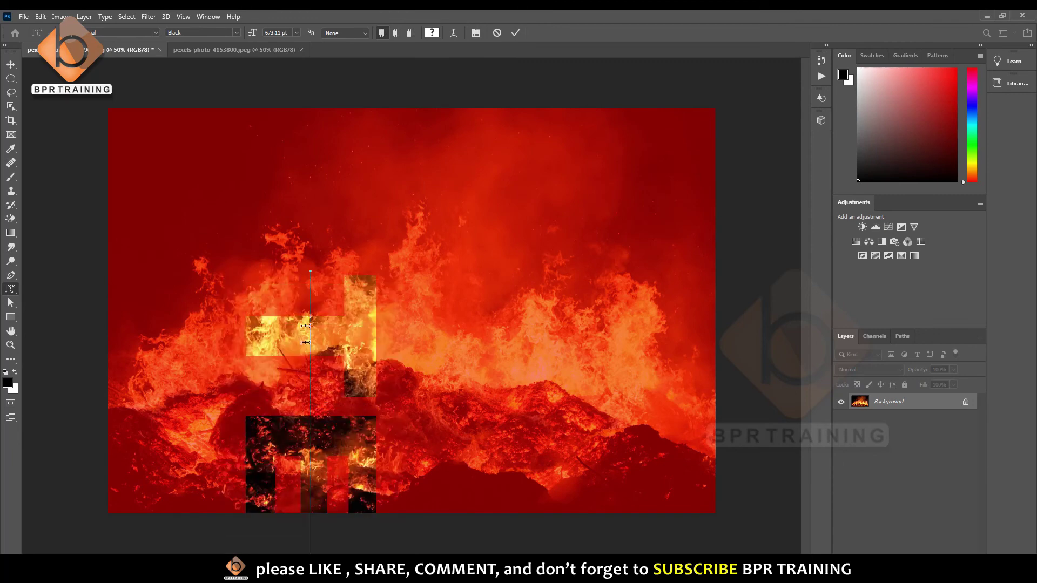
pyautogui.click(11, 65)
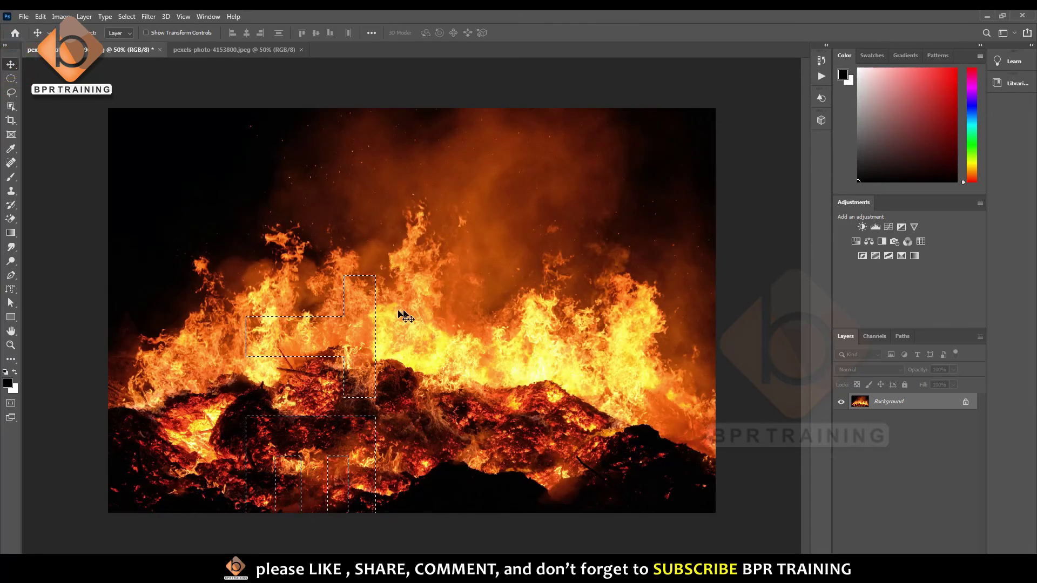
# Shrink the letter selection to about half, reposition it, and copy it onto Layer 1
pyautogui.press('m')
pyautogui.rightClick(357, 326)
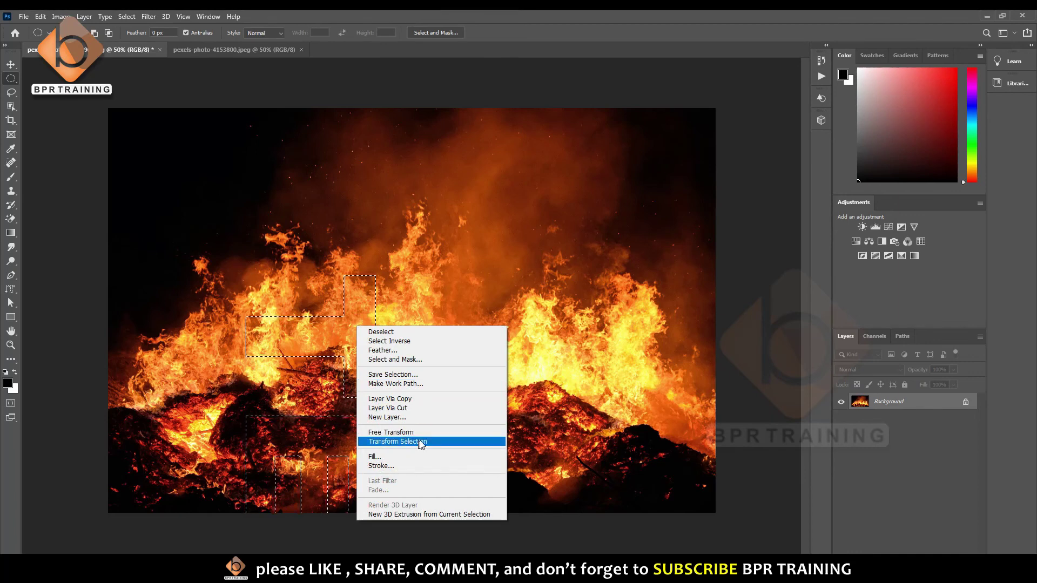
pyautogui.click(434, 445)
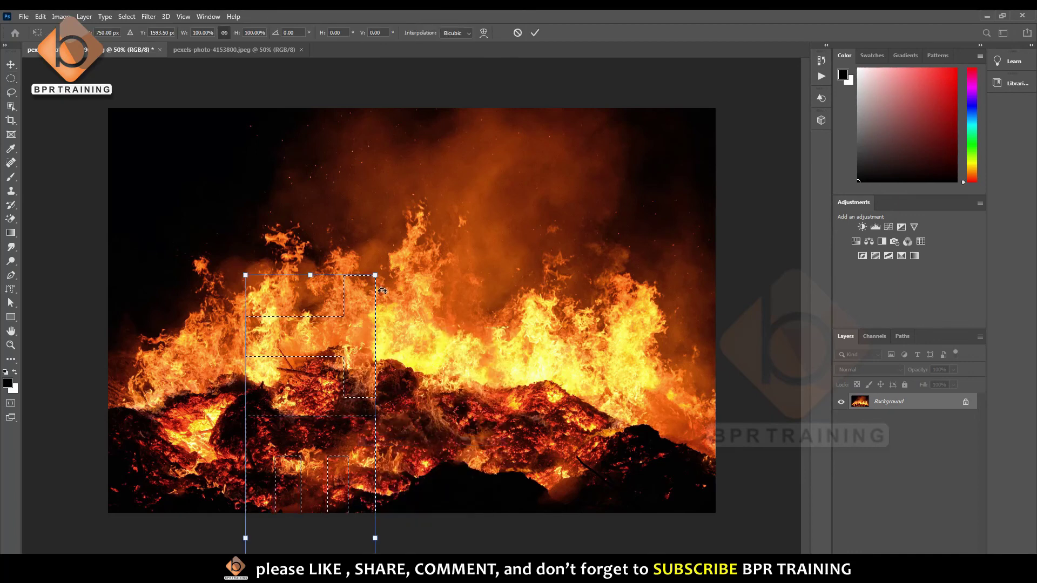
pyautogui.moveTo(378, 270); pyautogui.dragTo(342, 407)
pyautogui.moveTo(319, 444)
pyautogui.mouseDown()
pyautogui.moveTo(371, 169)
pyautogui.moveTo(363, 234)
pyautogui.mouseUp()
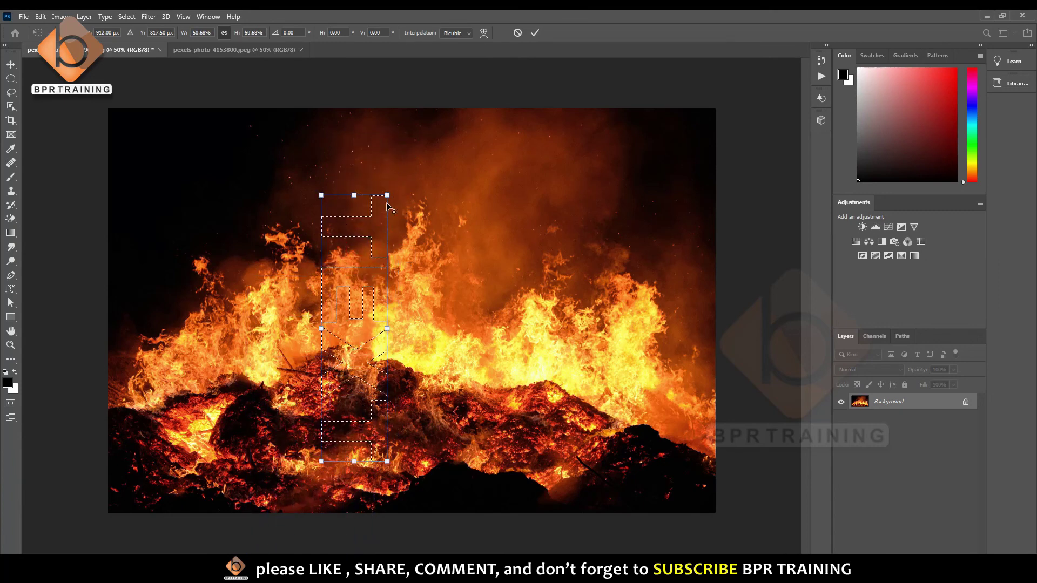
pyautogui.moveTo(387, 195); pyautogui.dragTo(393, 165)
pyautogui.doubleClick(367, 218)
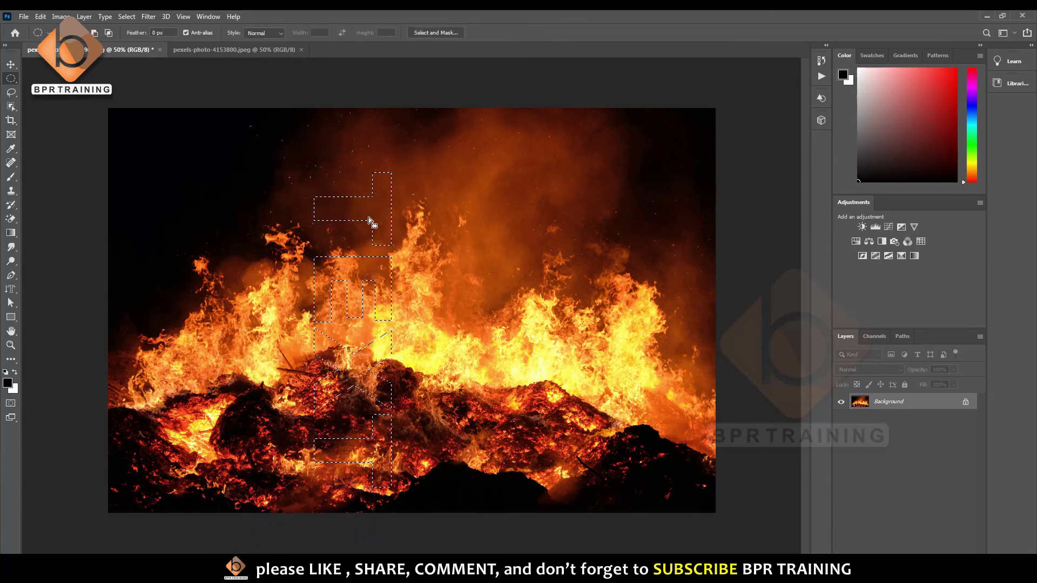
pyautogui.hotkey('ctrl', 'j')
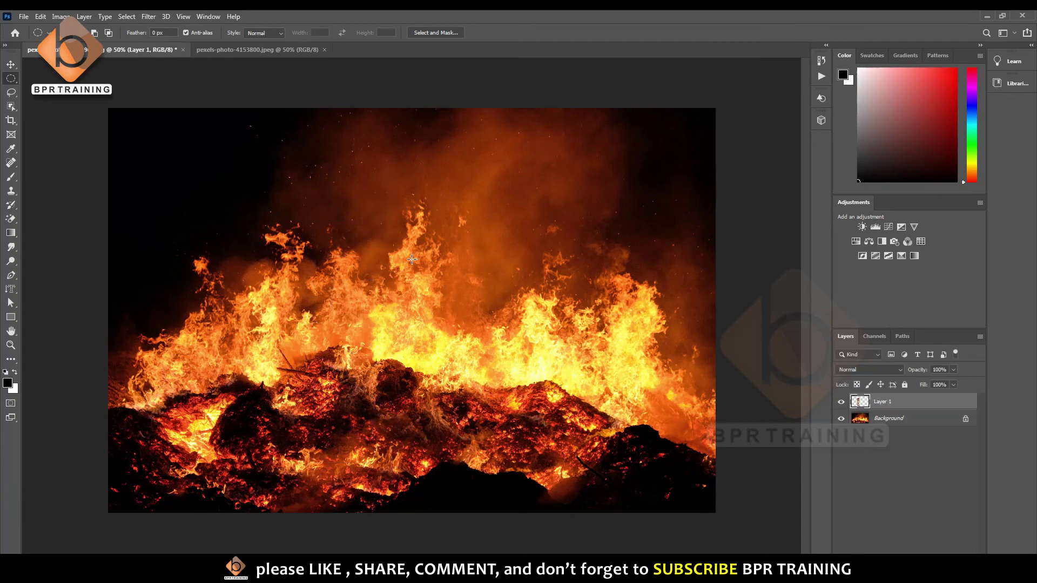
# Create a blank 1920×1080 white document and drag the fire TEXT layer into it
pyautogui.press('v')
pyautogui.hotkey('ctrl', 'n')
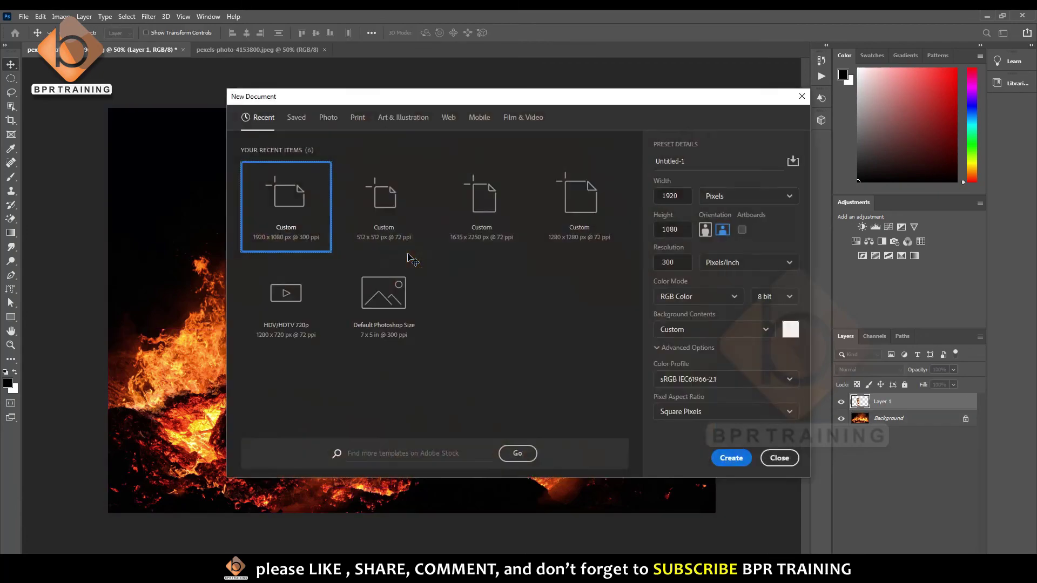
pyautogui.press('Return')
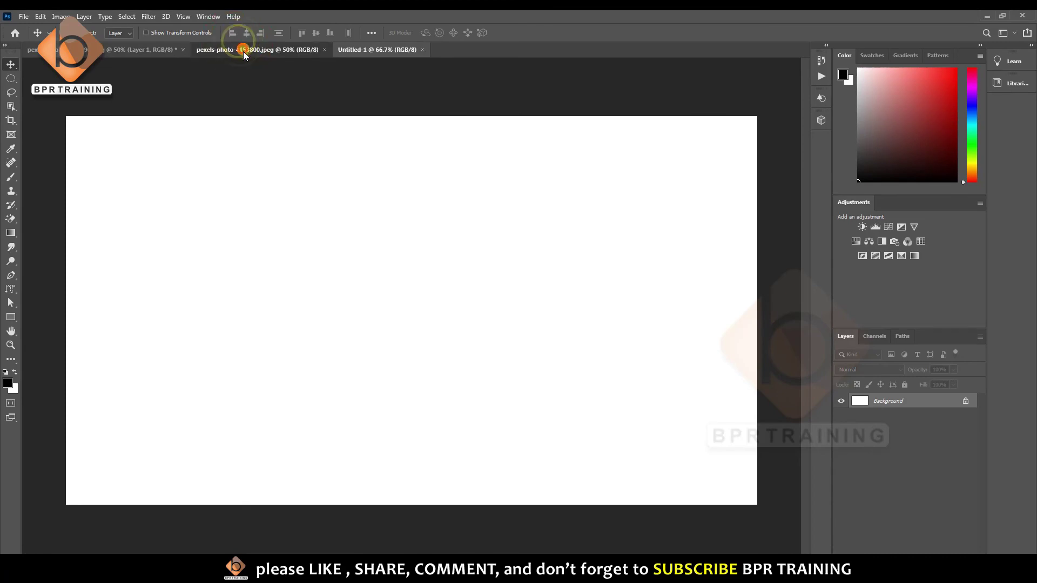
pyautogui.click(246, 50)
pyautogui.click(130, 45)
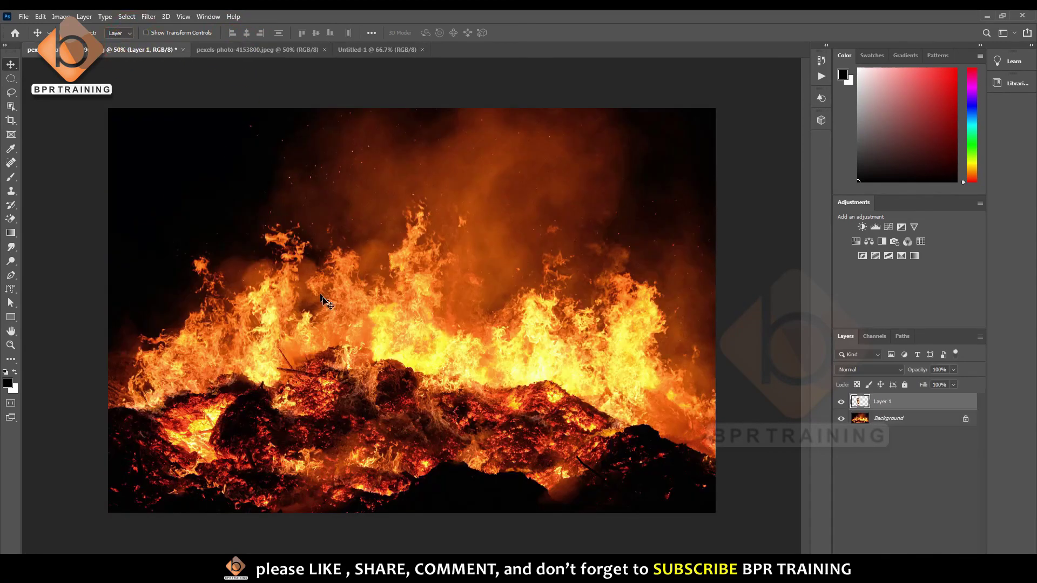
pyautogui.moveTo(327, 302)
pyautogui.mouseDown()
pyautogui.moveTo(356, 54)
pyautogui.moveTo(269, 306)
pyautogui.mouseUp()
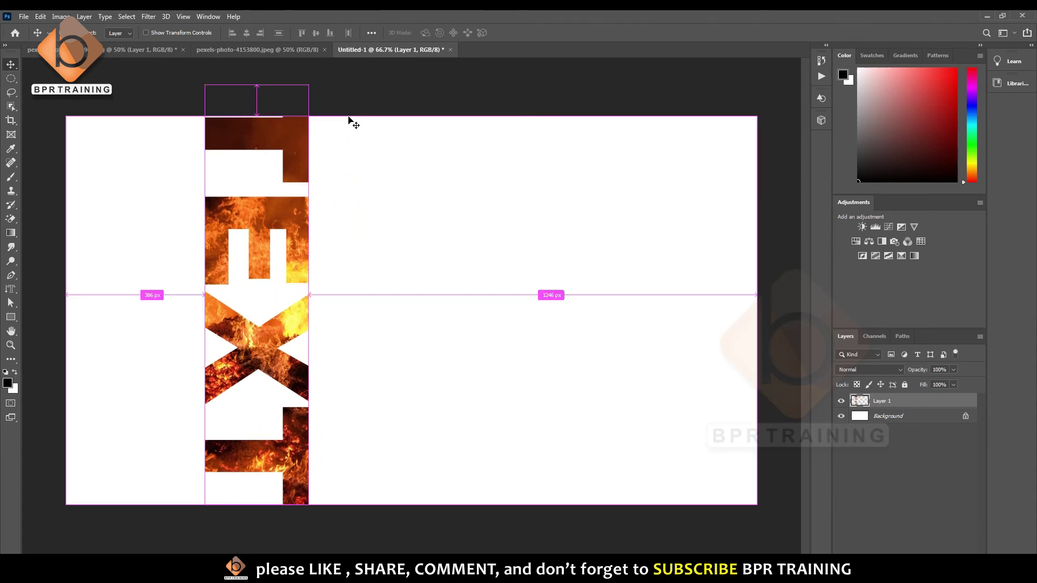
# Scale the vertical fire TEXT to fit the canvas height and nudge it slightly down
pyautogui.hotkey('ctrl', 't')
pyautogui.moveTo(315, 98)
pyautogui.mouseDown()
pyautogui.moveTo(307, 87)
pyautogui.moveTo(300, 116)
pyautogui.mouseUp()
pyautogui.press('Return')
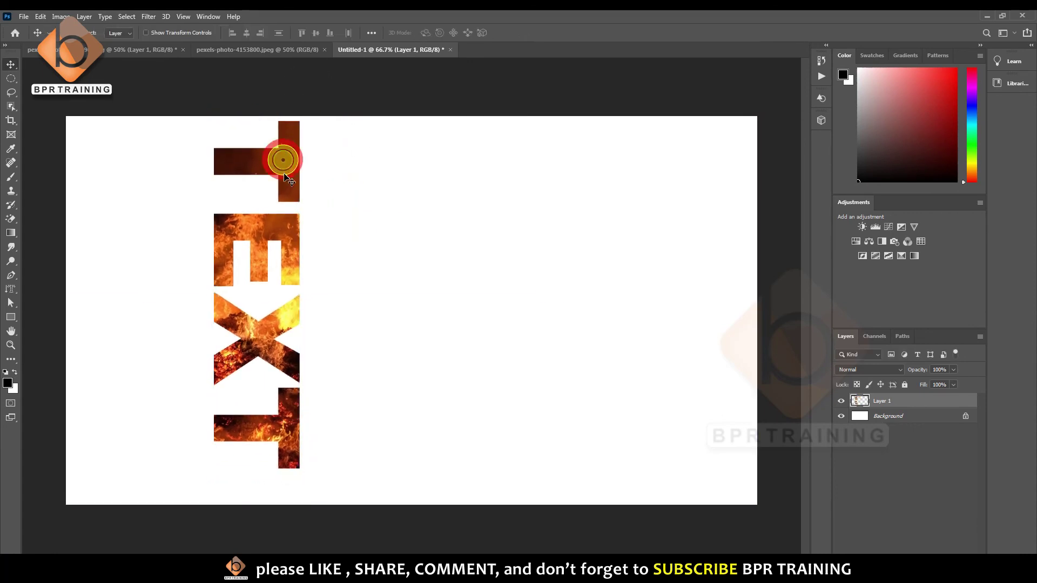
pyautogui.moveTo(282, 162); pyautogui.dragTo(289, 174)
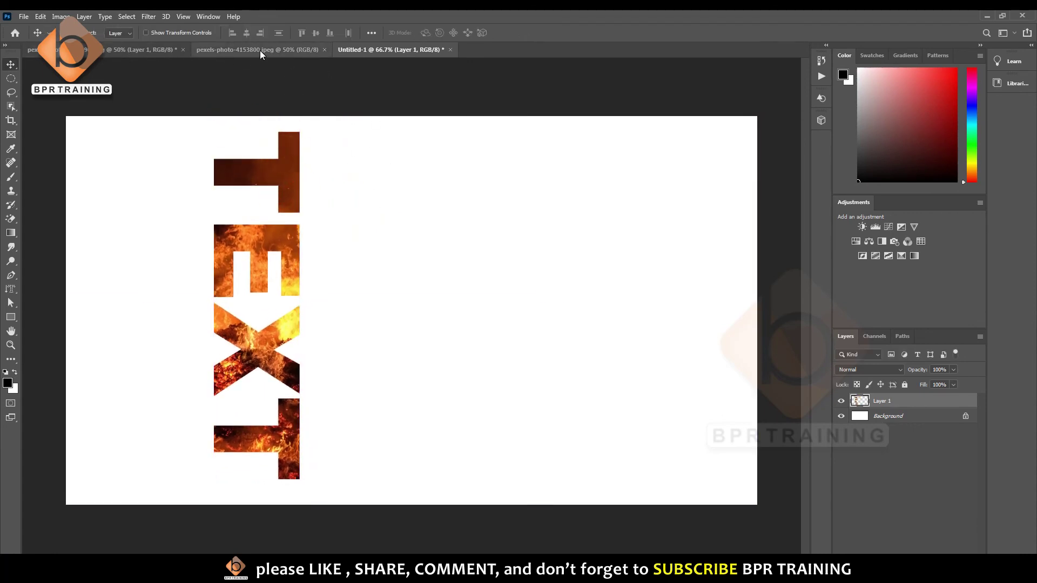
pyautogui.click(167, 50)
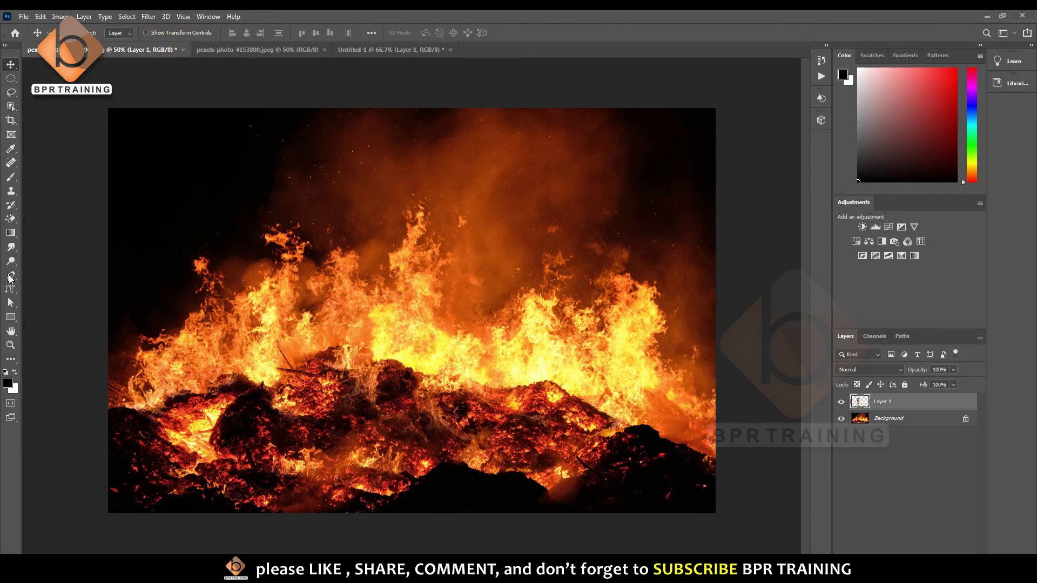
# Delete the leftover Layer 1 and make a horizontal 'TEXT' type-mask selection on the fire photo
pyautogui.click(65, 323)
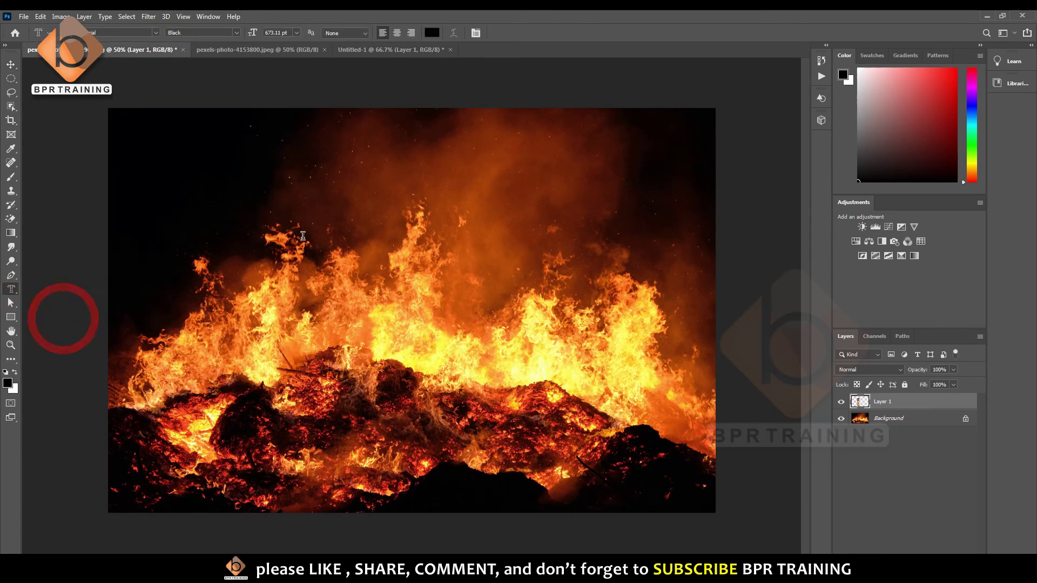
pyautogui.click(300, 239)
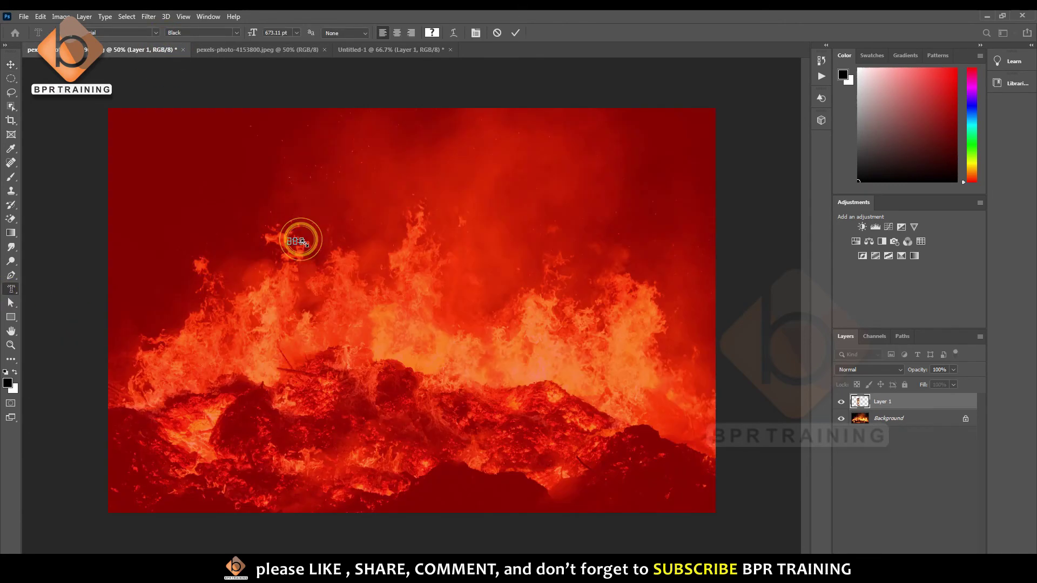
pyautogui.click(908, 496)
pyautogui.press('Delete')
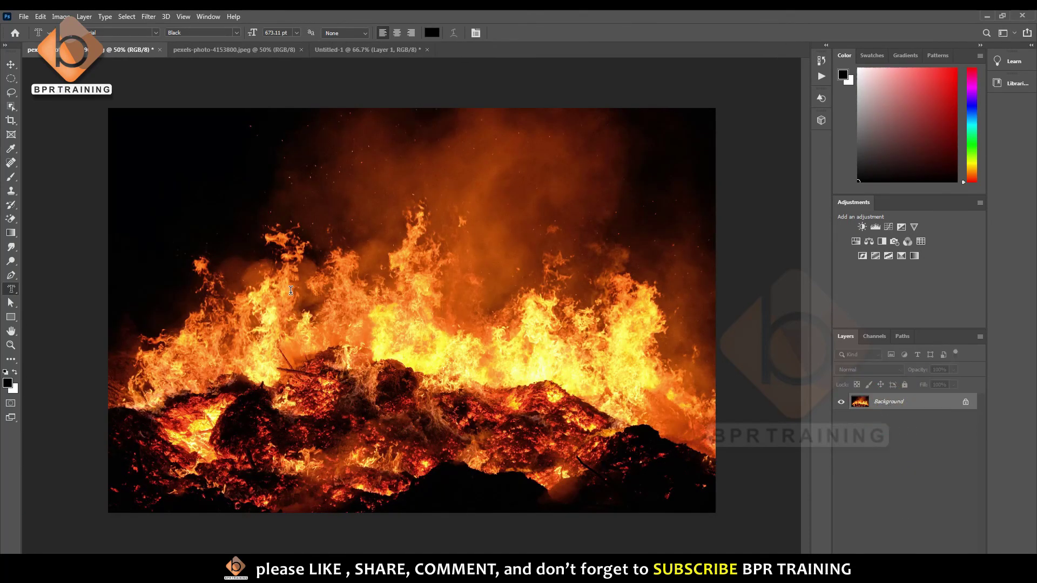
pyautogui.click(302, 289)
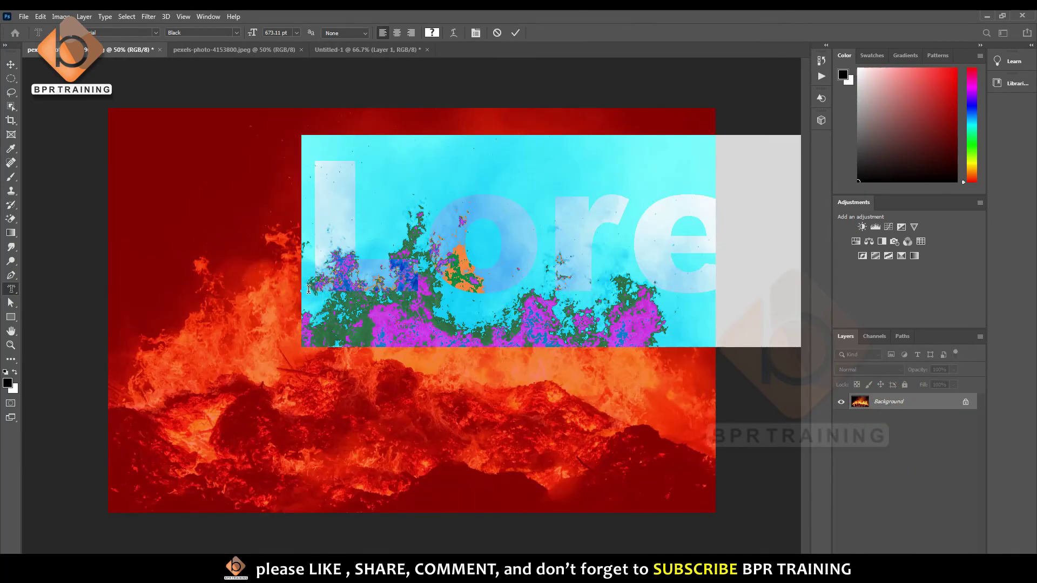
pyautogui.write('TEXT')
pyautogui.hotkey('ctrl', 'Return')
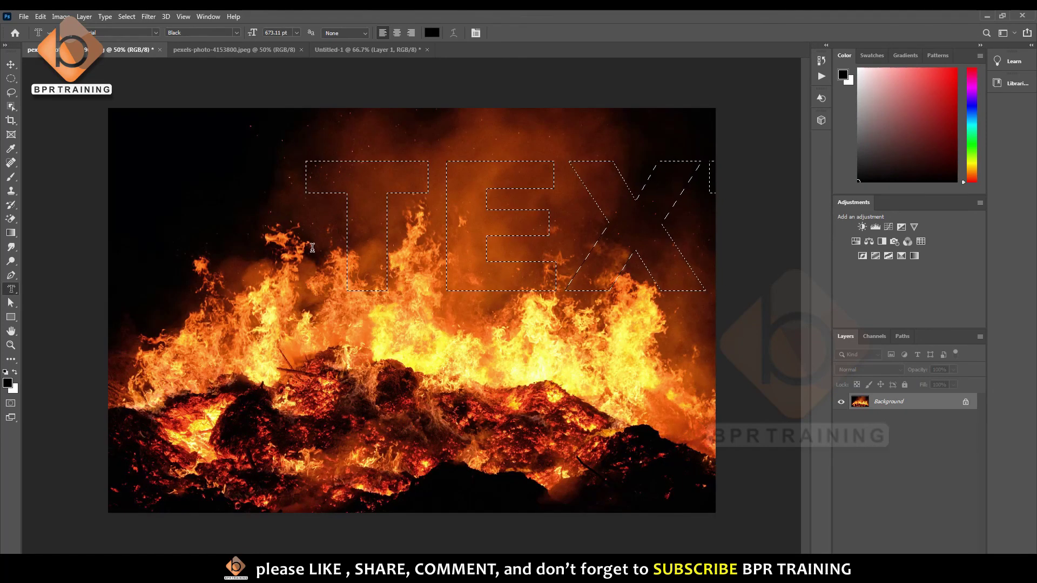
# Shrink the TEXT selection to half over the lower flames and copy it to a new layer
pyautogui.press('m')
pyautogui.rightClick(458, 236)
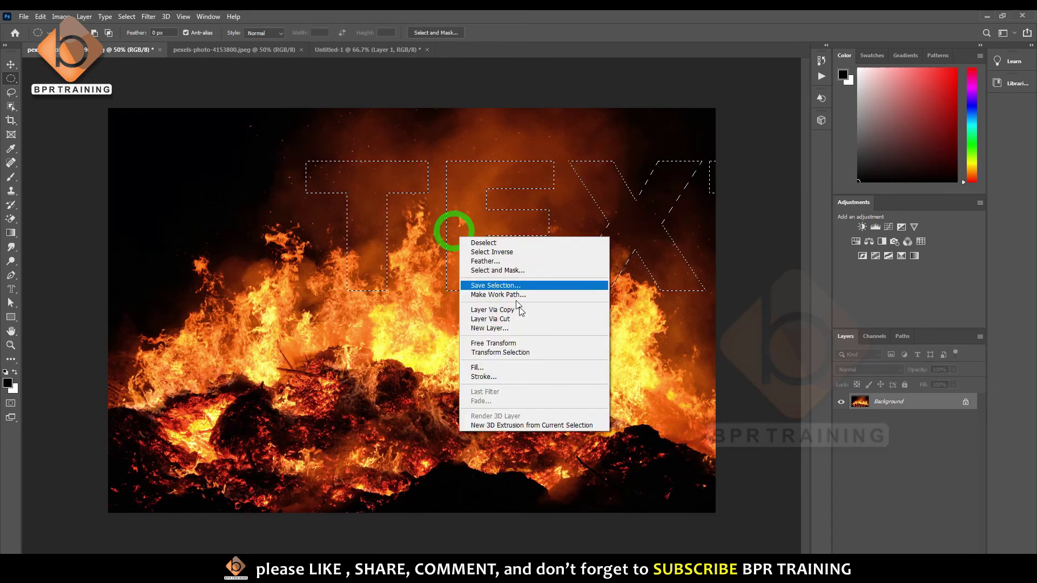
pyautogui.click(501, 352)
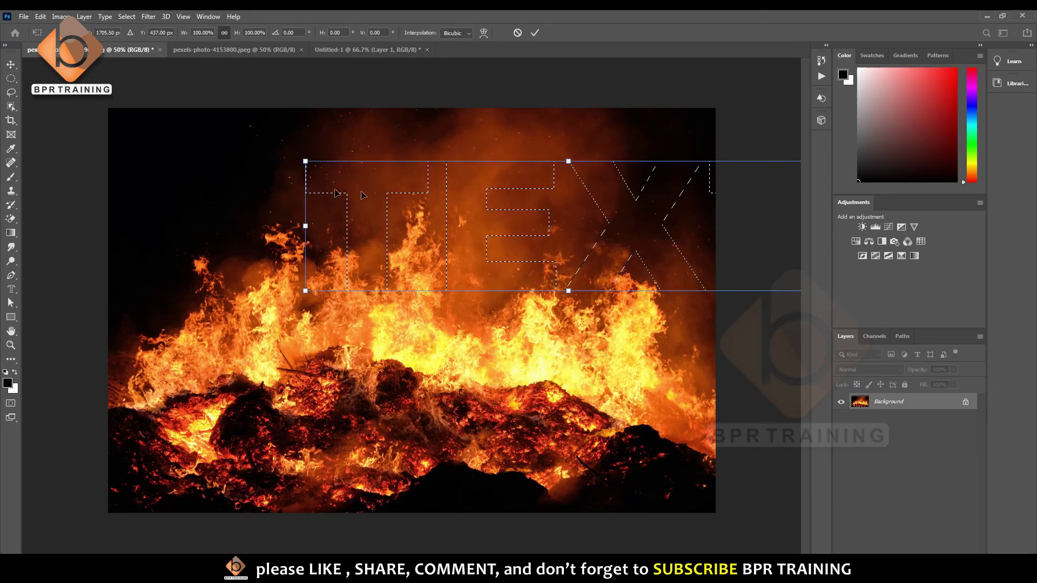
pyautogui.moveTo(305, 161); pyautogui.dragTo(442, 194)
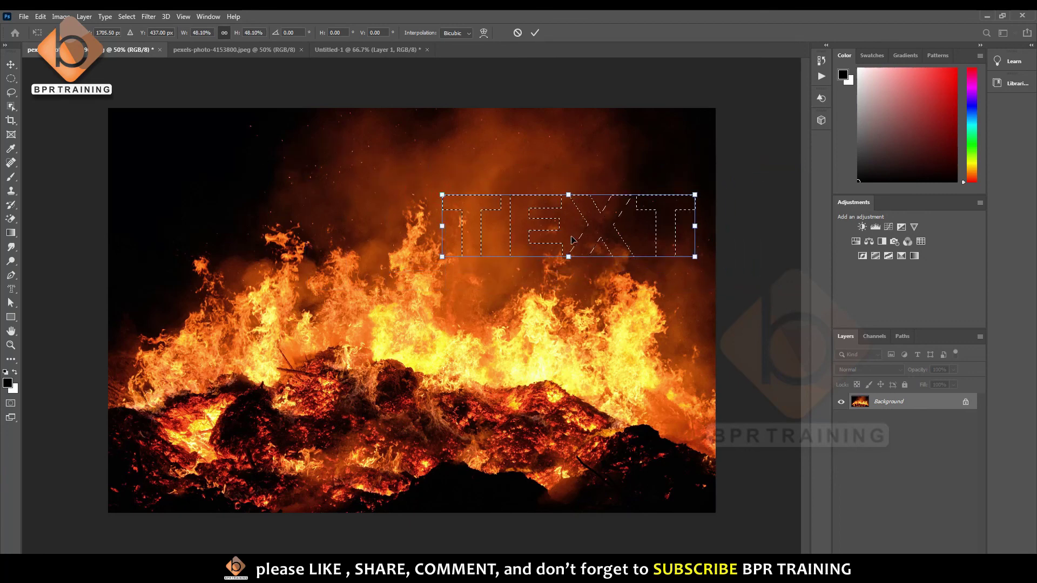
pyautogui.moveTo(574, 240)
pyautogui.mouseDown()
pyautogui.moveTo(415, 369)
pyautogui.moveTo(418, 421)
pyautogui.mouseUp()
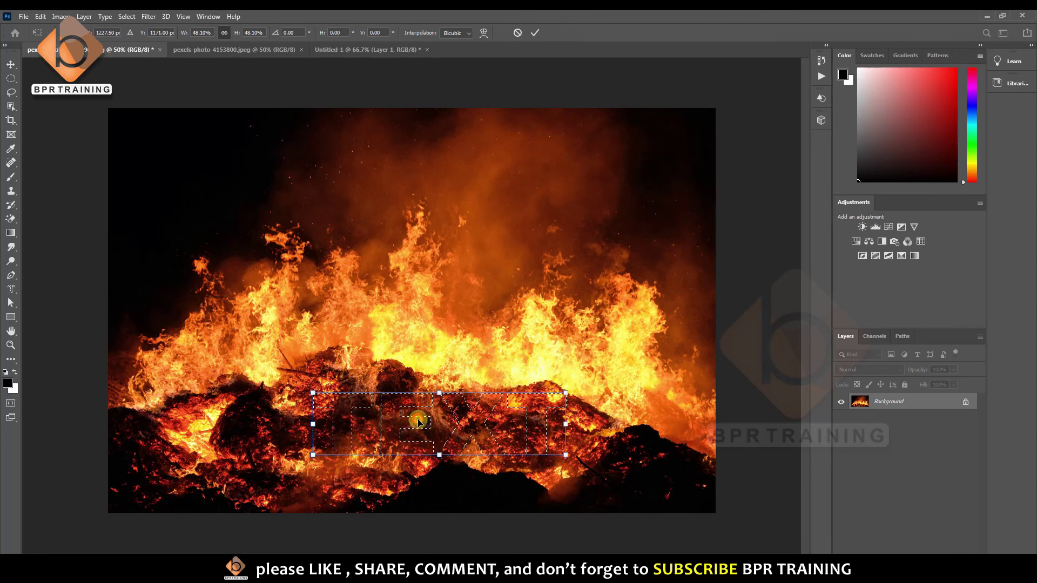
pyautogui.press('Return')
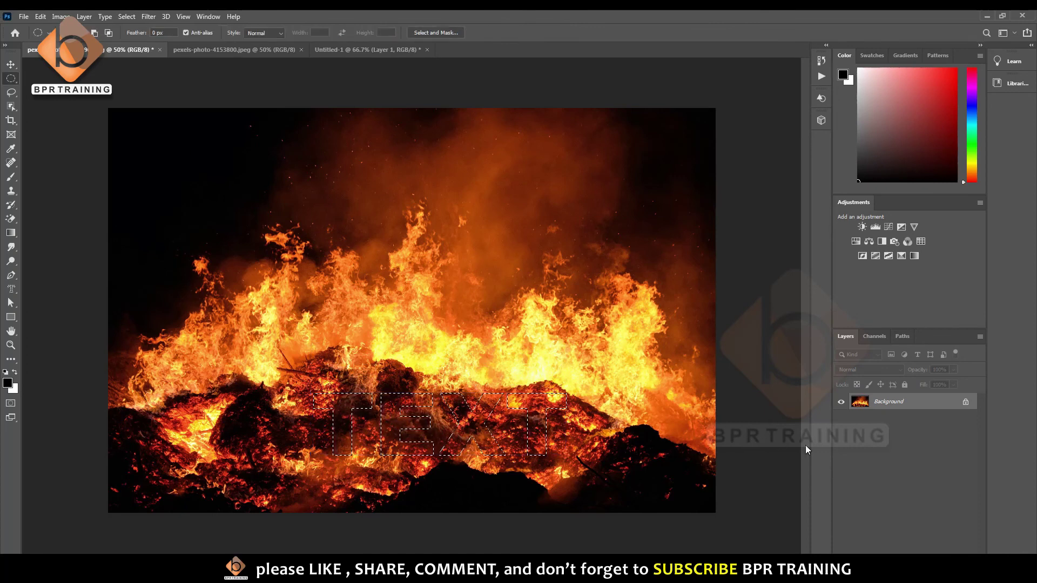
pyautogui.hotkey('ctrl', 'j')
# Move the horizontal fire TEXT to the canvas top, with the vertical TEXT at the left edge beside it
pyautogui.press('v')
pyautogui.moveTo(331, 402)
pyautogui.mouseDown()
pyautogui.moveTo(341, 62)
pyautogui.moveTo(393, 206)
pyautogui.moveTo(513, 198)
pyautogui.moveTo(506, 170)
pyautogui.mouseUp()
pyautogui.rightClick(288, 171)
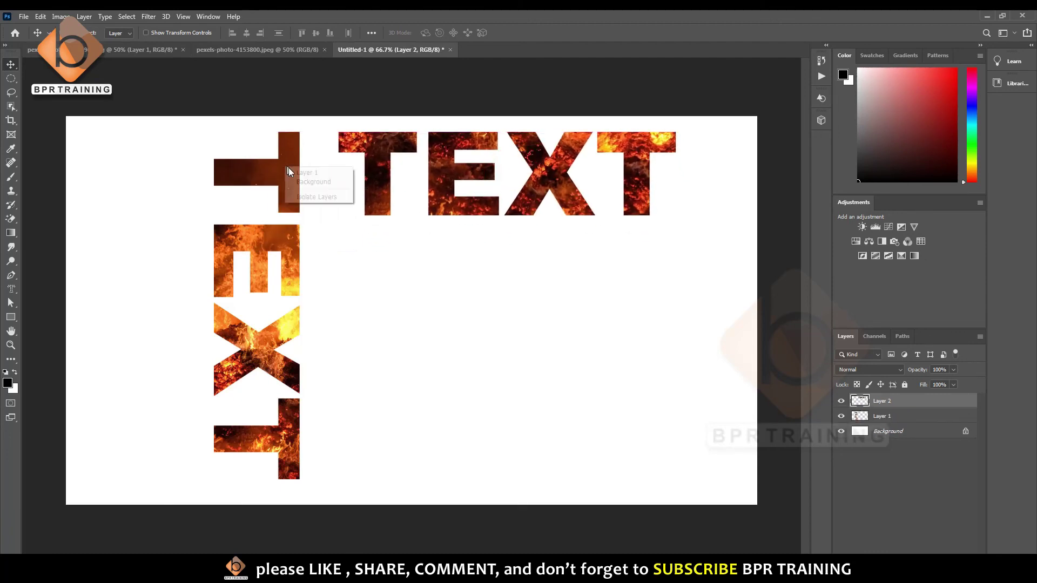
pyautogui.click(307, 173)
pyautogui.moveTo(290, 172); pyautogui.dragTo(165, 173)
pyautogui.rightClick(374, 135)
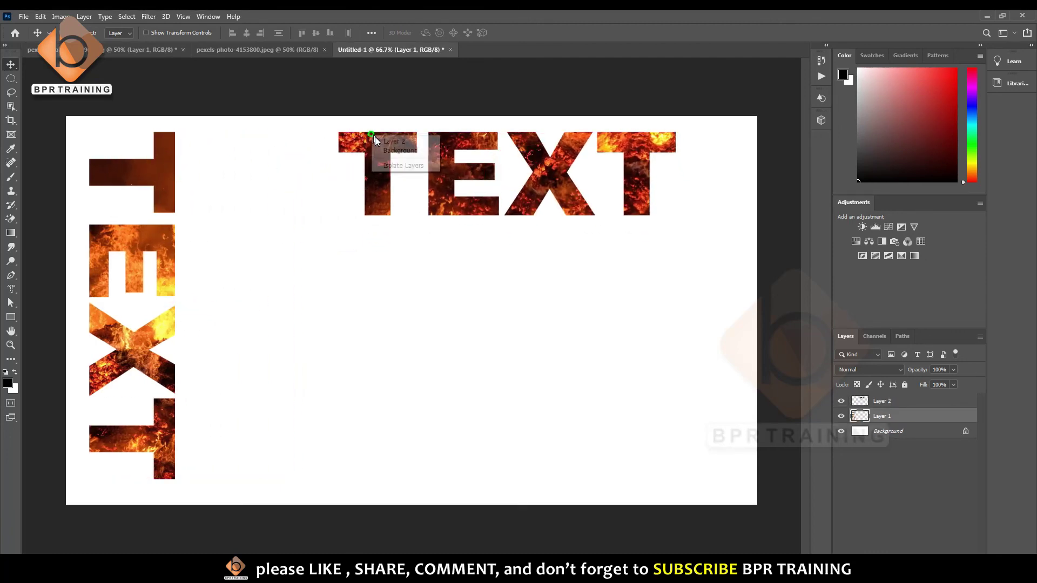
pyautogui.click(394, 141)
pyautogui.moveTo(383, 148); pyautogui.dragTo(236, 142)
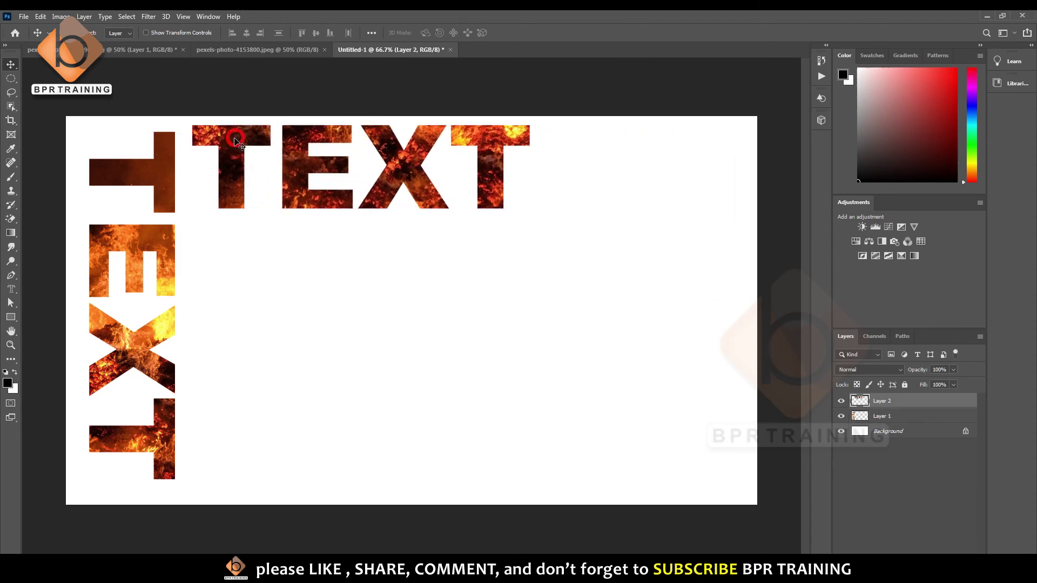
pyautogui.click(253, 49)
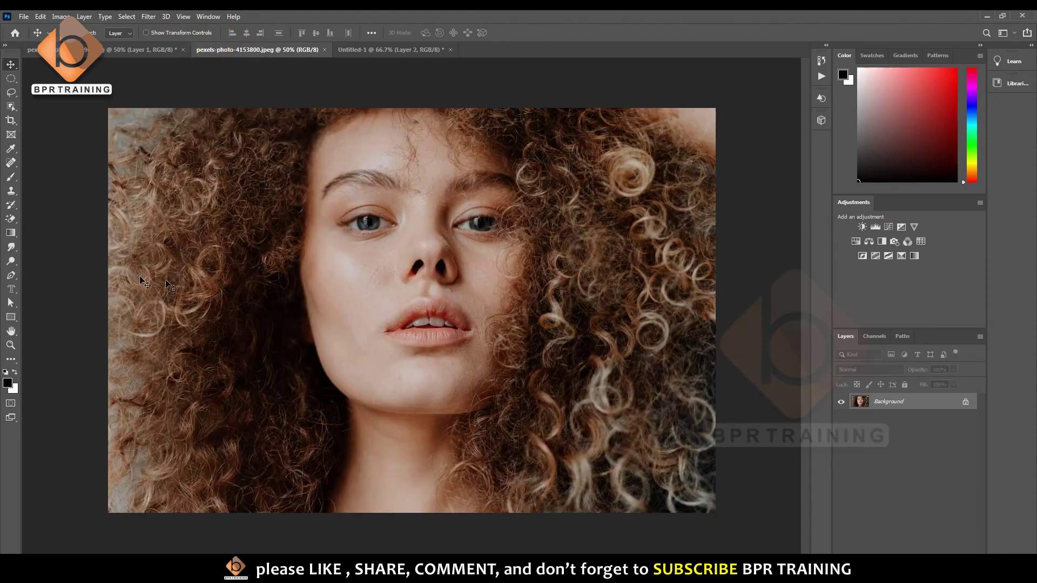
# Make a horizontal 'TEX' type-mask selection on the portrait photo
pyautogui.click(12, 289)
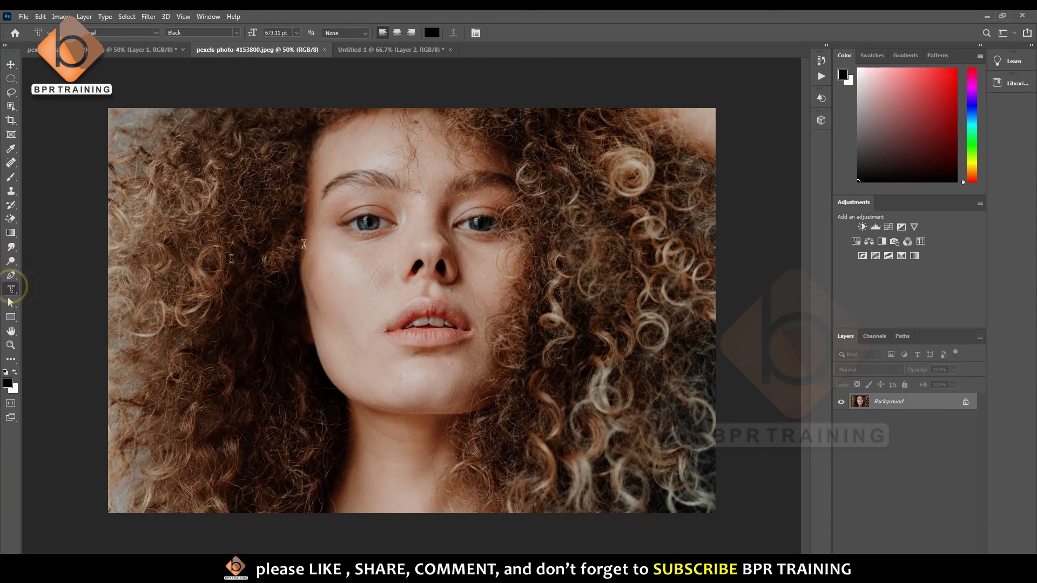
pyautogui.click(359, 219)
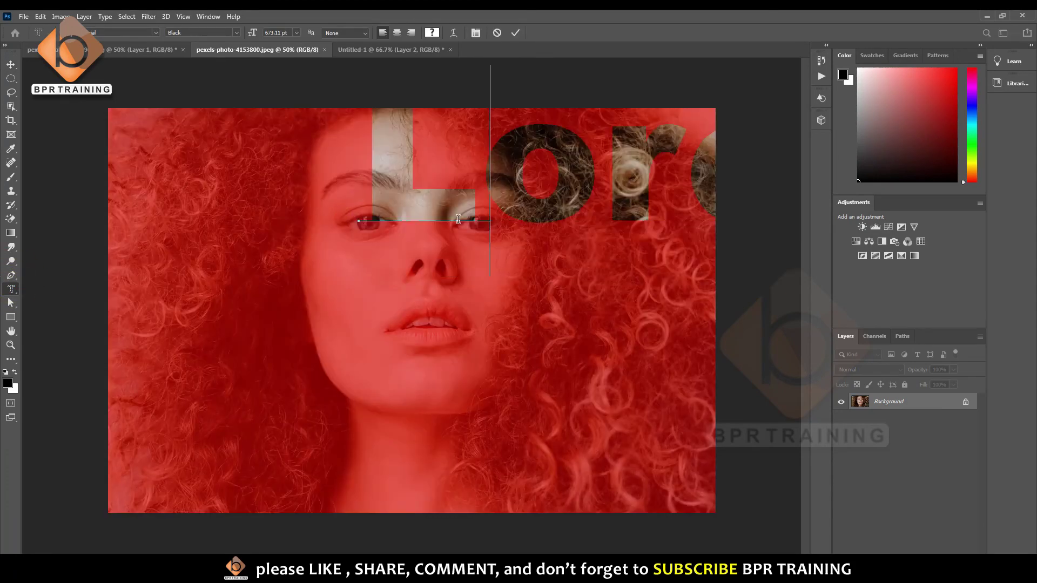
pyautogui.write('TEX')
pyautogui.hotkey('ctrl', 'Return')
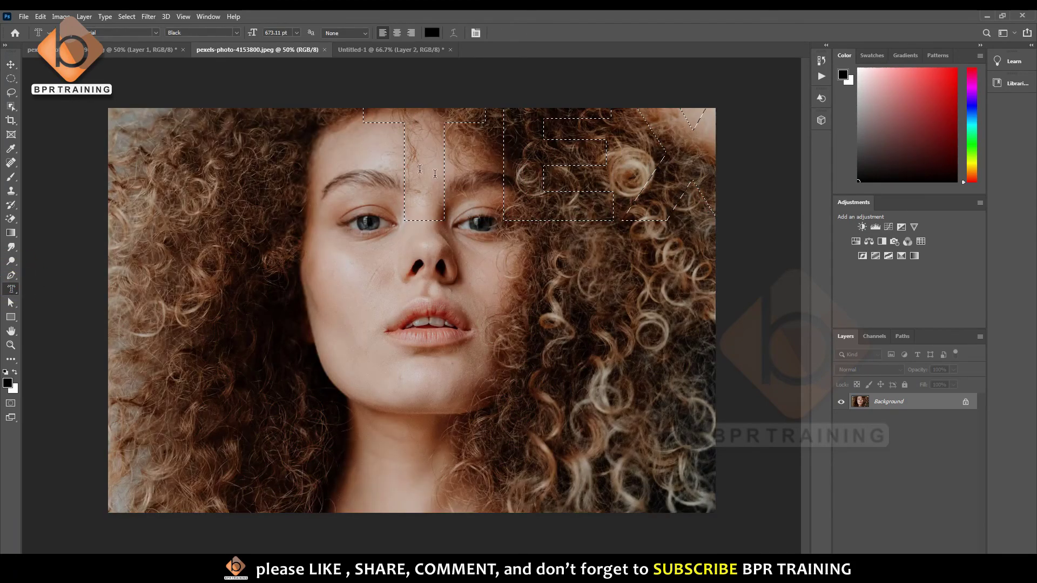
# Shrink the TEXT selection to about three quarters over the face and copy it to a new layer
pyautogui.press('m')
pyautogui.rightClick(526, 135)
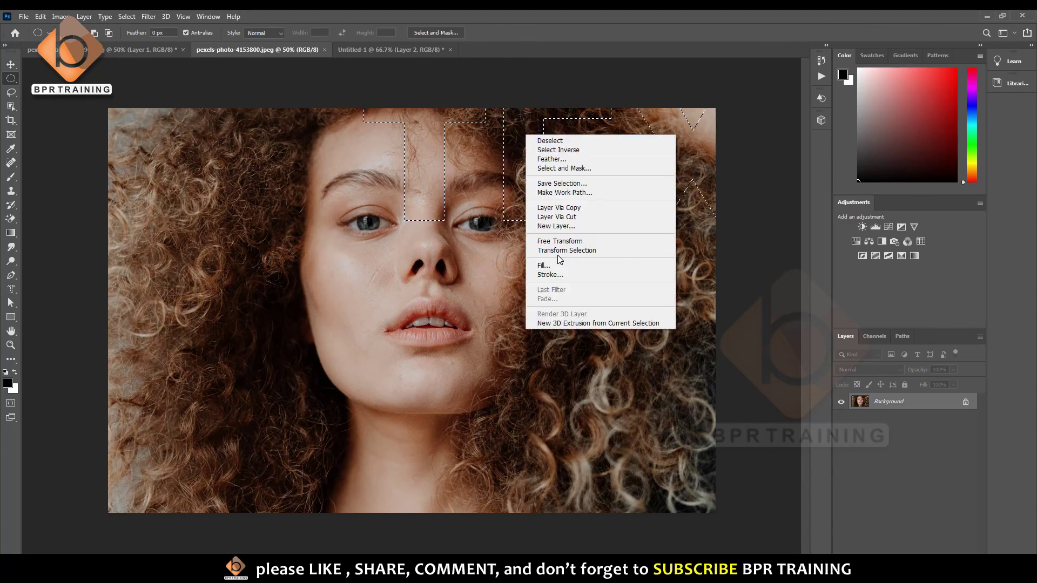
pyautogui.click(556, 253)
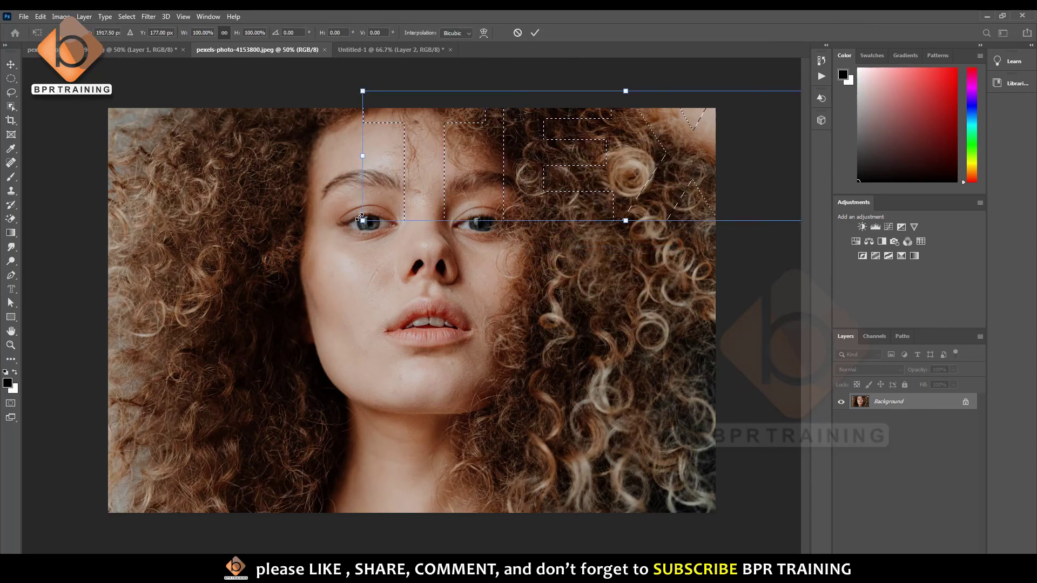
pyautogui.moveTo(362, 221); pyautogui.dragTo(435, 202)
pyautogui.moveTo(568, 157); pyautogui.dragTo(377, 231)
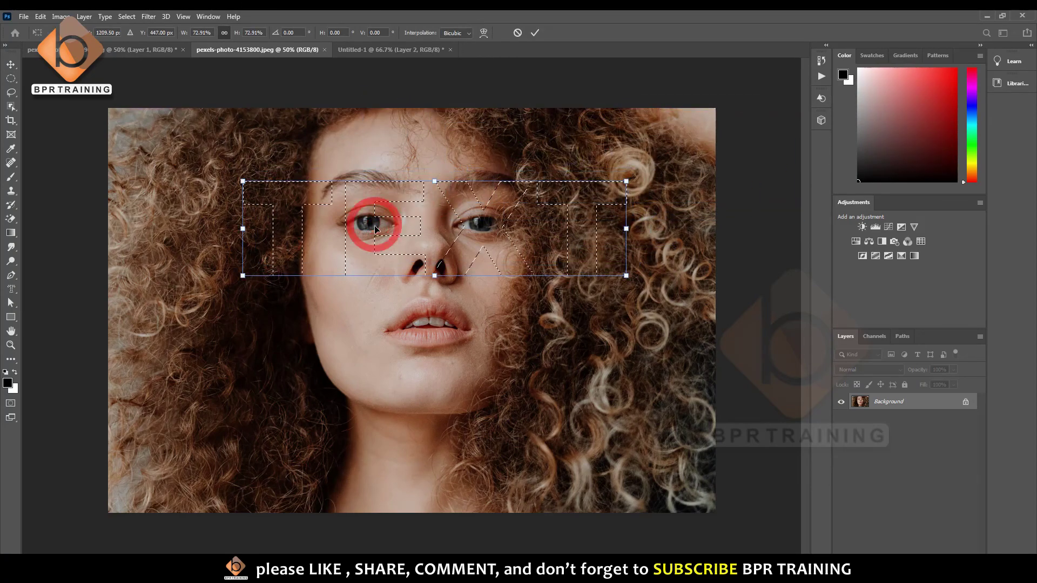
pyautogui.press('Return')
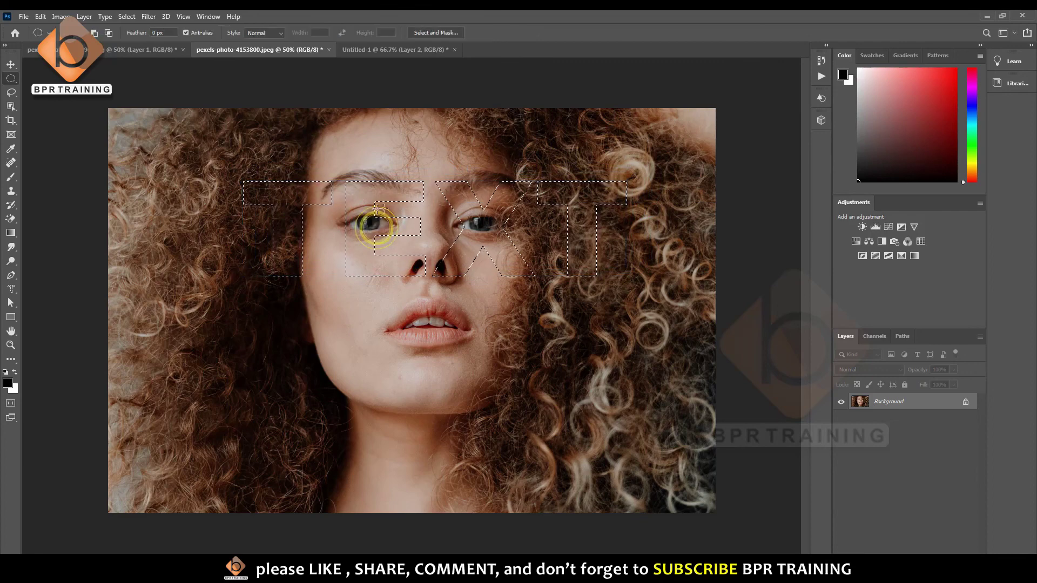
pyautogui.hotkey('ctrl', 'j')
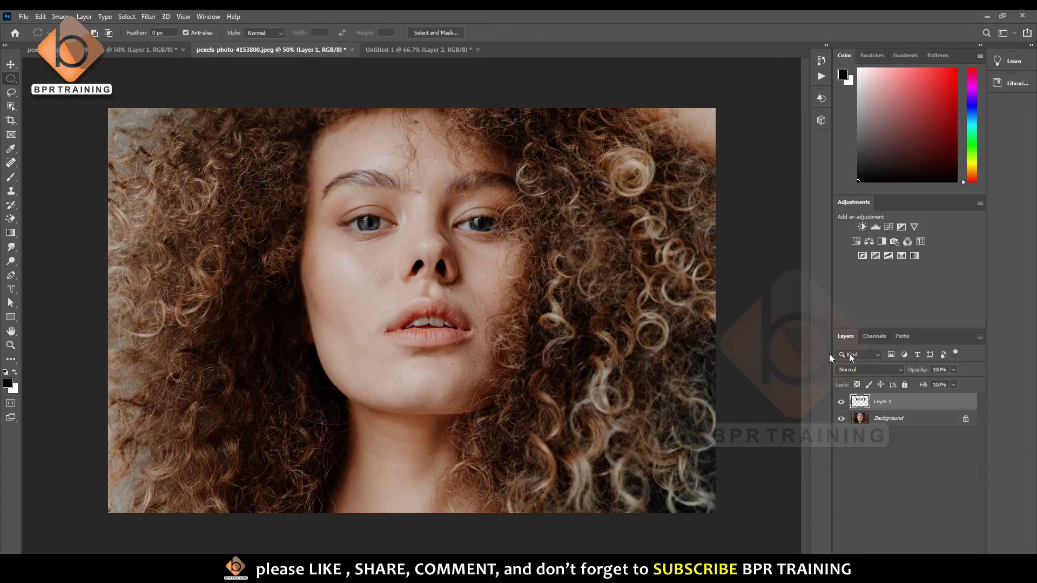
# Bring the portrait TEXT into the white document, scale it down and place it under the fire TEXT
pyautogui.press('v')
pyautogui.moveTo(424, 240)
pyautogui.mouseDown()
pyautogui.moveTo(378, 44)
pyautogui.moveTo(606, 325)
pyautogui.moveTo(454, 314)
pyautogui.mouseUp()
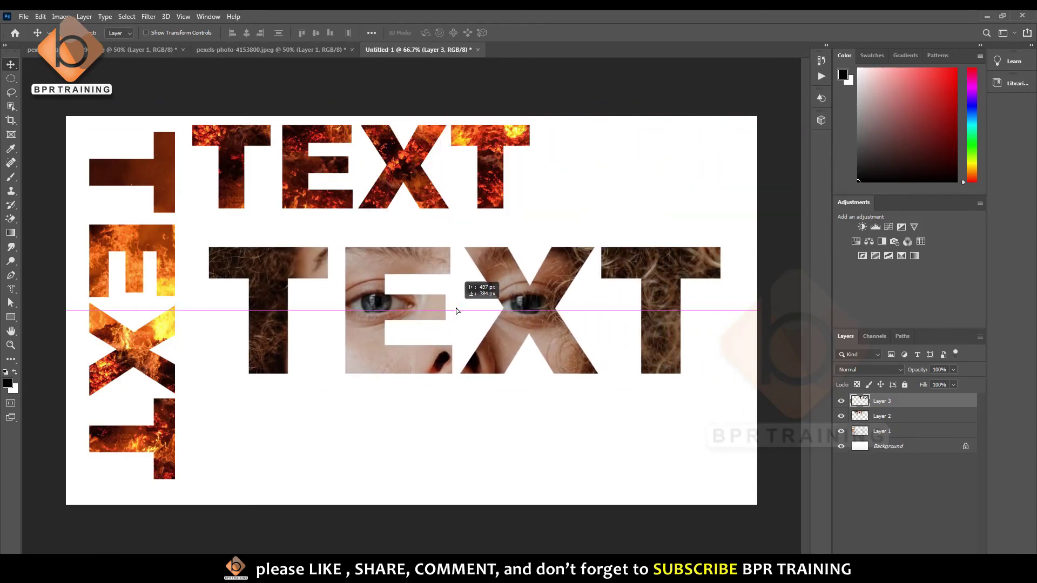
pyautogui.hotkey('ctrl', 't')
pyautogui.moveTo(722, 242); pyautogui.dragTo(654, 257)
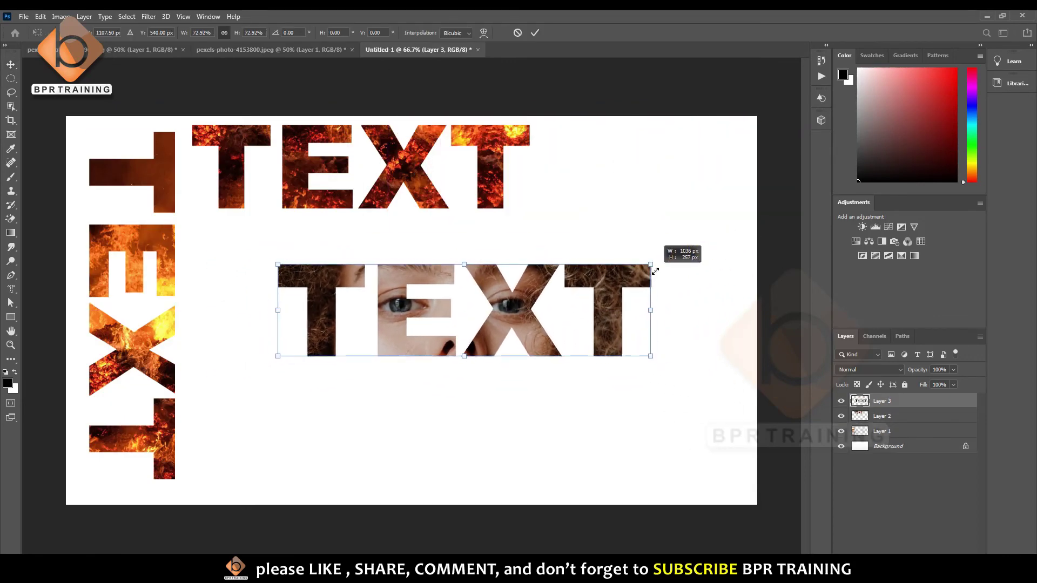
pyautogui.press('Return')
pyautogui.click(569, 308)
pyautogui.moveTo(570, 308); pyautogui.dragTo(587, 267)
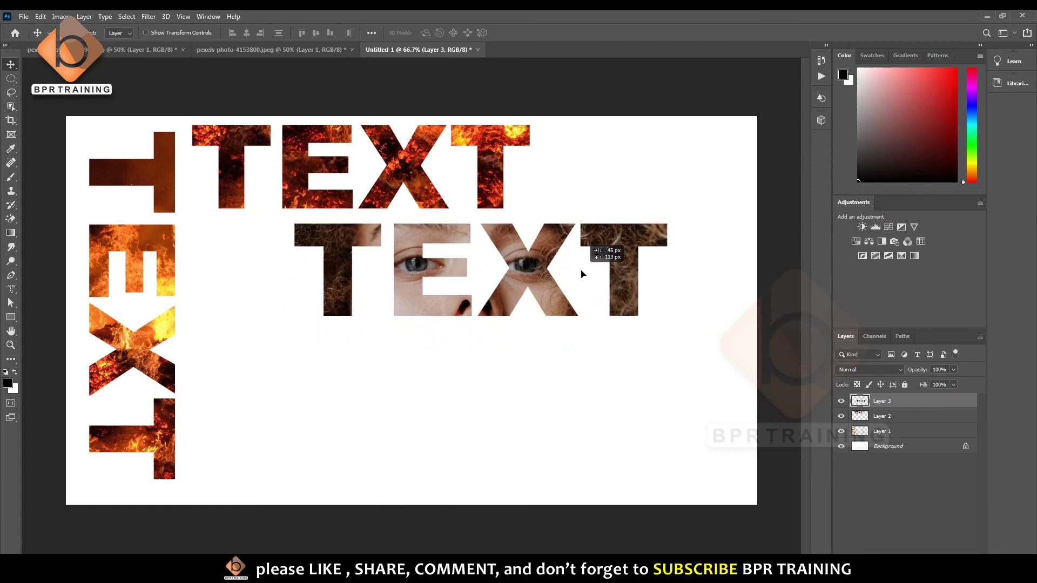
pyautogui.click(152, 54)
pyautogui.click(257, 51)
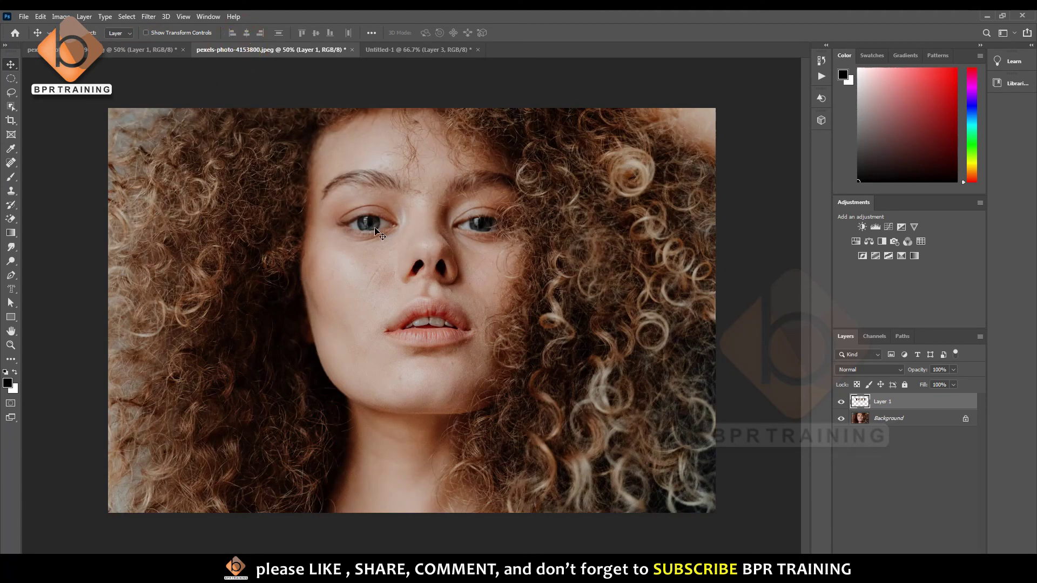
# Make a centre-aligned vertical type-mask selection on the portrait photo
pyautogui.rightClick(8, 290)
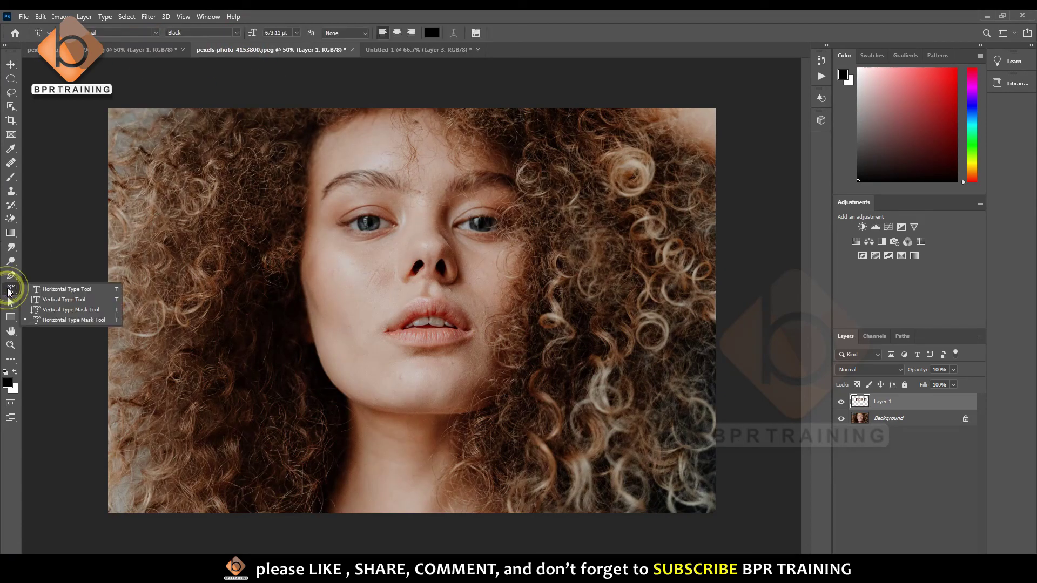
pyautogui.click(59, 309)
pyautogui.click(461, 215)
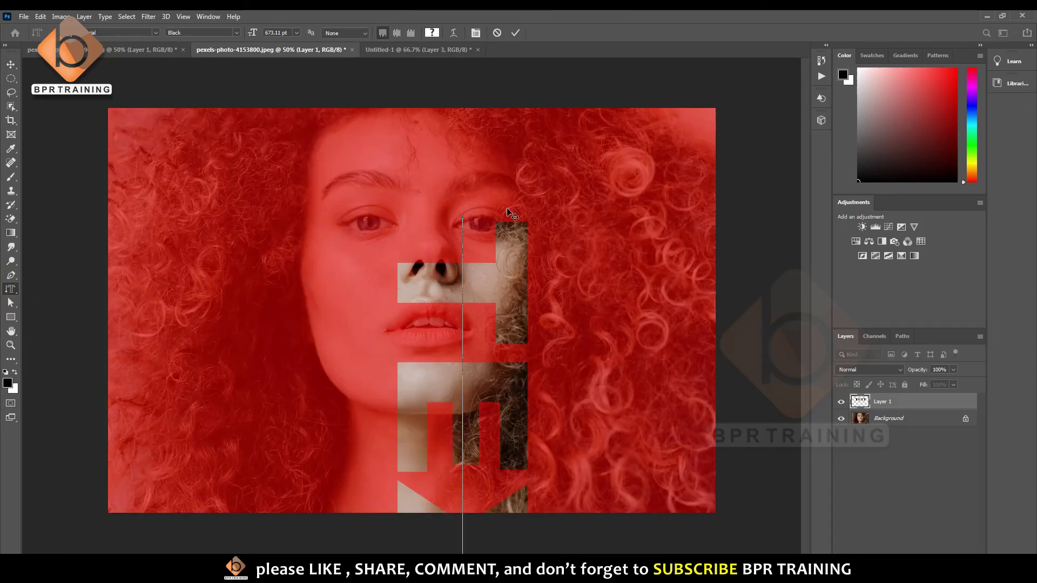
pyautogui.click(397, 32)
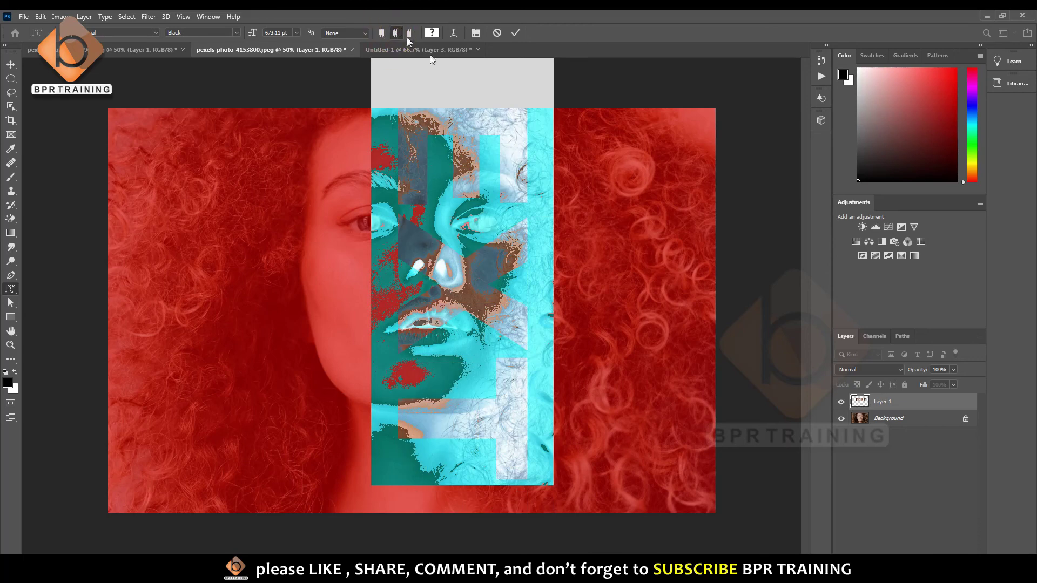
pyautogui.click(893, 457)
# Shrink the text-shaped selection to about 68% and move it over the face
pyautogui.press('m')
pyautogui.rightClick(443, 251)
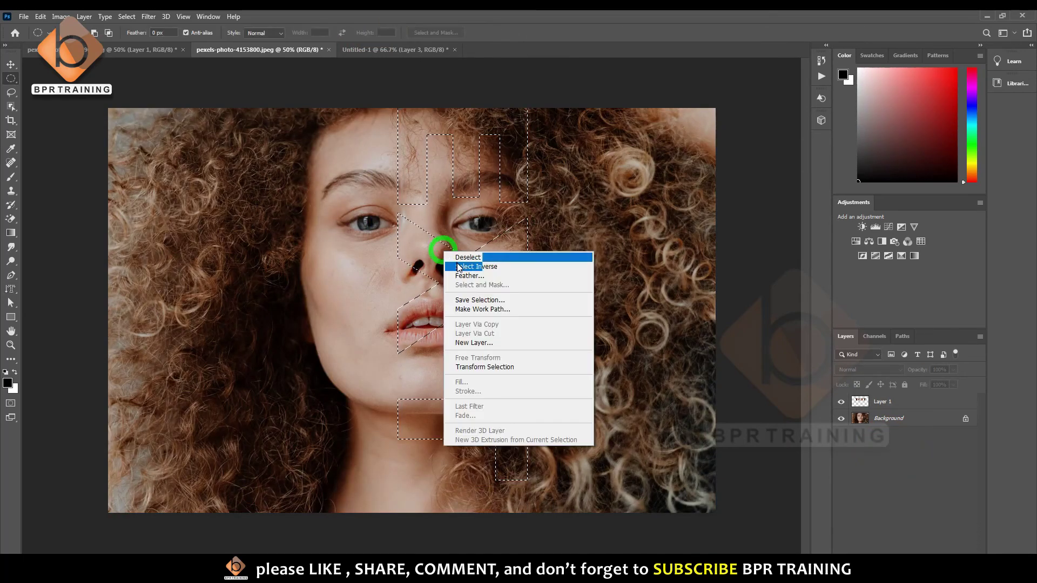
pyautogui.click(484, 367)
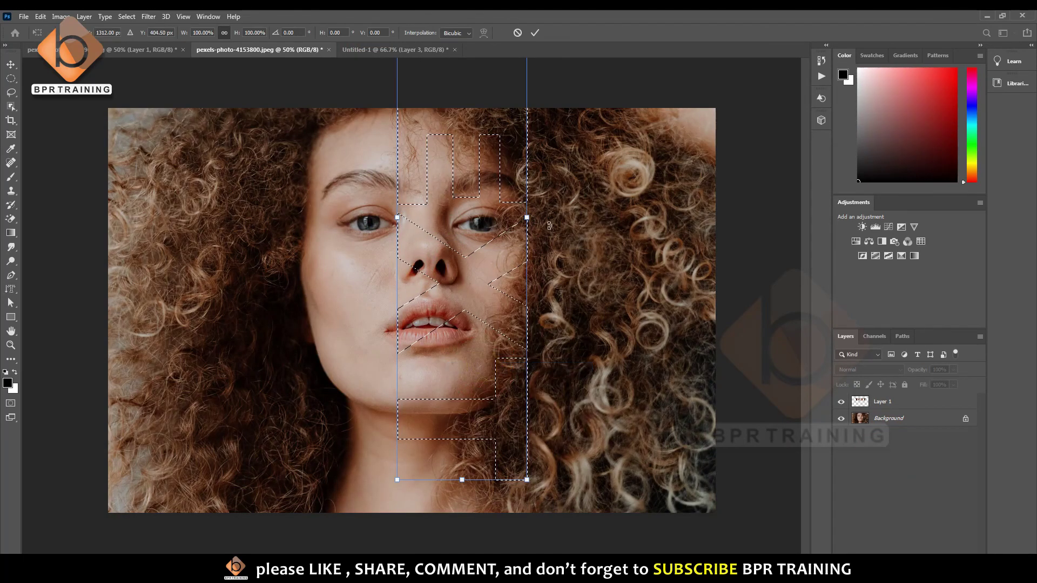
pyautogui.moveTo(527, 480); pyautogui.dragTo(479, 398)
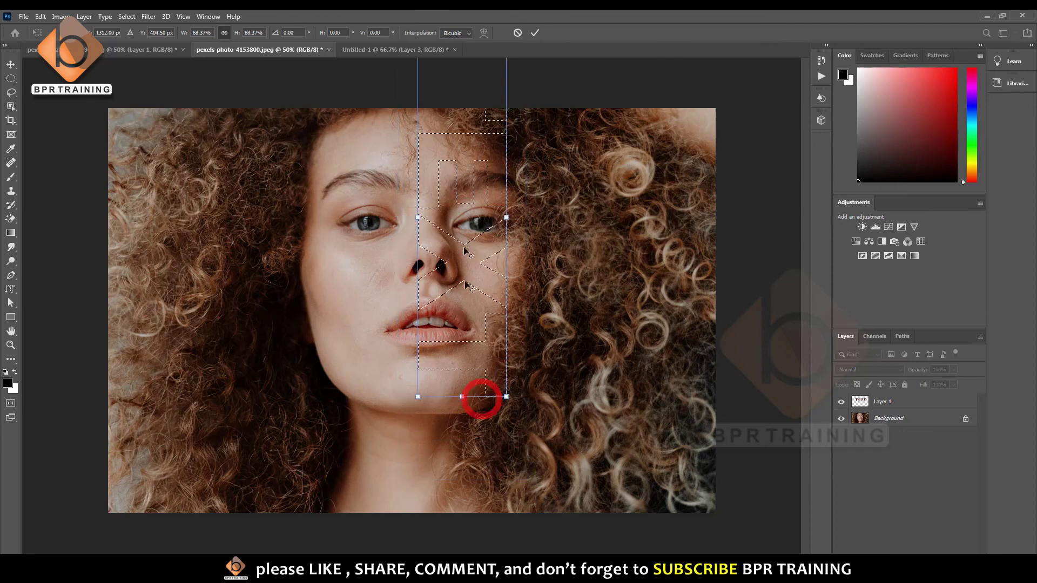
pyautogui.moveTo(459, 201)
pyautogui.mouseDown()
pyautogui.moveTo(421, 285)
pyautogui.moveTo(563, 304)
pyautogui.moveTo(466, 326)
pyautogui.mouseUp()
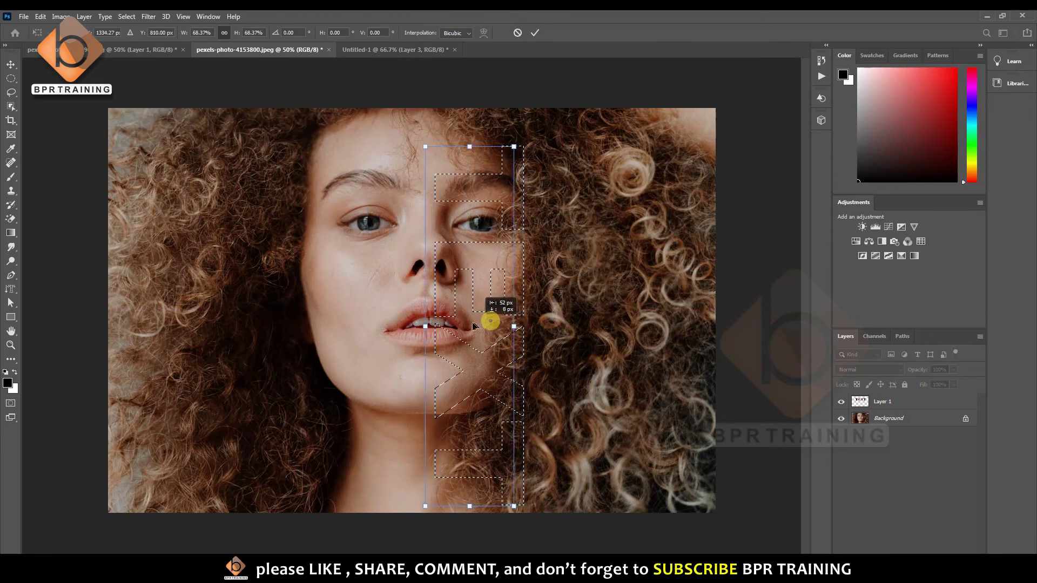
pyautogui.doubleClick(460, 316)
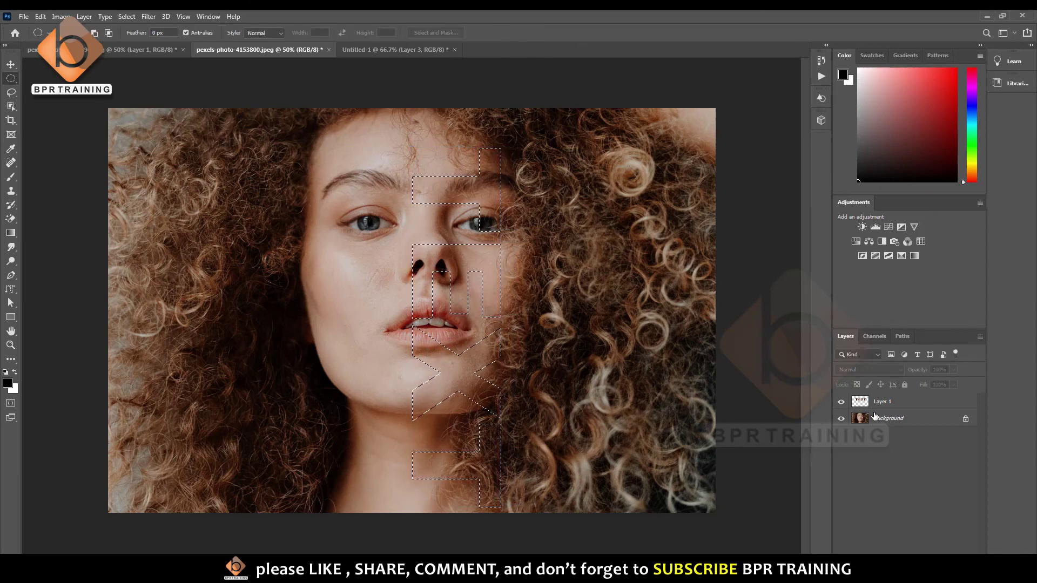
# Copy the Background area inside the selection to a new layer and drag it into the white document
pyautogui.click(889, 401)
pyautogui.click(889, 405)
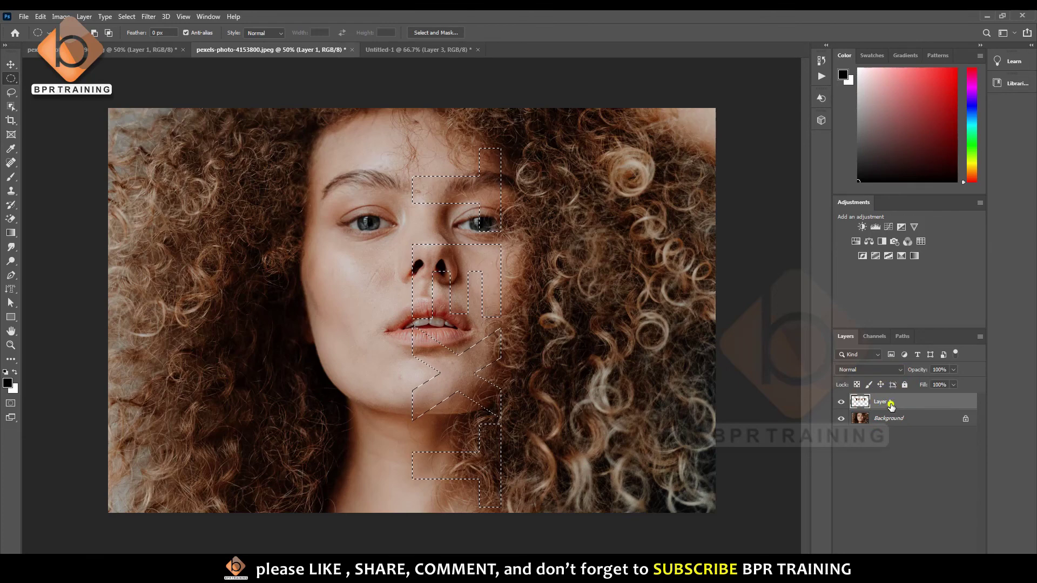
pyautogui.click(889, 415)
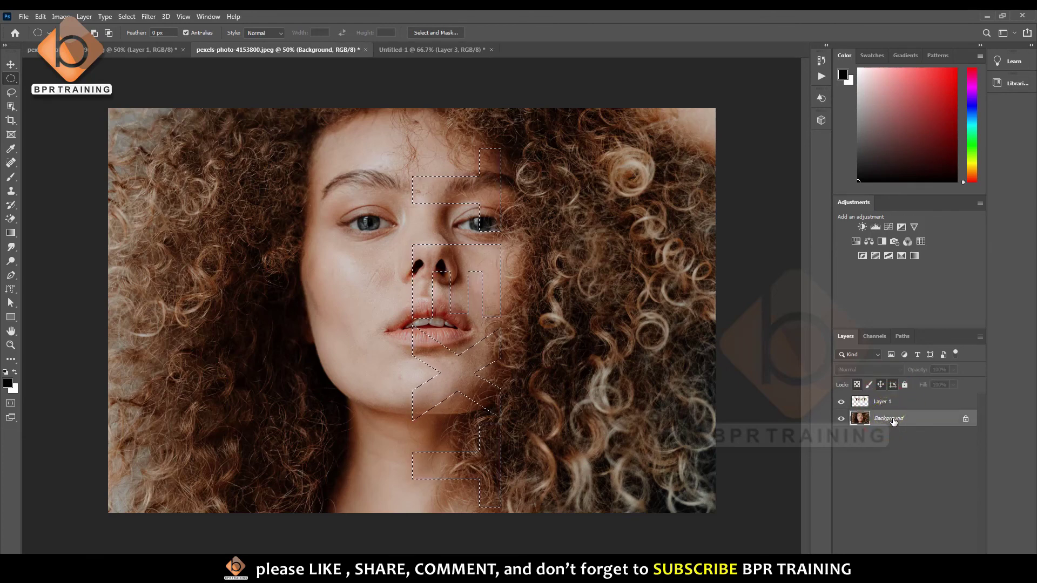
pyautogui.hotkey('ctrl', 'j')
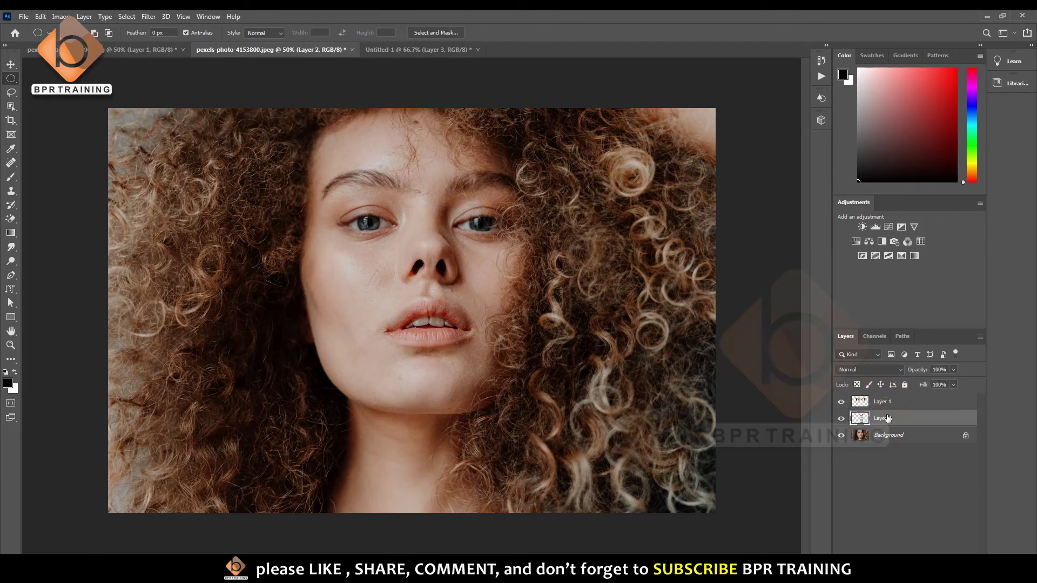
pyautogui.press('v')
pyautogui.moveTo(445, 314)
pyautogui.mouseDown()
pyautogui.moveTo(356, 54)
pyautogui.moveTo(453, 289)
pyautogui.moveTo(585, 295)
pyautogui.mouseUp()
# Scale the vertical portrait TEXT (Layer 4) to about 70% and commit it along the right edge
pyautogui.hotkey('ctrl', 't')
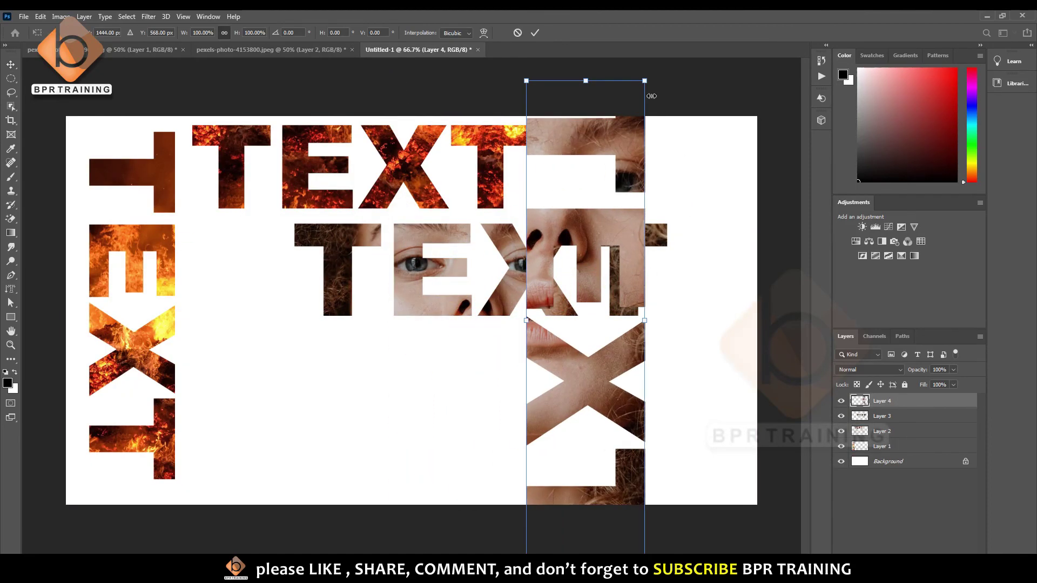
pyautogui.moveTo(645, 82); pyautogui.dragTo(626, 153)
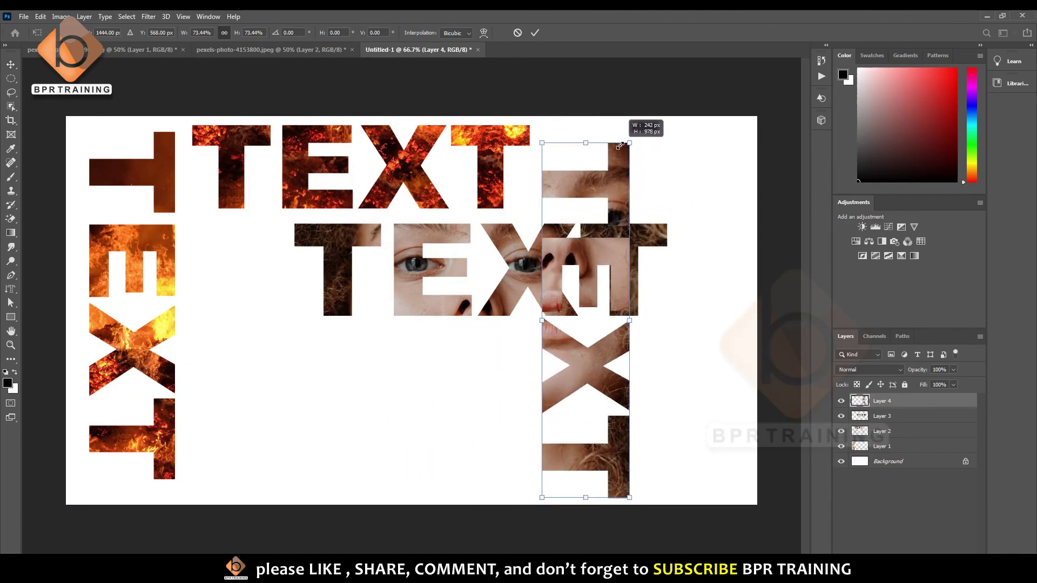
pyautogui.moveTo(580, 215); pyautogui.dragTo(680, 193)
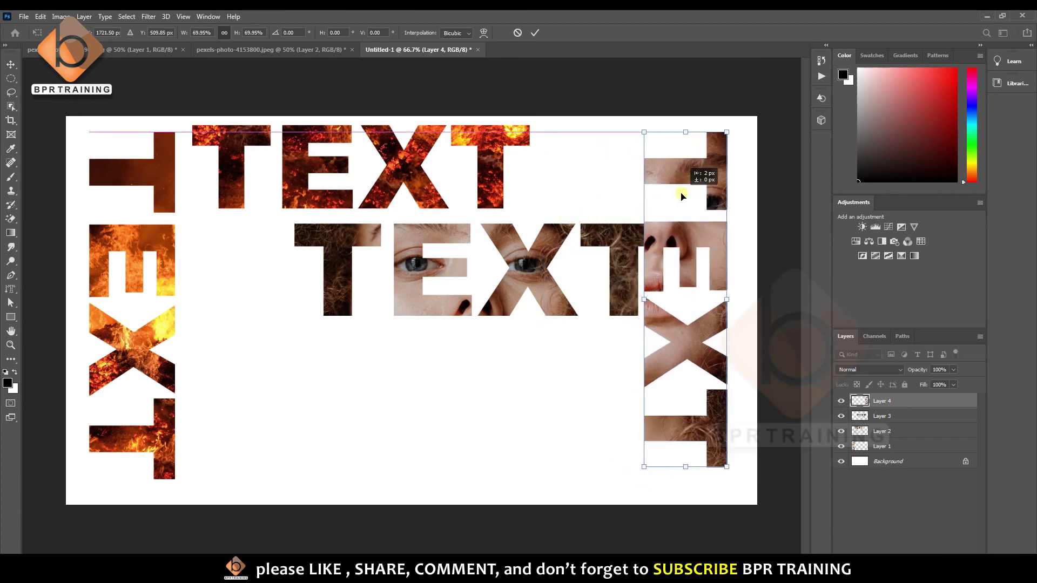
pyautogui.press('Return')
# Drag the horizontal portrait TEXT (Layer 3) to the bottom edge, then browse the type tools before returning to Move
pyautogui.moveTo(626, 246); pyautogui.dragTo(582, 408)
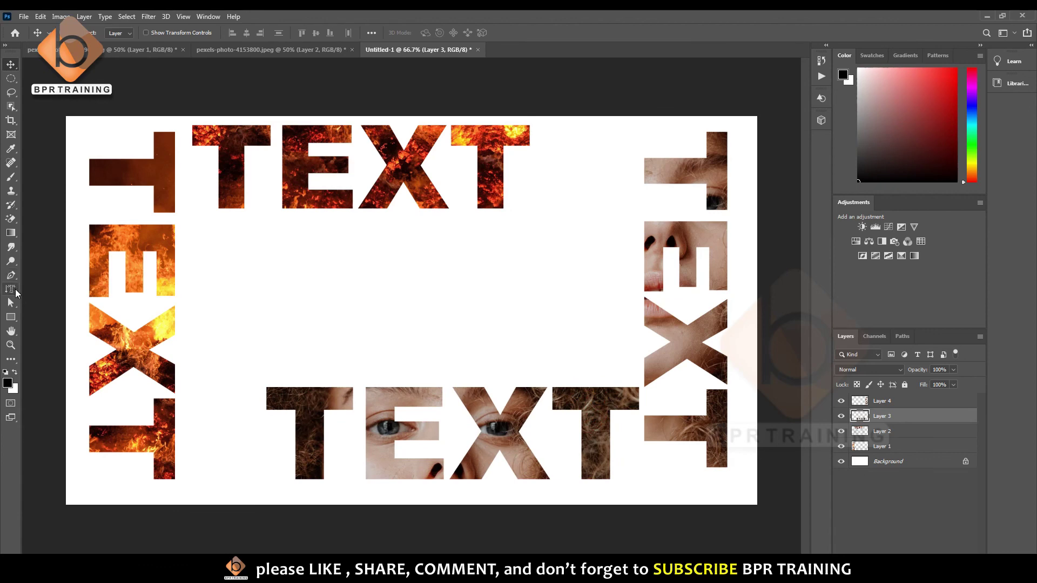
pyautogui.click(16, 294)
pyautogui.click(7, 293)
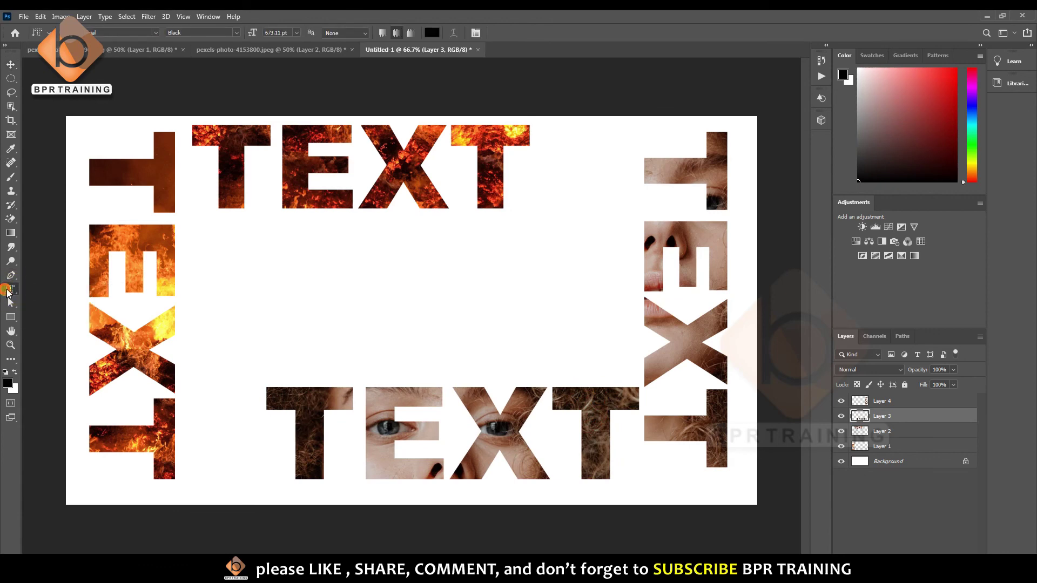
pyautogui.click(10, 64)
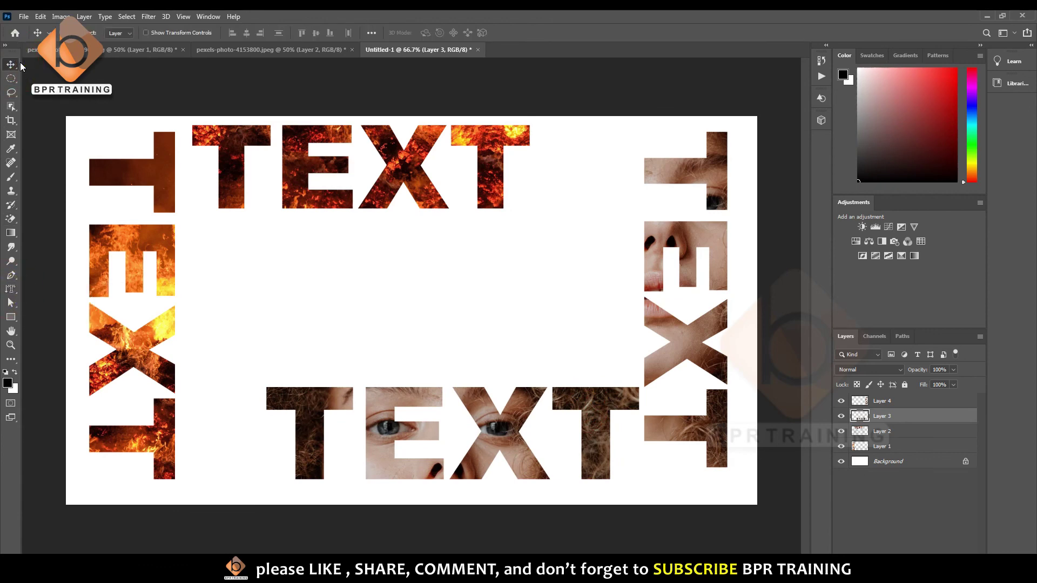
pyautogui.click(9, 291)
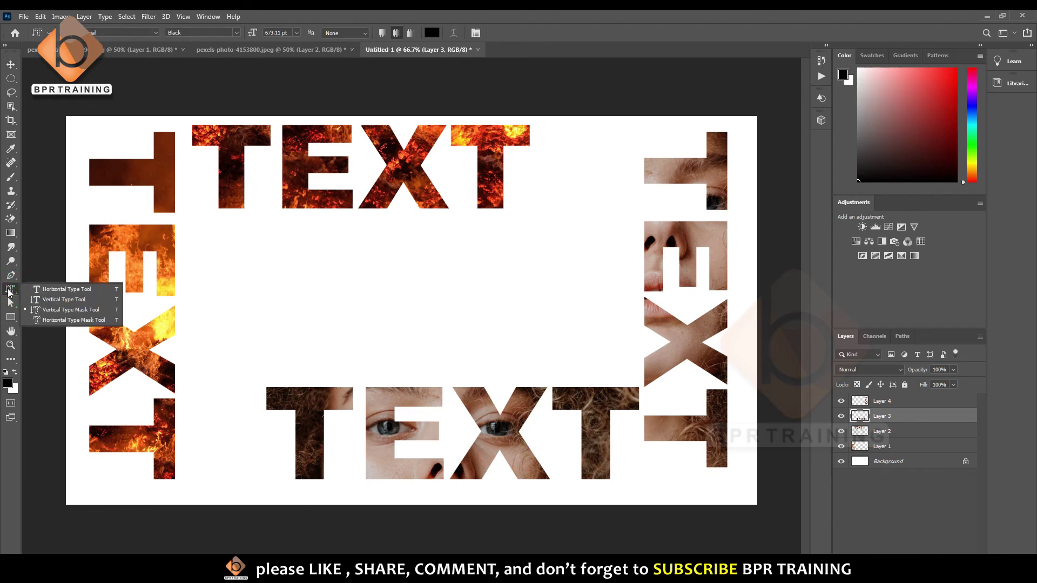
pyautogui.click(54, 289)
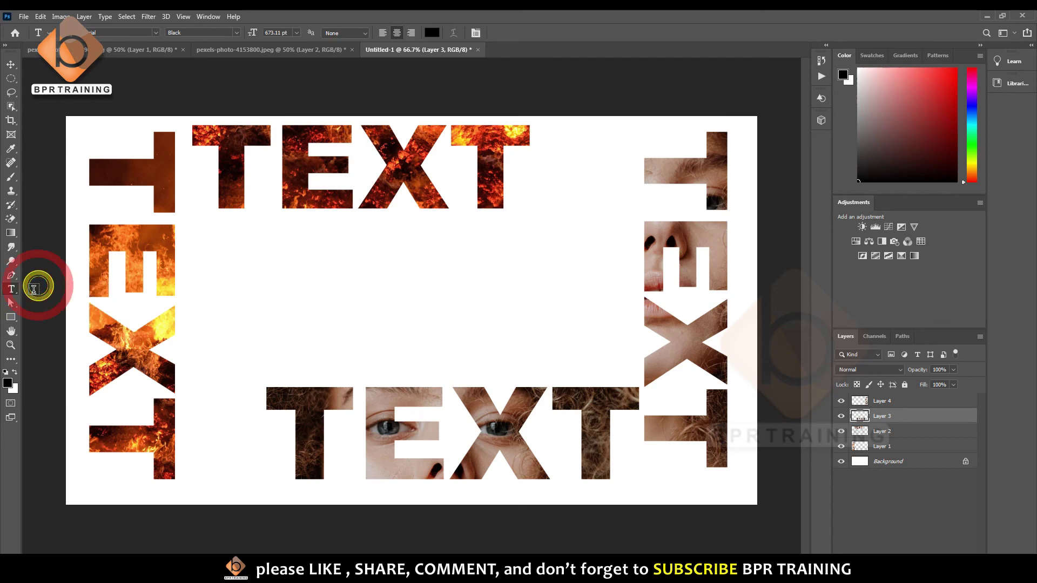
pyautogui.click(10, 64)
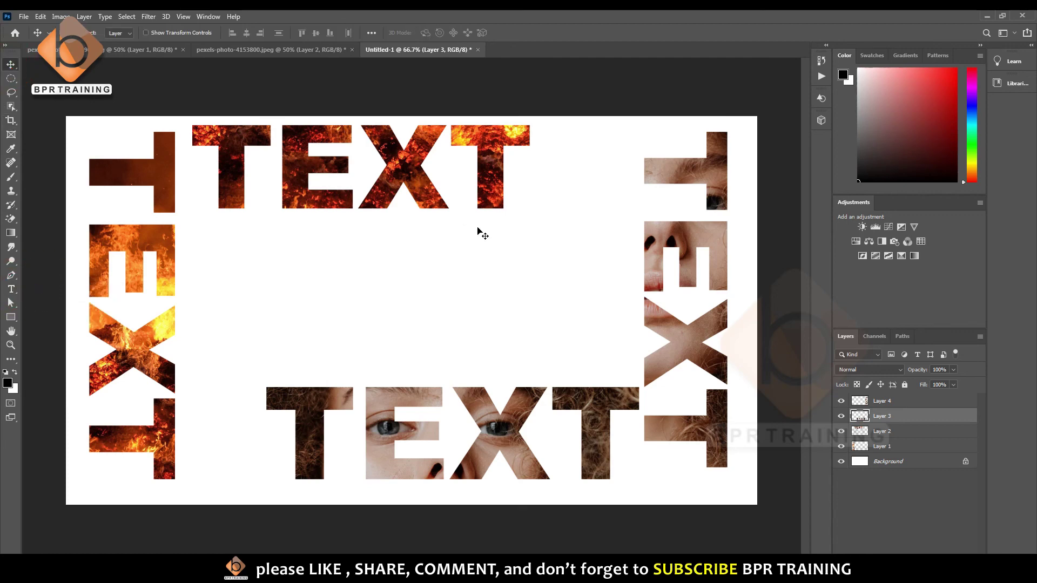